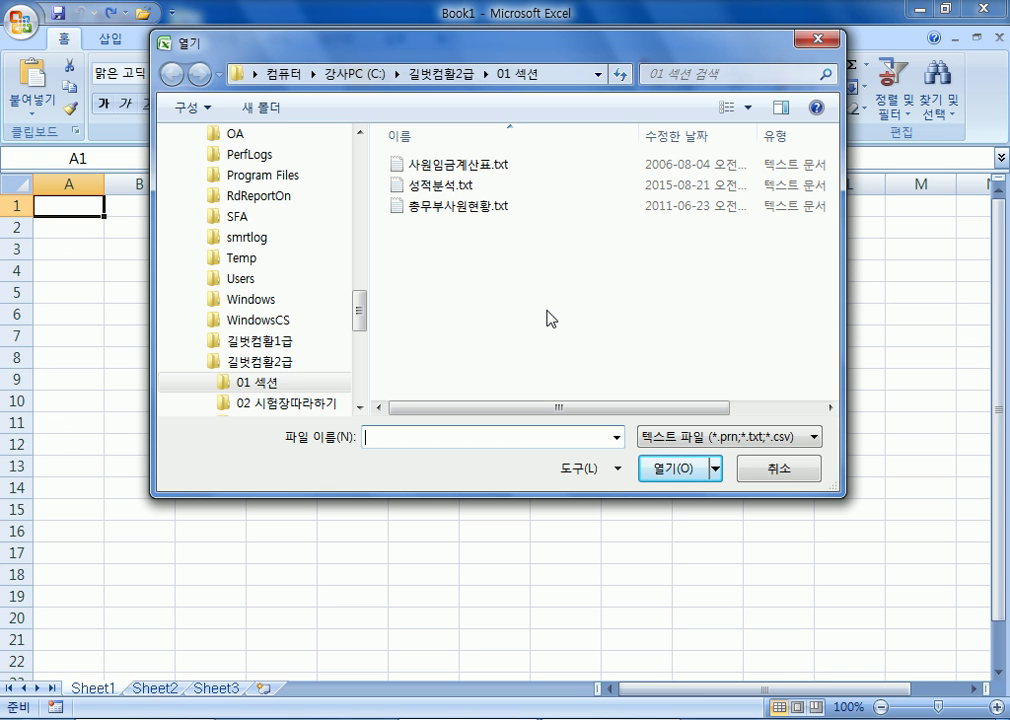
# List all Excel files in the 01 섹션 folder, open 섹션02문제.xlsm and look over its 기출01 and 무작정따라하기 sheets
pyautogui.click(672, 442)
pyautogui.click(720, 136)
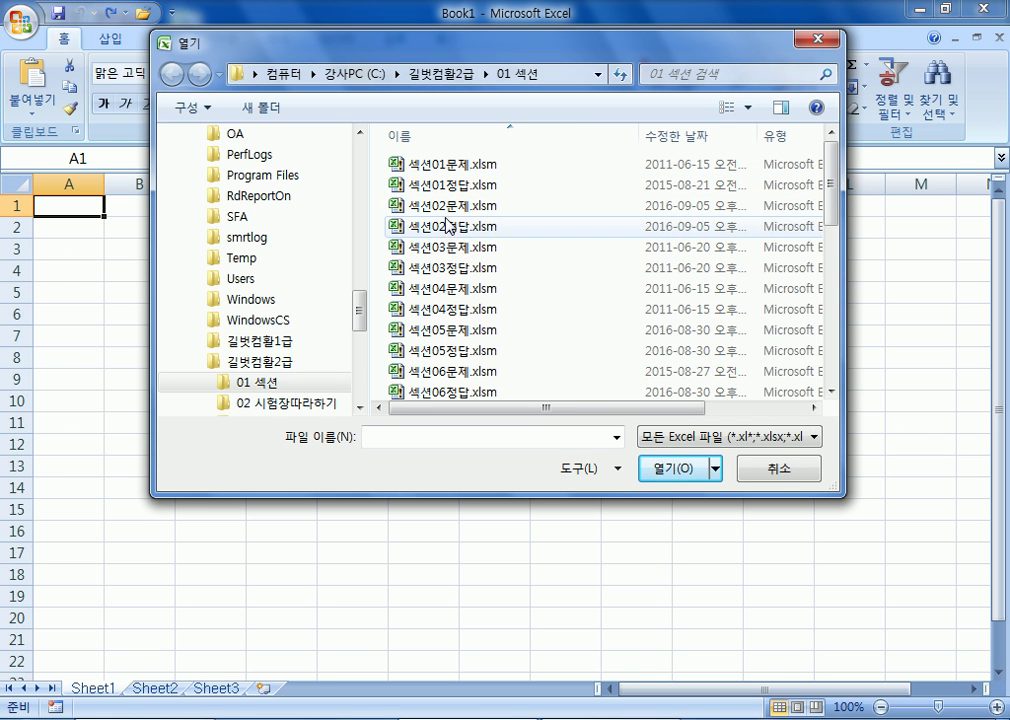
pyautogui.click(447, 210)
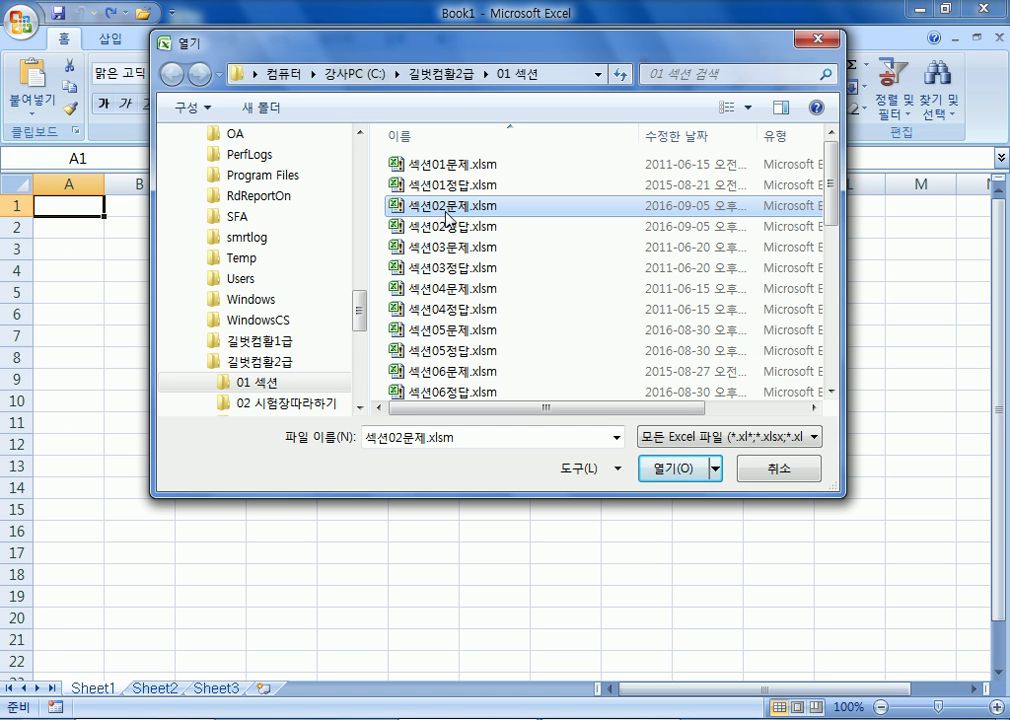
pyautogui.doubleClick(449, 211)
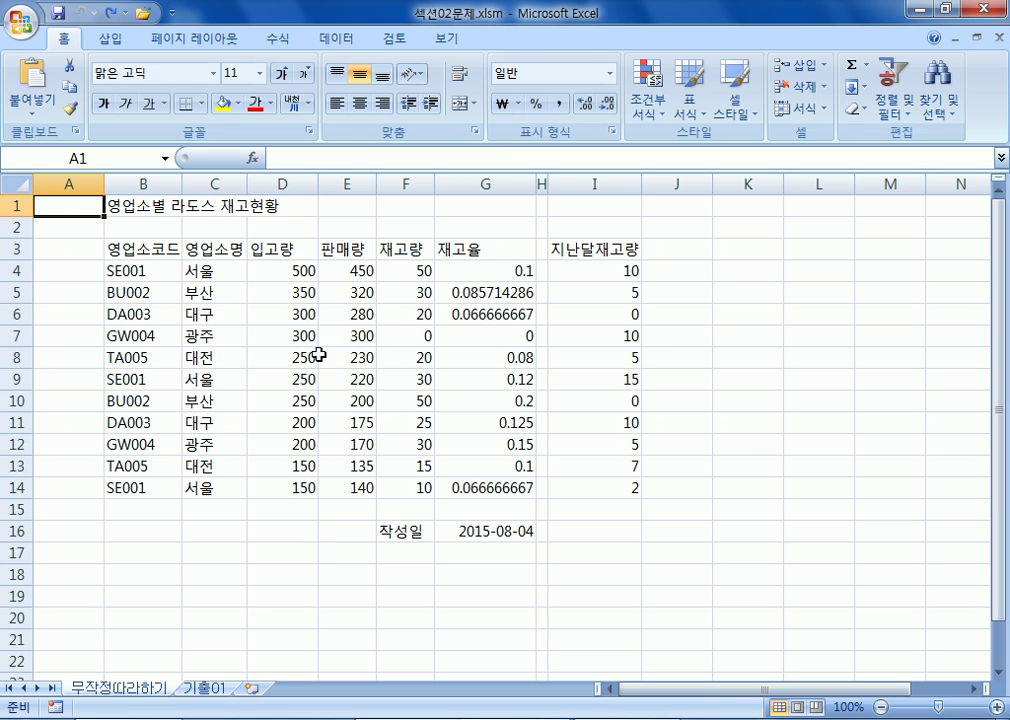
pyautogui.click(214, 690)
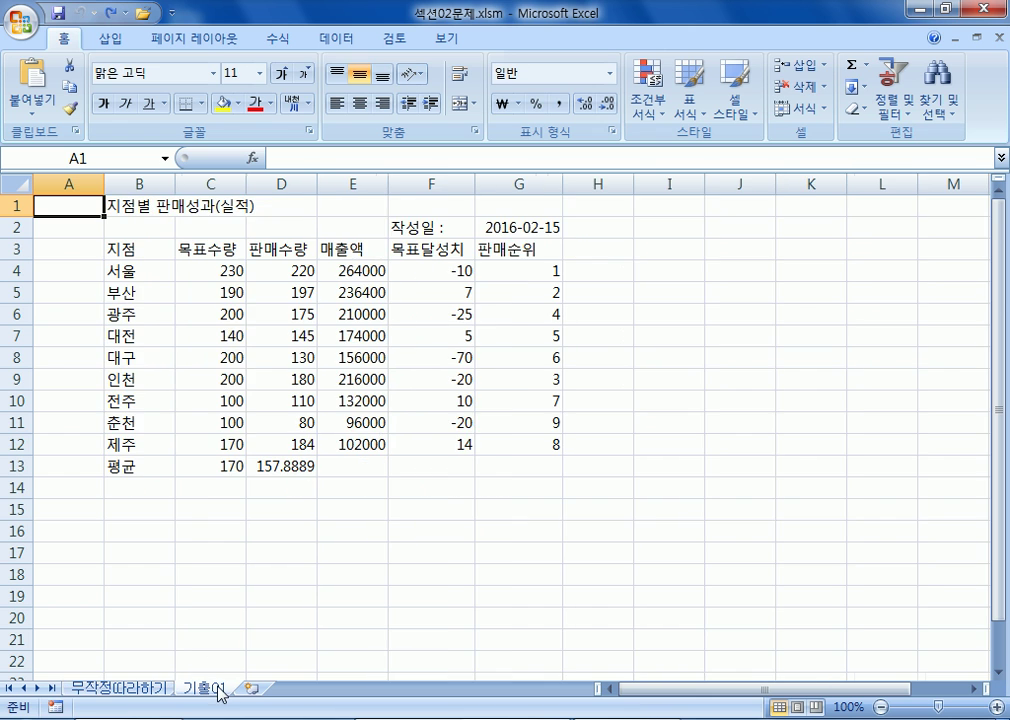
pyautogui.click(120, 690)
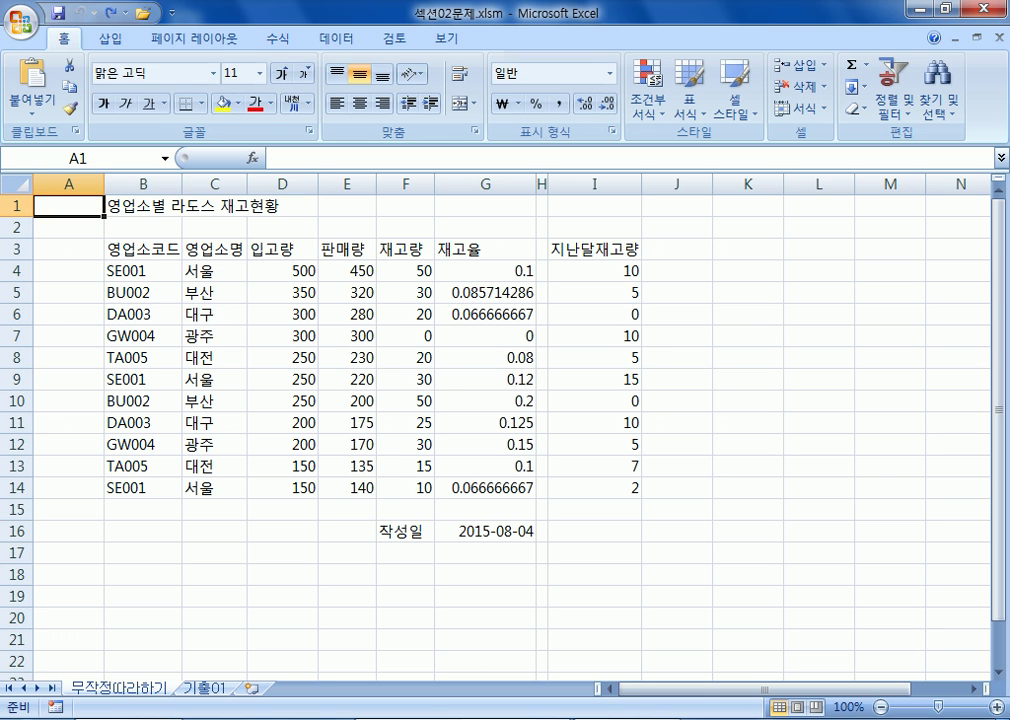
# Switch to the empty Notepad document and write the heading text "셀 서식 : 꾸미는 기능"
pyautogui.hotkey('alt', 'Tab')
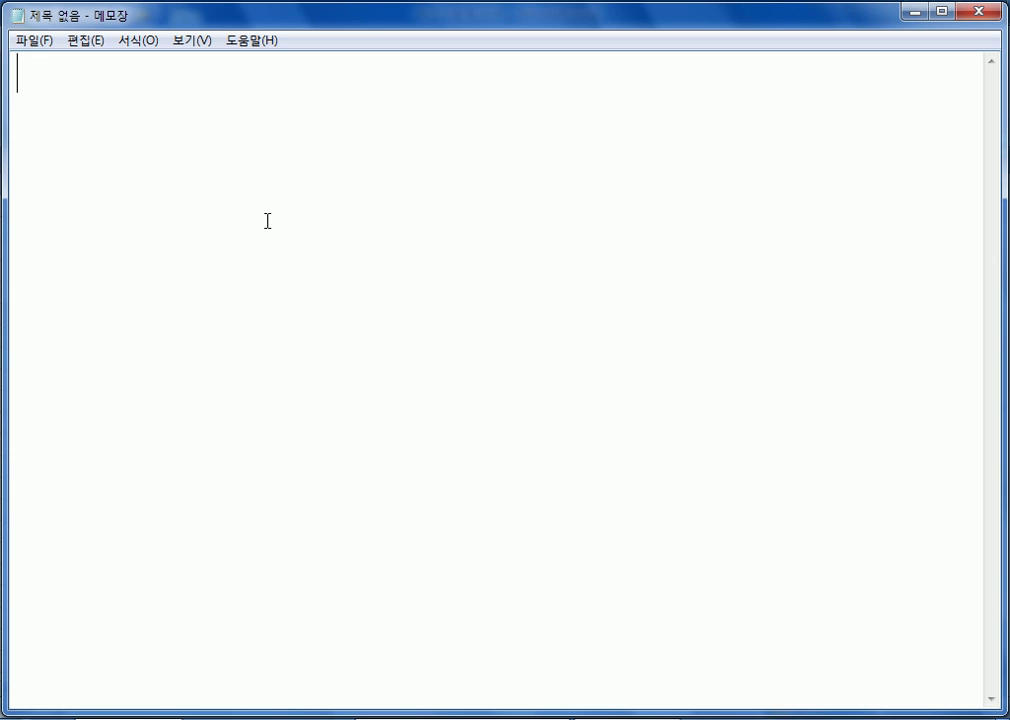
pyautogui.write('t')
pyautogui.press('BackSpace')
pyautogui.press('Hangul')
pyautogui.write('셀 섯')
pyautogui.write('식 ')
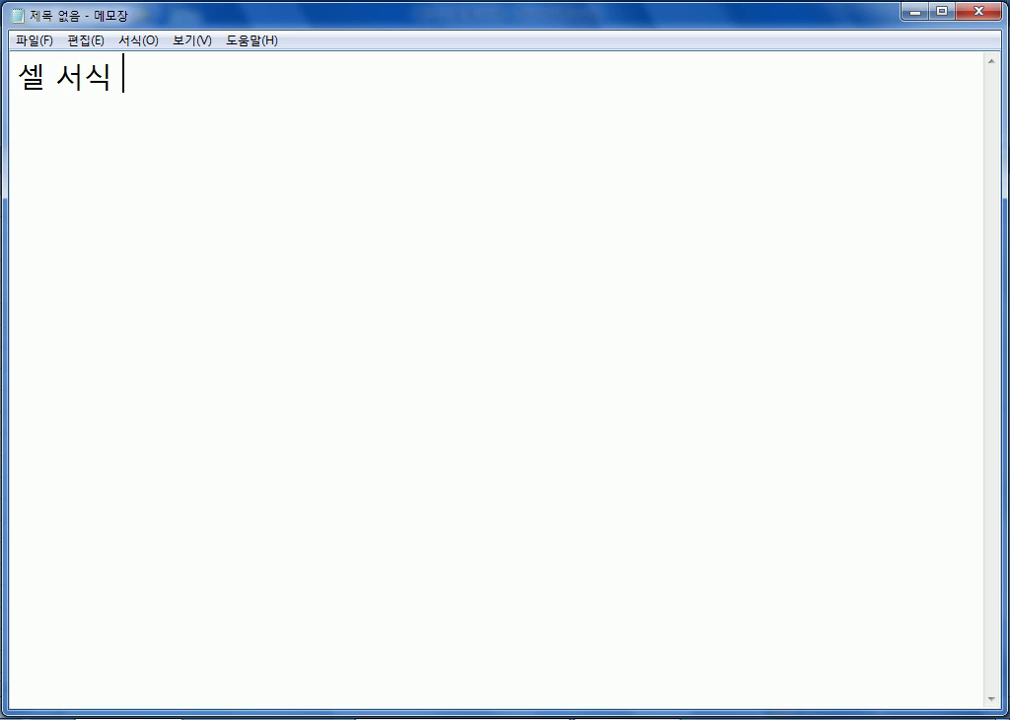
pyautogui.write(': 꿈')
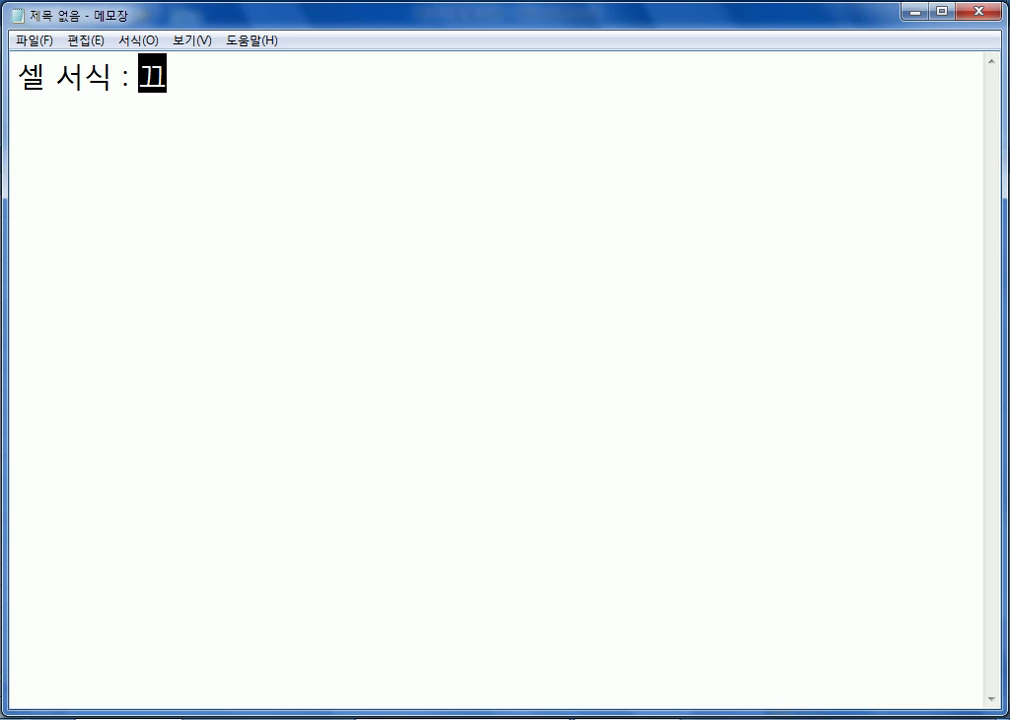
pyautogui.press('BackSpace')
pyautogui.press('BackSpace')
pyautogui.write('ㅜ미는 기능')
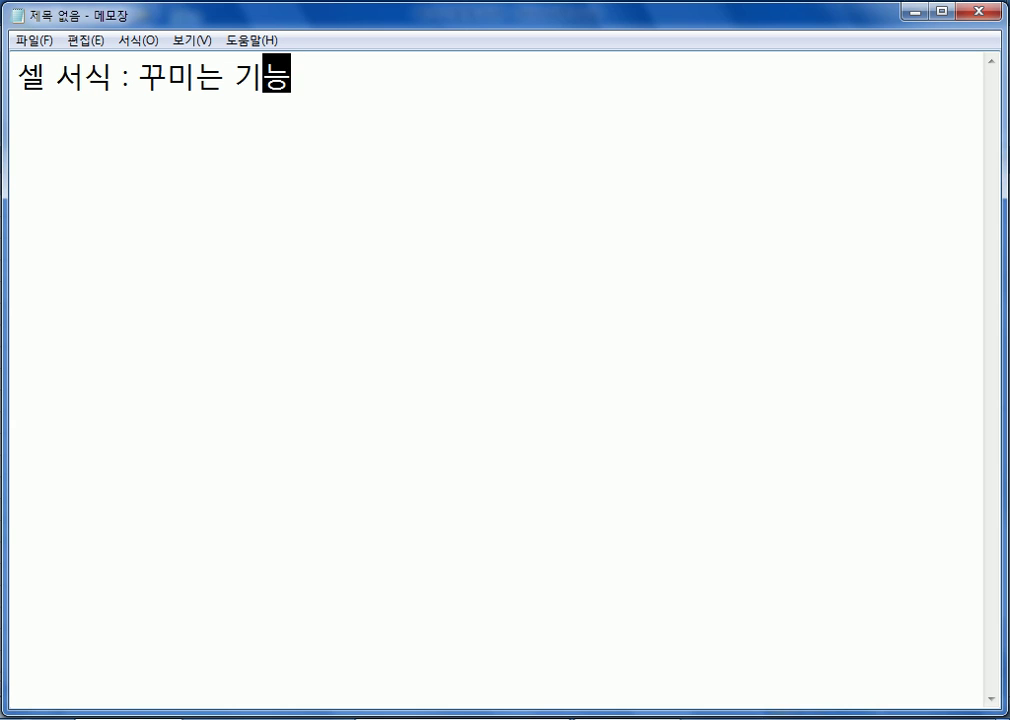
# Continue the line with an opening parenthesis and the features "정렬/맞춤, 글꼴의 종류, 글꼴의 크기,"
pyautogui.write('(정렬')
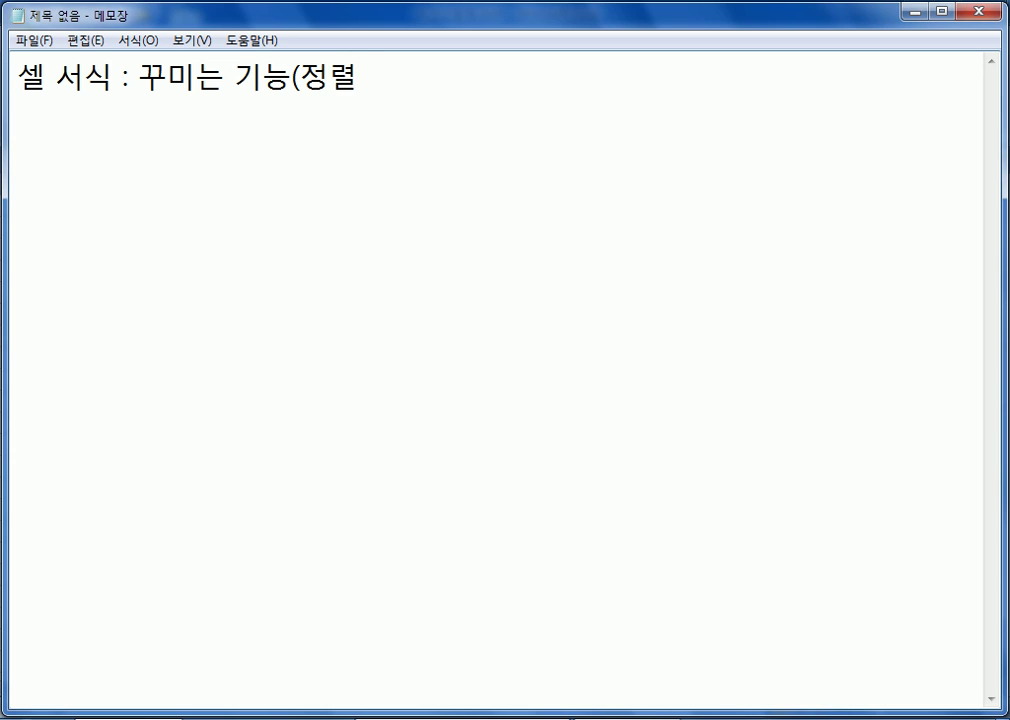
pyautogui.write('/맞ㅊㅜㅁ, ')
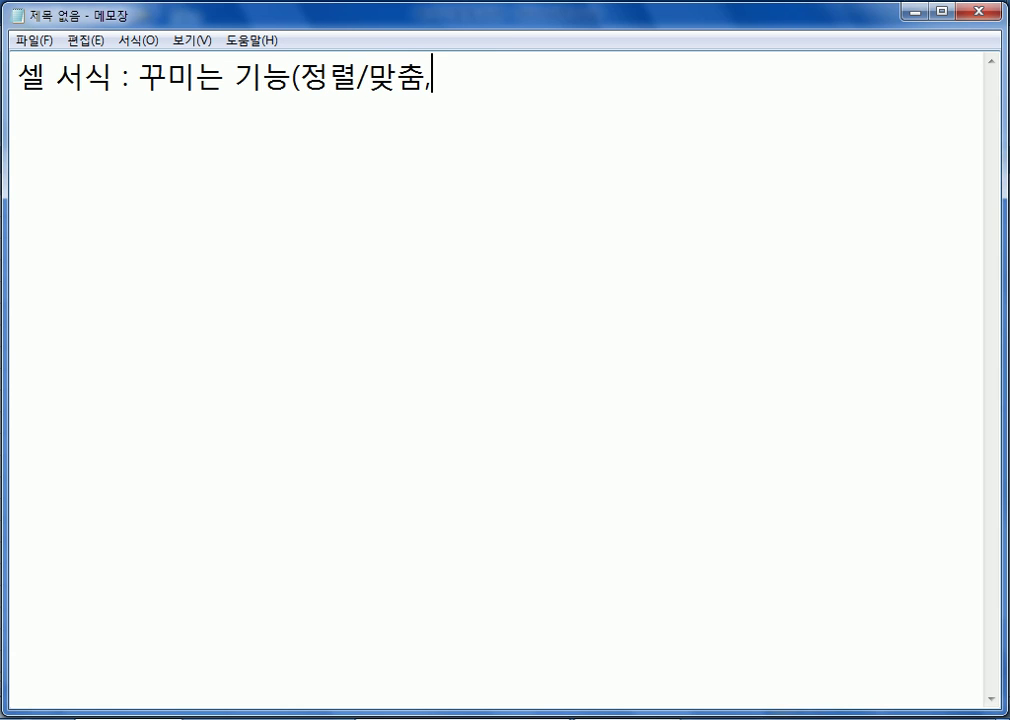
pyautogui.write('ㄱㅡㄹㄲ')
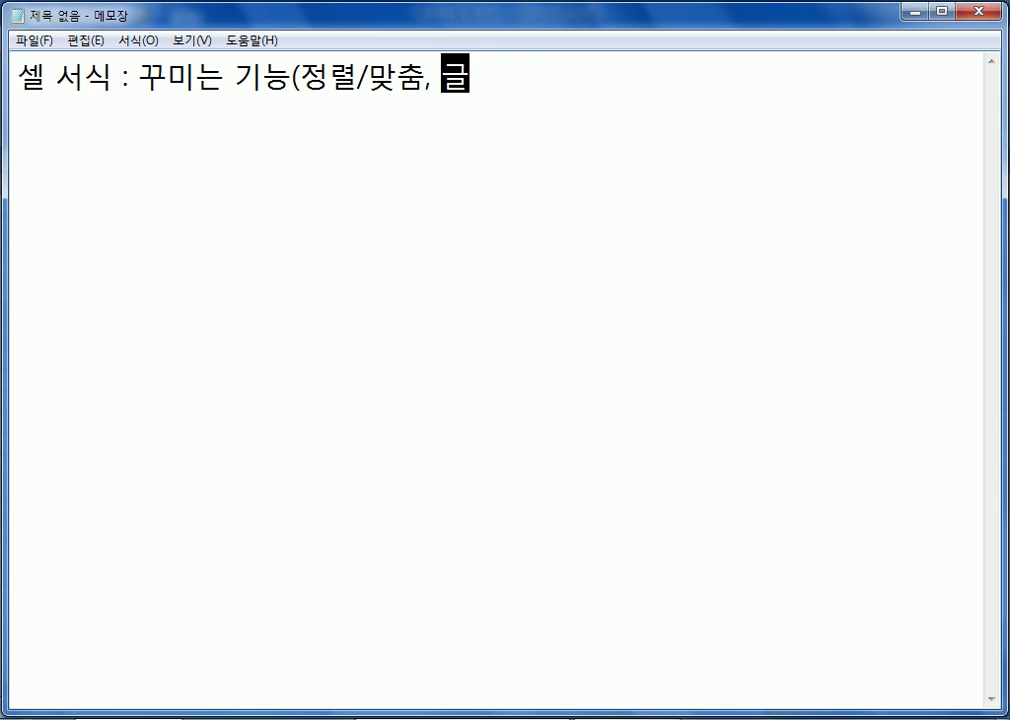
pyautogui.write('ㅗㄹㅇㅡㅣ ㅈㅗㅇㄹㅠ')
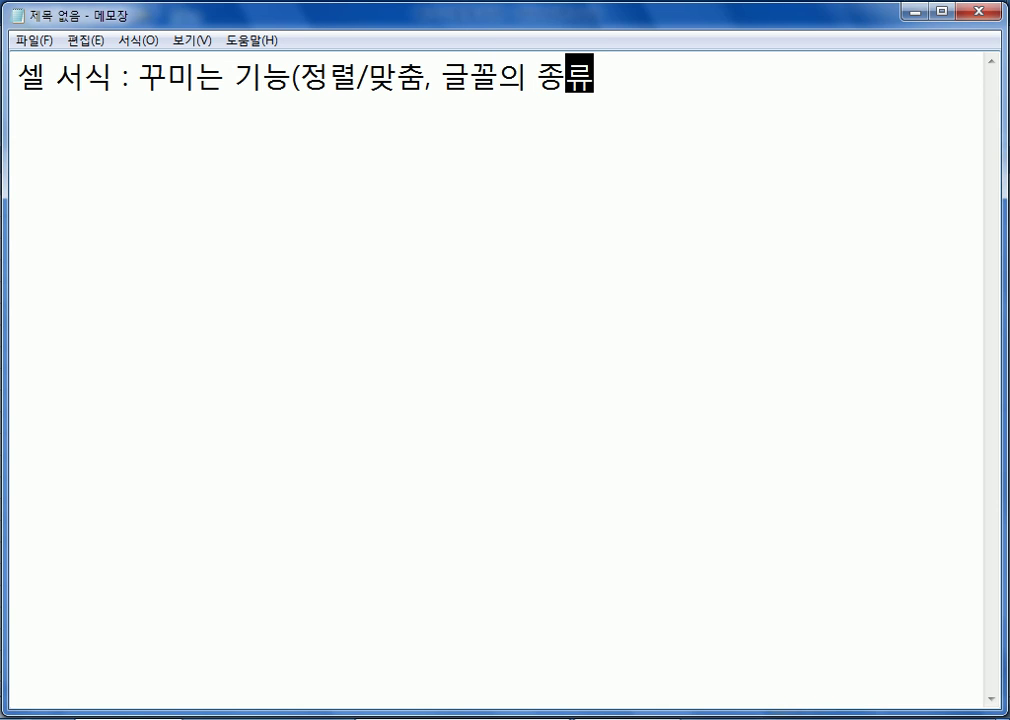
pyautogui.write(', ')
pyautogui.write('ㄱㅡㄹㄲㅗㄹㅇㅡㅣ ㅋㅡ')
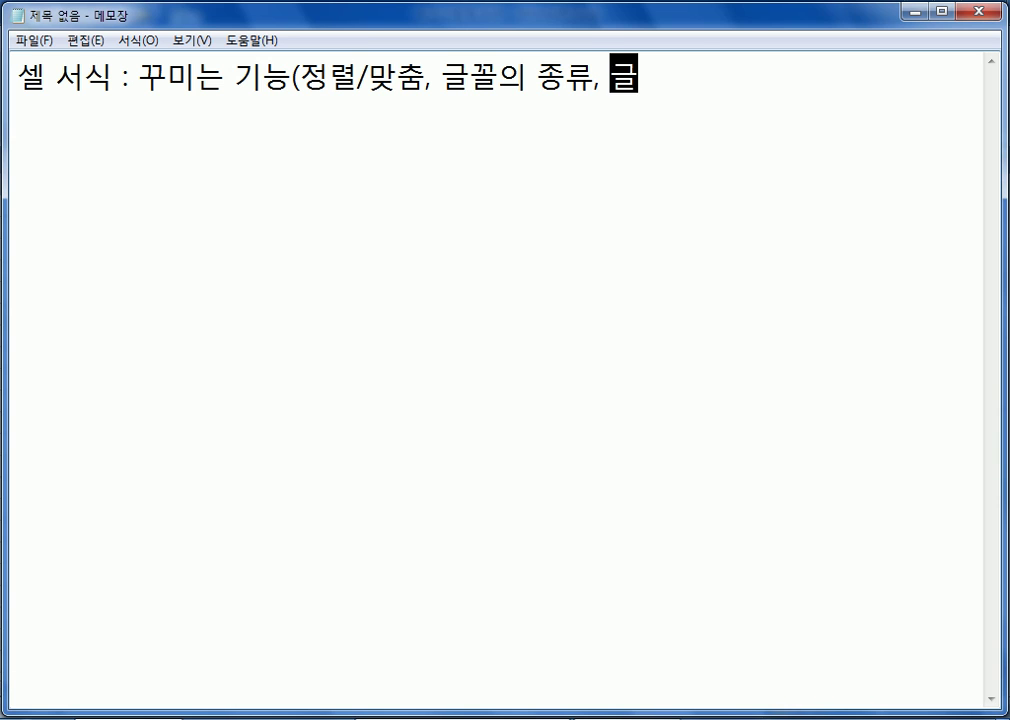
pyautogui.write('ㄱㅣ,')
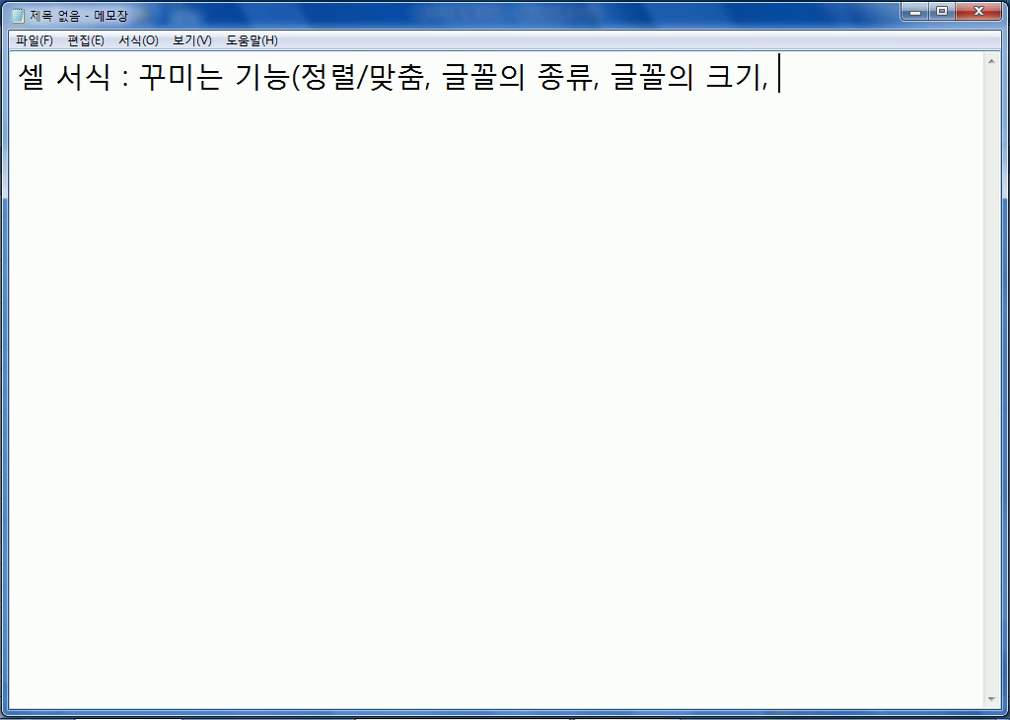
# Add "글꼴의 속성," as the next feature in the parenthesised list
pyautogui.write(' ㄲㅗㄹ')
pyautogui.press('BackSpace')
pyautogui.press('BackSpace')
pyautogui.press('BackSpace')
pyautogui.write('ㄱㅡㄹㄲㅗㄹㅇㅡ')
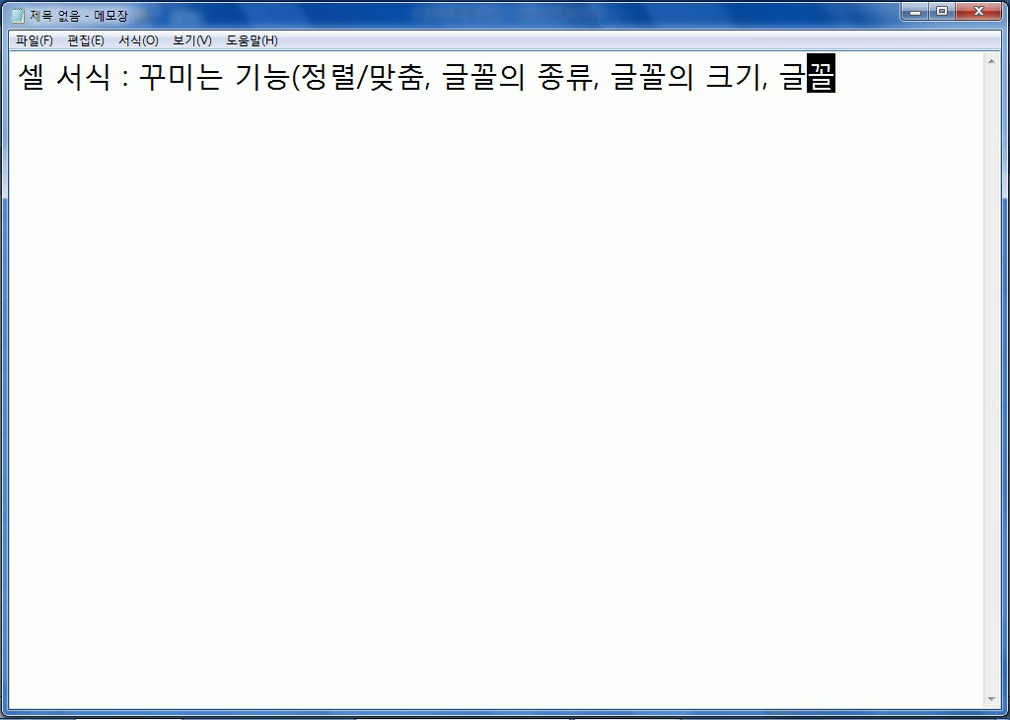
pyautogui.press('BackSpace')
pyautogui.press('BackSpace')
pyautogui.write('ㅇㅡㅣ ㄱ')
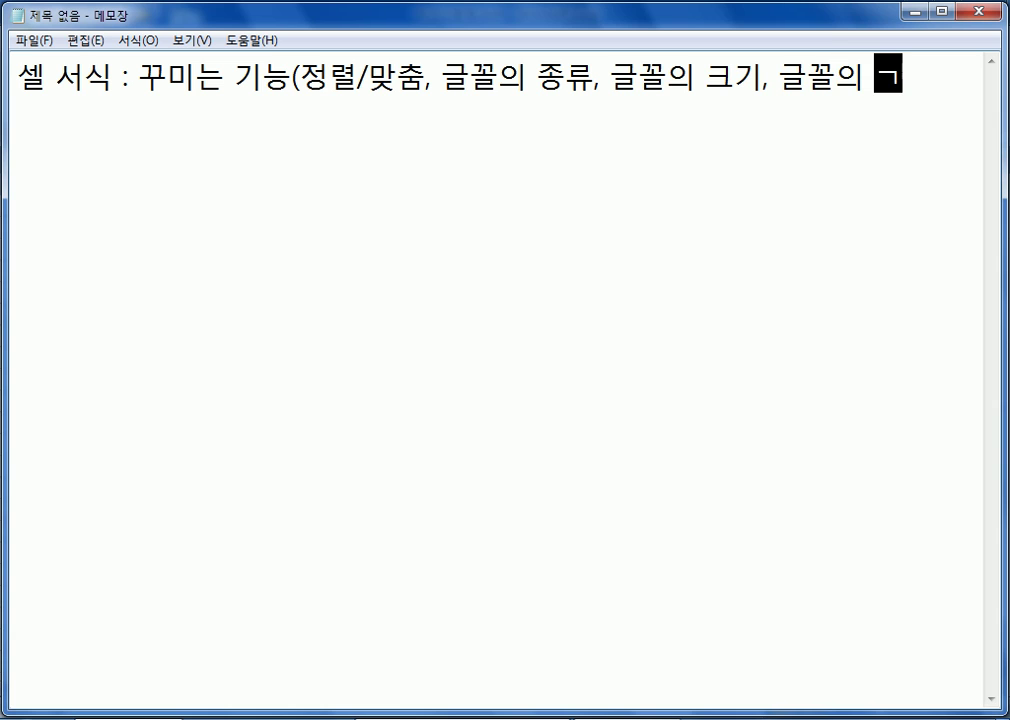
pyautogui.press('BackSpace')
pyautogui.write('ㅅㅗㄱㅅㅓㅇ,')
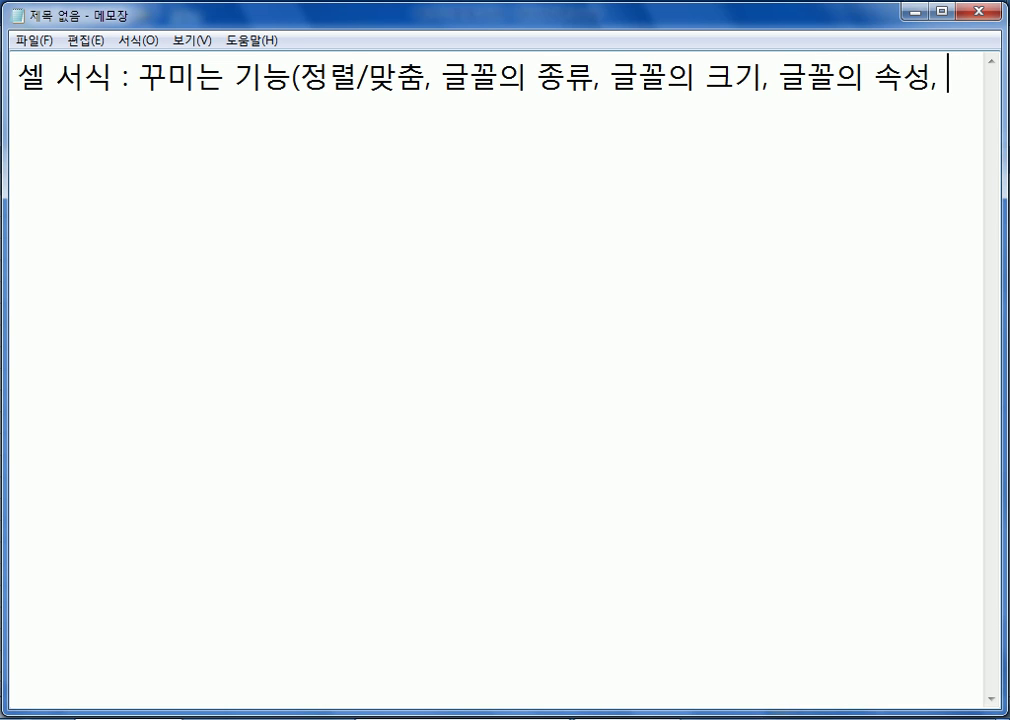
# Extend the feature list with "메모, 이름 정의, 너비/높이 조정,"
pyautogui.write('메모, ')
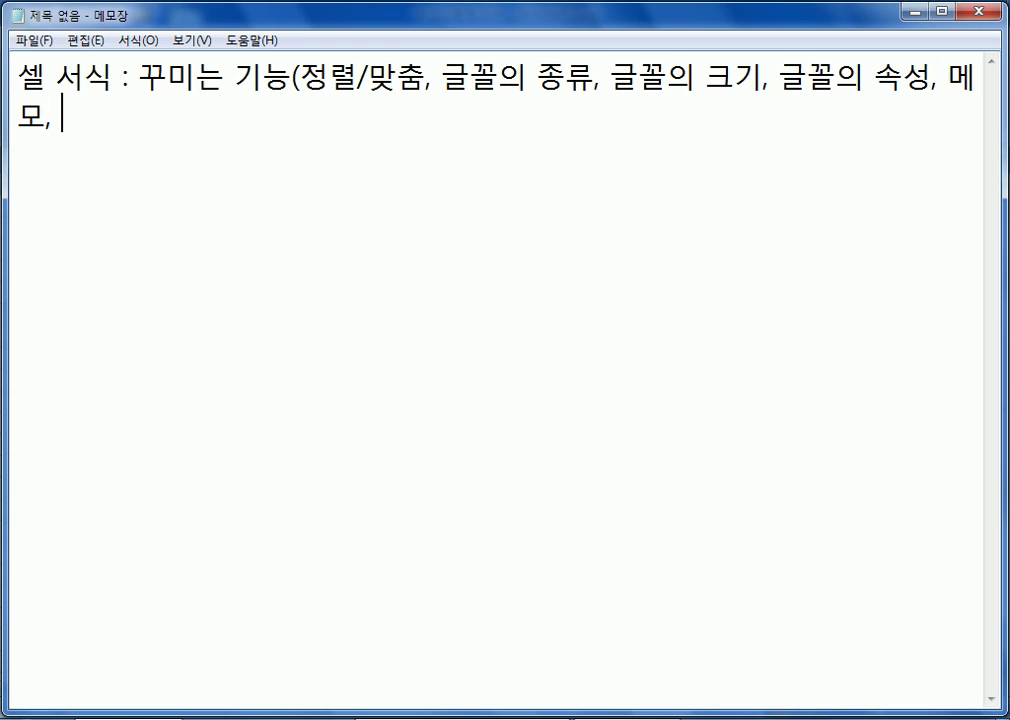
pyautogui.write('이름 정의, ')
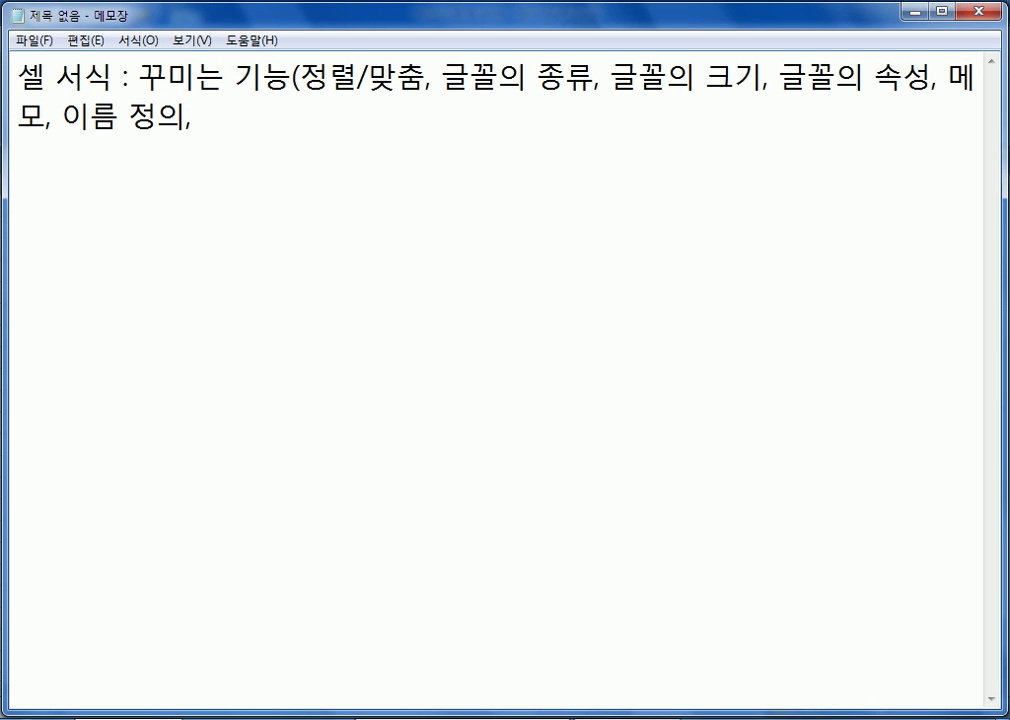
pyautogui.write('너비')
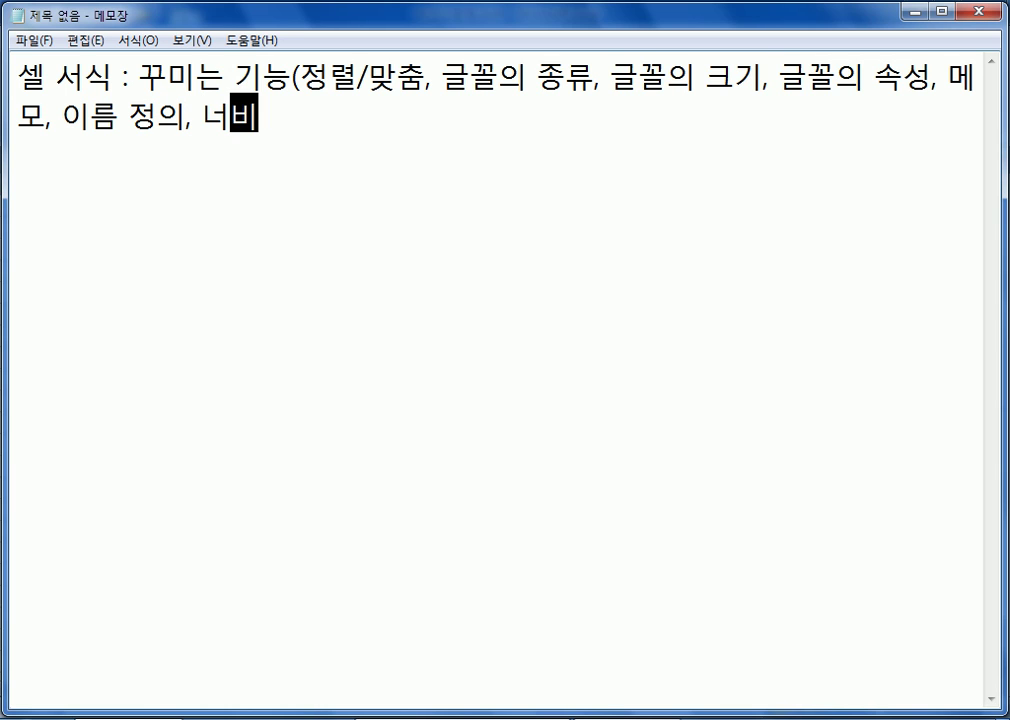
pyautogui.write('/높이')
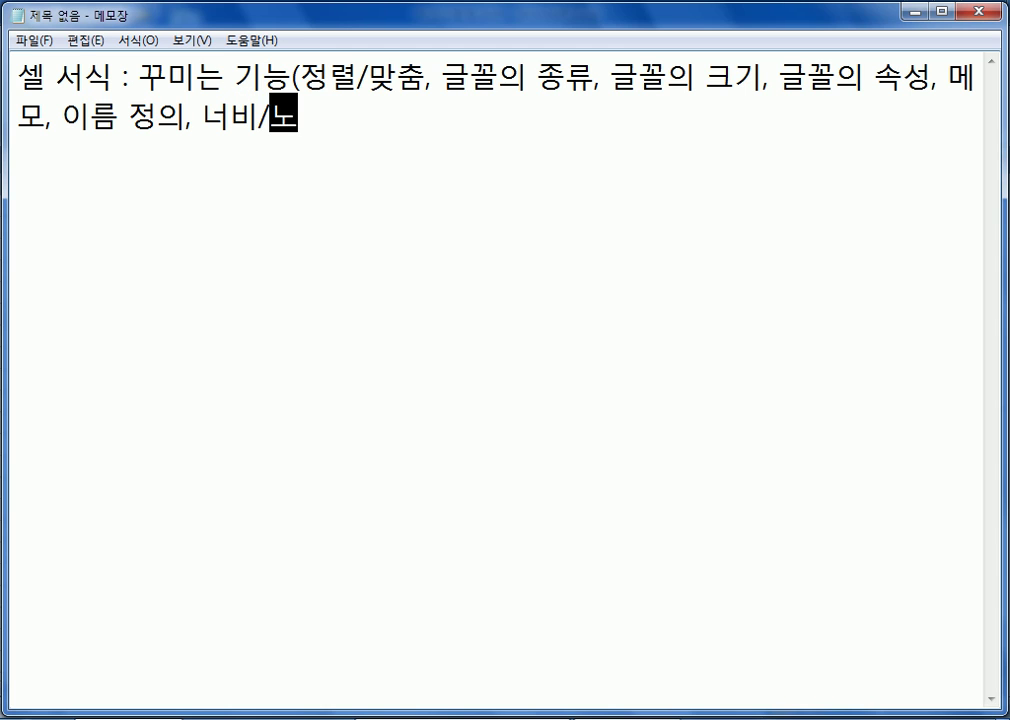
pyautogui.write(' 조정,')
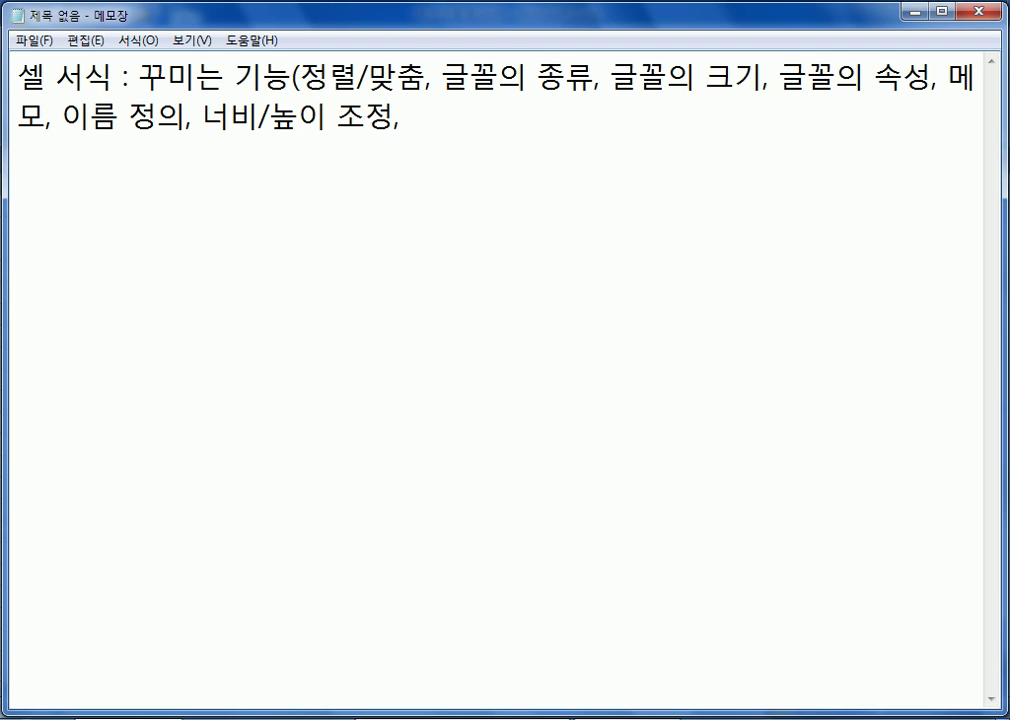
# Append "사용자 지정 서식, 복사/선택하여 붙여넣기" to the feature list
pyautogui.write('사용')
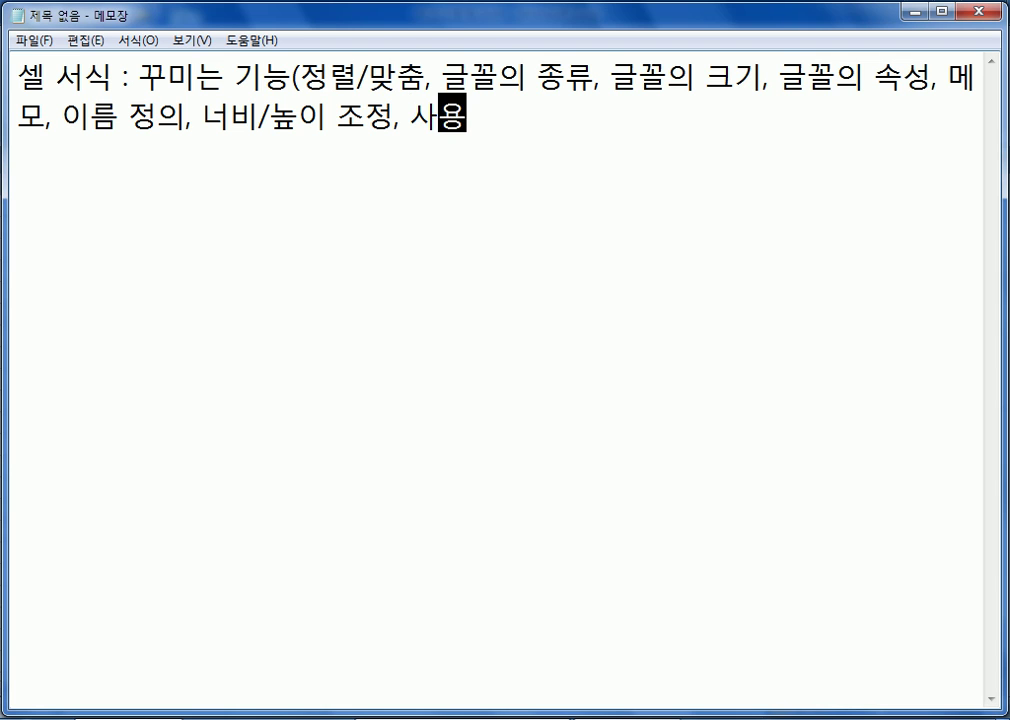
pyautogui.write('자 지정 서식')
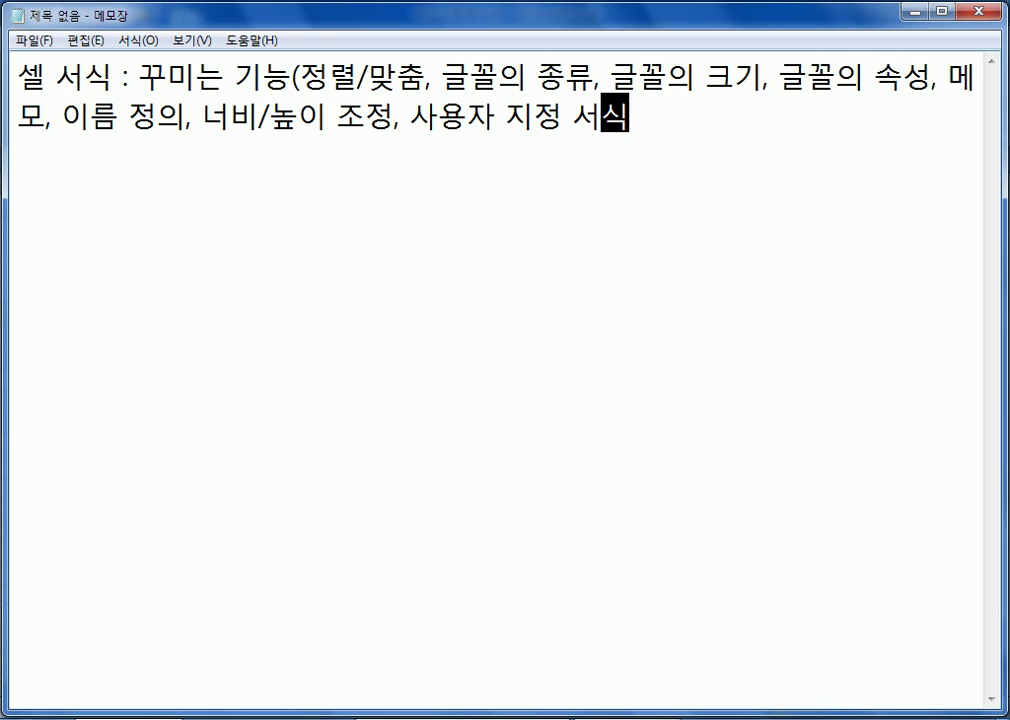
pyautogui.write(', ')
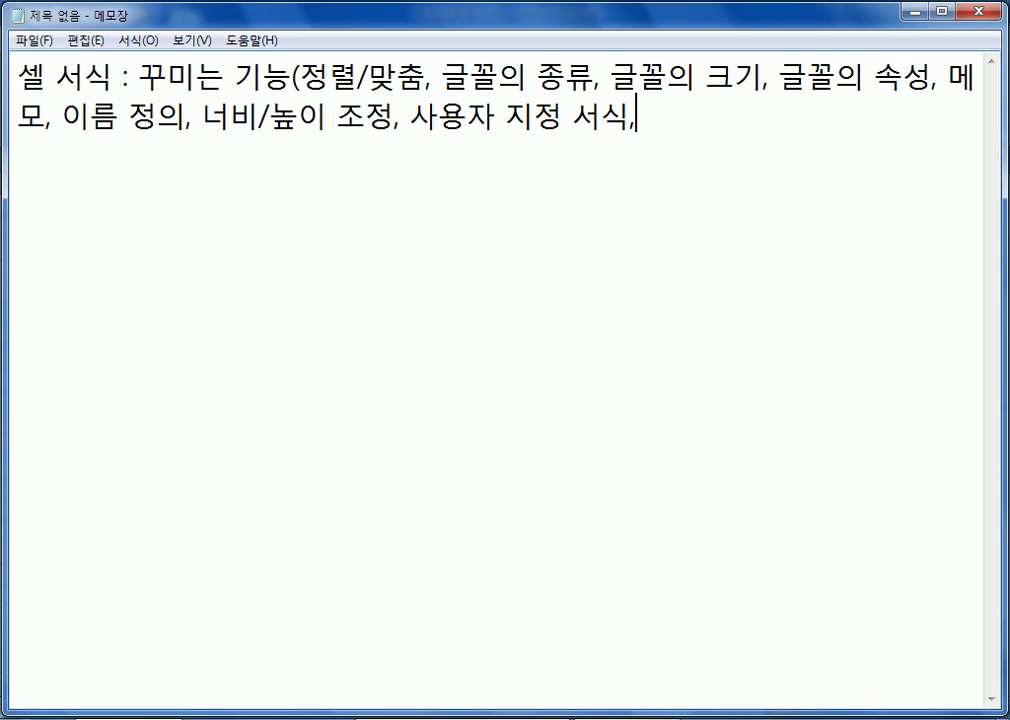
pyautogui.write('복사/')
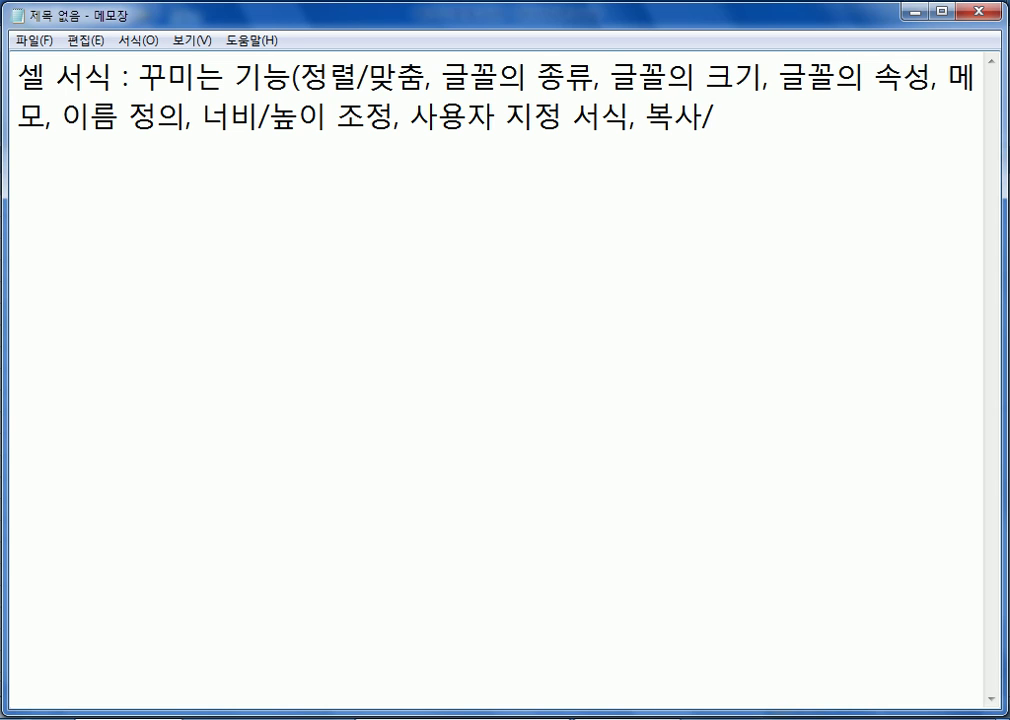
pyautogui.write('선ㅌ택하')
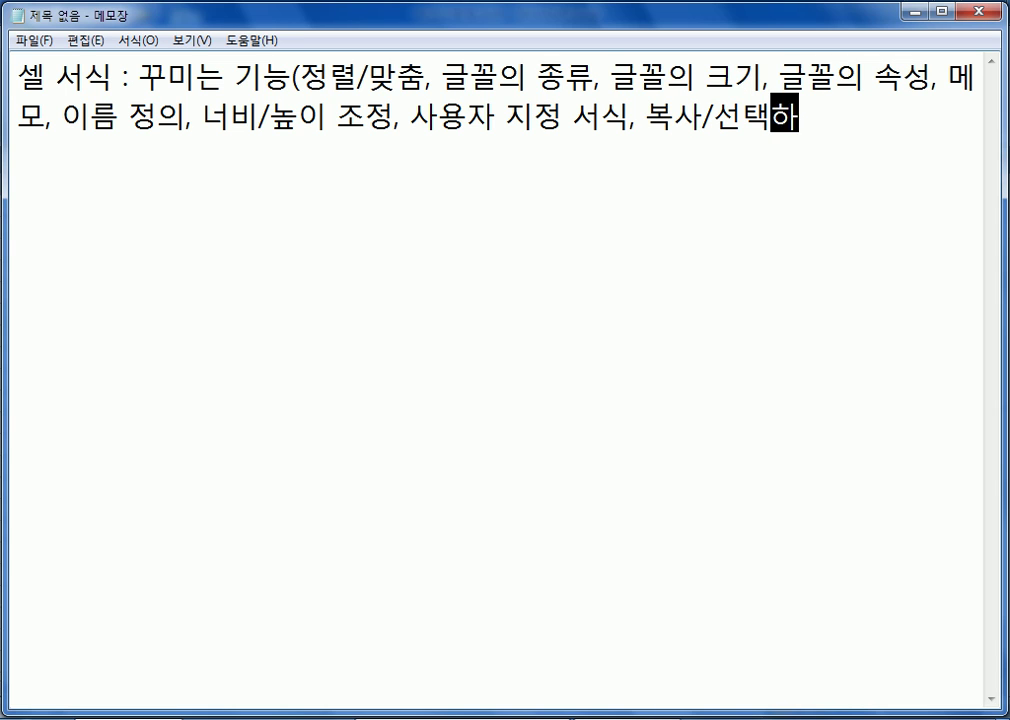
pyautogui.write('여 부붙여넣')
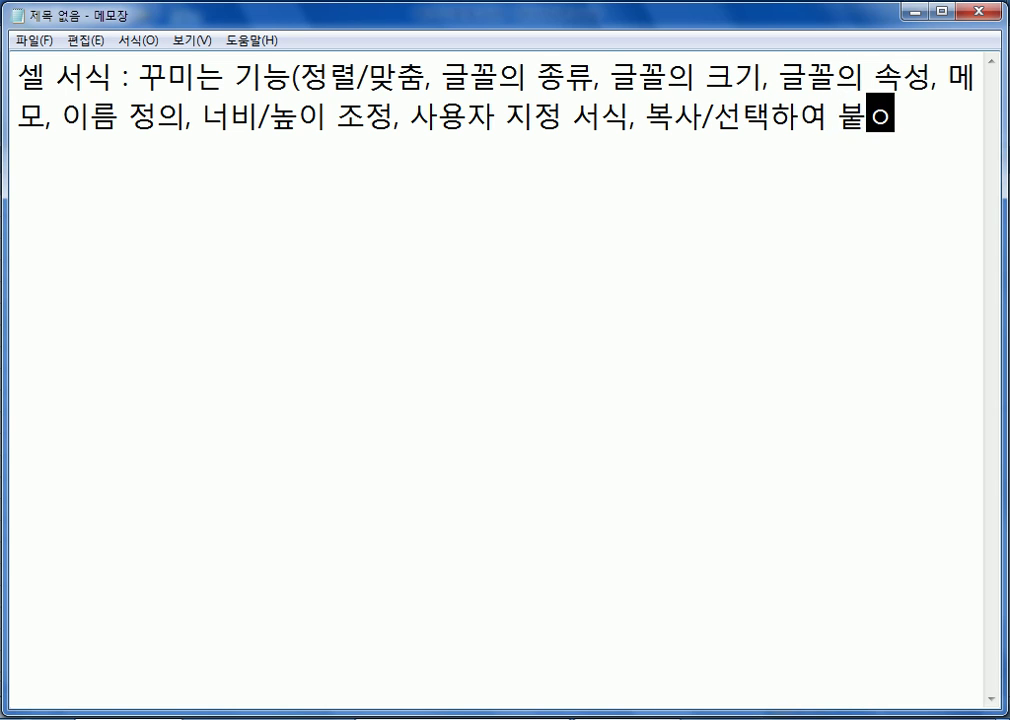
pyautogui.write('기')
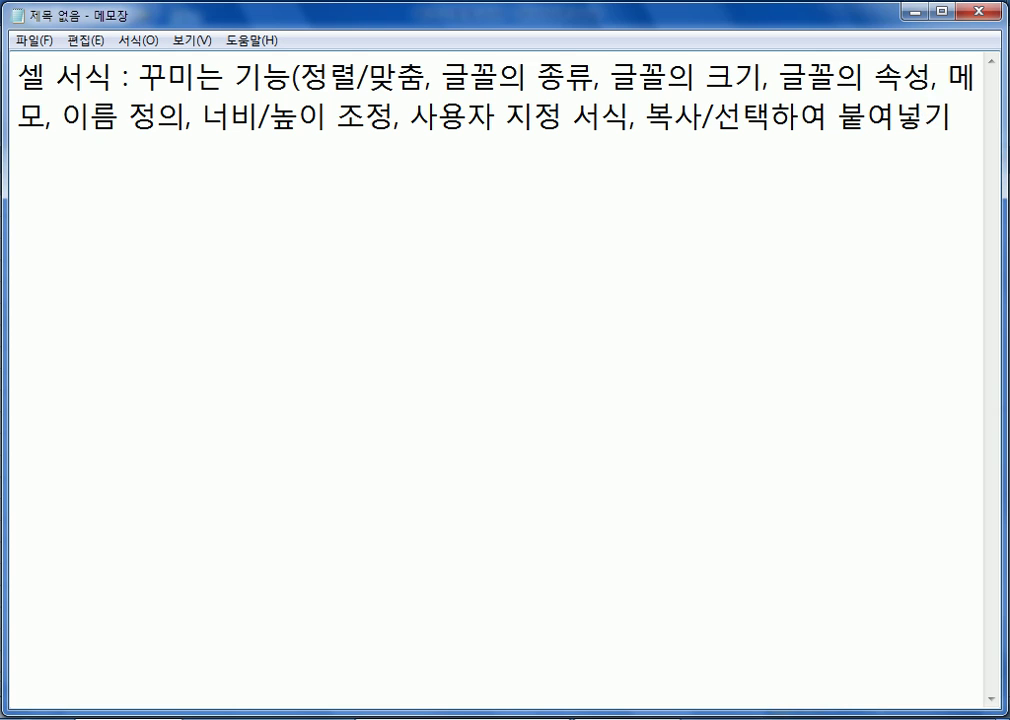
# Finish the feature list with ", 테두리...)"
pyautogui.write(', 텐')
pyautogui.write('두리')
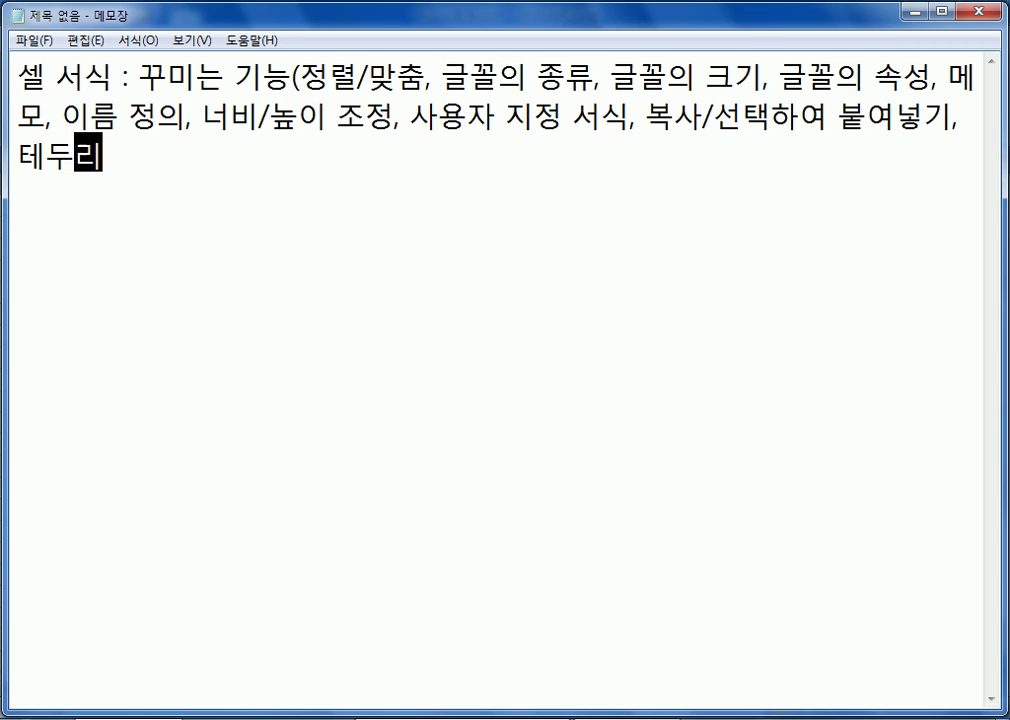
pyautogui.write('...)')
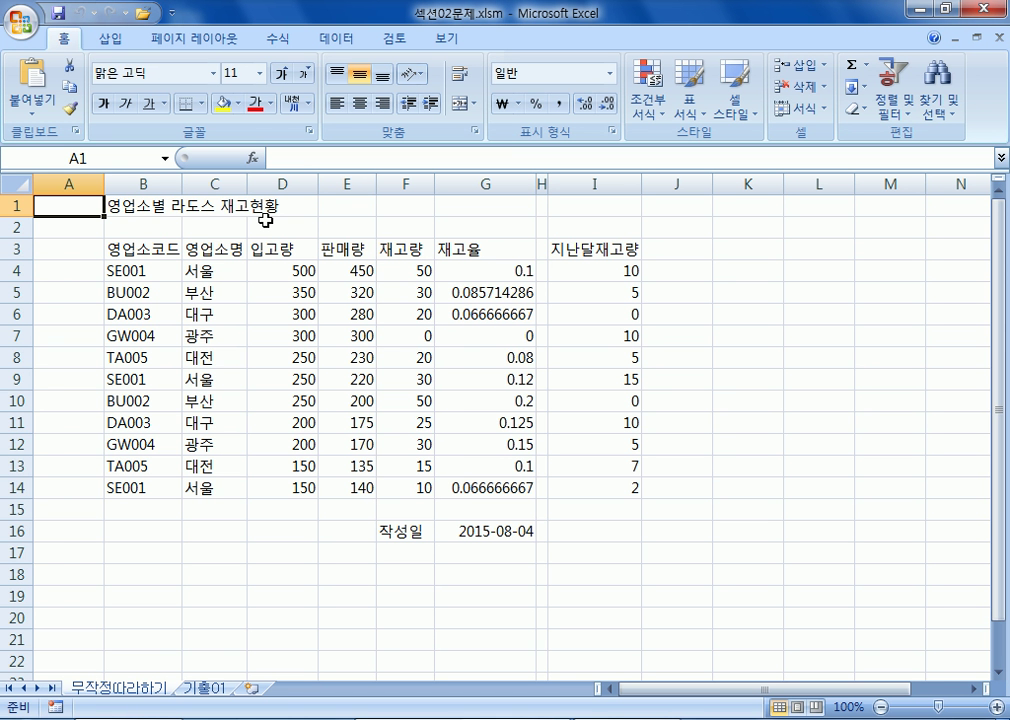
pyautogui.click(74, 183)
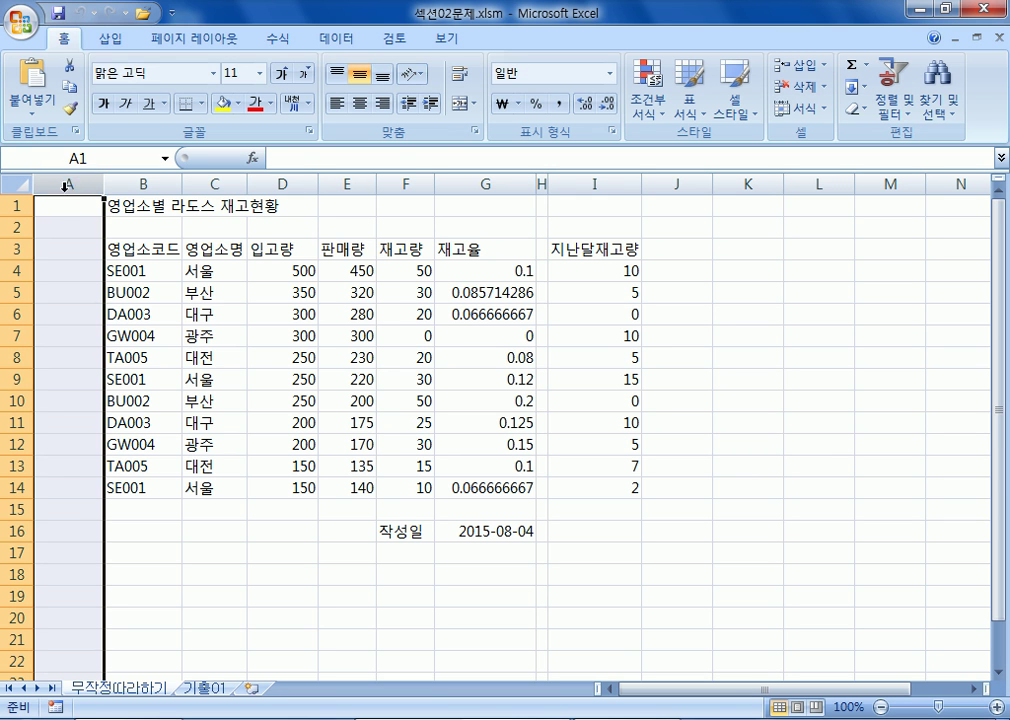
pyautogui.click(139, 183)
pyautogui.click(212, 183)
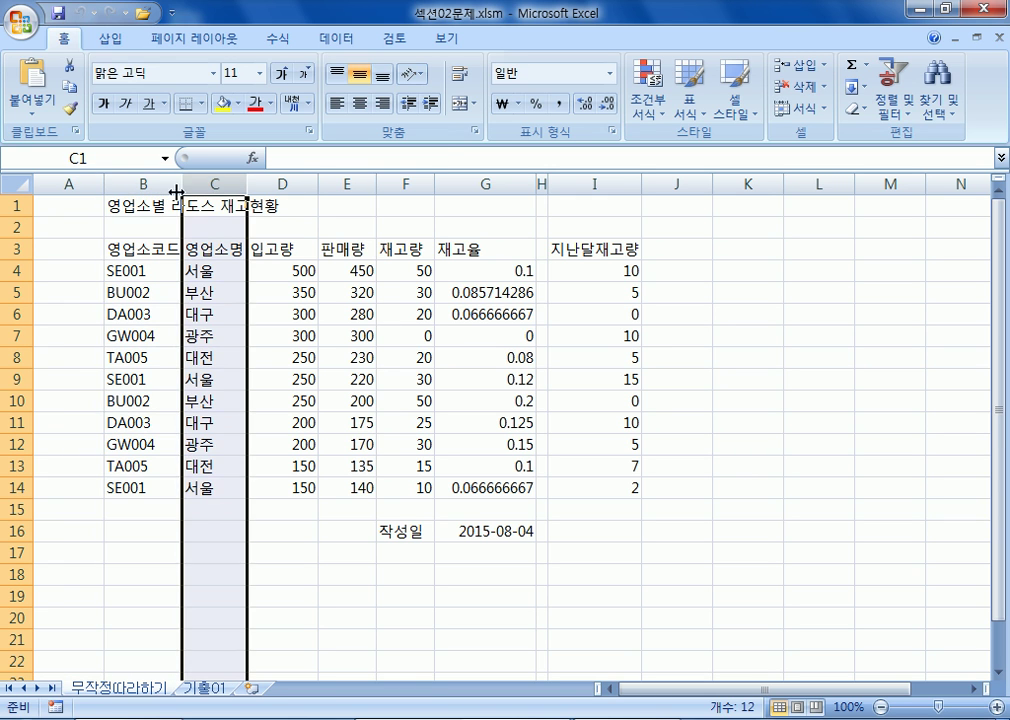
pyautogui.click(61, 183)
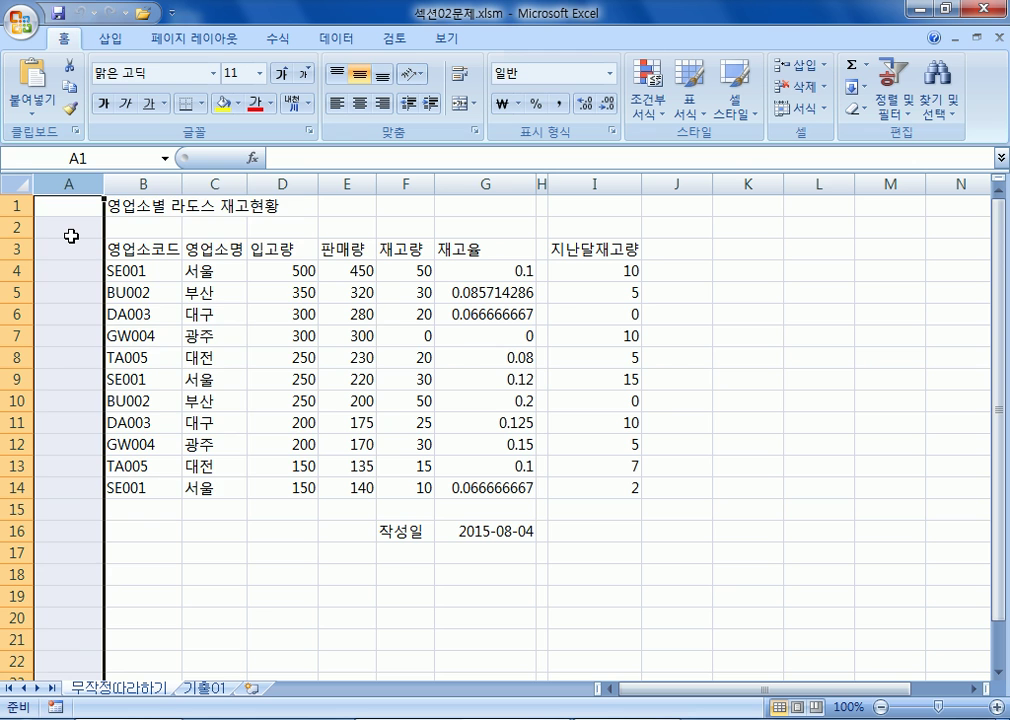
pyautogui.rightClick(72, 238)
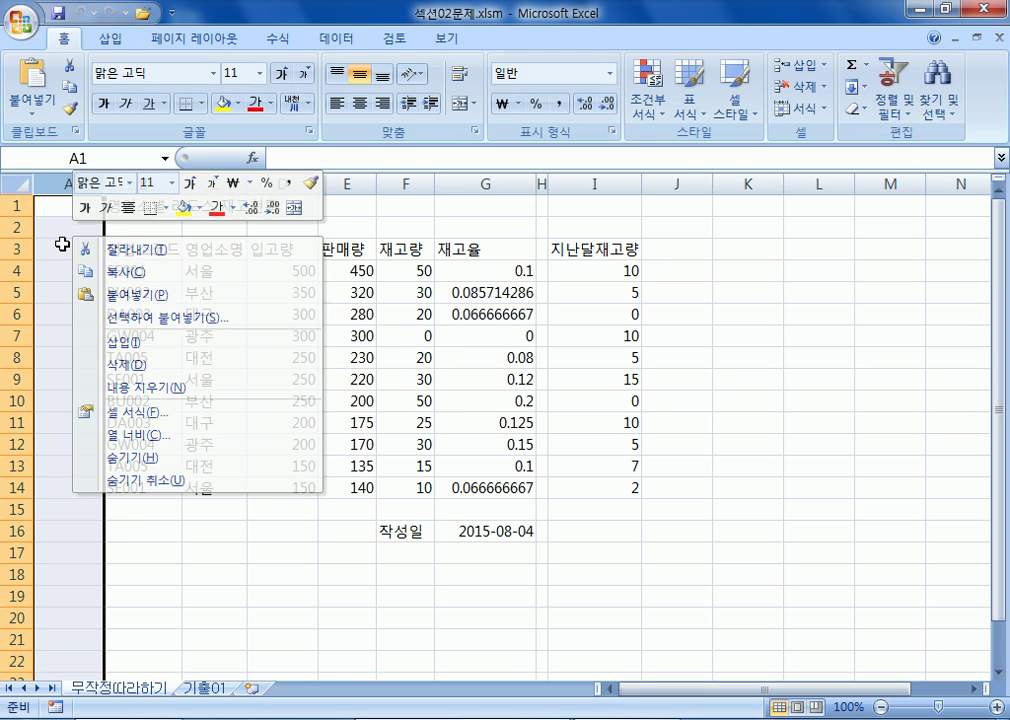
pyautogui.click(68, 230)
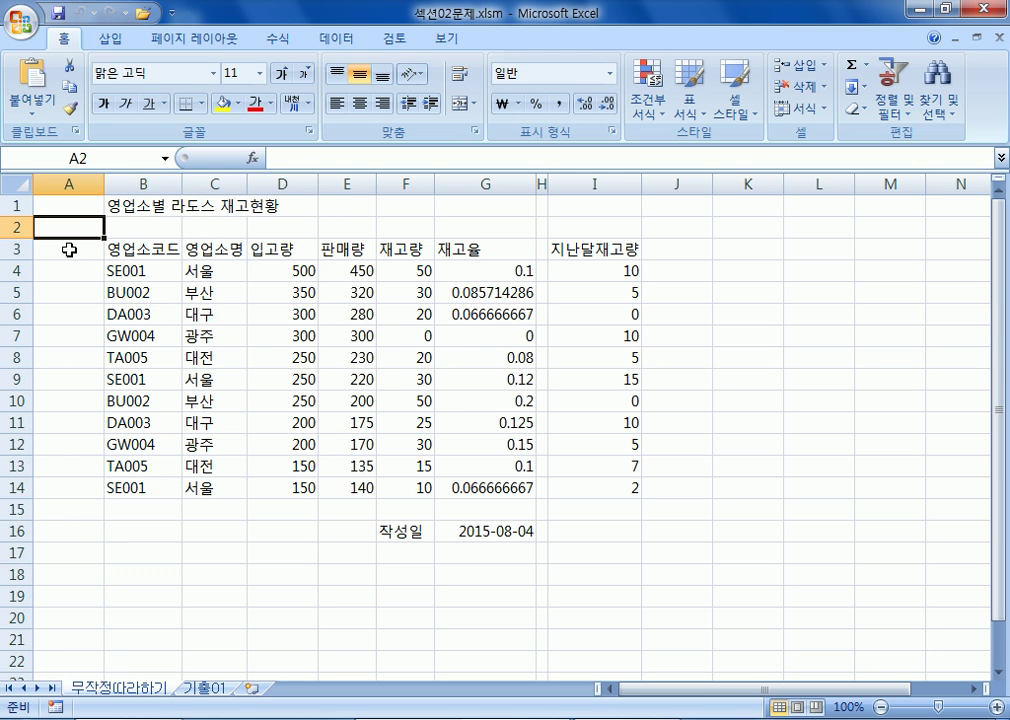
pyautogui.click(71, 181)
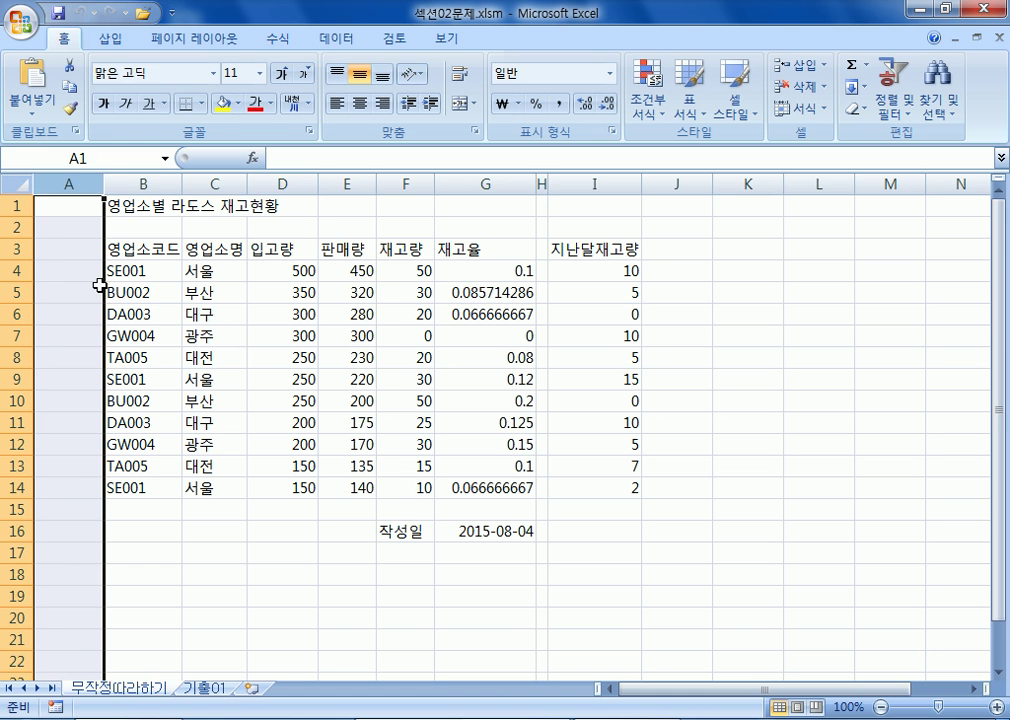
pyautogui.click(110, 432)
pyautogui.click(66, 250)
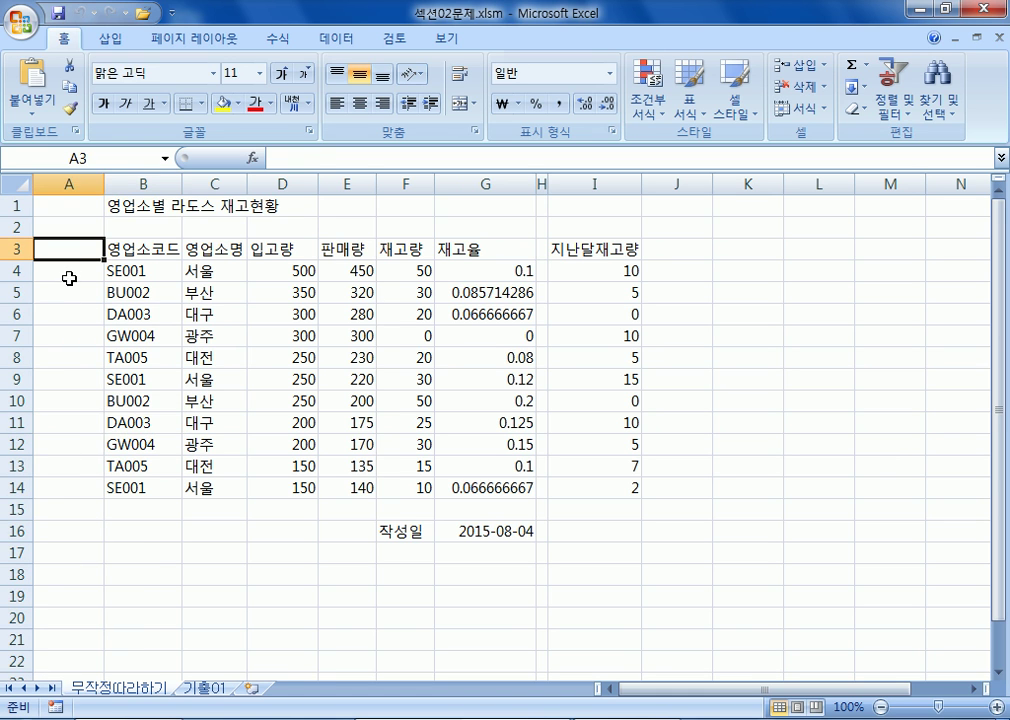
pyautogui.click(68, 184)
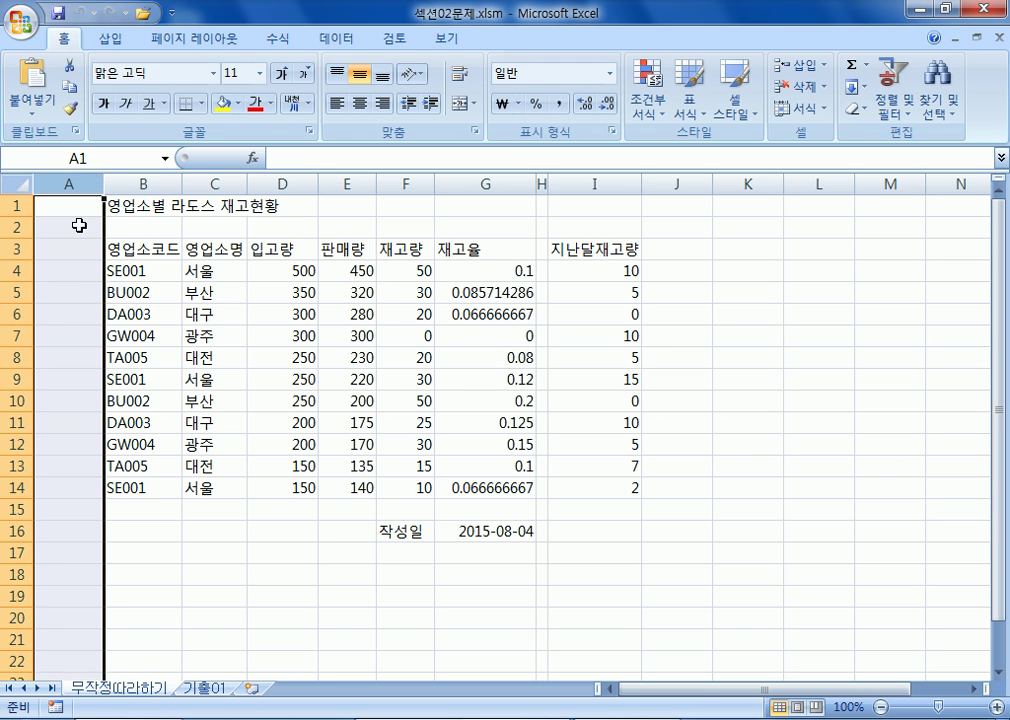
pyautogui.click(67, 332)
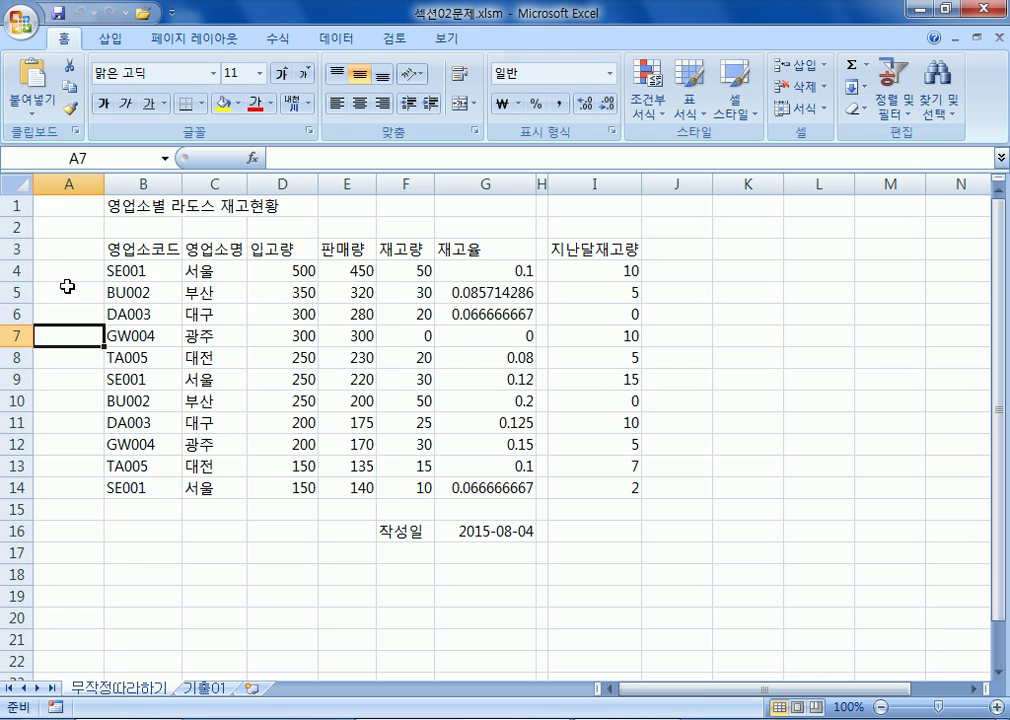
pyautogui.rightClick(81, 183)
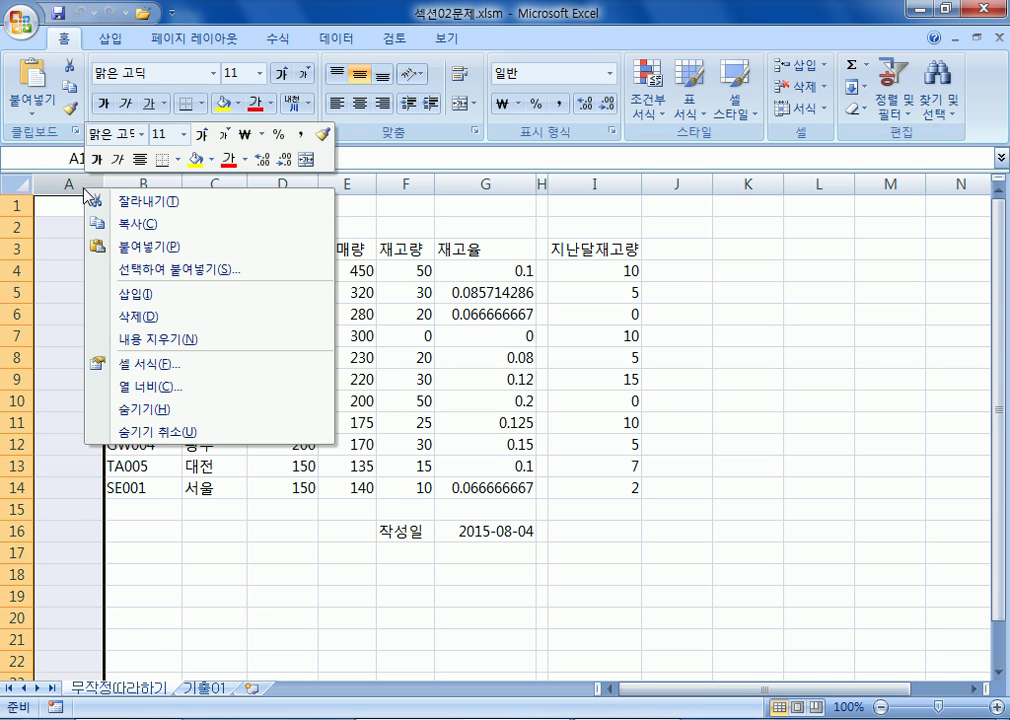
pyautogui.click(74, 200)
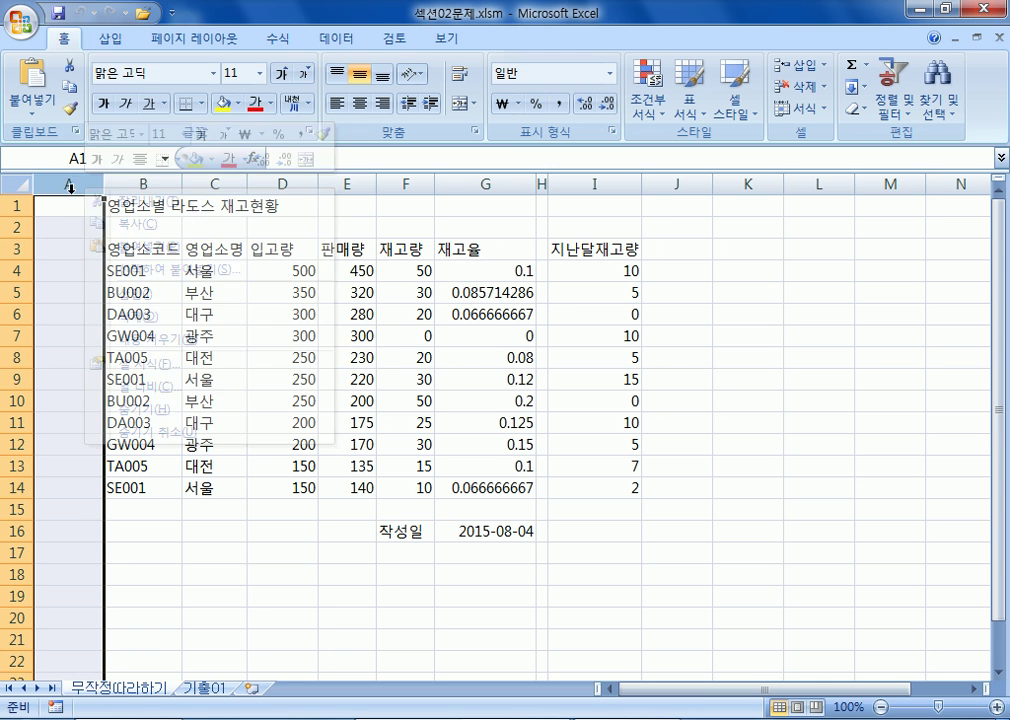
pyautogui.click(72, 268)
# Check the current width of column A without changing it
pyautogui.click(68, 183)
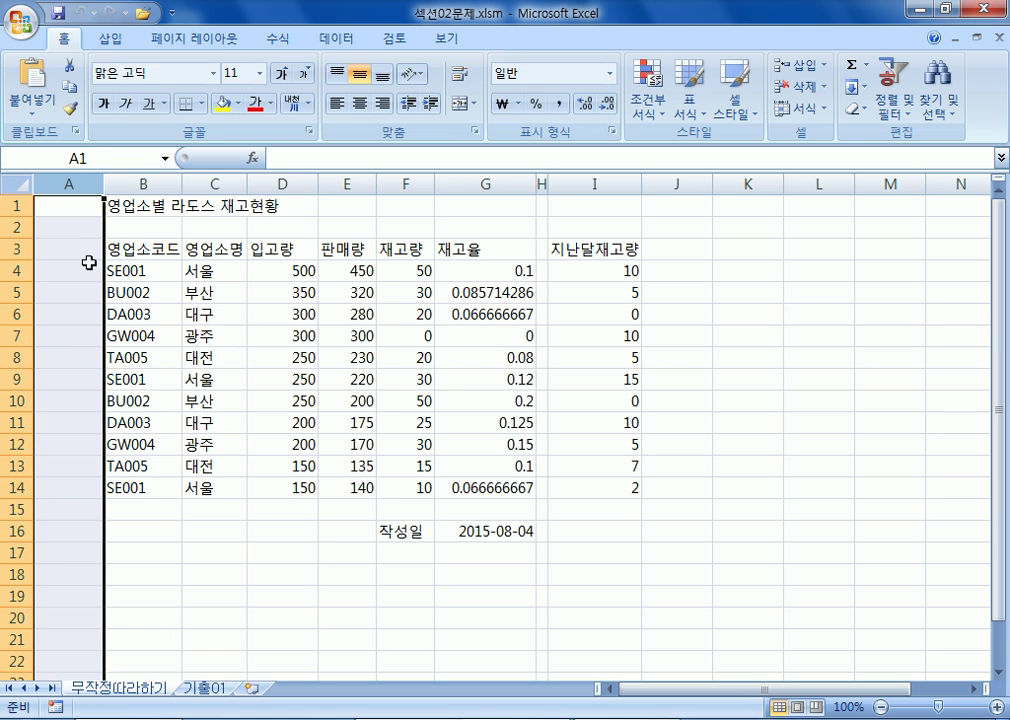
pyautogui.rightClick(89, 283)
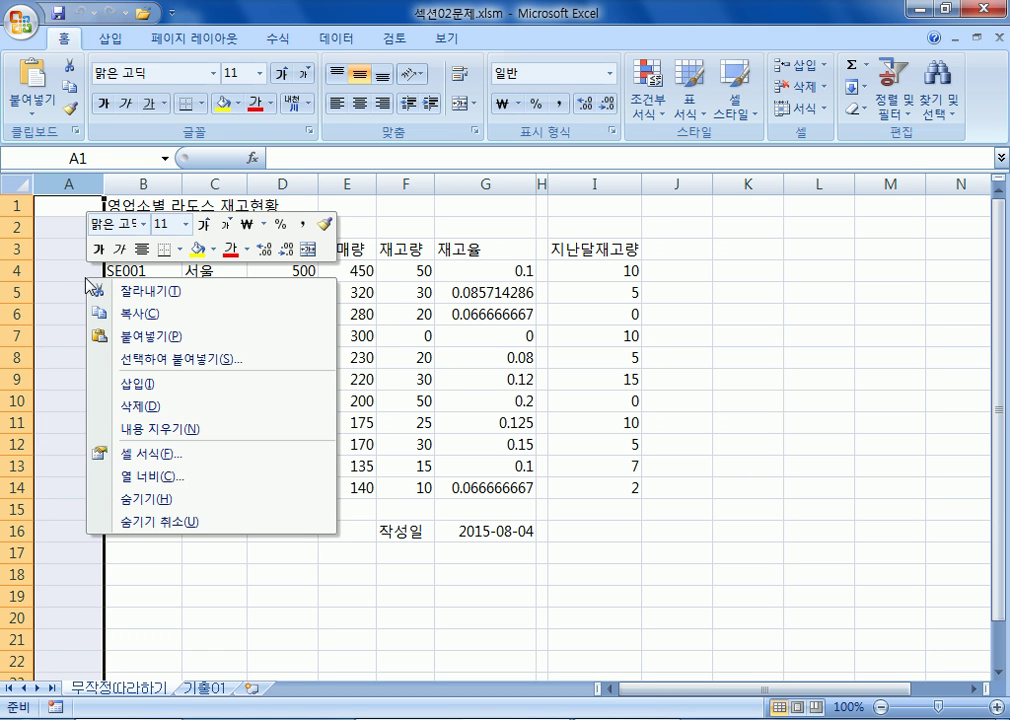
pyautogui.click(166, 477)
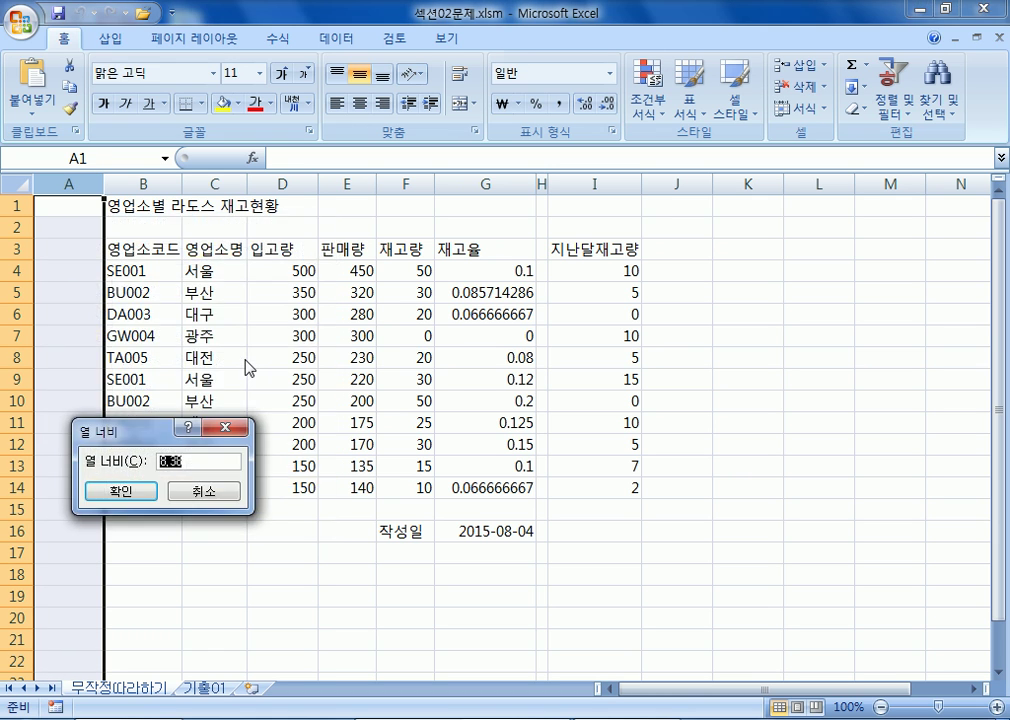
pyautogui.click(215, 492)
pyautogui.click(56, 318)
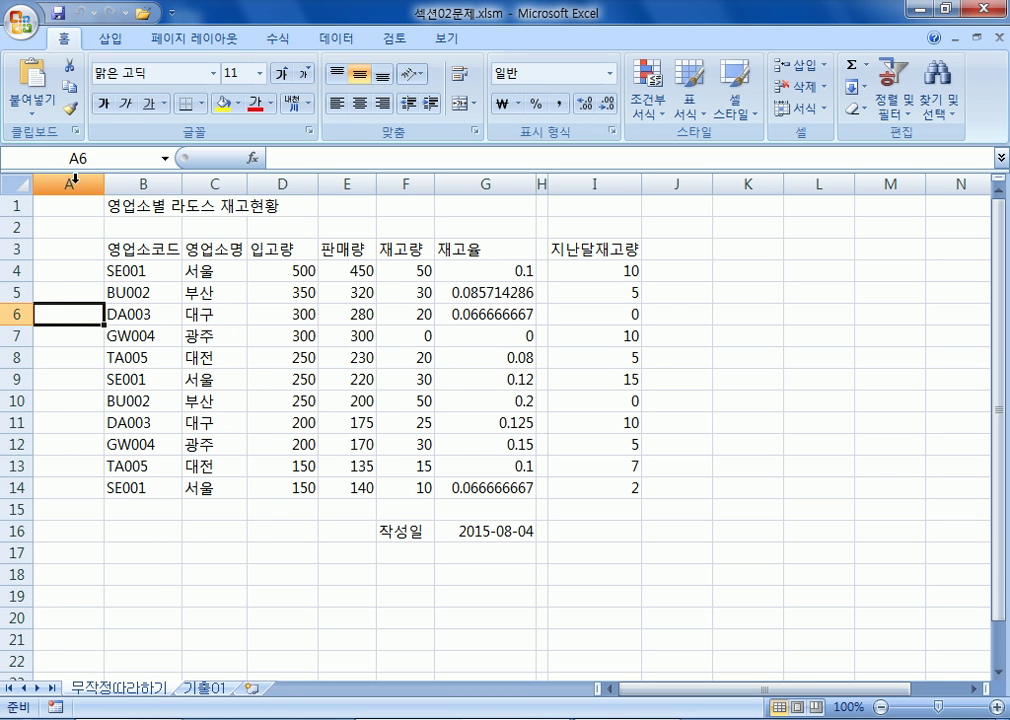
# Examine the commands that offer column width and row height settings while column A is selected
pyautogui.rightClick(93, 190)
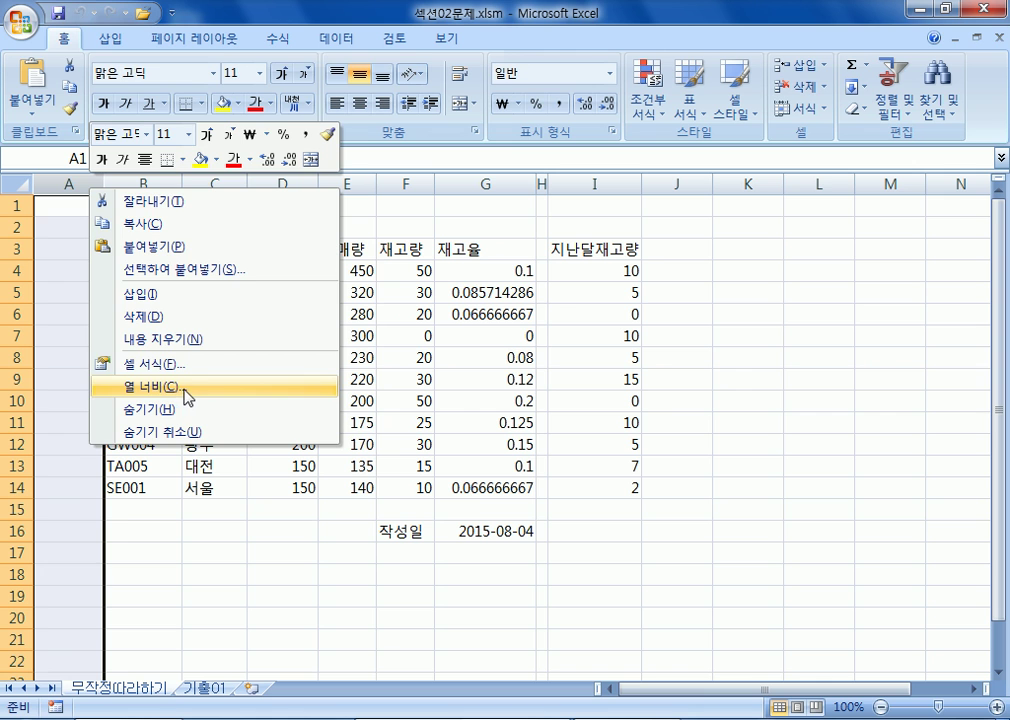
pyautogui.click(60, 215)
pyautogui.click(55, 180)
pyautogui.click(43, 313)
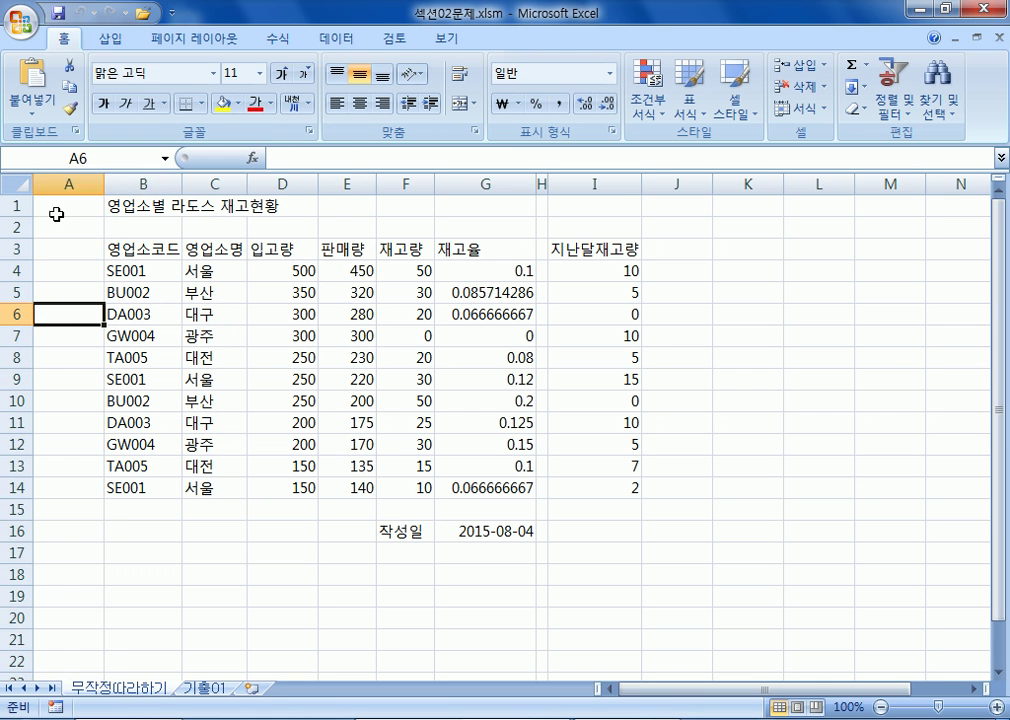
pyautogui.click(66, 183)
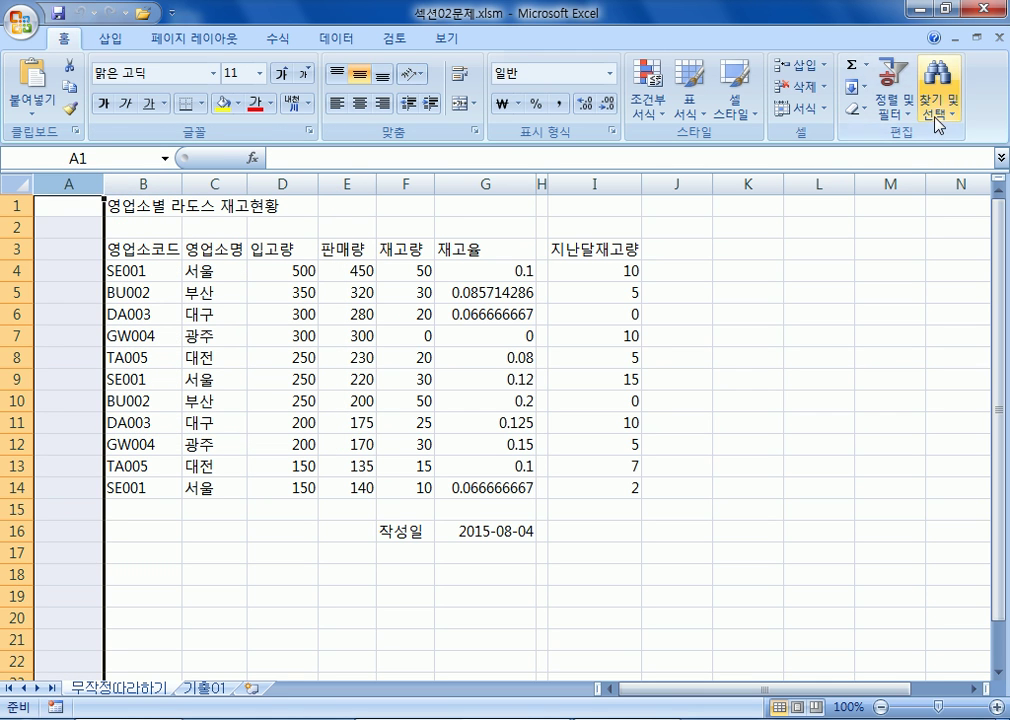
pyautogui.click(810, 112)
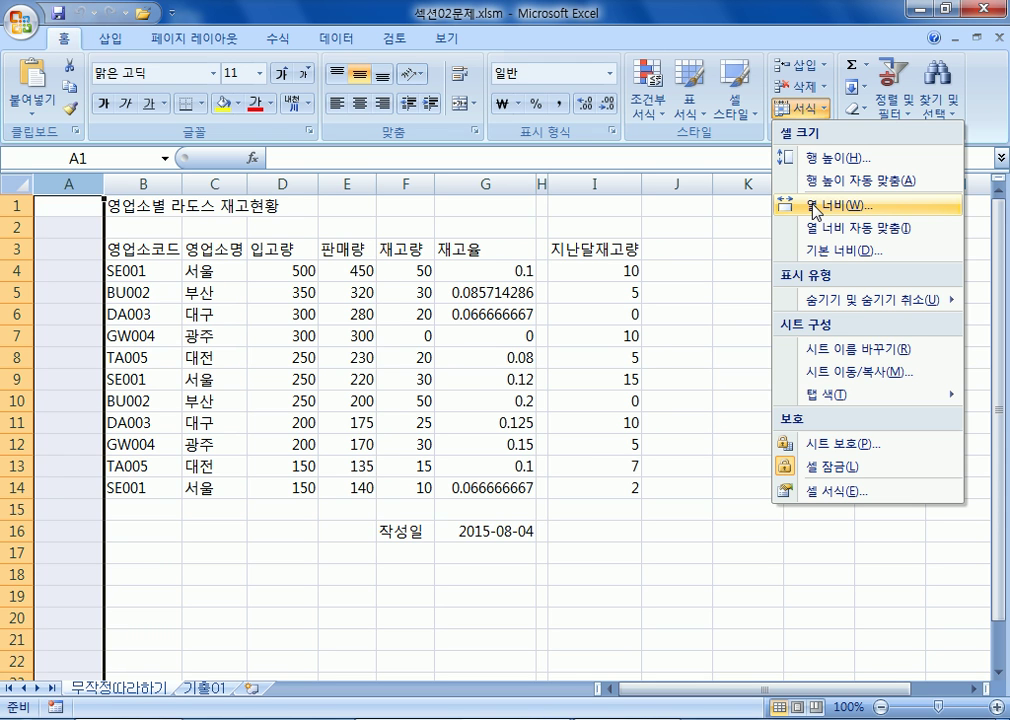
pyautogui.click(59, 293)
pyautogui.click(66, 266)
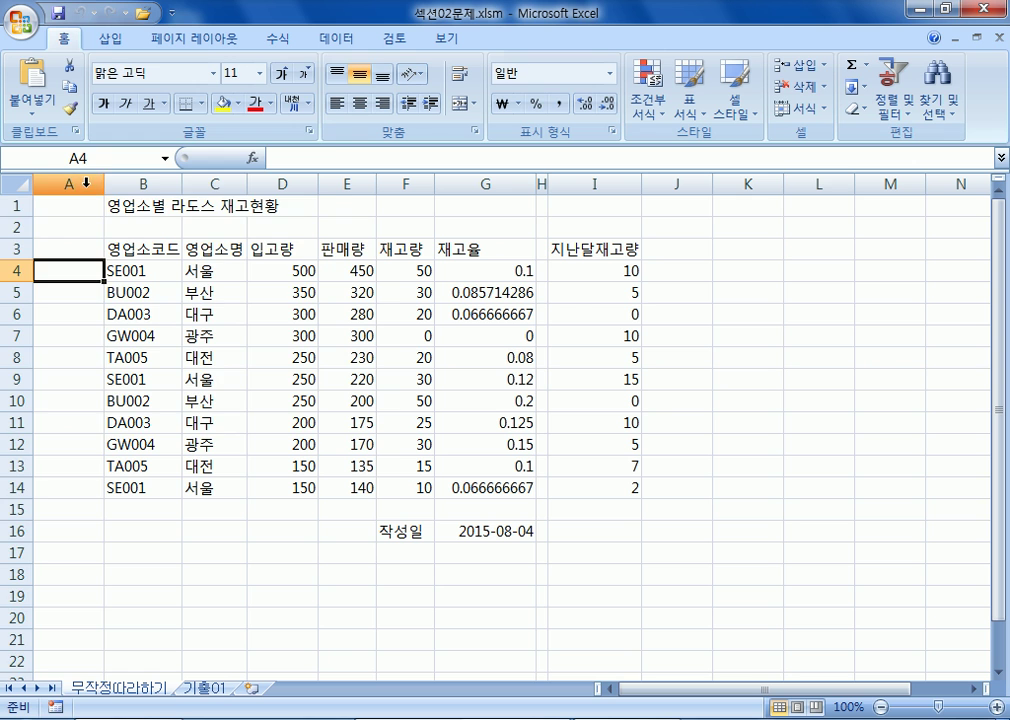
# Set the width of column A to 2
pyautogui.rightClick(85, 182)
pyautogui.click(234, 383)
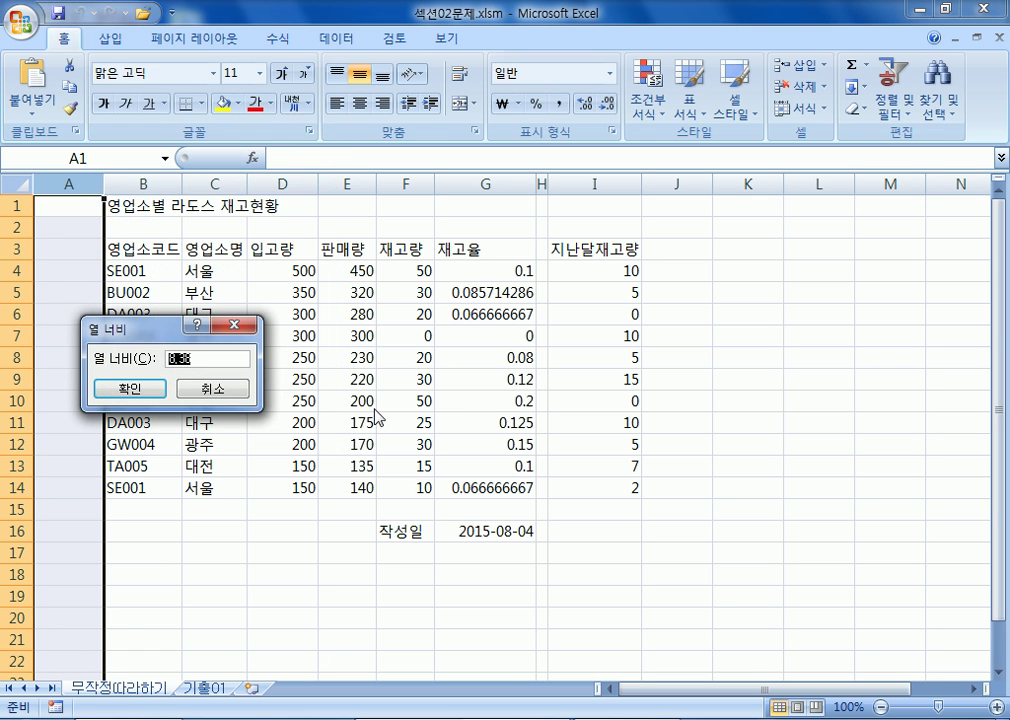
pyautogui.write('2')
pyautogui.press('Return')
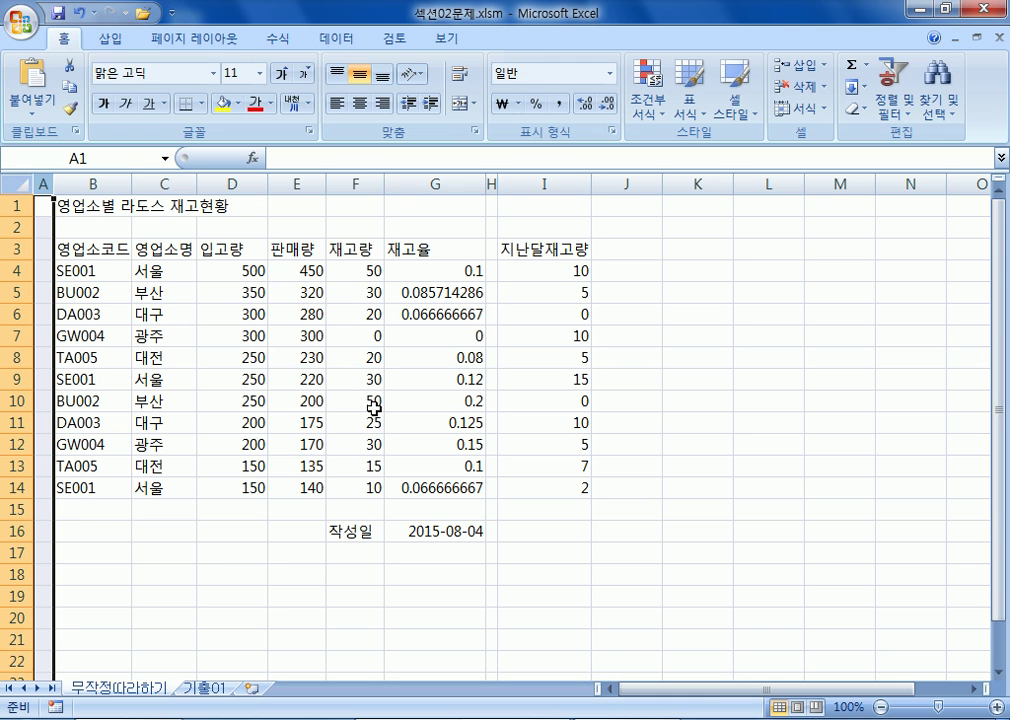
# Set the height of title row 1 to 24
pyautogui.click(20, 205)
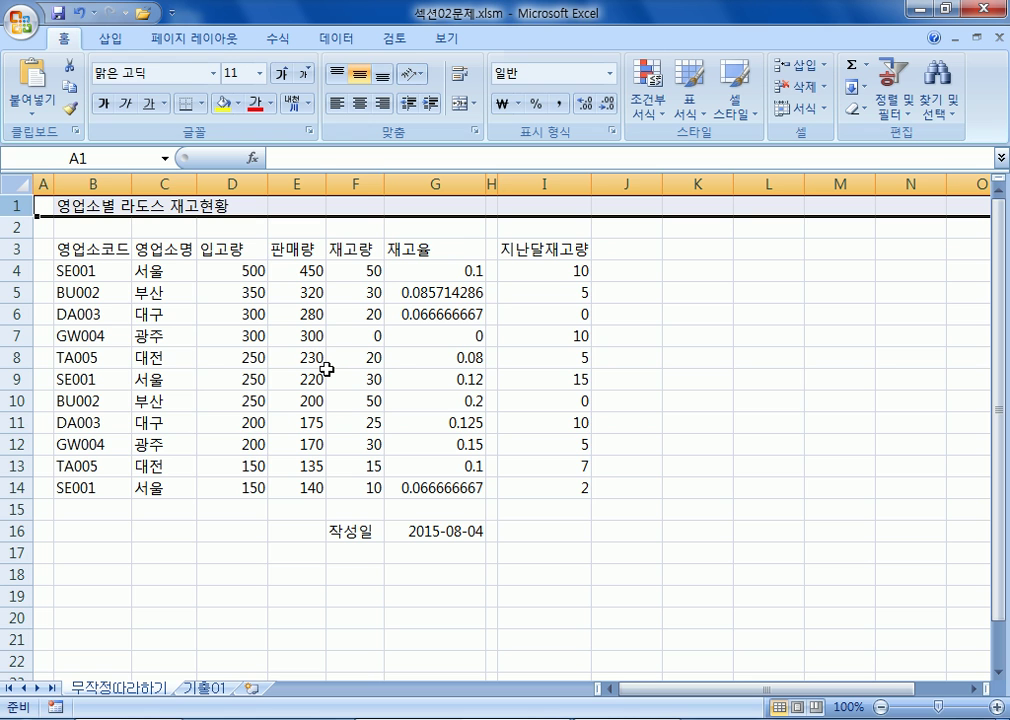
pyautogui.rightClick(14, 206)
pyautogui.click(55, 406)
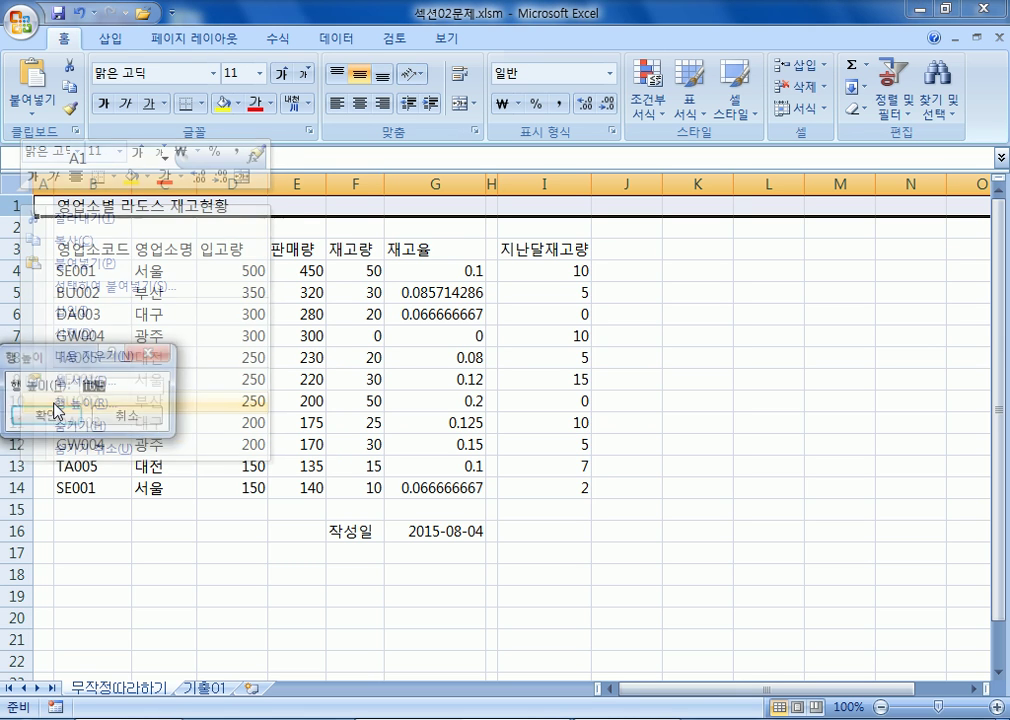
pyautogui.write('24')
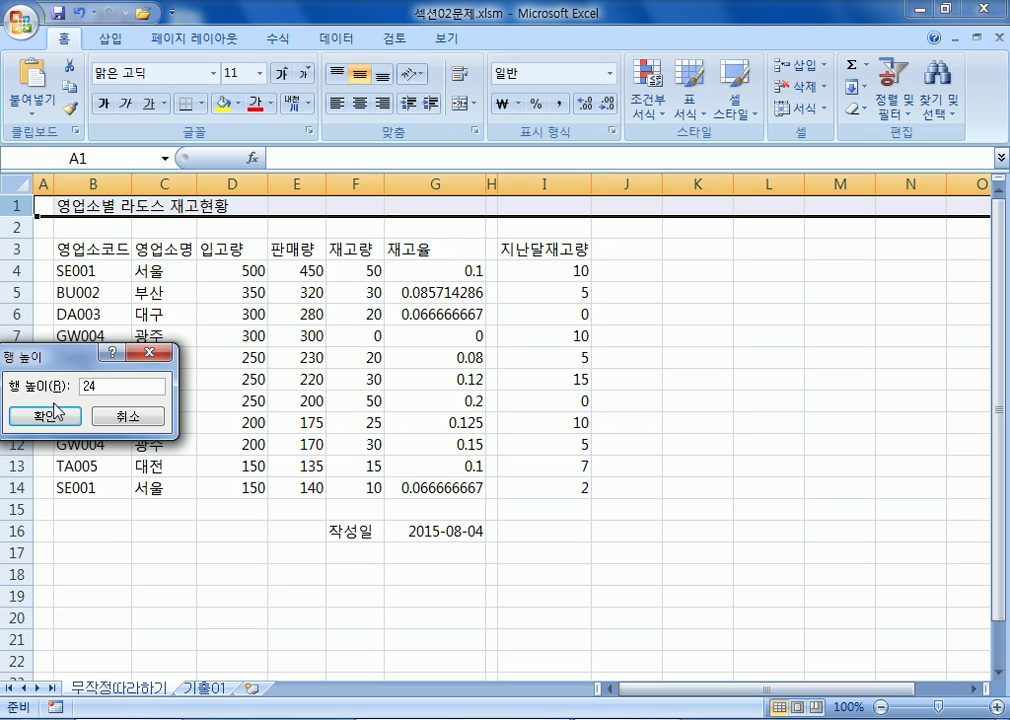
pyautogui.click(45, 414)
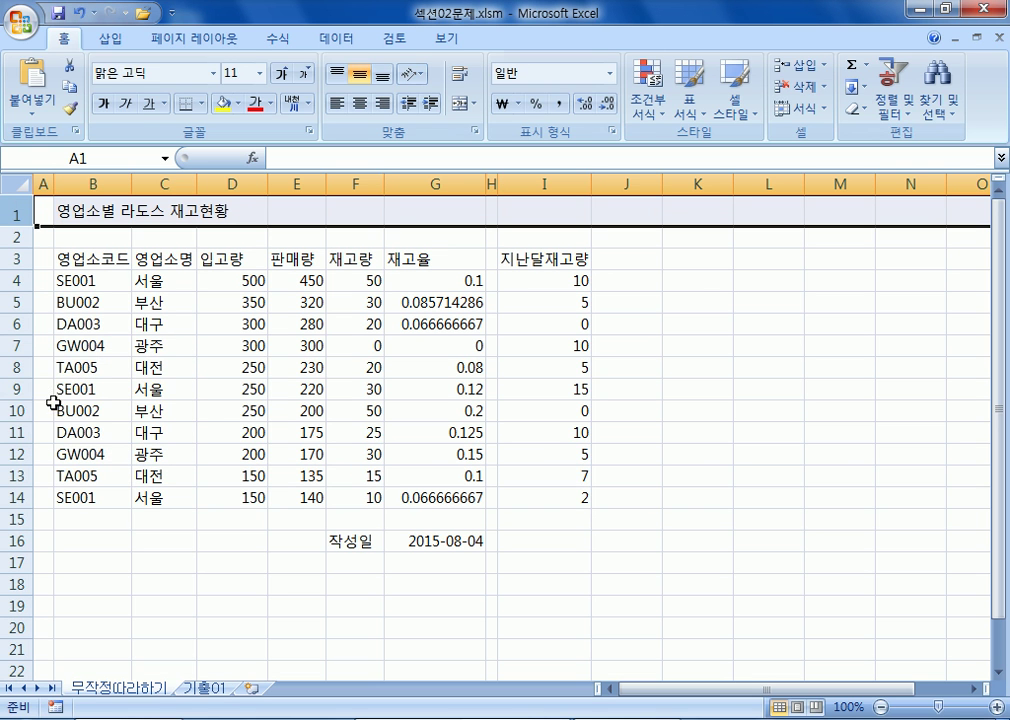
# Widen column A freehand to nearly three times its current width
pyautogui.click(44, 212)
pyautogui.click(42, 182)
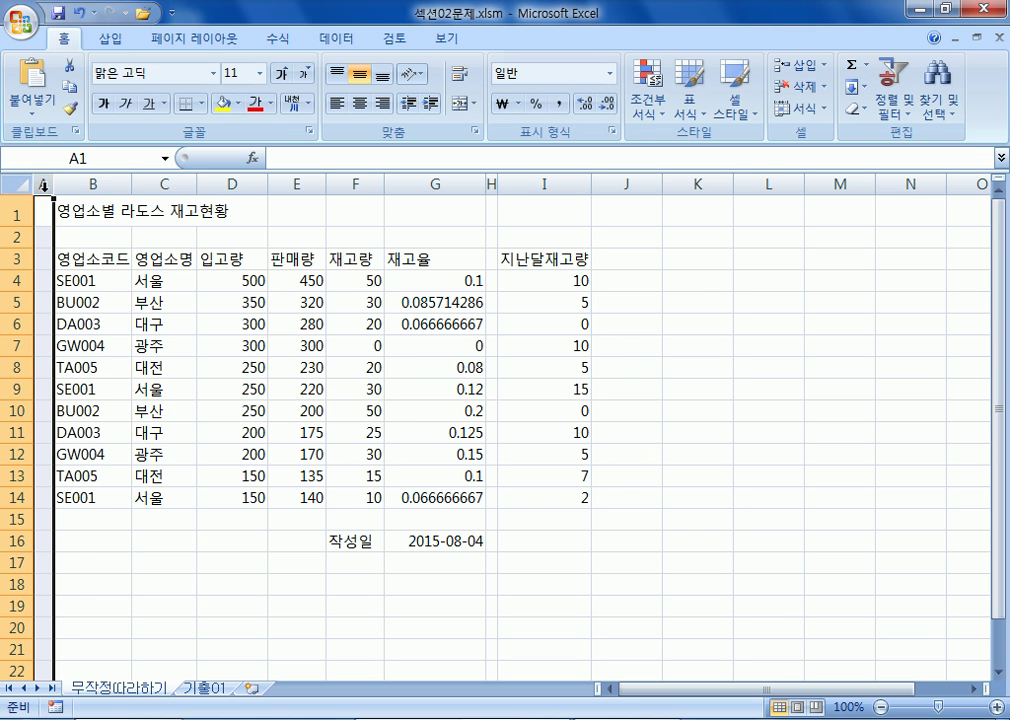
pyautogui.scroll(8, 45, 215)
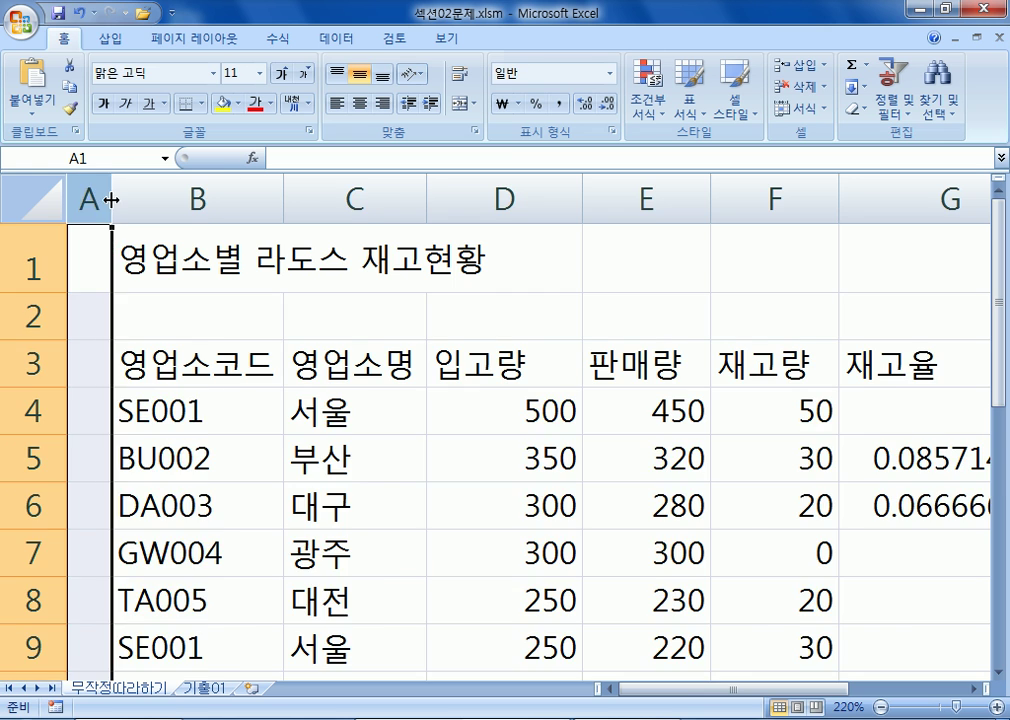
pyautogui.moveTo(111, 200); pyautogui.dragTo(192, 262)
pyautogui.click(188, 361)
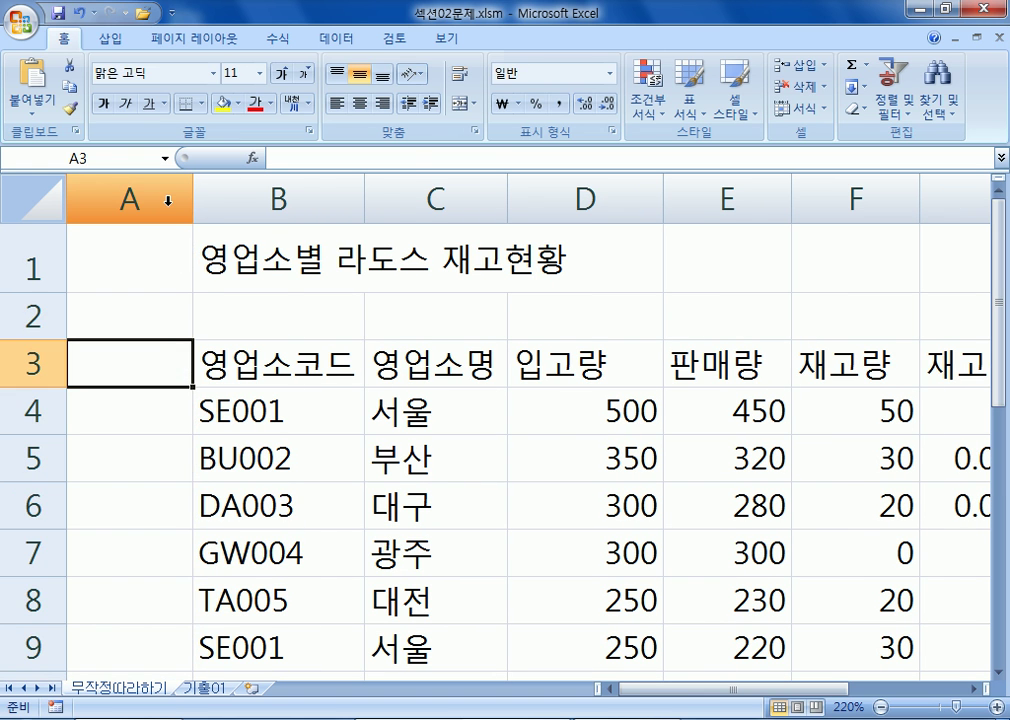
pyautogui.click(167, 200)
pyautogui.rightClick(170, 205)
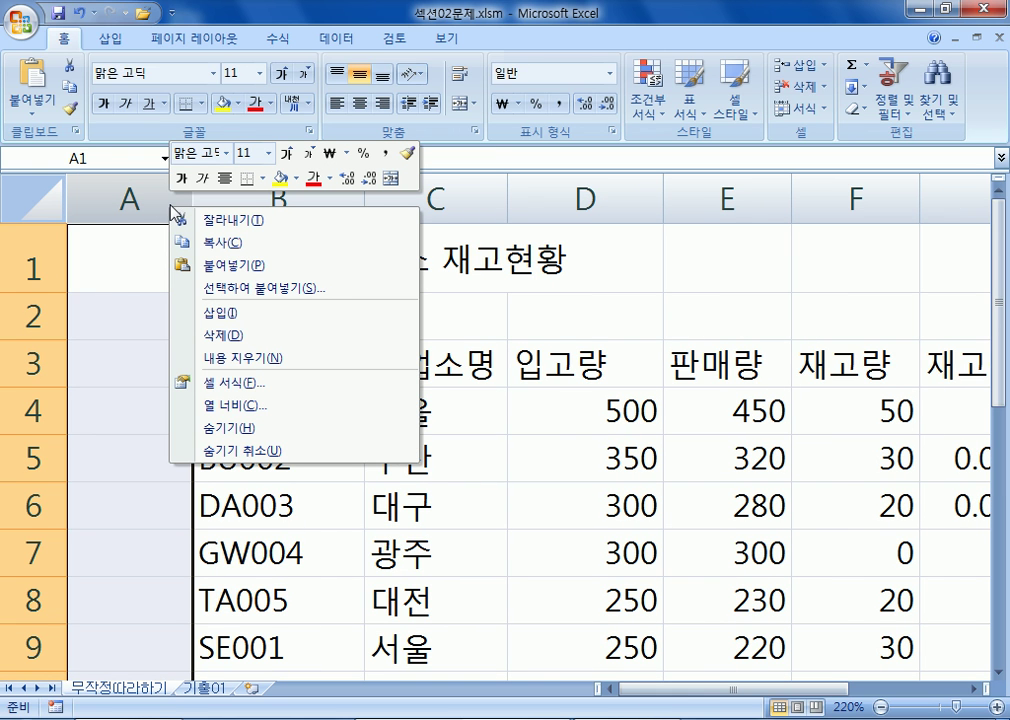
pyautogui.click(180, 406)
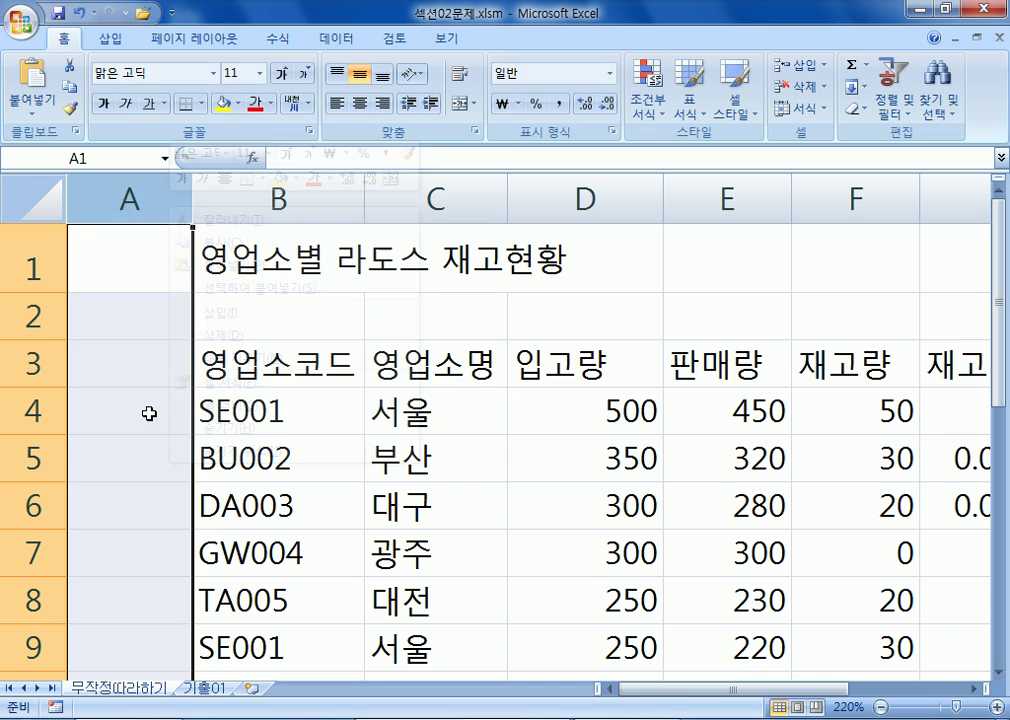
pyautogui.click(148, 421)
pyautogui.click(130, 200)
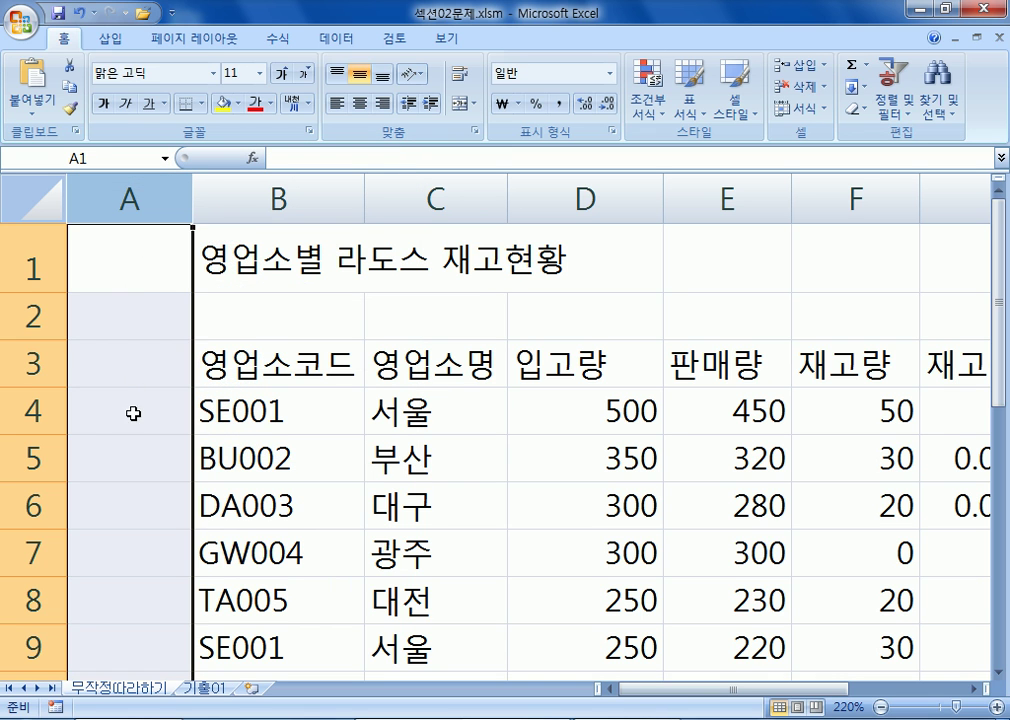
pyautogui.rightClick(120, 268)
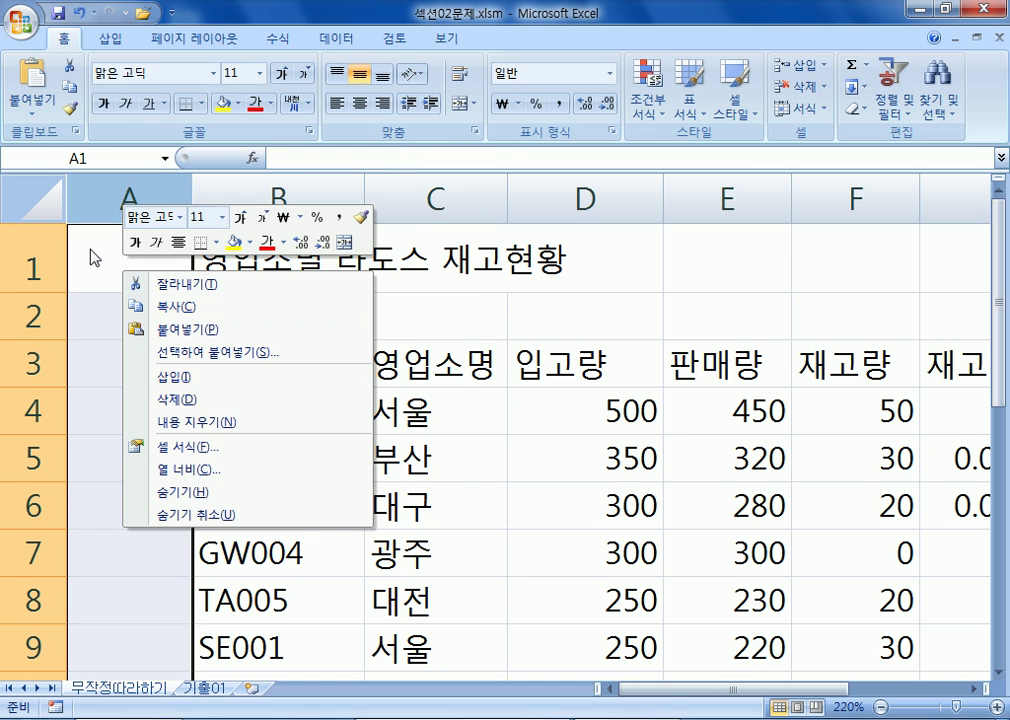
pyautogui.click(108, 331)
pyautogui.click(108, 331)
pyautogui.click(143, 441)
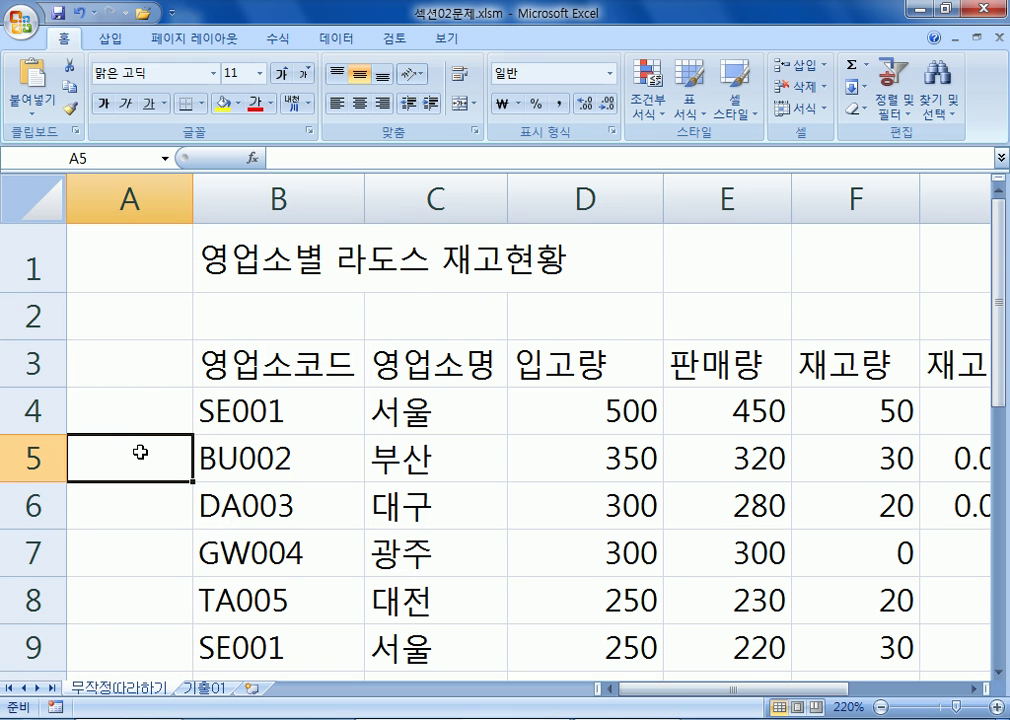
pyautogui.click(152, 199)
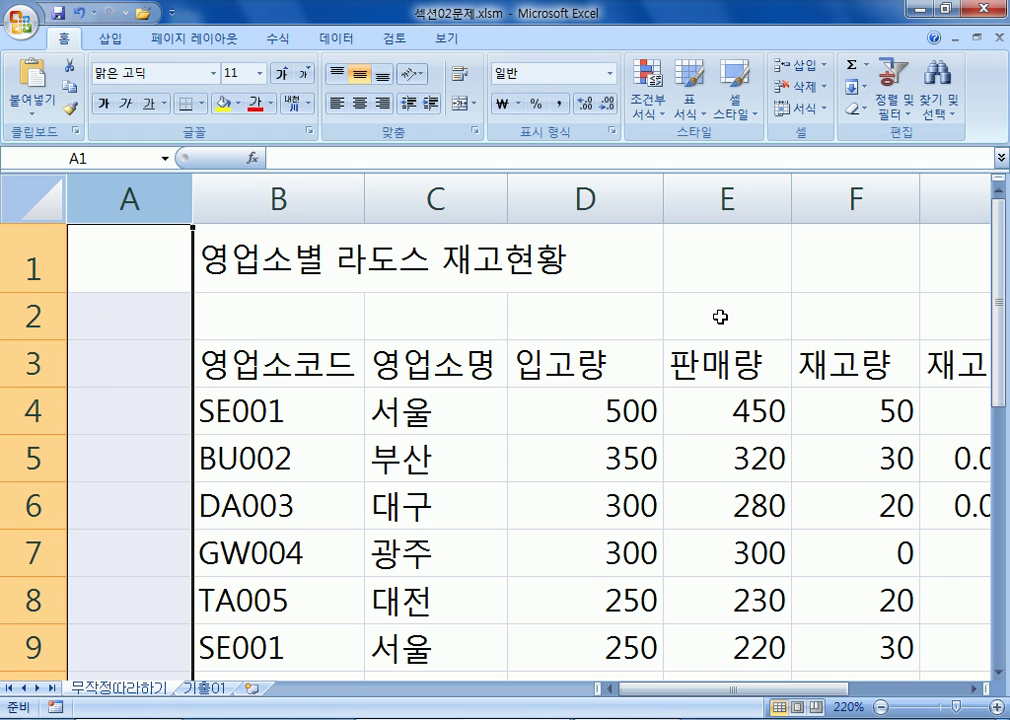
pyautogui.rightClick(612, 318)
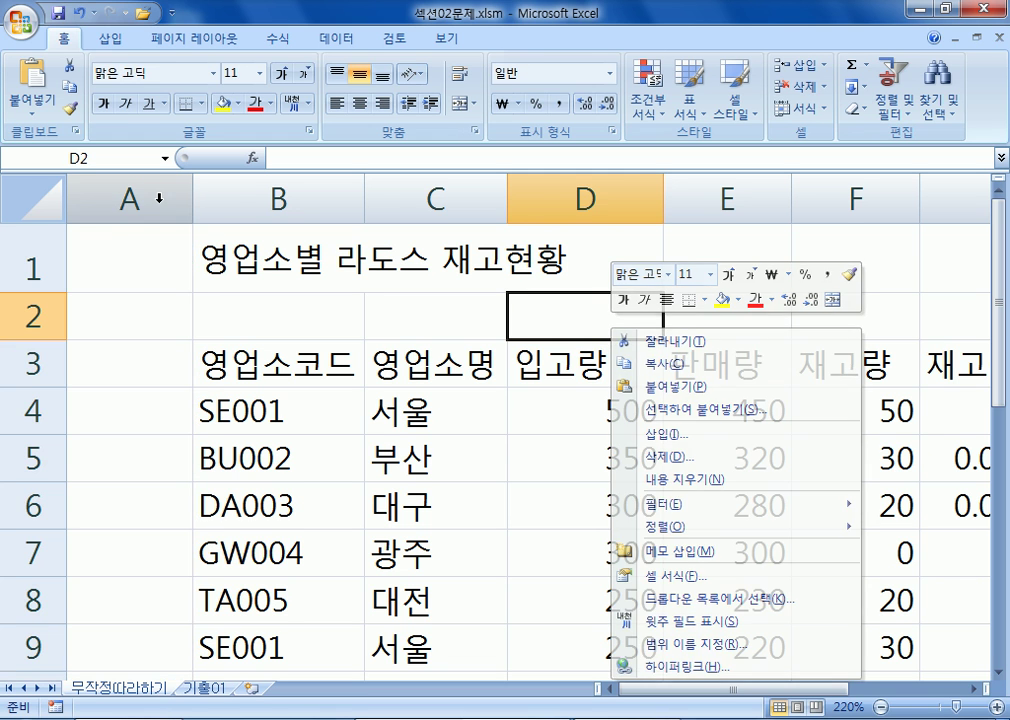
pyautogui.click(158, 199)
pyautogui.rightClick(131, 268)
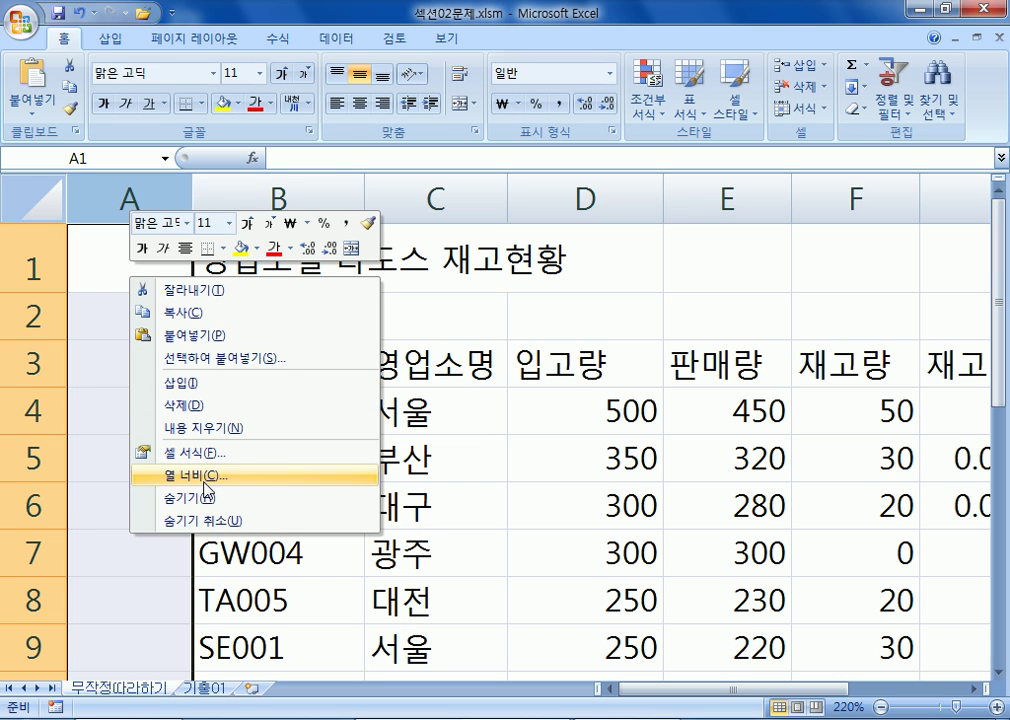
pyautogui.click(108, 413)
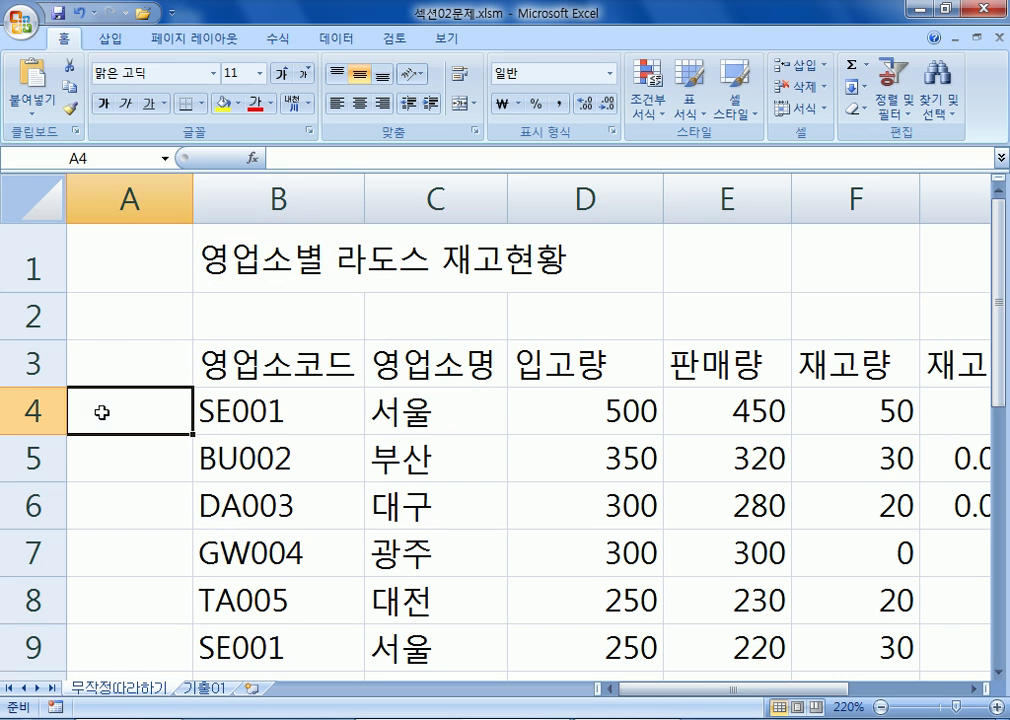
# Set the width of column A to 2
pyautogui.rightClick(157, 195)
pyautogui.click(237, 400)
pyautogui.write('2')
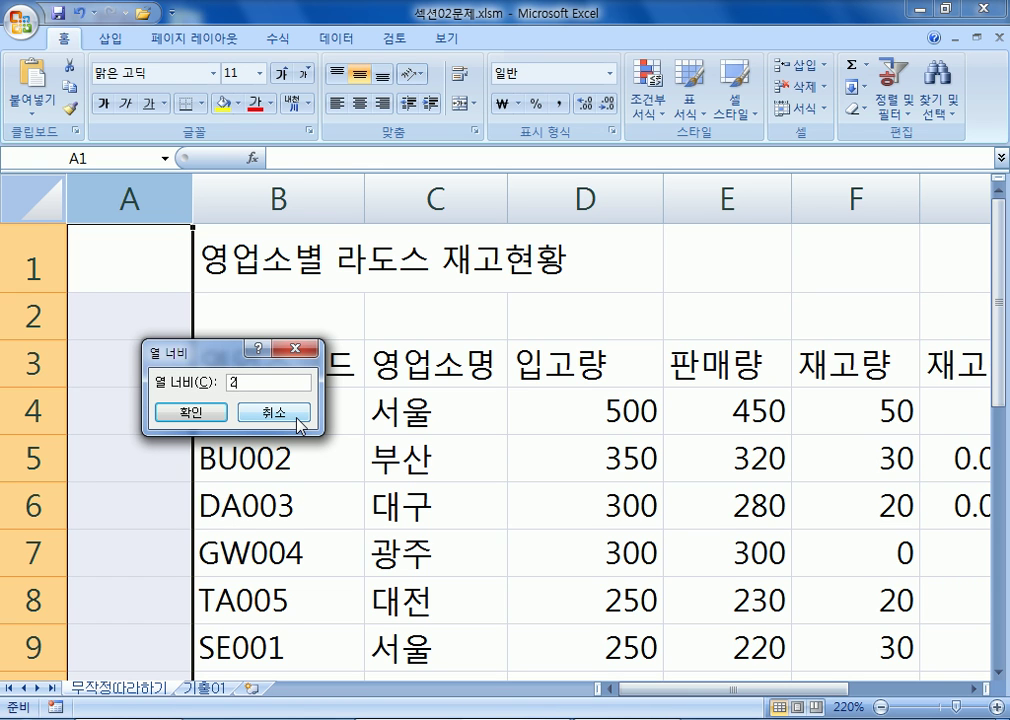
pyautogui.click(190, 412)
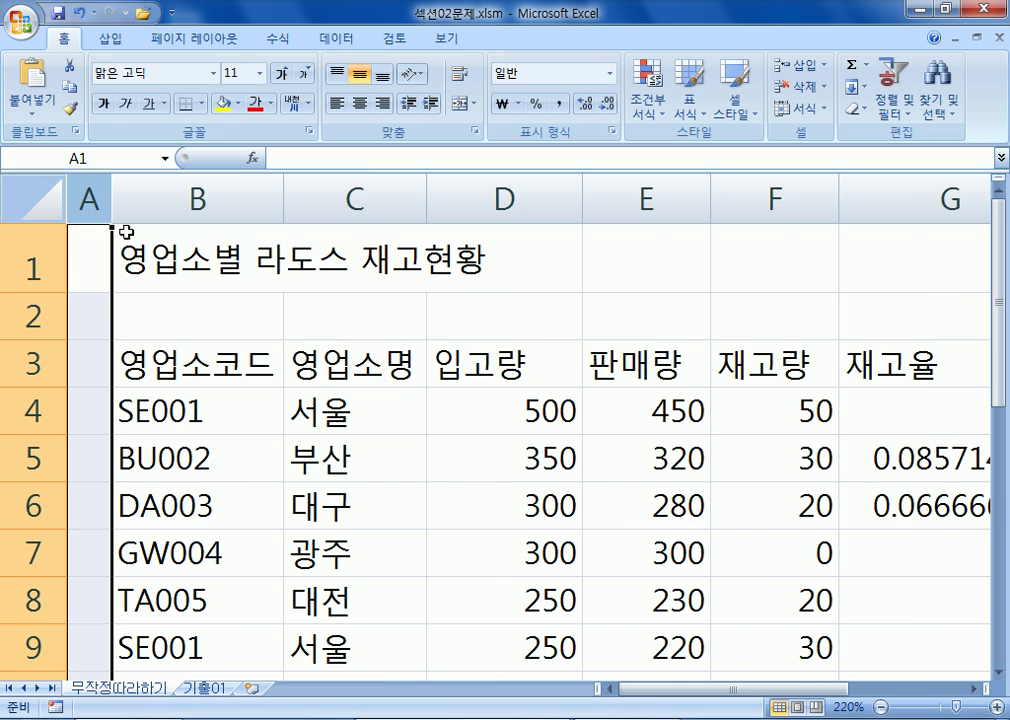
# Check the row height setting of title row 1 and leave it without applying anything
pyautogui.click(12, 261)
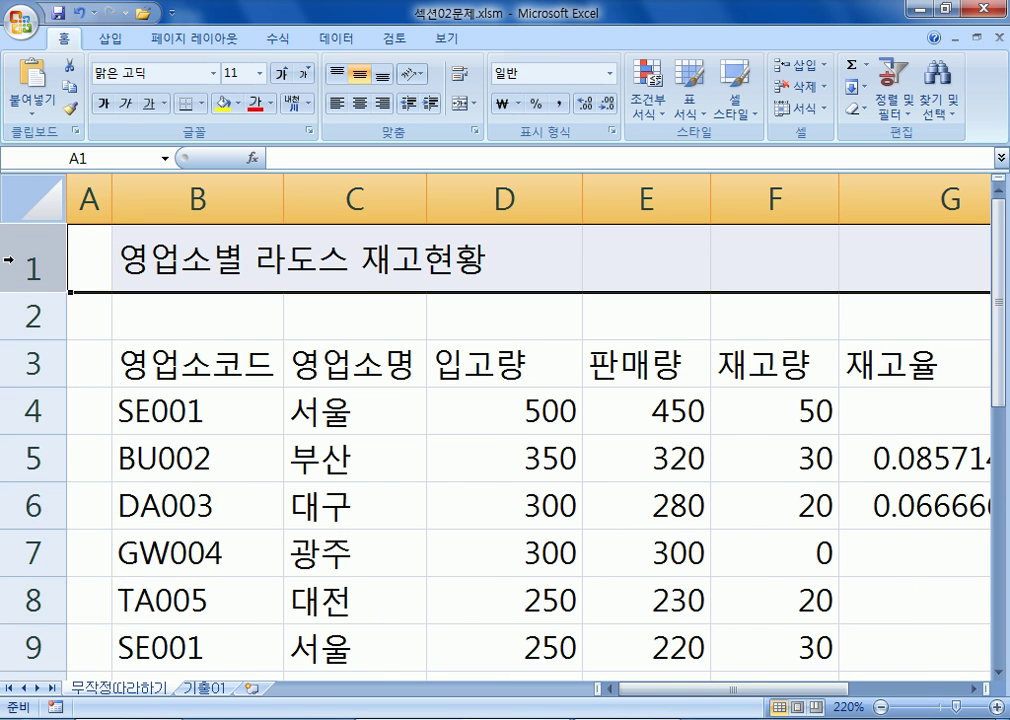
pyautogui.rightClick(9, 260)
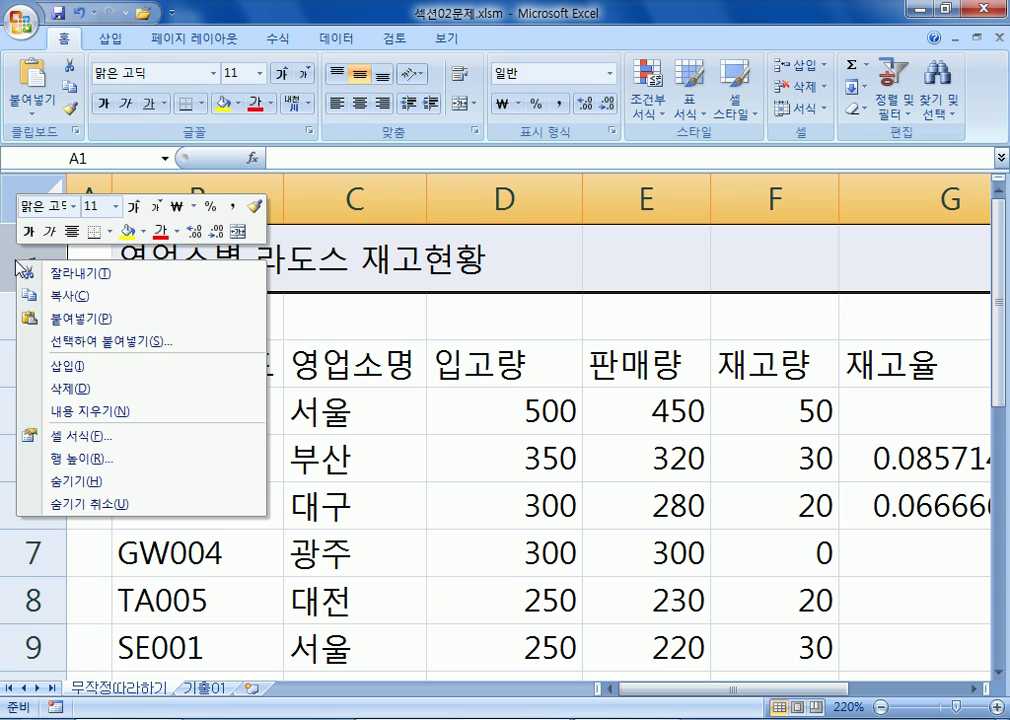
pyautogui.click(105, 462)
pyautogui.write('24')
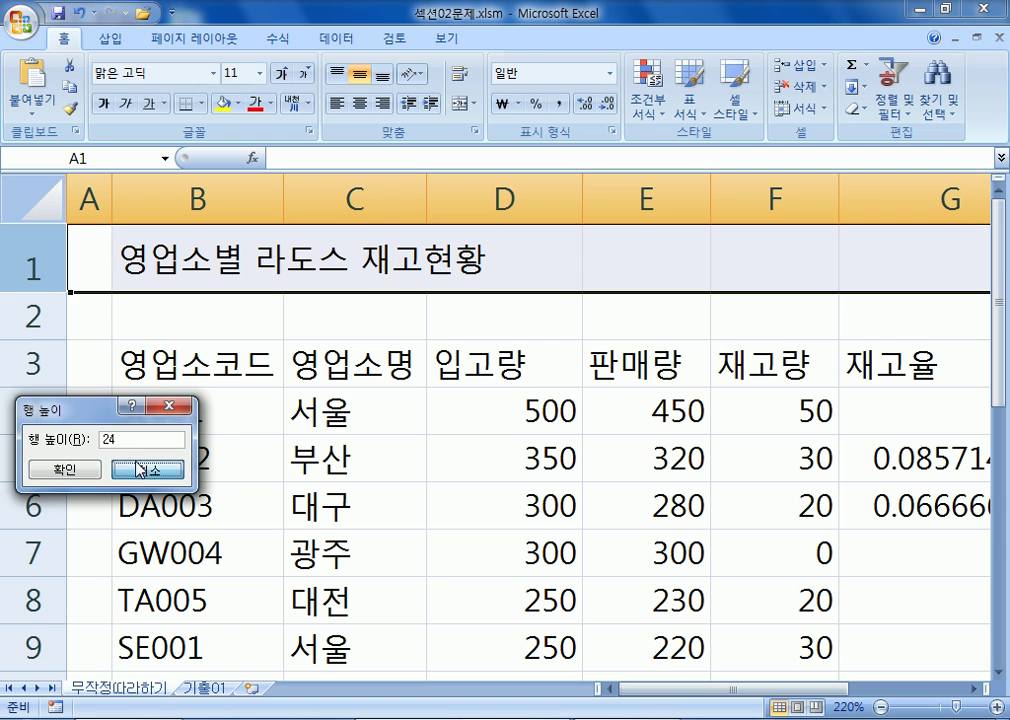
pyautogui.click(148, 468)
pyautogui.click(200, 270)
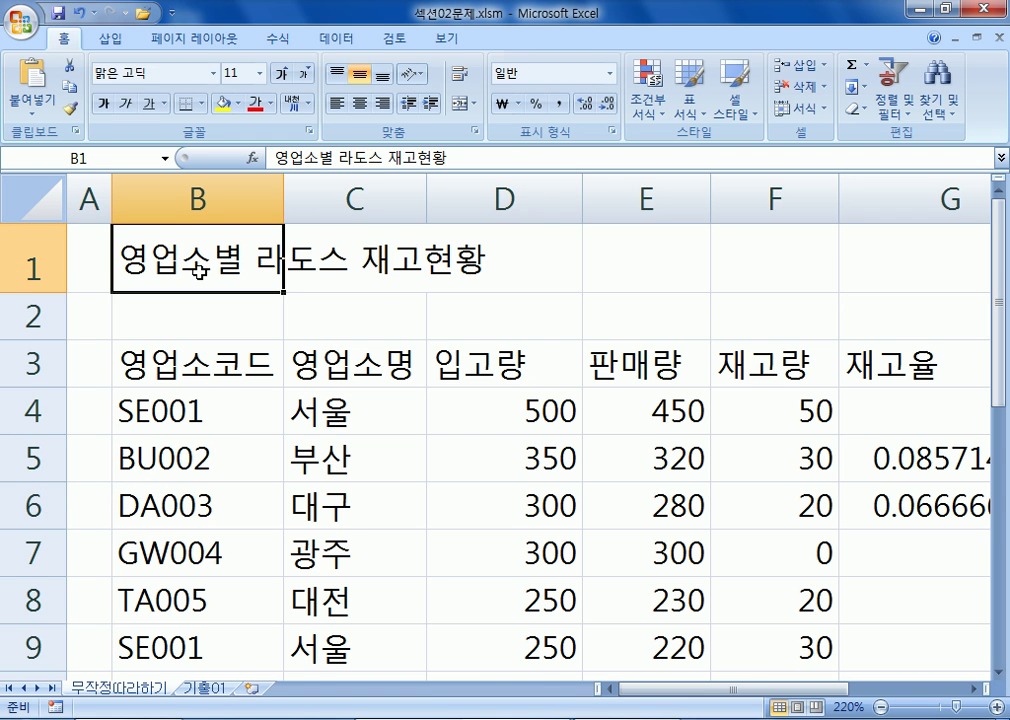
pyautogui.scroll(-6, 205, 266)
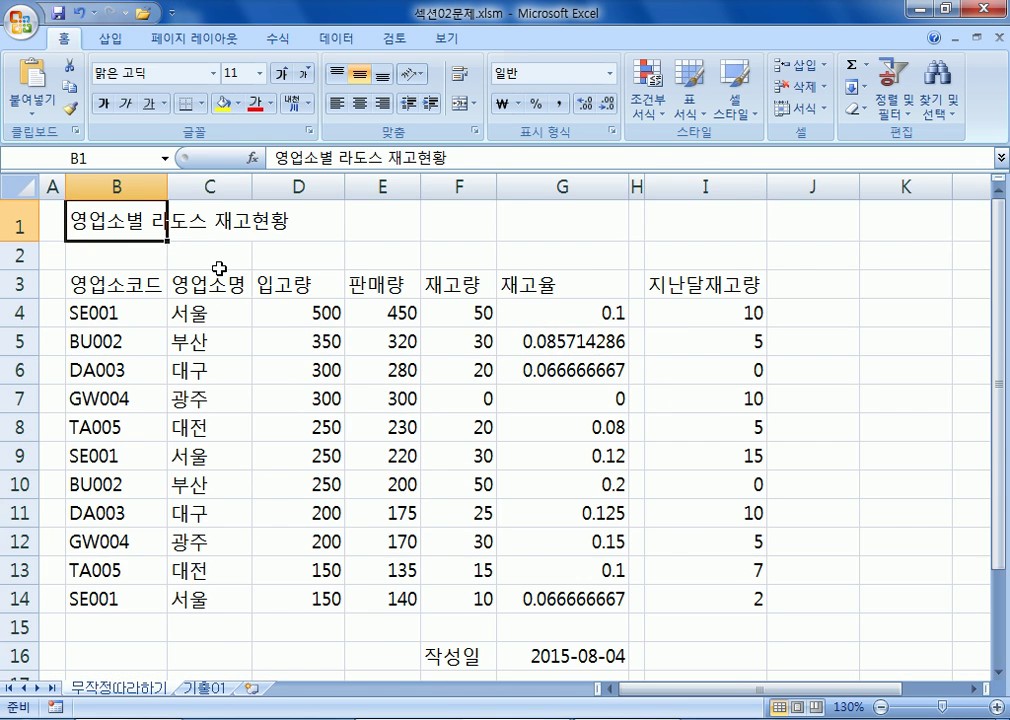
pyautogui.scroll(-2, 217, 268)
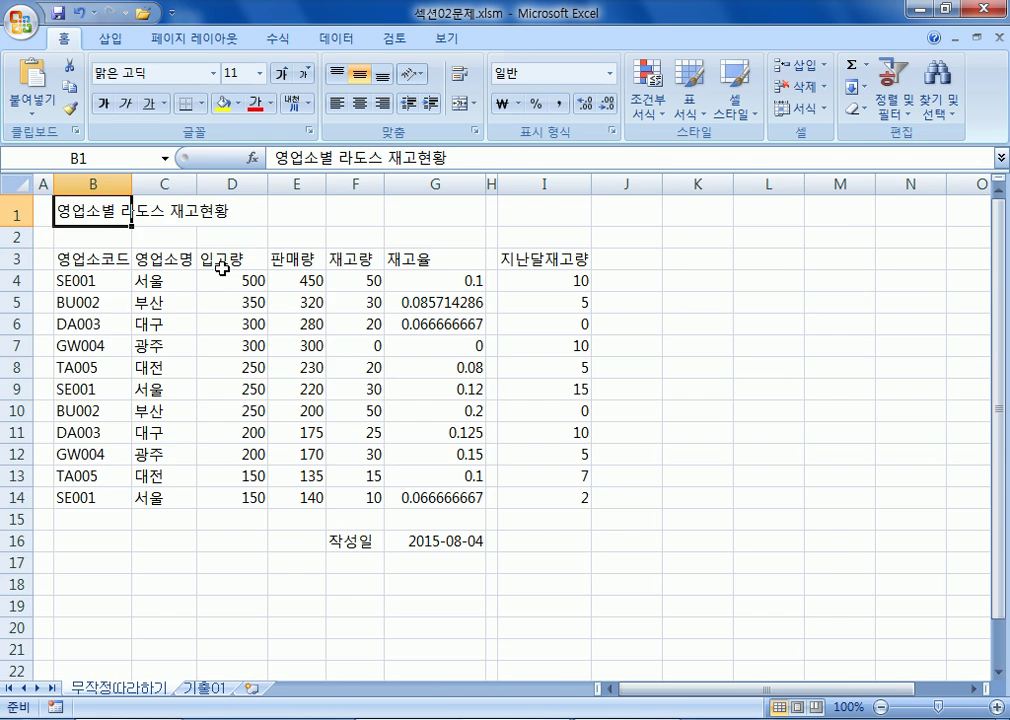
pyautogui.click(40, 182)
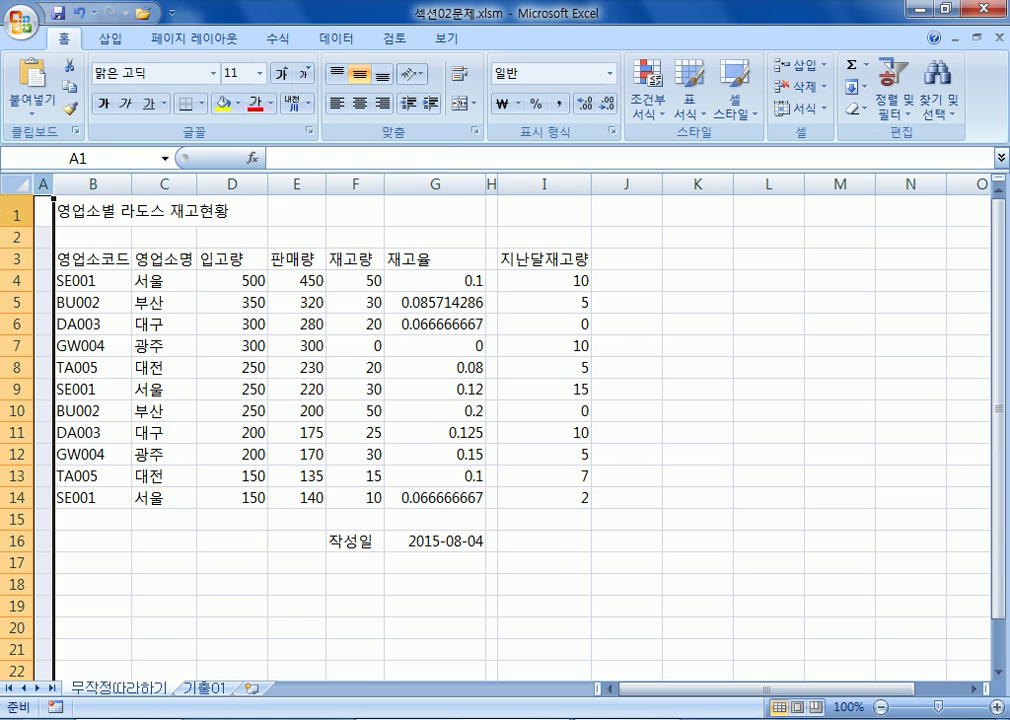
pyautogui.click(12, 212)
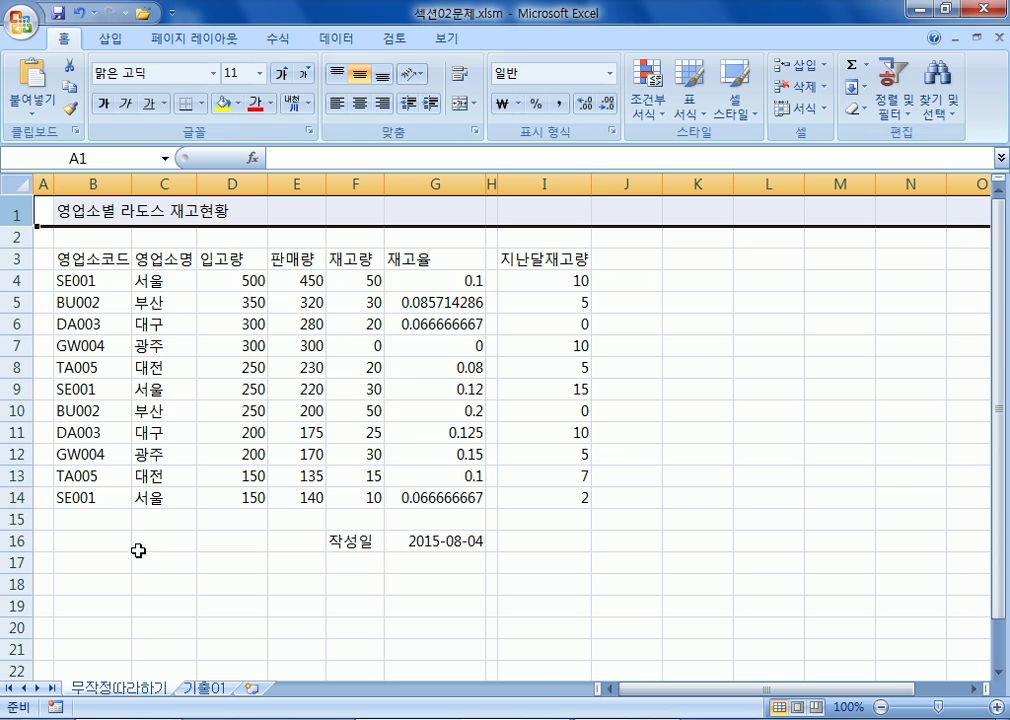
# Try editing the branch code in B4 to SE-001, then discard the edit
pyautogui.click(69, 284)
pyautogui.scroll(6, 69, 286)
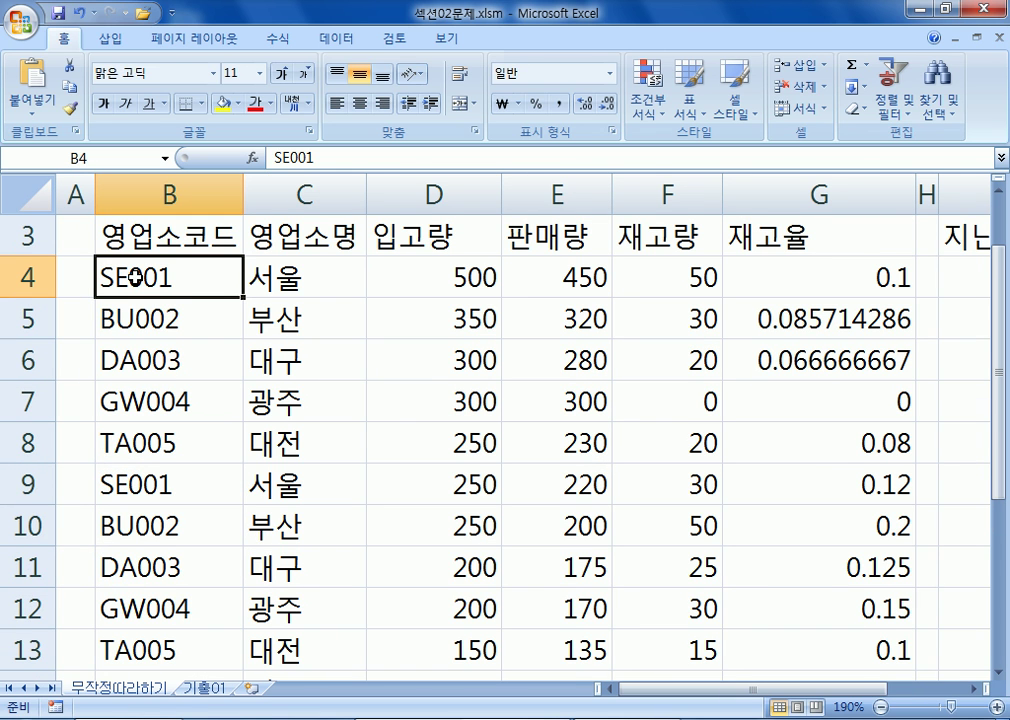
pyautogui.doubleClick(135, 278)
pyautogui.write('-=')
pyautogui.press('BackSpace')
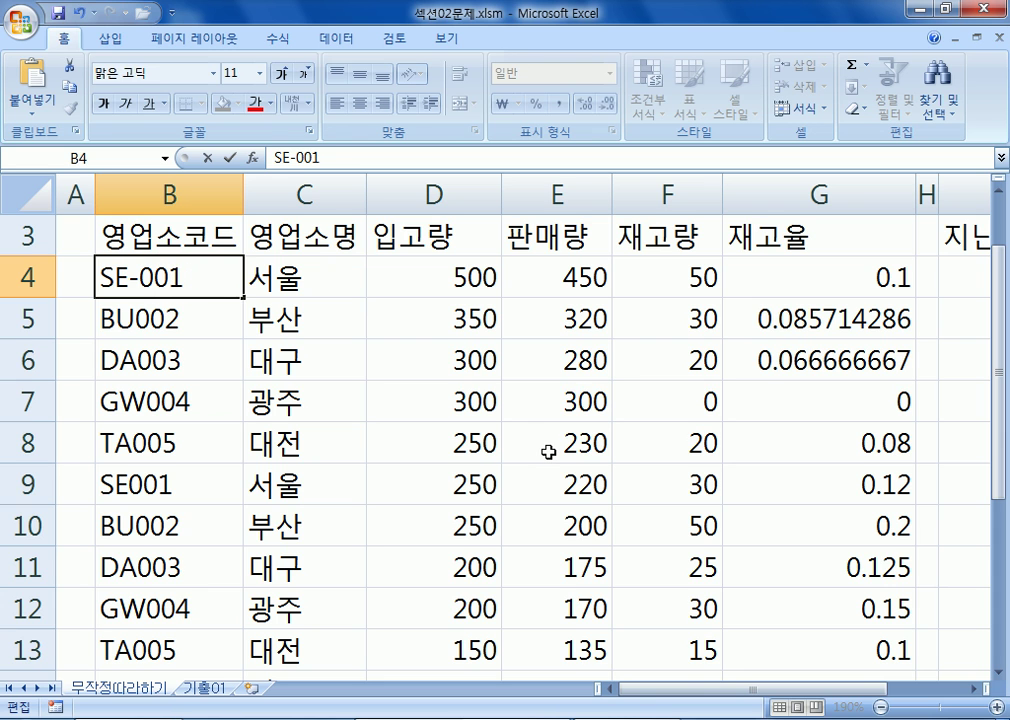
pyautogui.press('Escape')
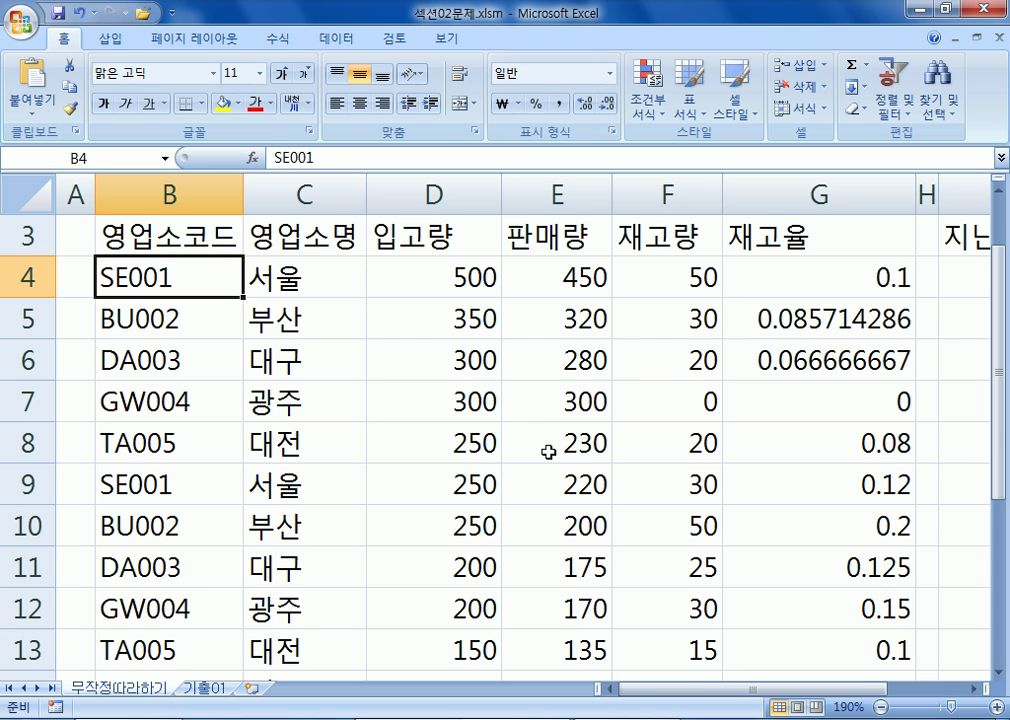
# Switch to Notepad and add the heading "셀 수정" with the line "* F2키를 눌러서 수정" below the existing note
pyautogui.hotkey('alt', 'Tab')
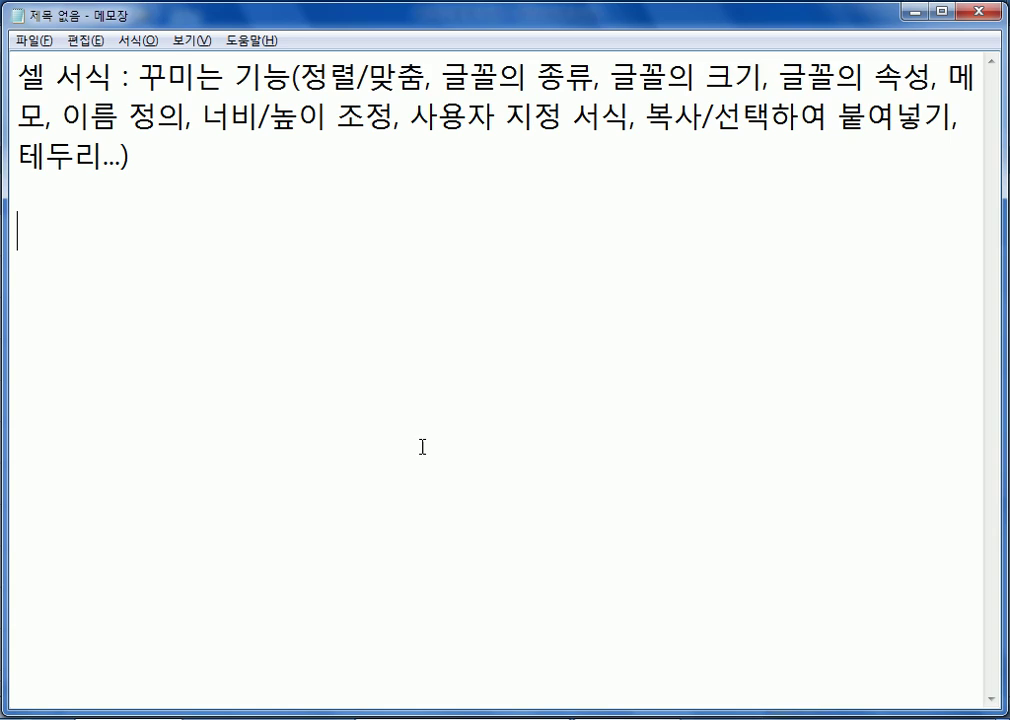
pyautogui.write('셀 수정')
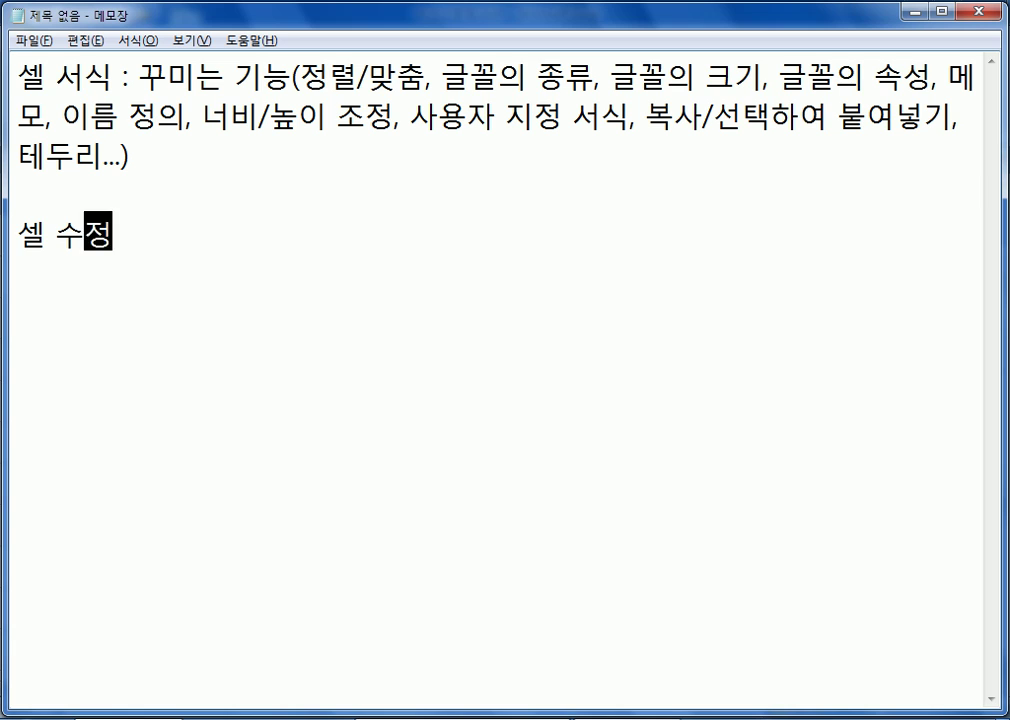
pyautogui.press('Return')
pyautogui.write('* ')
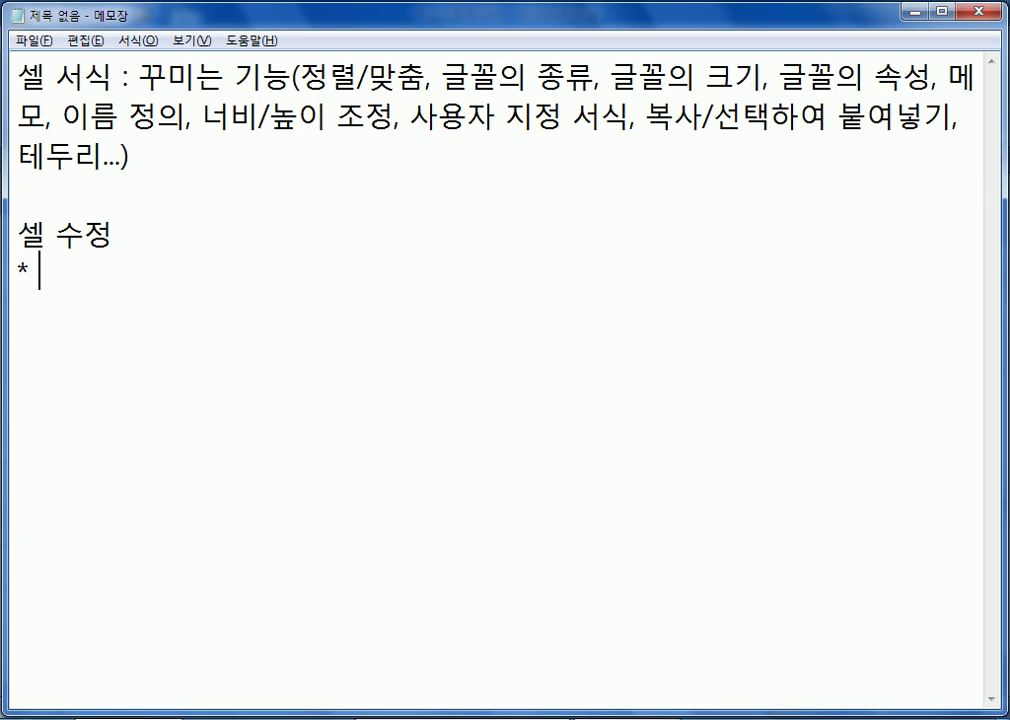
pyautogui.write('F2키')
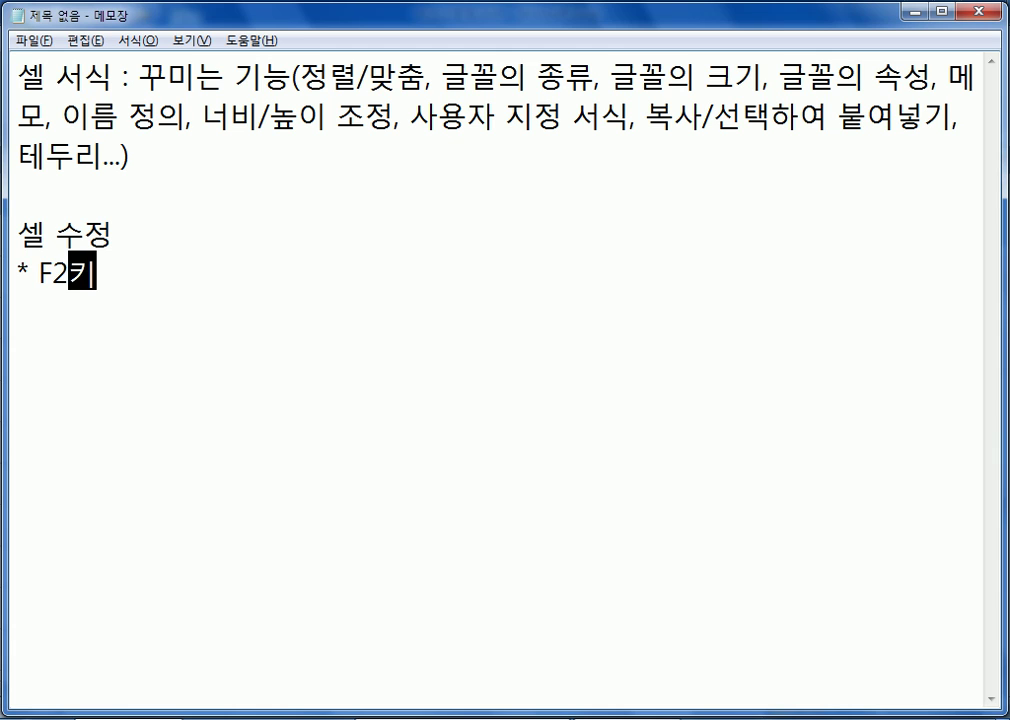
pyautogui.write('를 눌러서 수정')
pyautogui.press('Return')
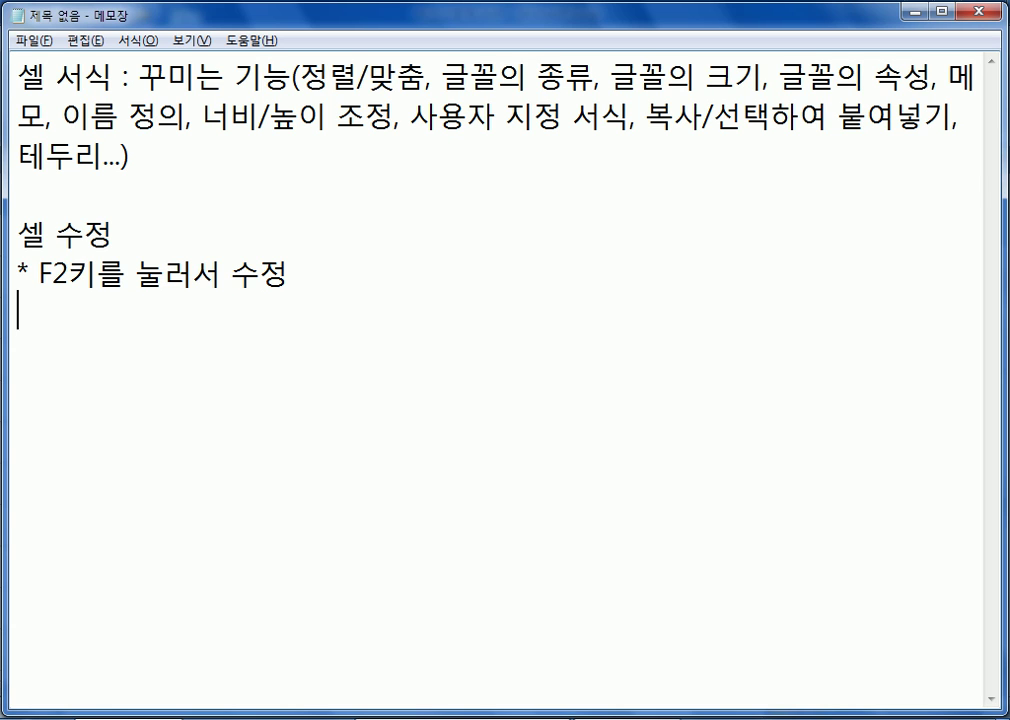
# Add the line "* 셀을 더블클릭해서 수정" to the 셀 수정 list
pyautogui.write('* 셀을 ')
pyautogui.write('더블클릭해')
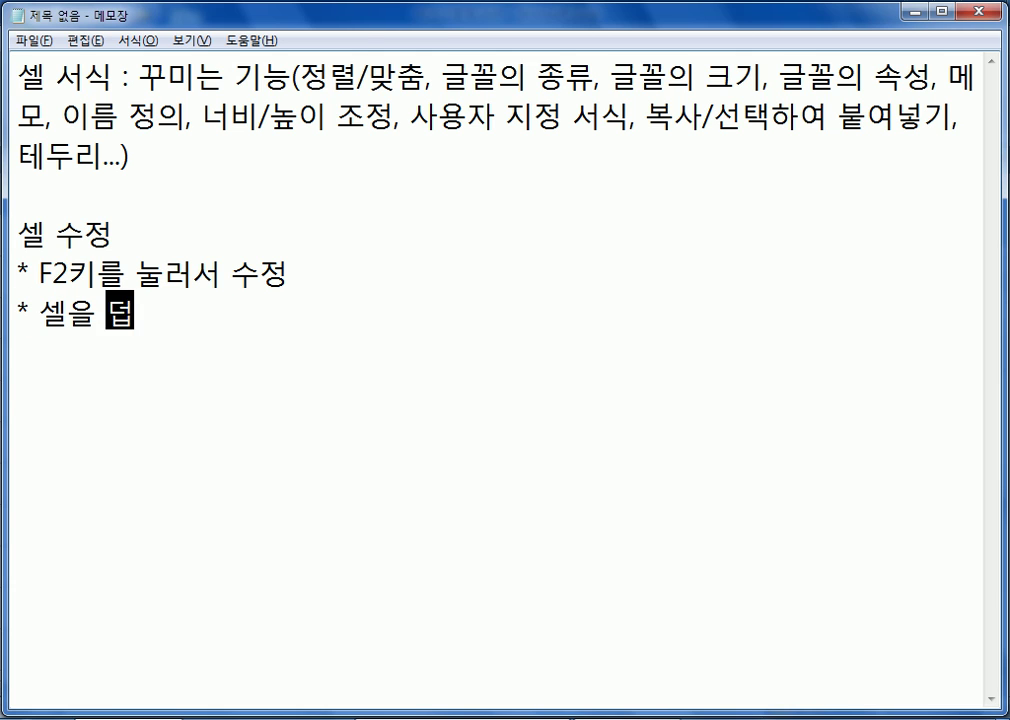
pyautogui.write('서 수정')
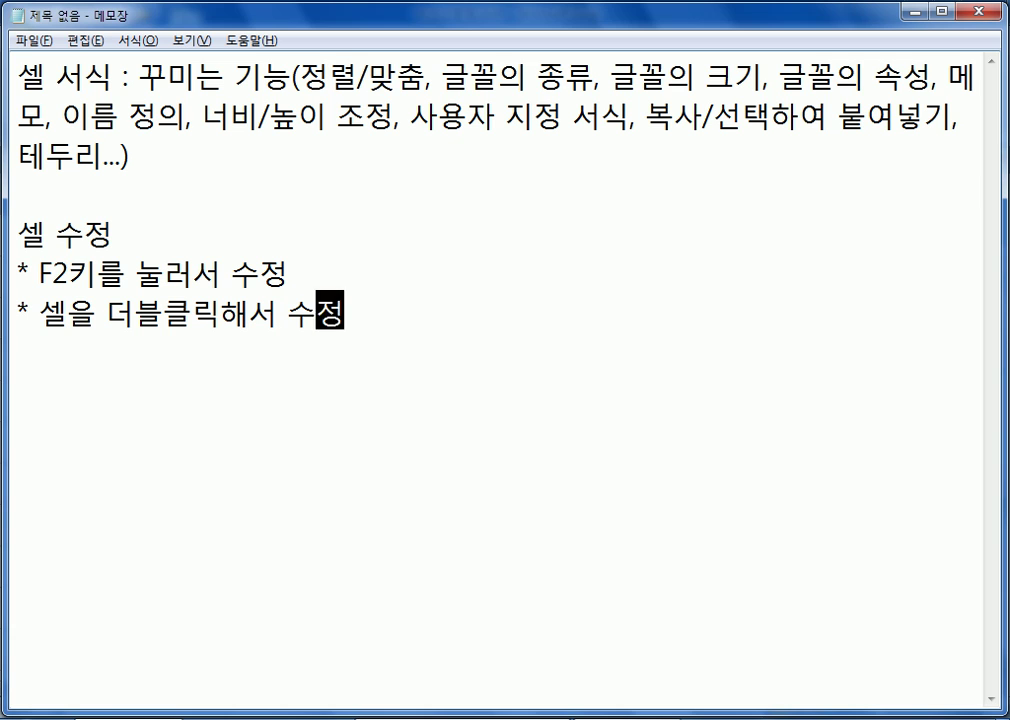
pyautogui.press('Return')
# Complete the 셀 수정 list with the lines "* 수식입력줄을 클릭해서 수정" and "* 새로 입력"
pyautogui.write('* 숭')
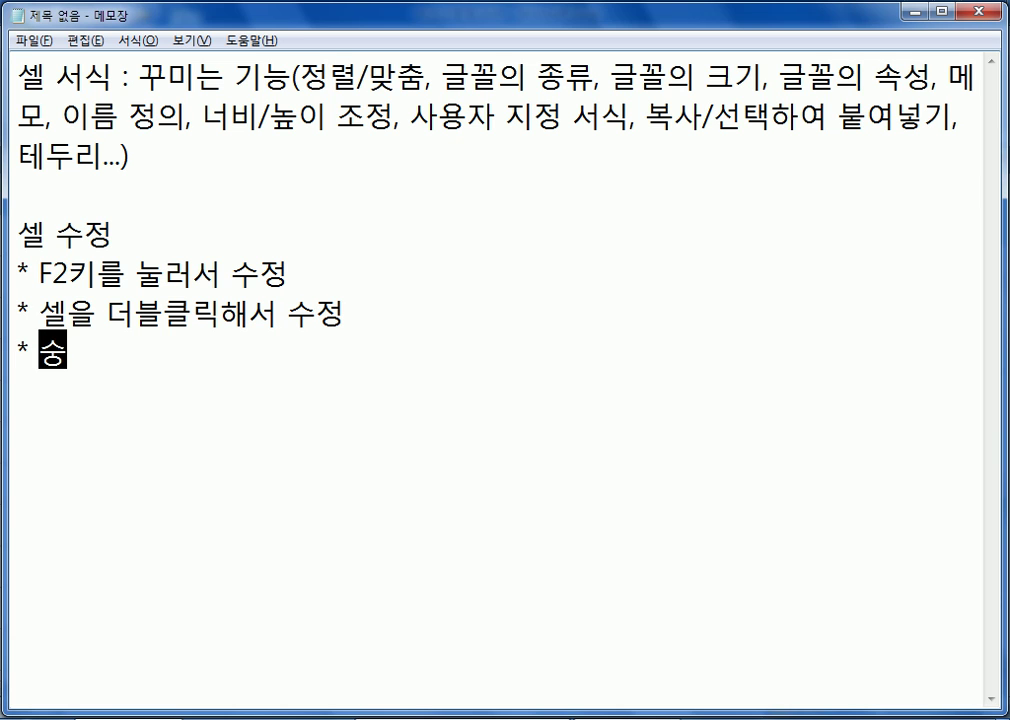
pyautogui.press('BackSpace')
pyautogui.write('식')
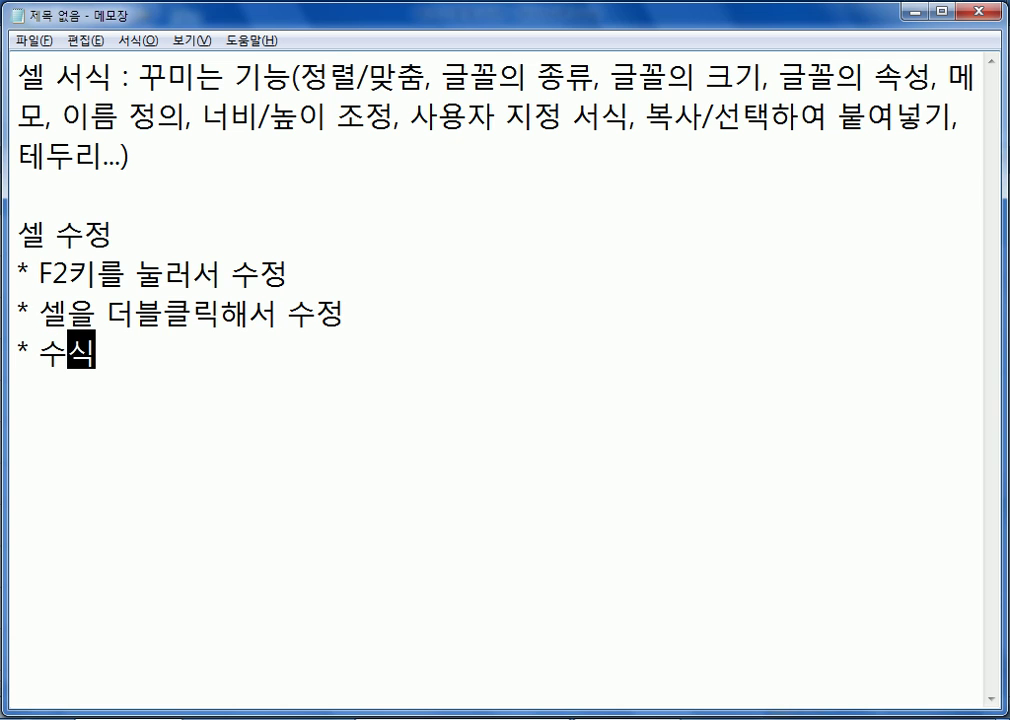
pyautogui.write('입력줄을 클릭해서 ㅅ')
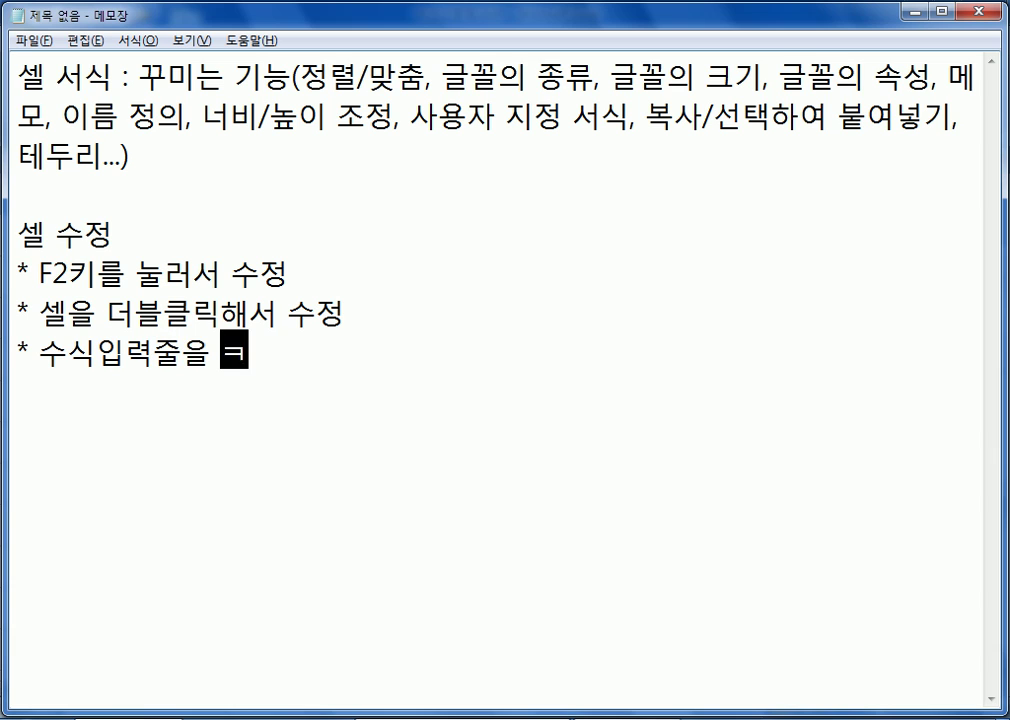
pyautogui.write('ㅜ정')
pyautogui.press('Return')
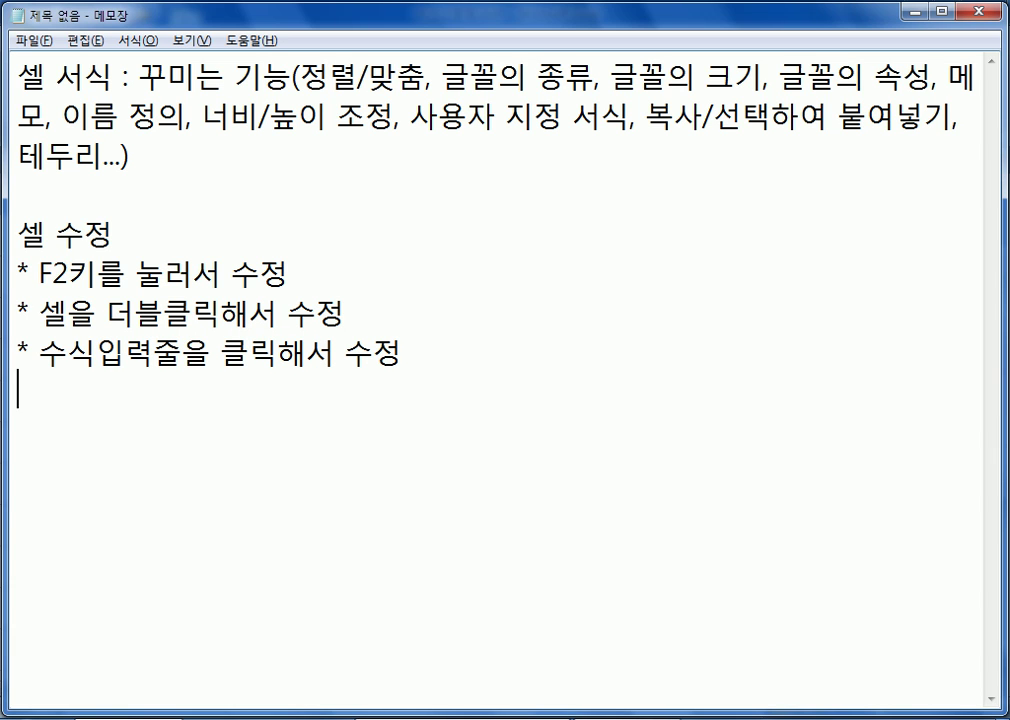
pyautogui.write('* 새로 입력')
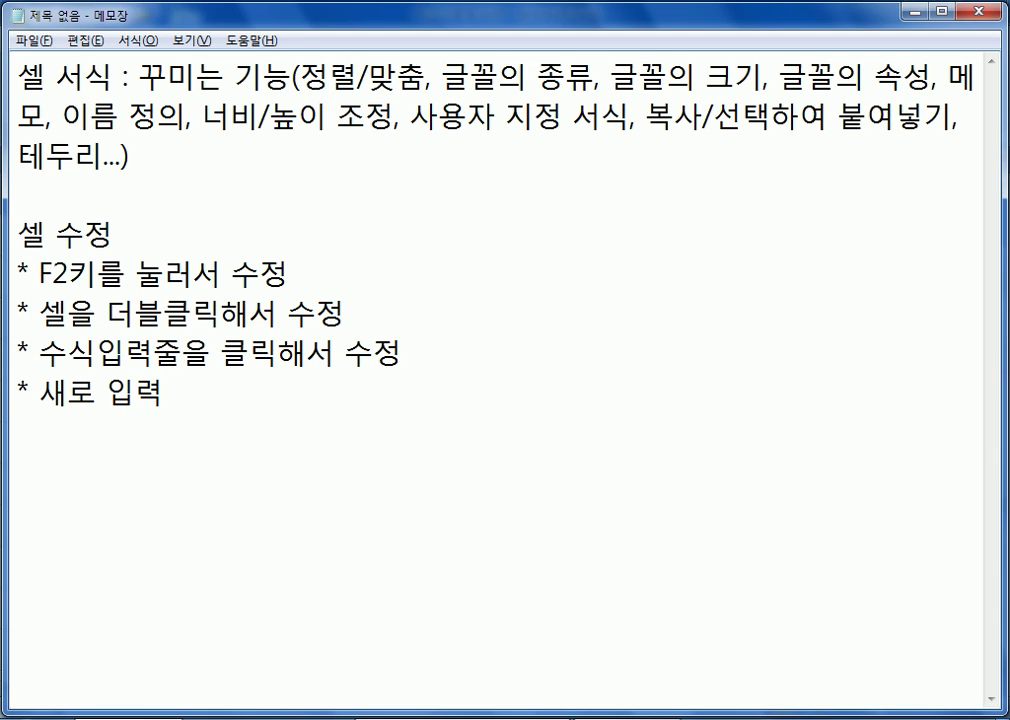
# Add blank lines below the 셀 수정 list and highlight "F2" in its first line
pyautogui.moveTo(554, 372); pyautogui.dragTo(17, 270)
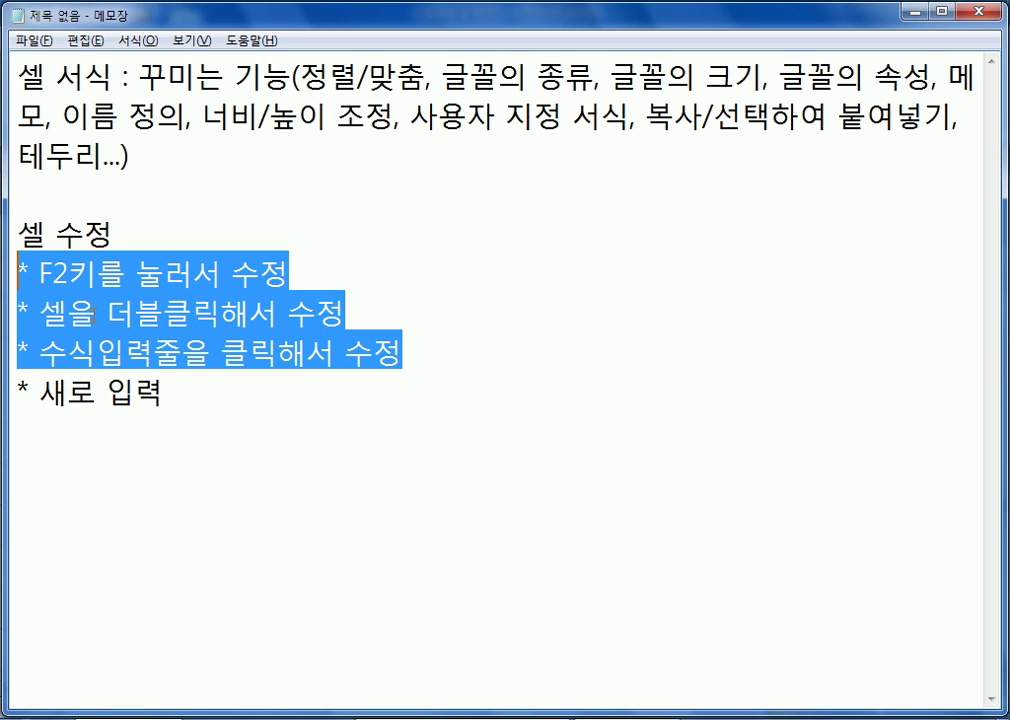
pyautogui.click(214, 405)
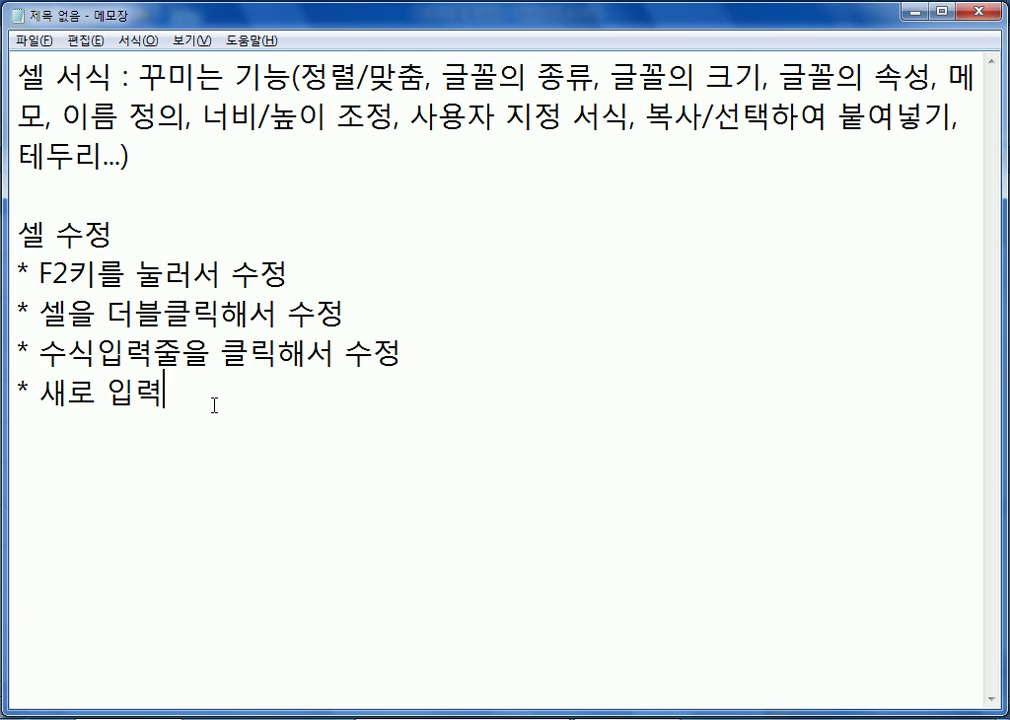
pyautogui.press('Return')
pyautogui.press('Return')
pyautogui.moveTo(39, 272); pyautogui.dragTo(71, 272)
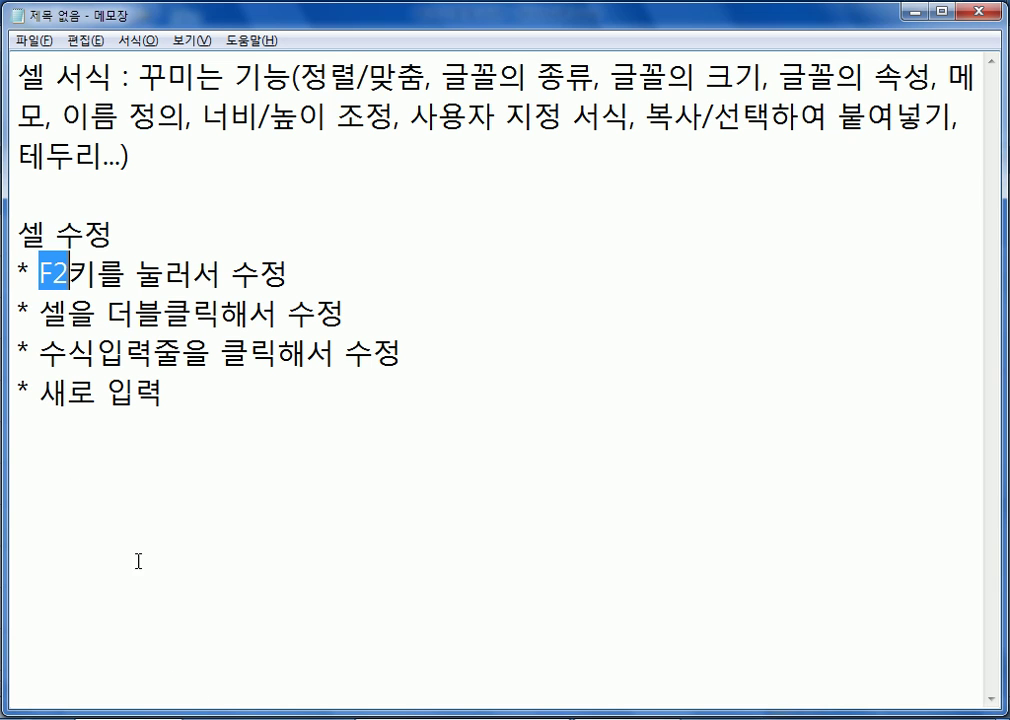
pyautogui.click(74, 278)
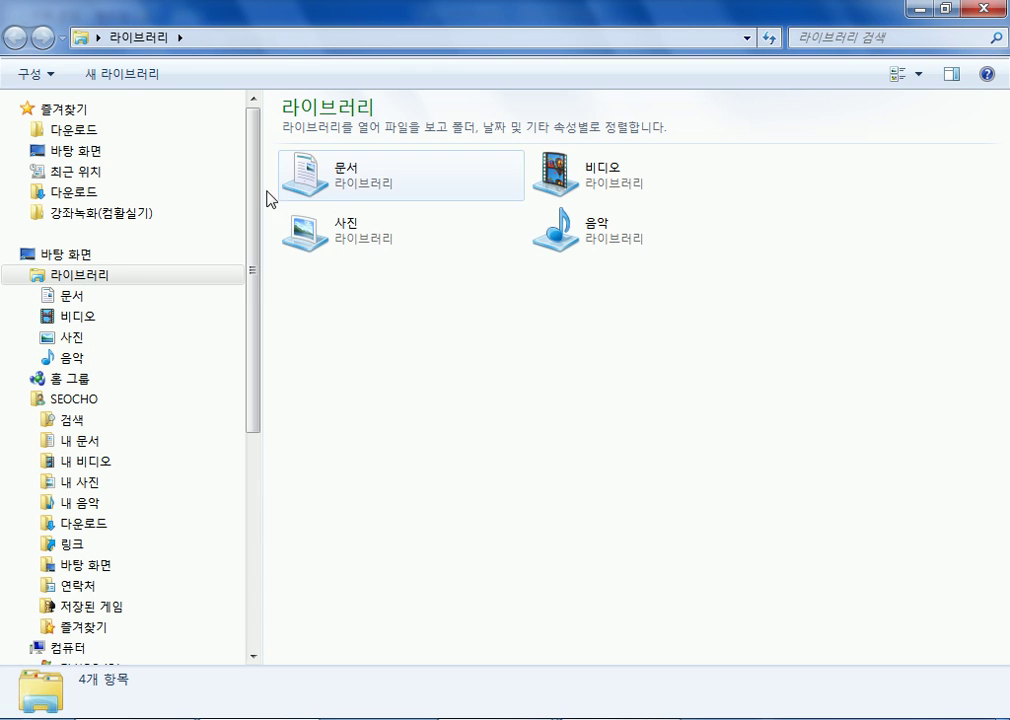
# Open the Downloads folder in Windows Explorer and try to rename 실습파일.exe
pyautogui.click(52, 110)
pyautogui.click(60, 131)
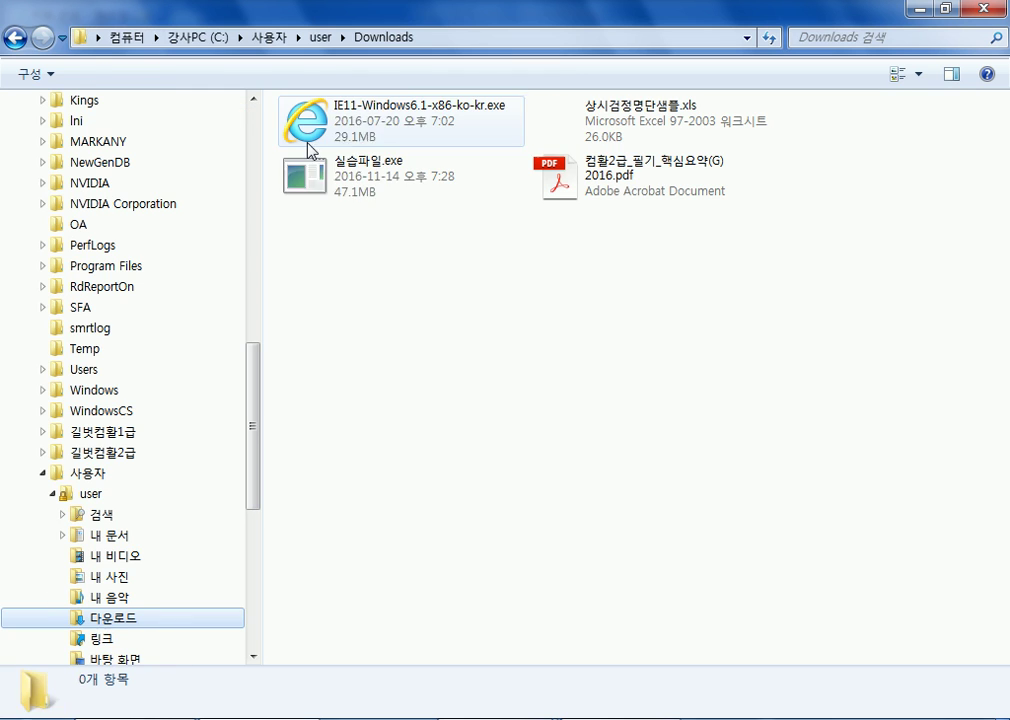
pyautogui.click(361, 174)
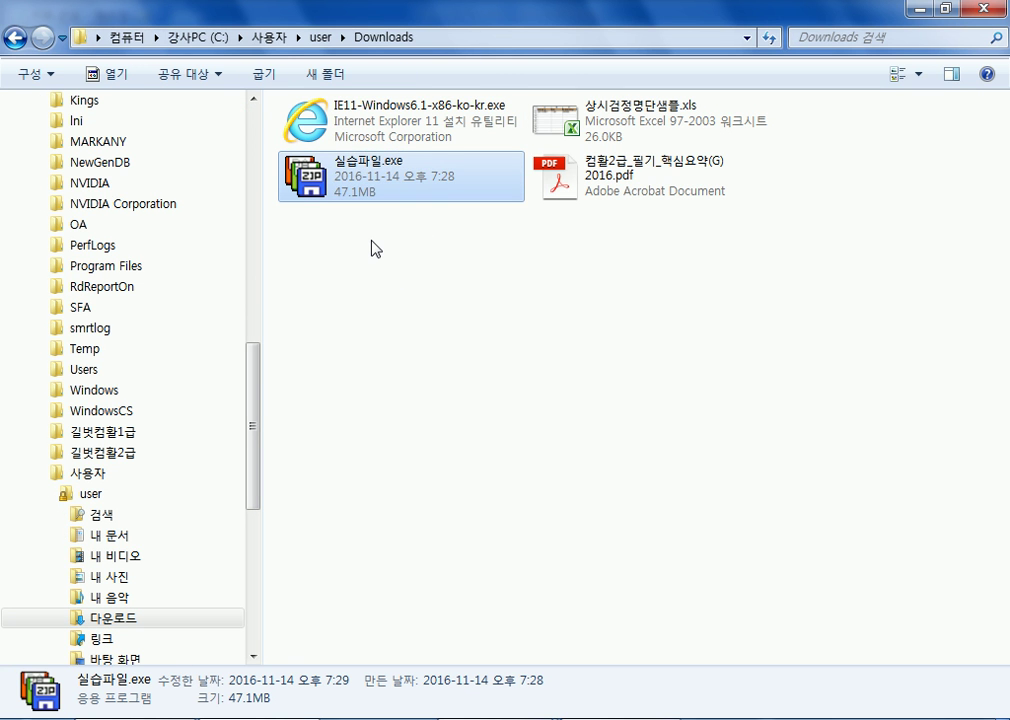
pyautogui.press('F2')
pyautogui.click(359, 160)
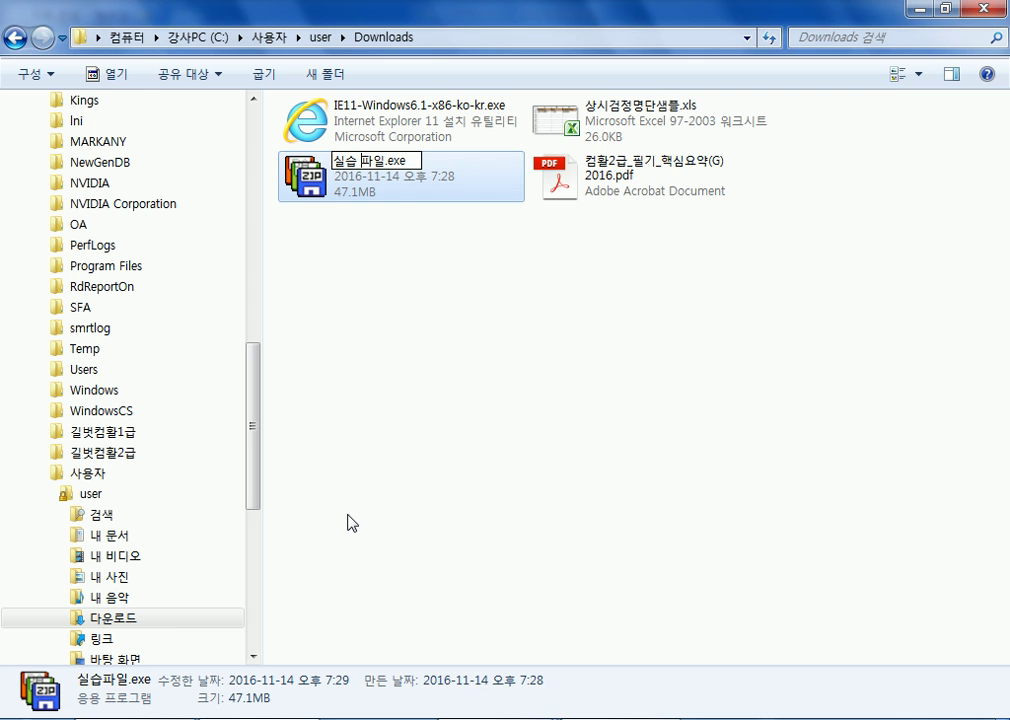
pyautogui.press('Escape')
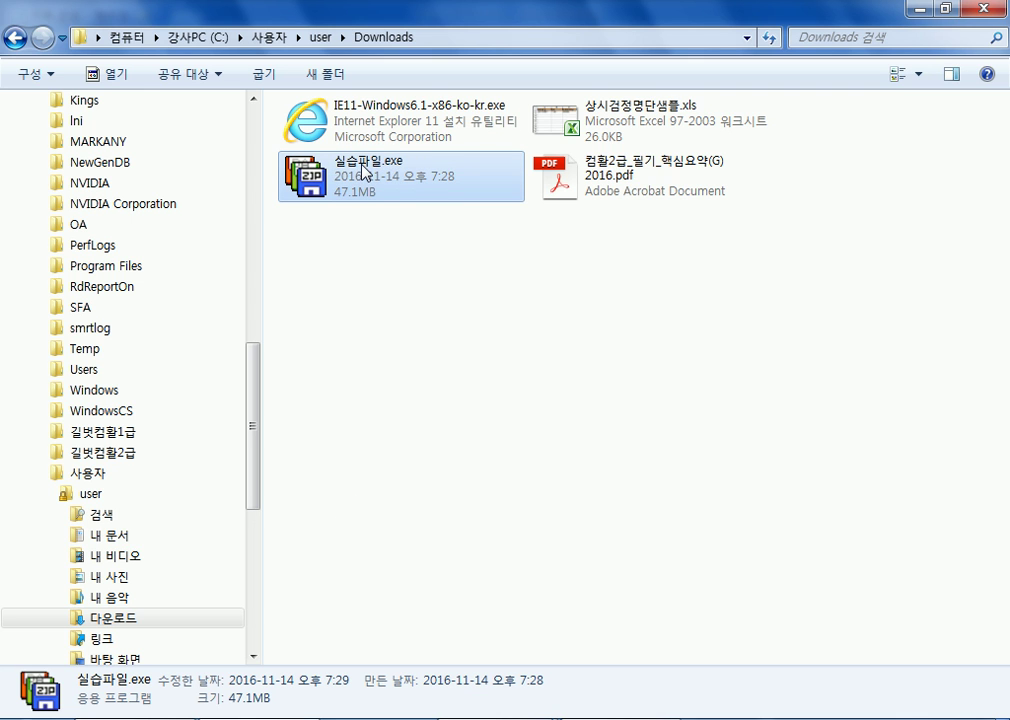
pyautogui.press('F2')
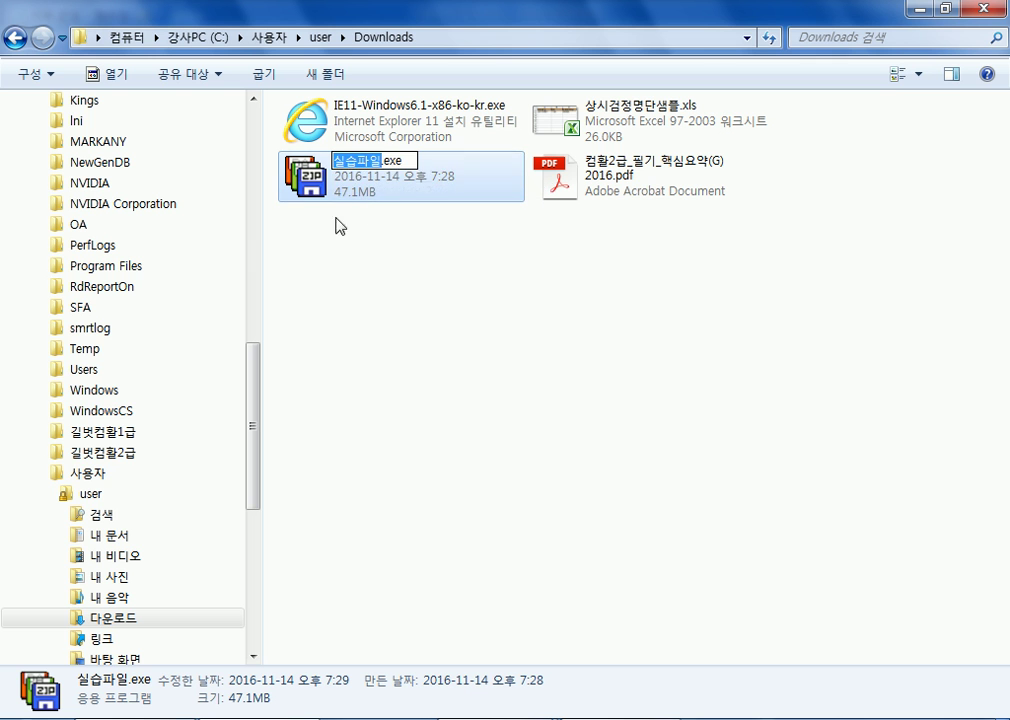
pyautogui.press('Escape')
# Switch to the 섹션02문제.xlsm workbook in Excel and change the 영업소코드 in B4 to SE-001
pyautogui.hotkey('alt', 'Tab')
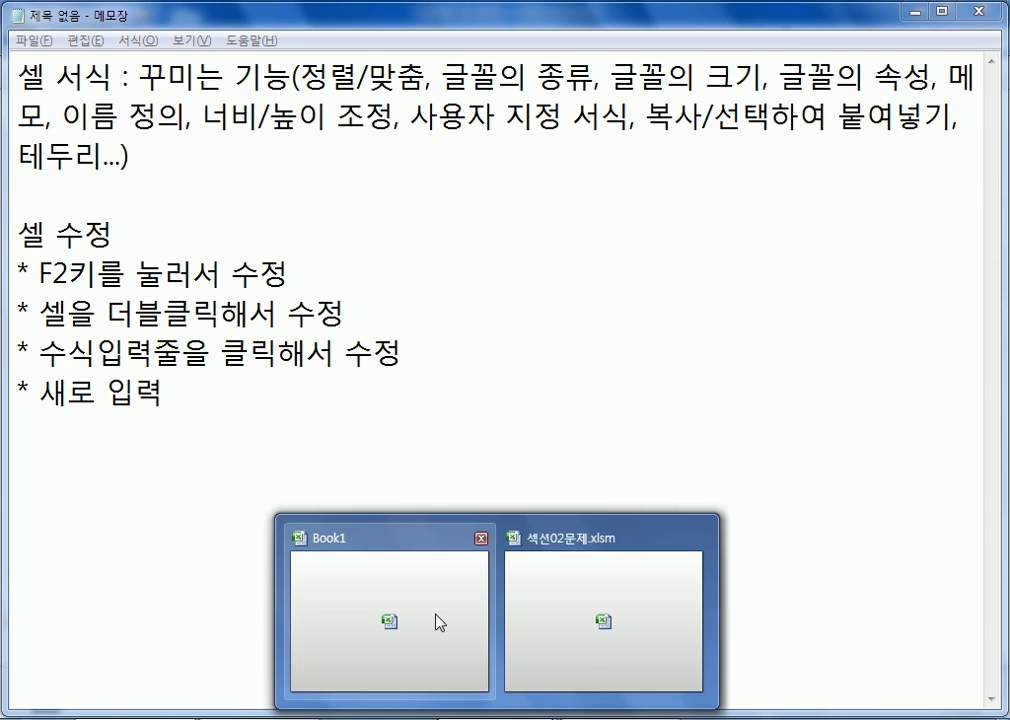
pyautogui.click(602, 622)
pyautogui.press('F2')
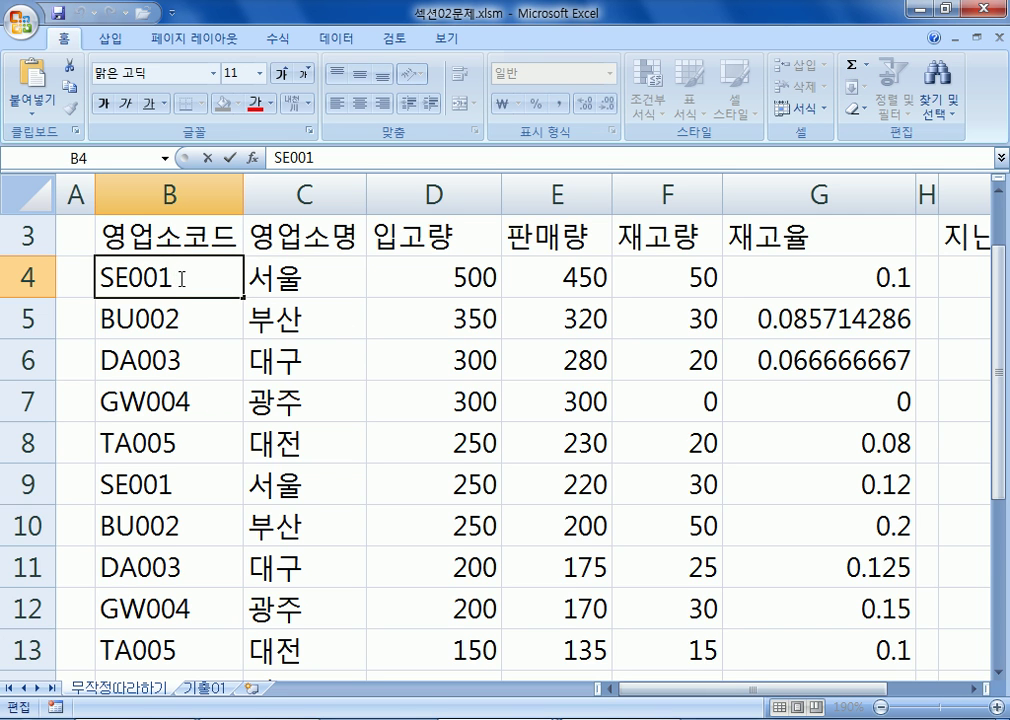
pyautogui.press('Escape')
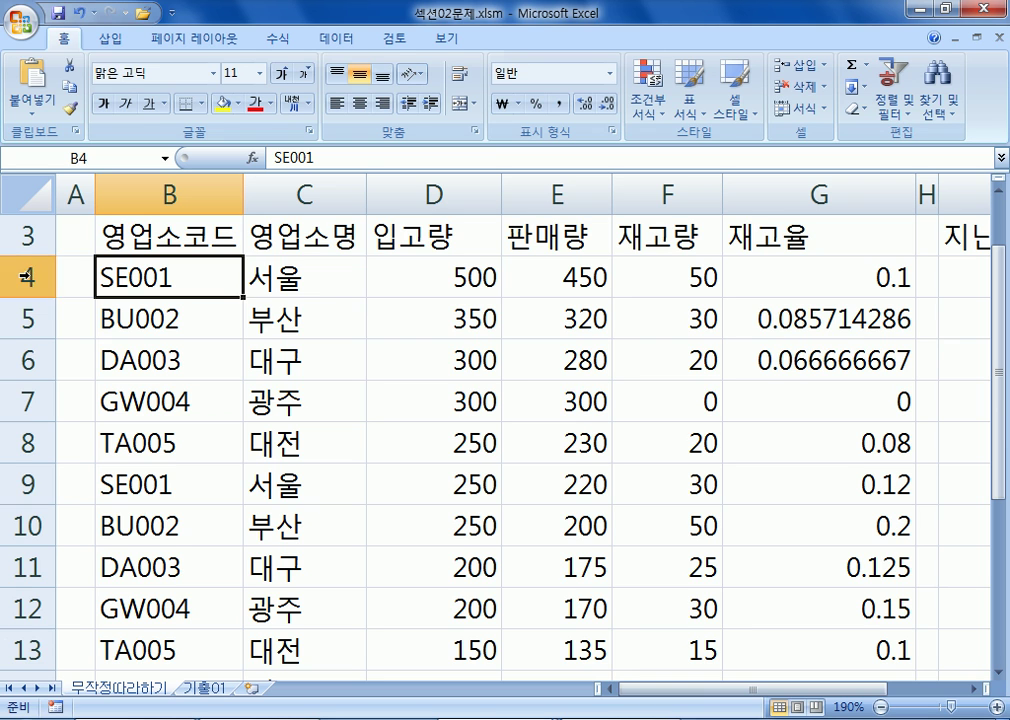
pyautogui.press('F2')
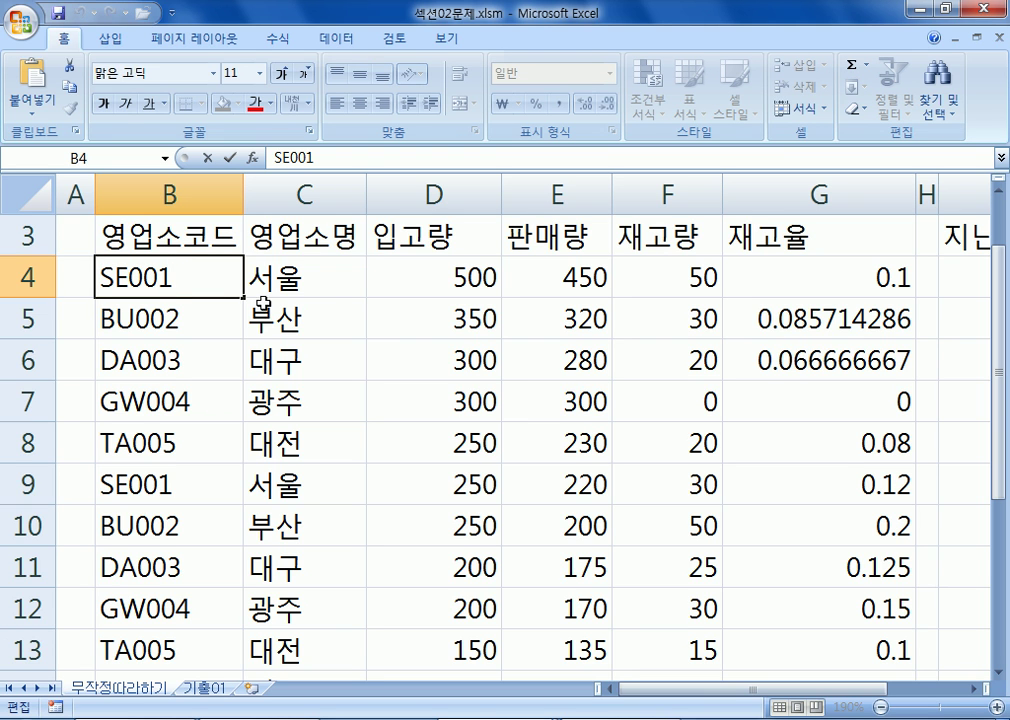
pyautogui.click(129, 277)
pyautogui.write('-')
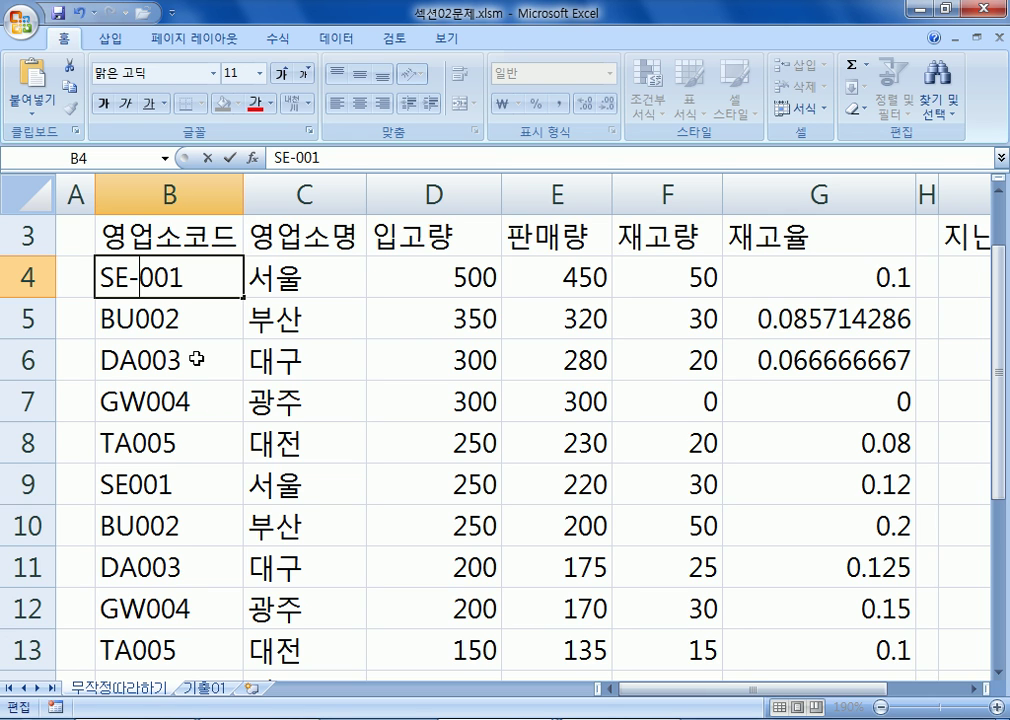
# Insert a hyphen into the 영업소코드 in B5 so it reads BU-002
pyautogui.click(147, 318)
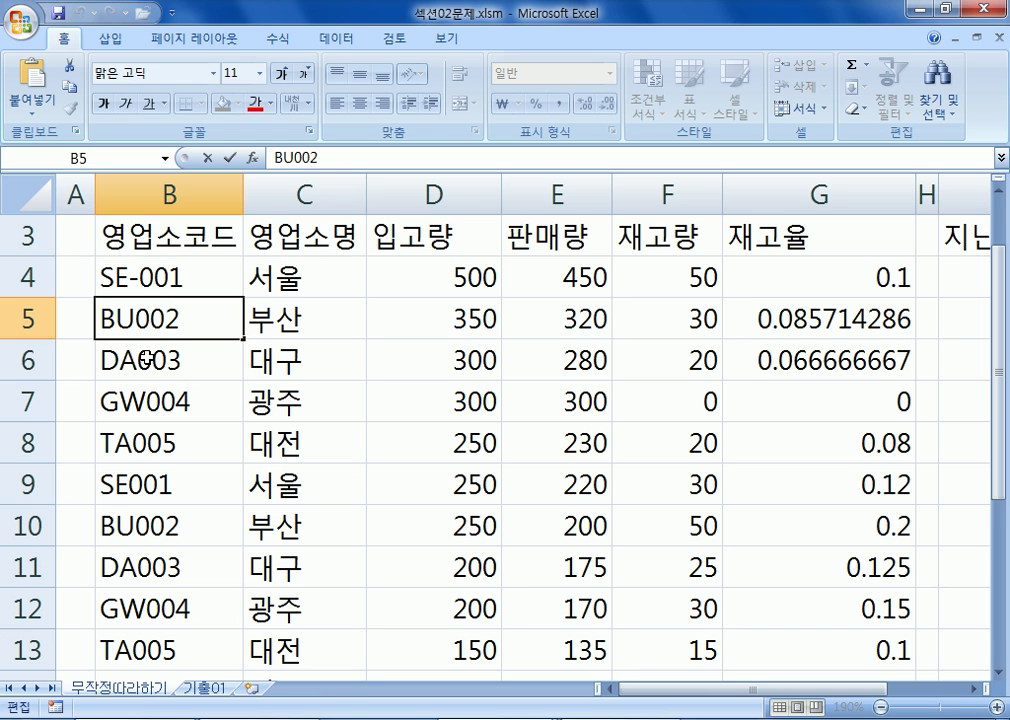
pyautogui.doubleClick(174, 318)
pyautogui.click(138, 320)
pyautogui.write('-')
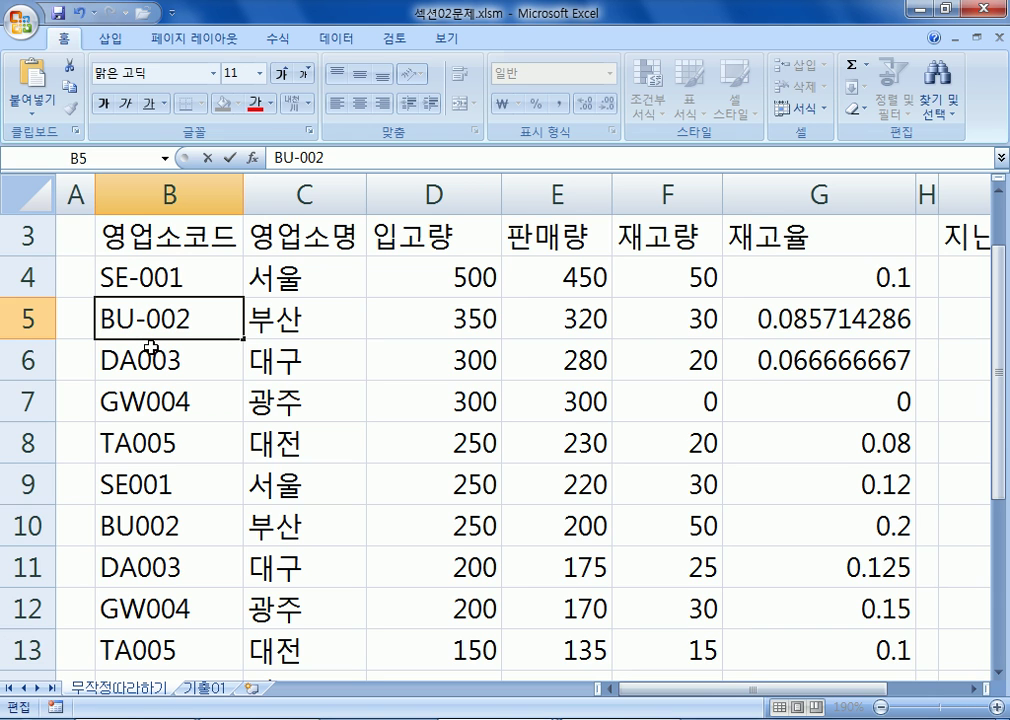
pyautogui.click(140, 360)
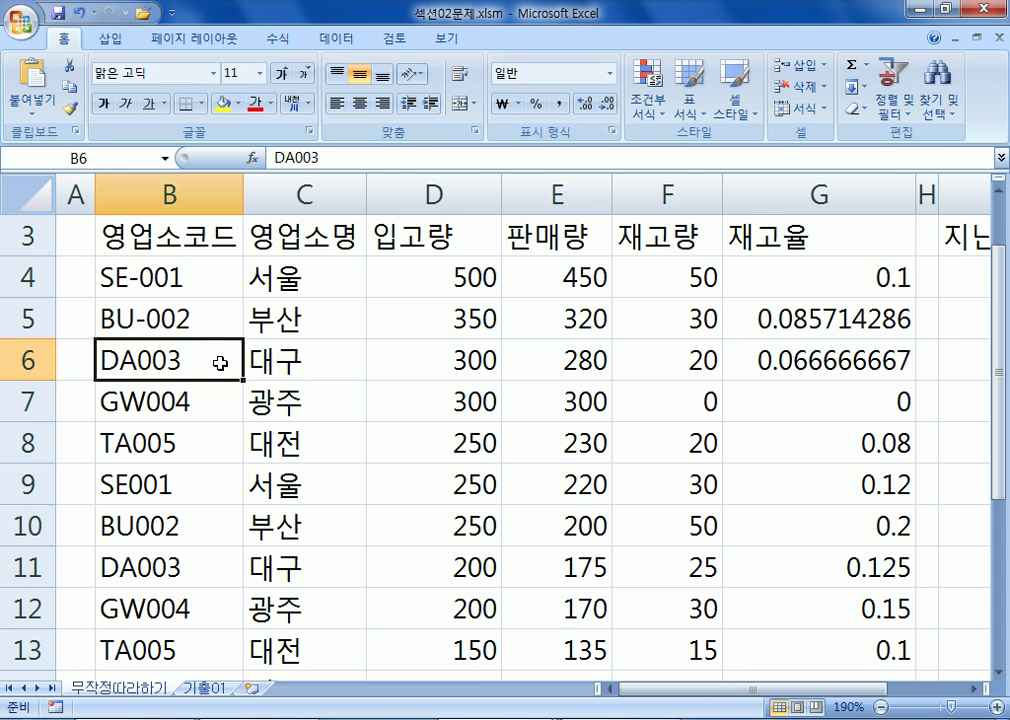
# Switch to Notepad to review the 셀 수정 list and return to the Excel workbook
pyautogui.hotkey('alt', 'Tab')
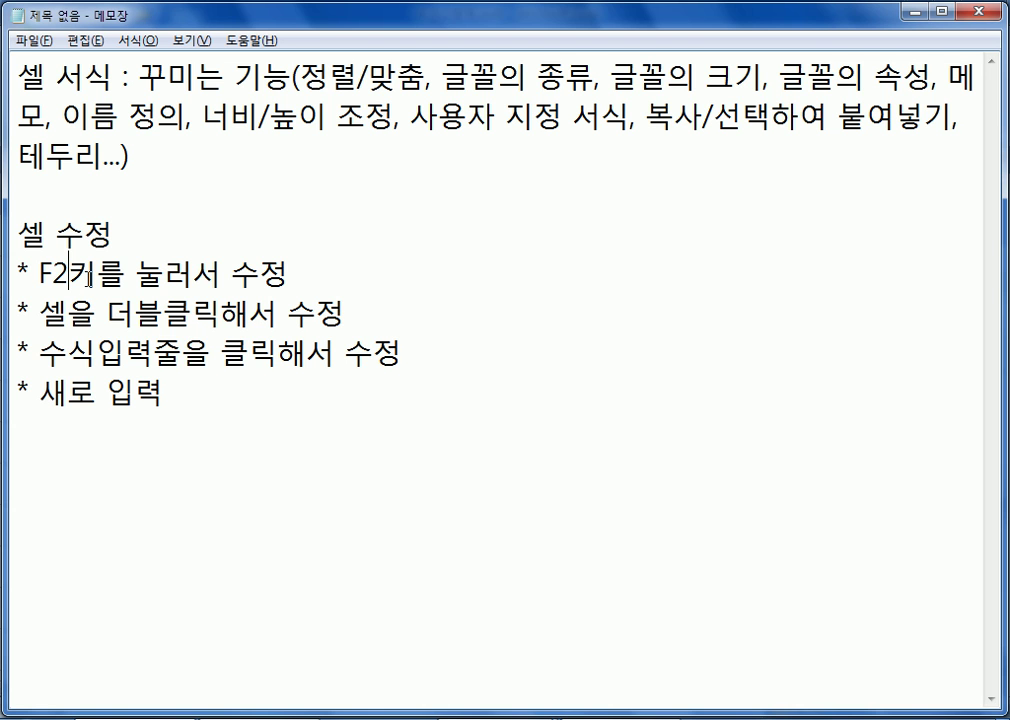
pyautogui.click(375, 266)
pyautogui.hotkey('alt', 'Tab')
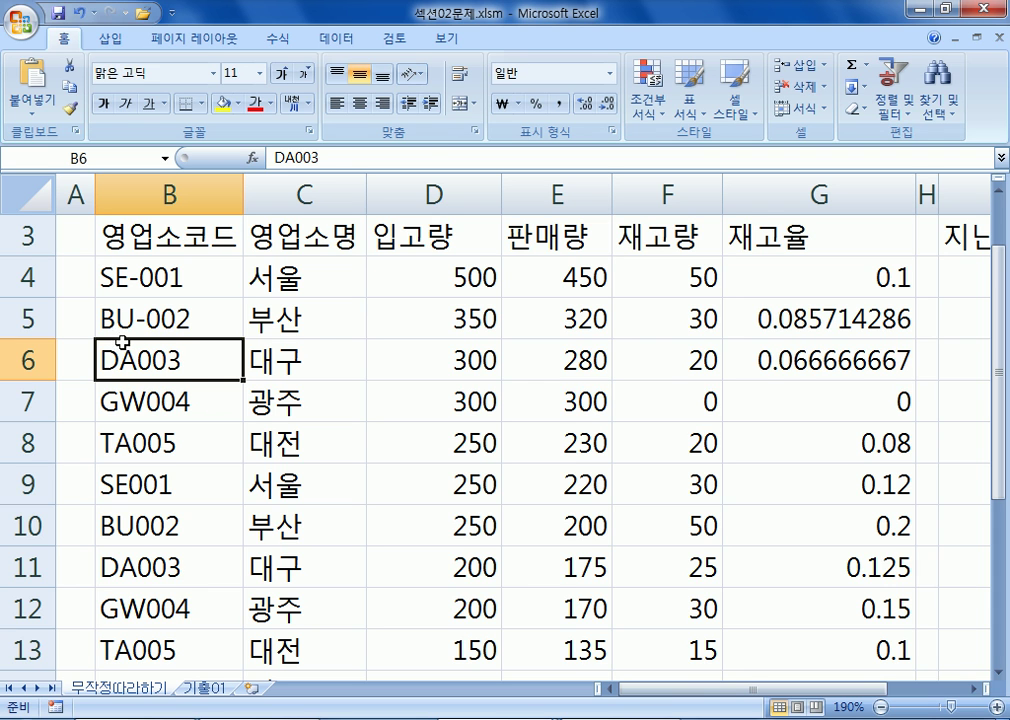
pyautogui.hotkey('alt', 'Tab')
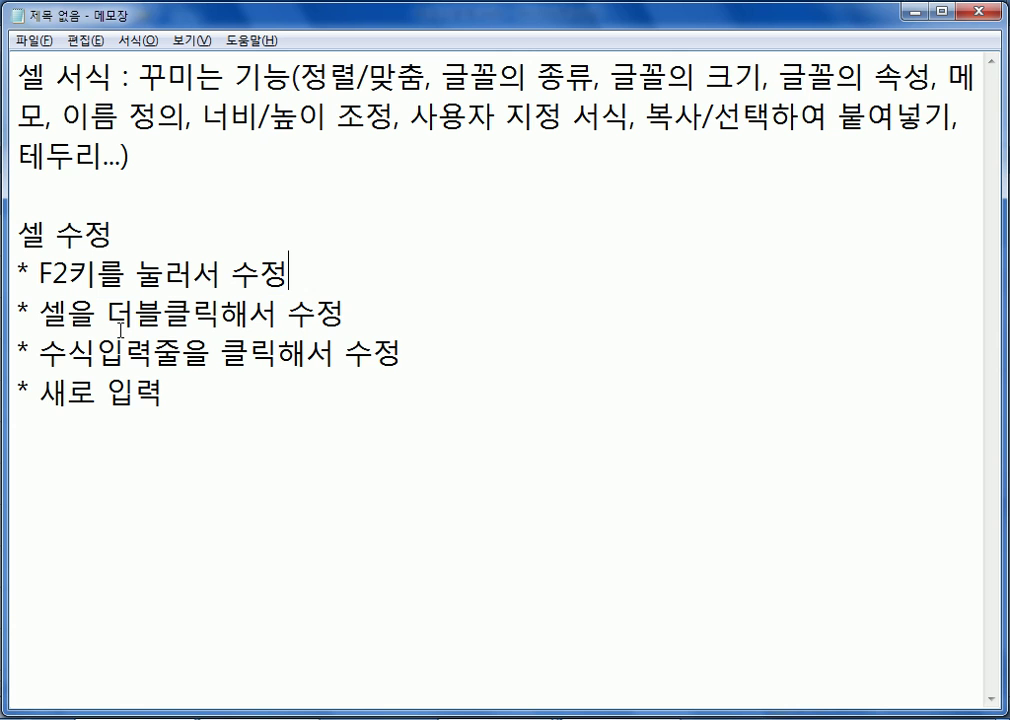
pyautogui.hotkey('alt', 'Tab')
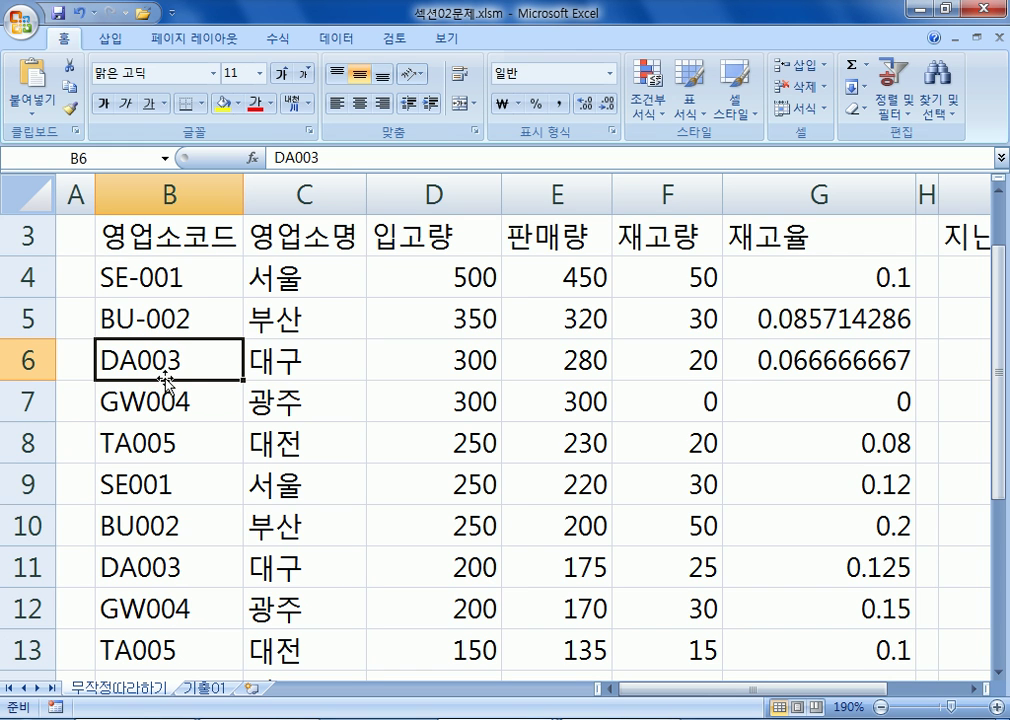
# Change the 영업소코드 in B6 to DA-003 by editing directly in the cell
pyautogui.doubleClick(207, 360)
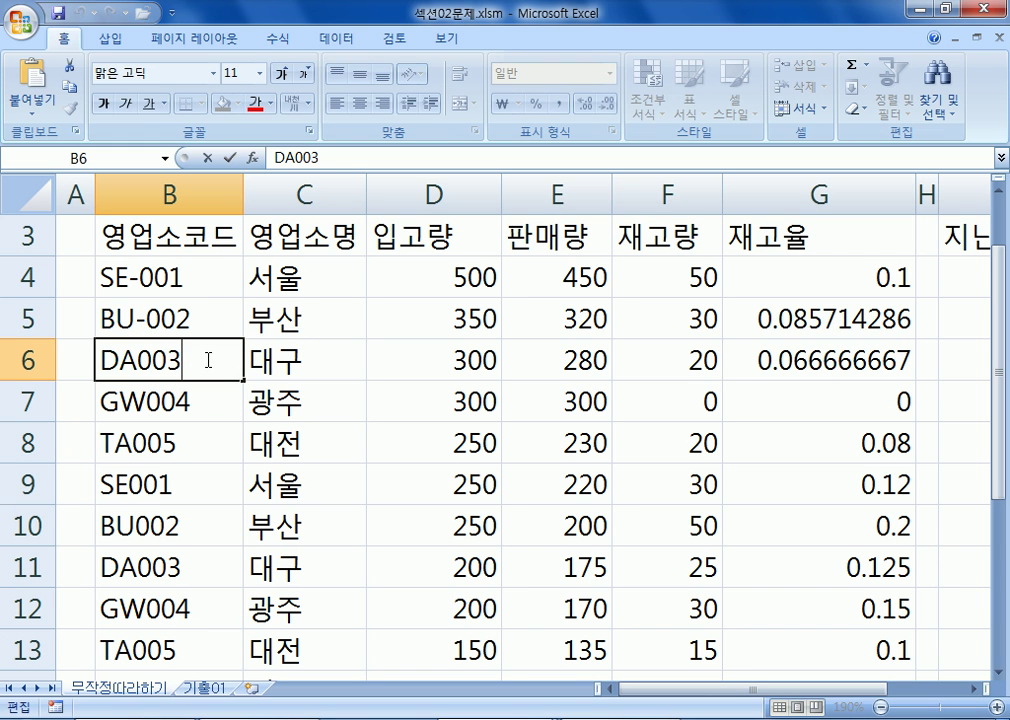
pyautogui.press('Escape')
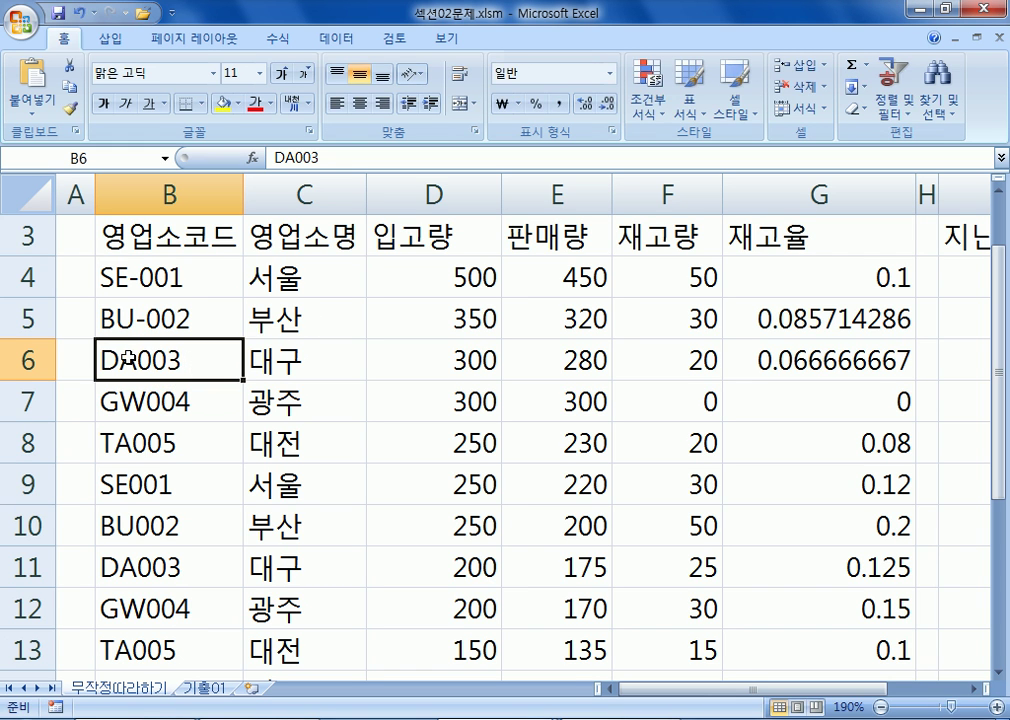
pyautogui.keyDown('ctrl'); pyautogui.scroll(2, 117, 360); pyautogui.keyUp('ctrl')
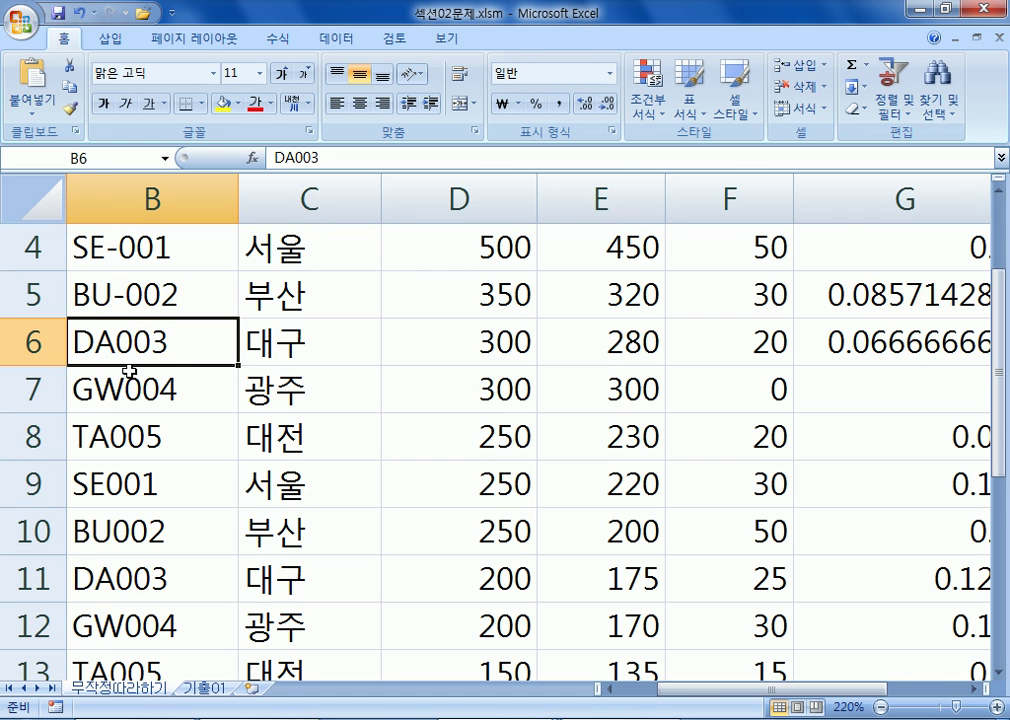
pyautogui.hscroll(-1, 160, 378)
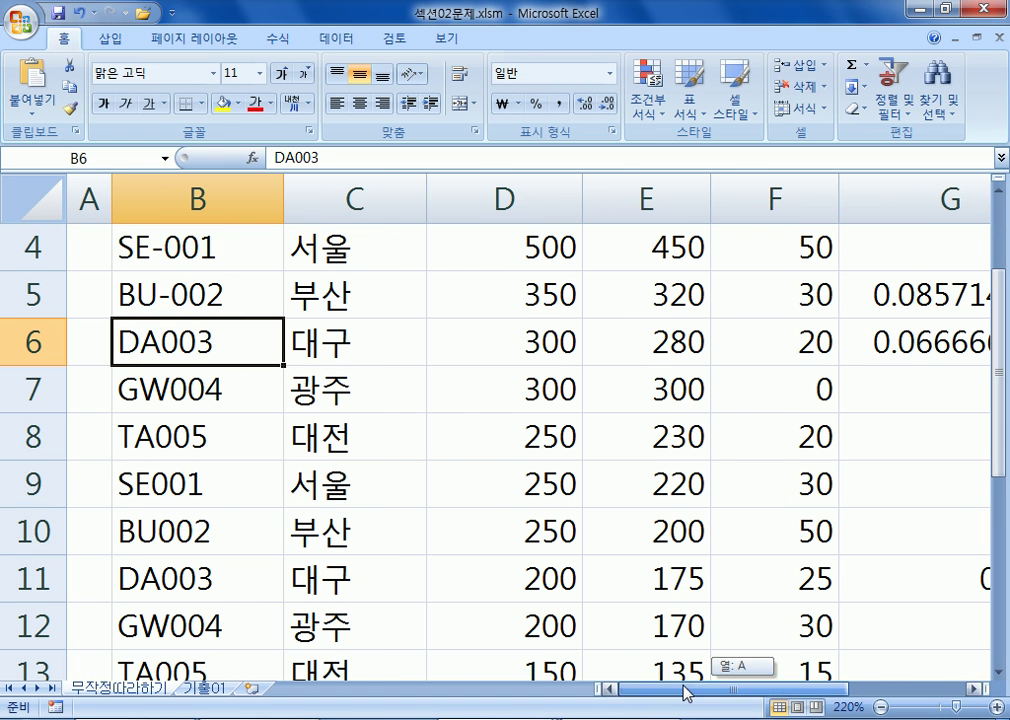
pyautogui.doubleClick(157, 340)
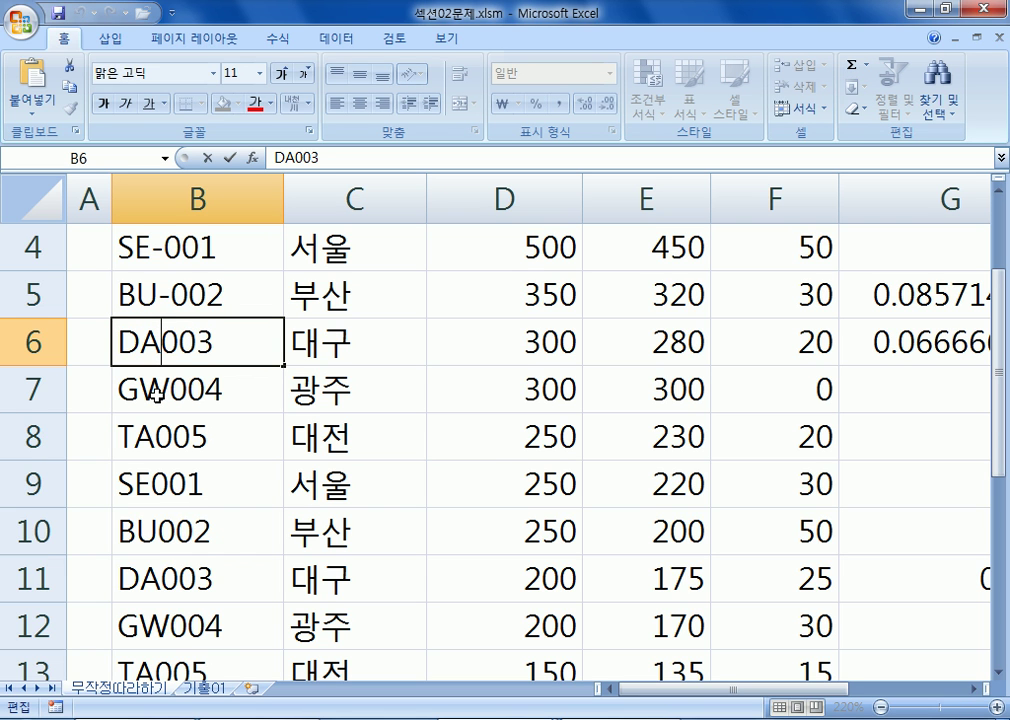
pyautogui.write('-')
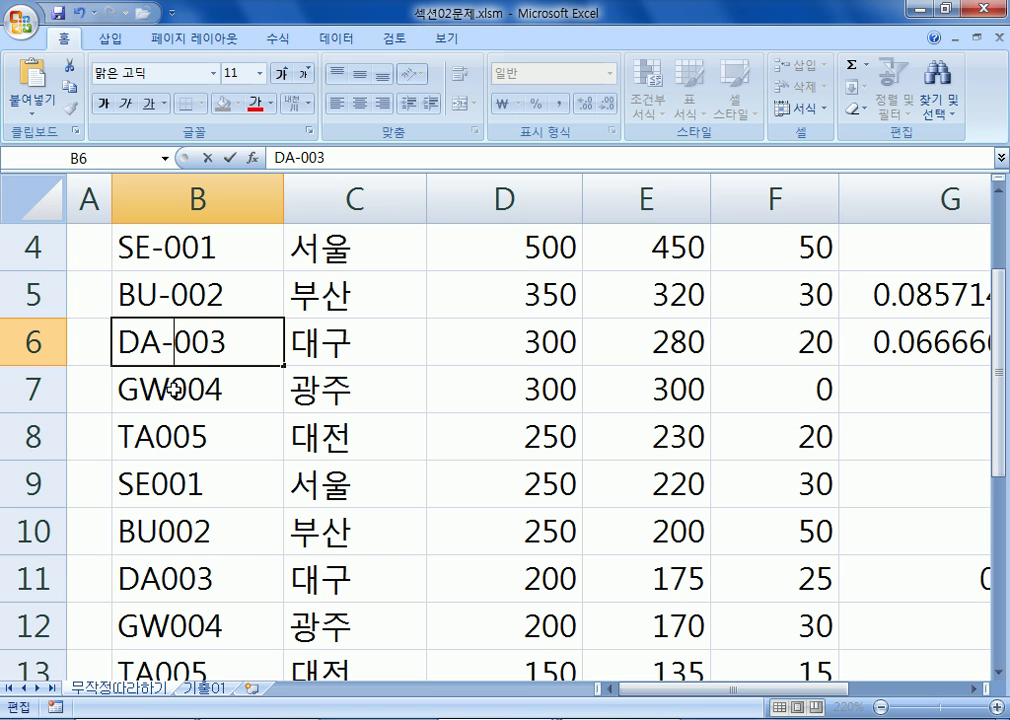
# Change the 영업소코드 in B7 to GW-004 and in B8 to TA-005 by editing directly in the cells
pyautogui.doubleClick(173, 388)
pyautogui.write('-')
pyautogui.click(163, 432)
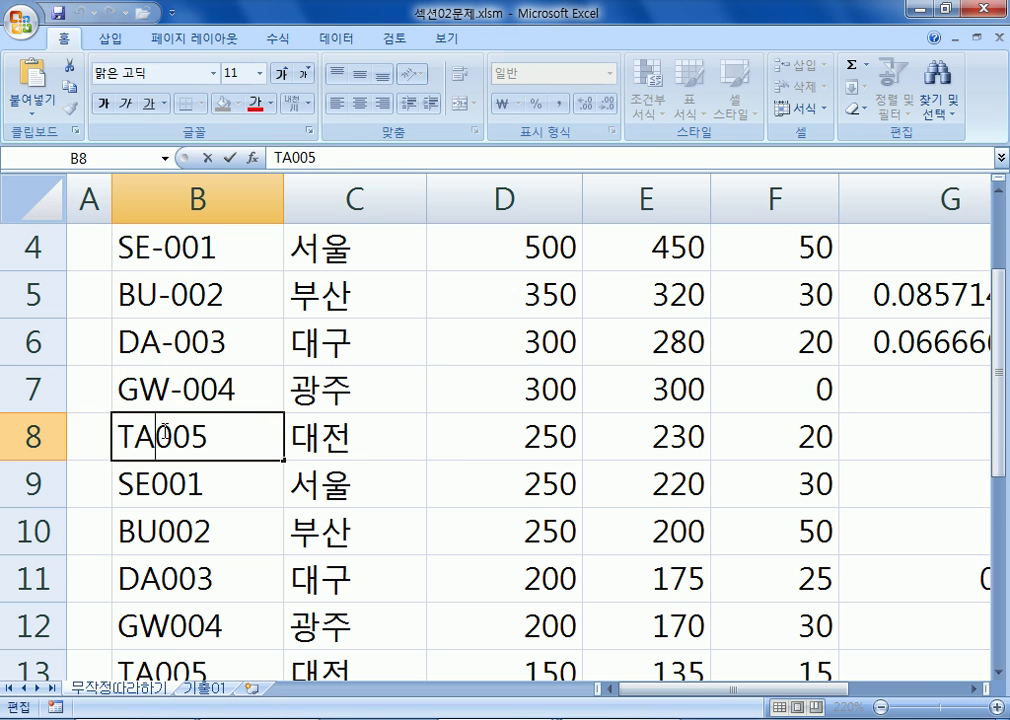
pyautogui.doubleClick(163, 432)
pyautogui.write('-')
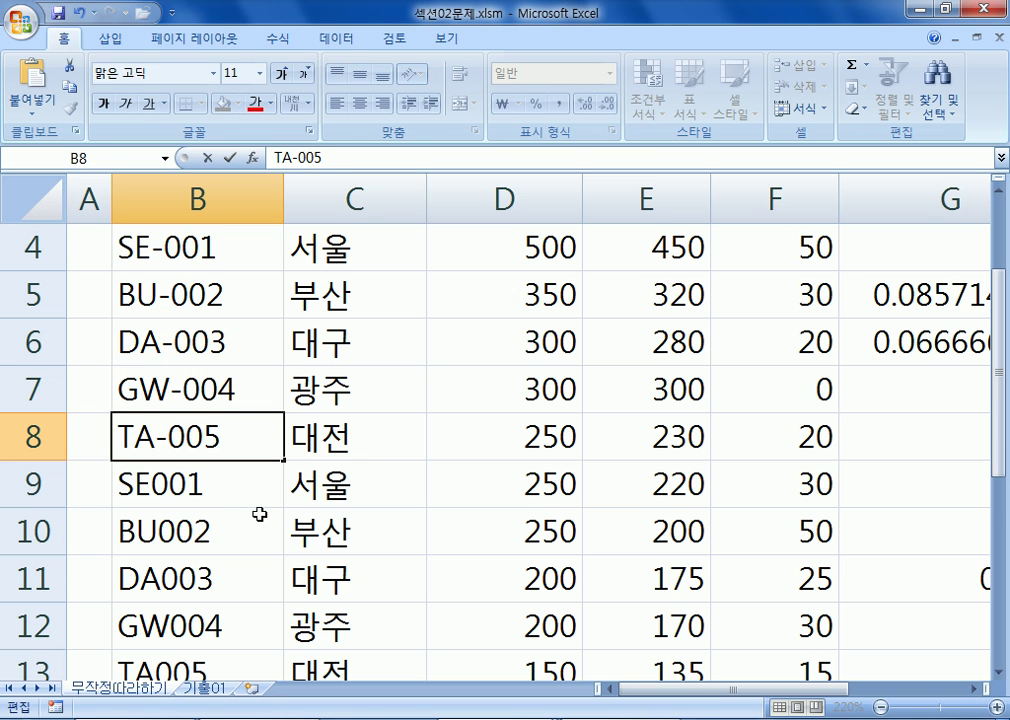
pyautogui.click(203, 490)
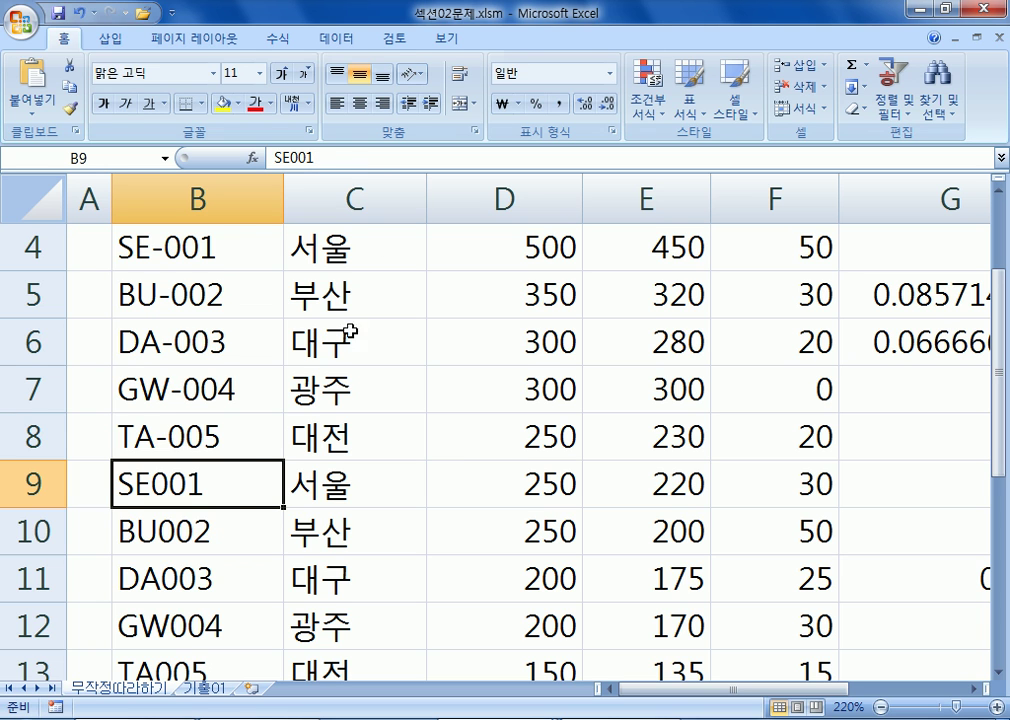
# Change the 영업소코드 in B9 to SE-001 by editing it in the formula bar
pyautogui.click(142, 534)
pyautogui.click(192, 484)
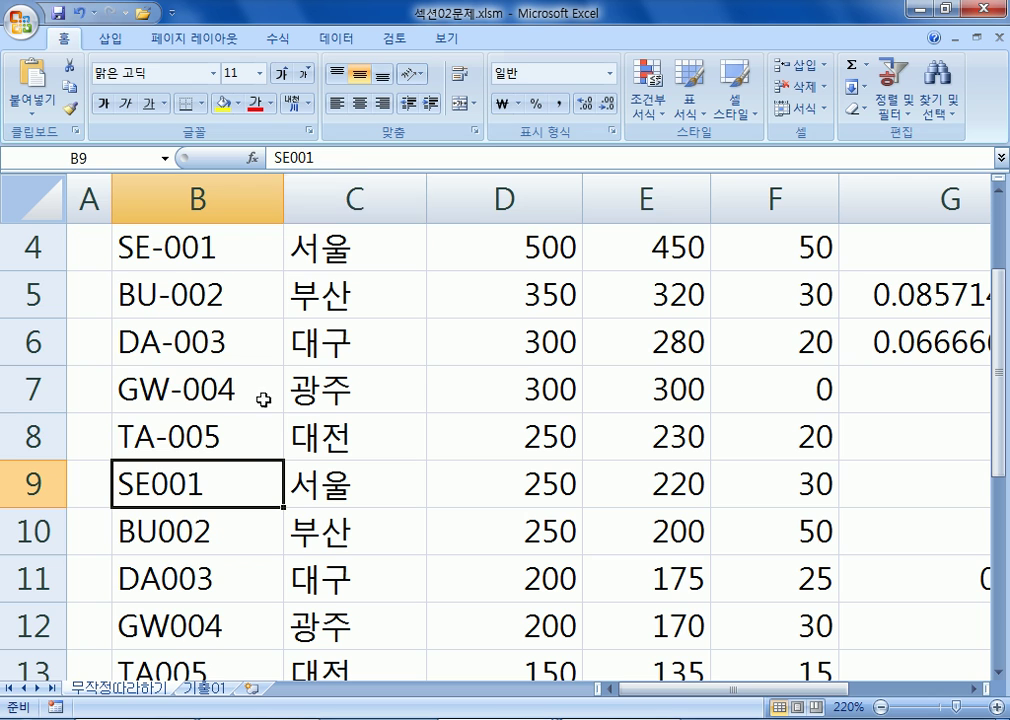
pyautogui.click(316, 157)
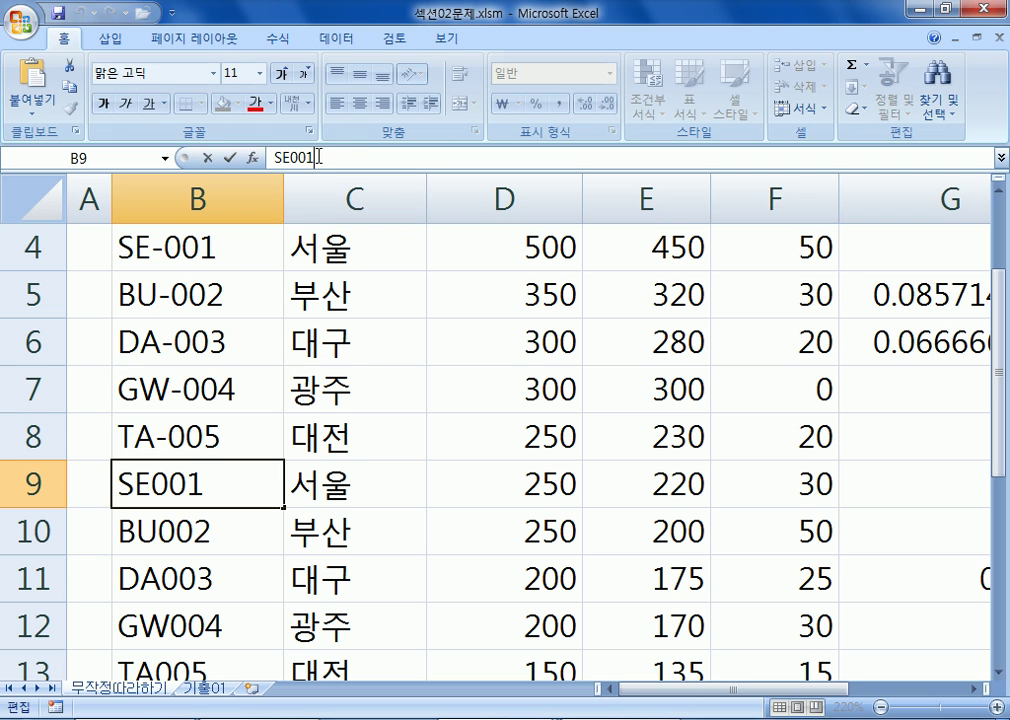
pyautogui.click(290, 157)
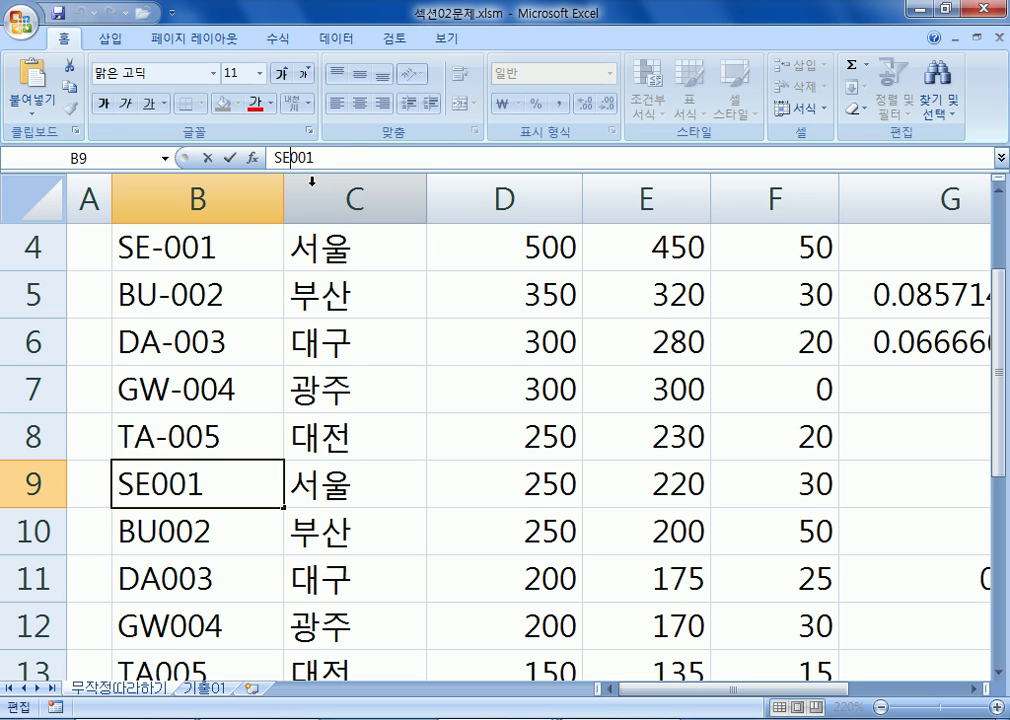
pyautogui.write('-')
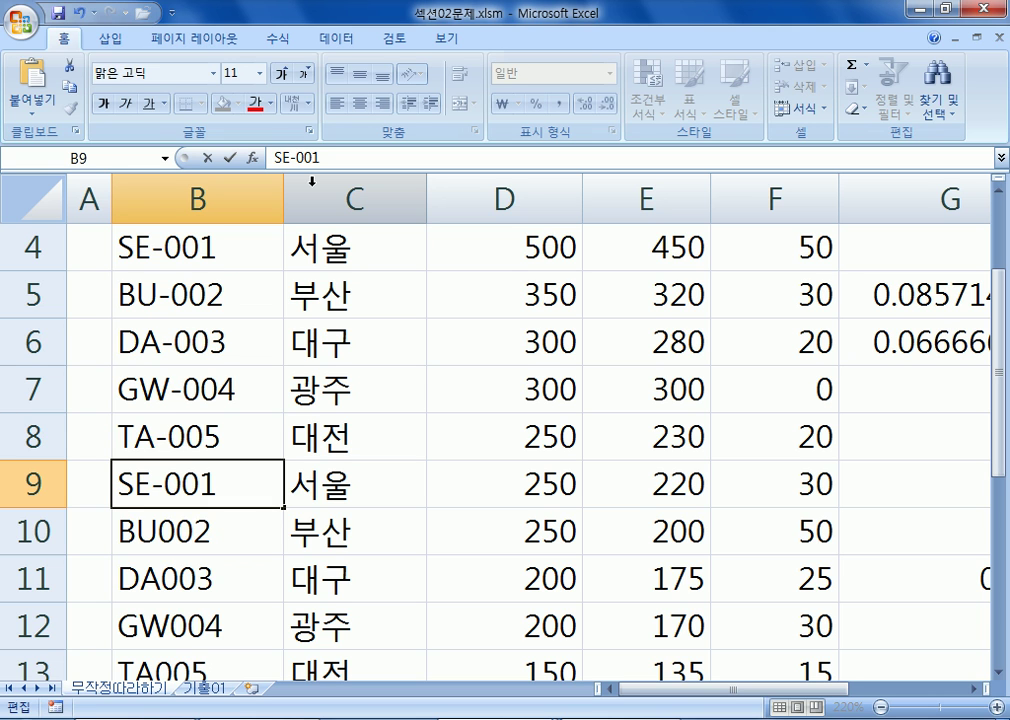
pyautogui.press('Return')
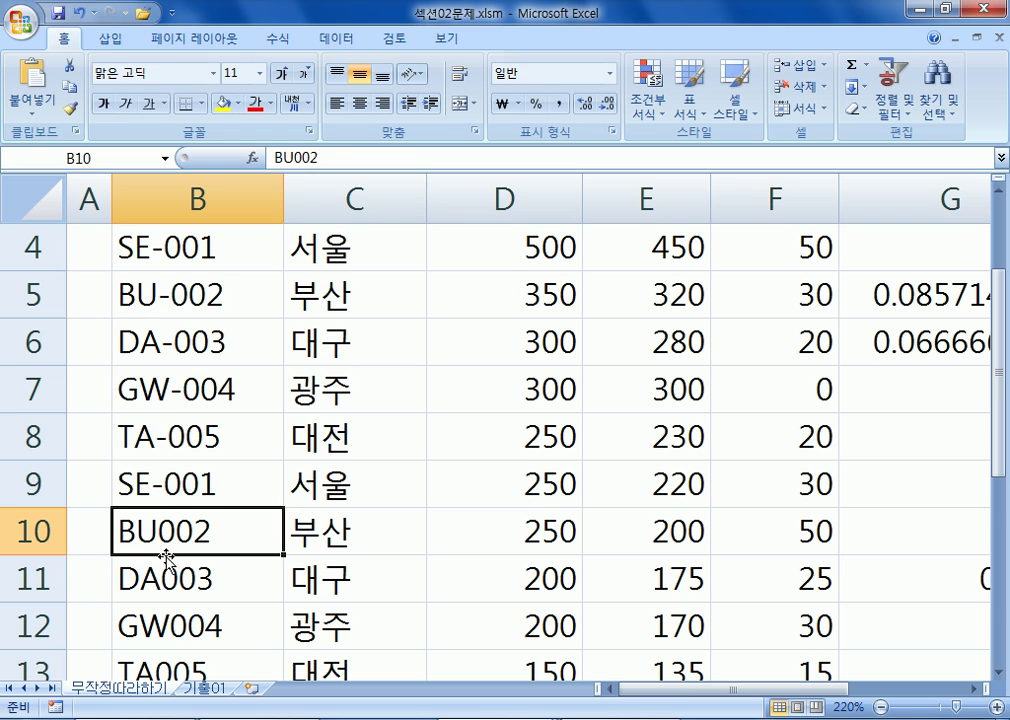
# Add the hyphen to the codes in B10, B11 and B12 through the formula bar, giving BU-002, DA-003 and GW-004
pyautogui.click(295, 157)
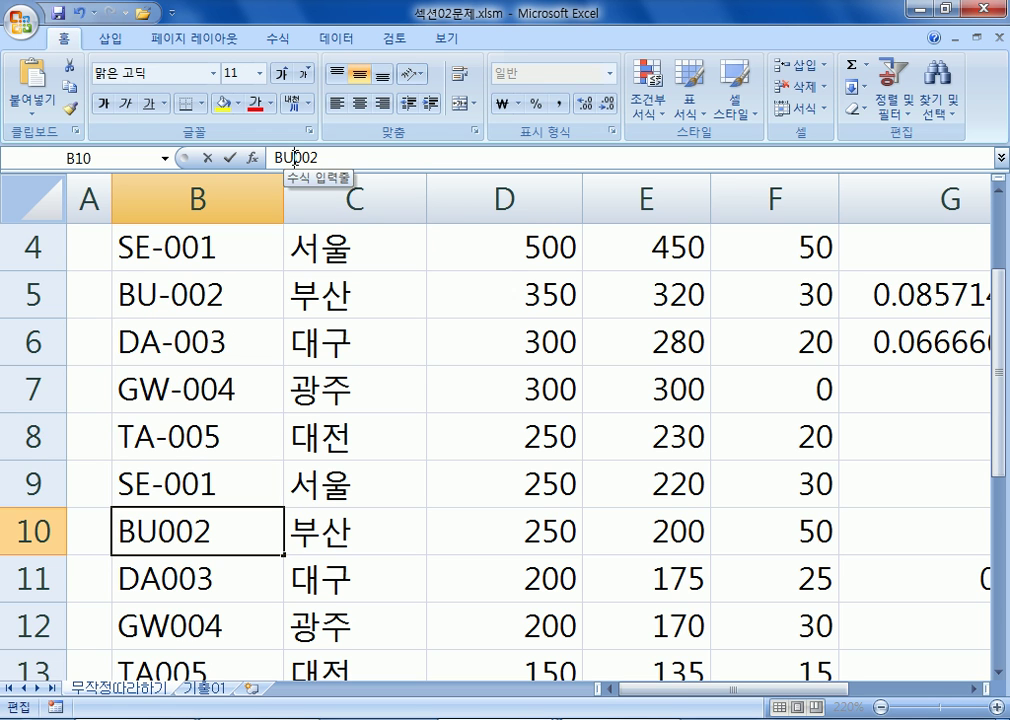
pyautogui.write('-')
pyautogui.press('Return')
pyautogui.click(295, 157)
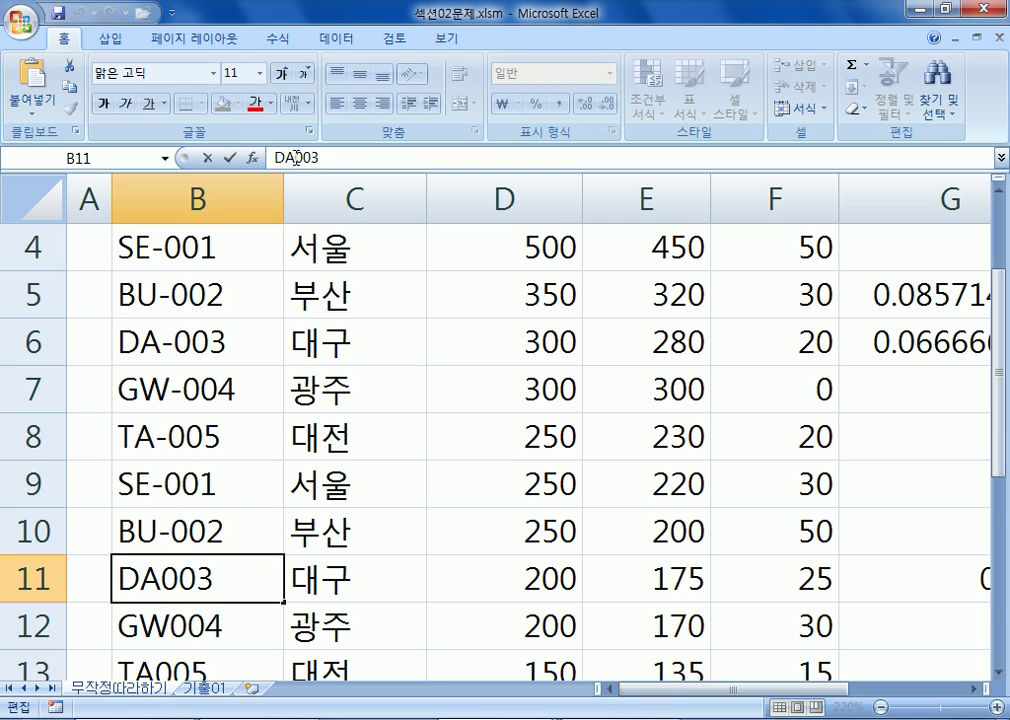
pyautogui.write('-')
pyautogui.press('Return')
pyautogui.click(297, 157)
pyautogui.write('-')
pyautogui.press('Return')
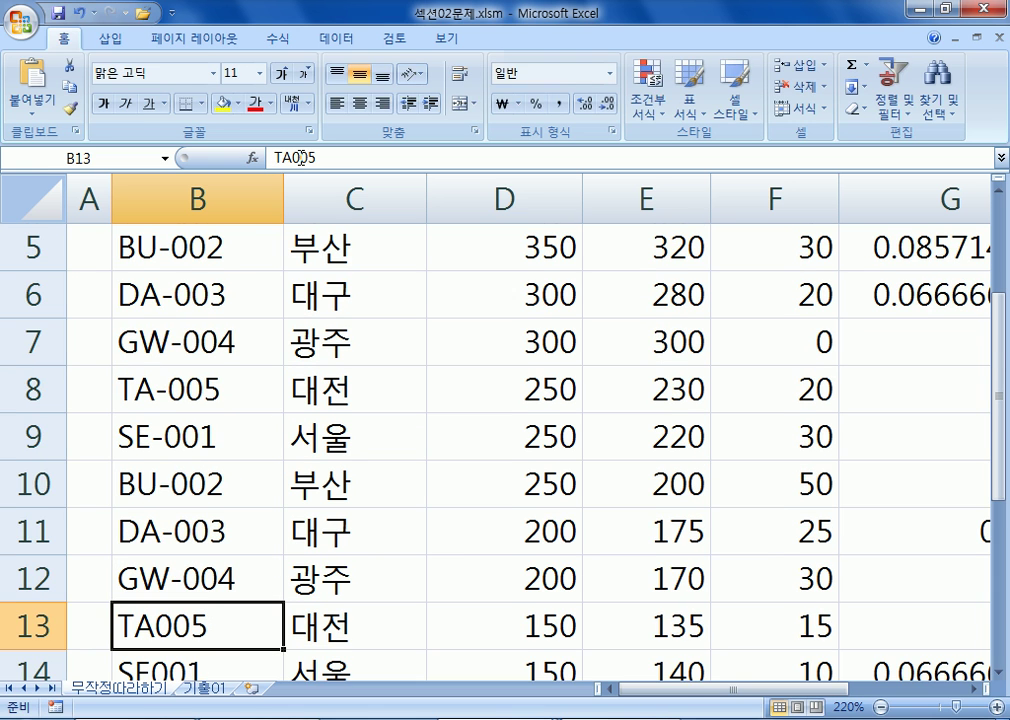
# Add the hyphen to the codes in B13 and B14, giving TA-005 and SE-001
pyautogui.click(299, 157)
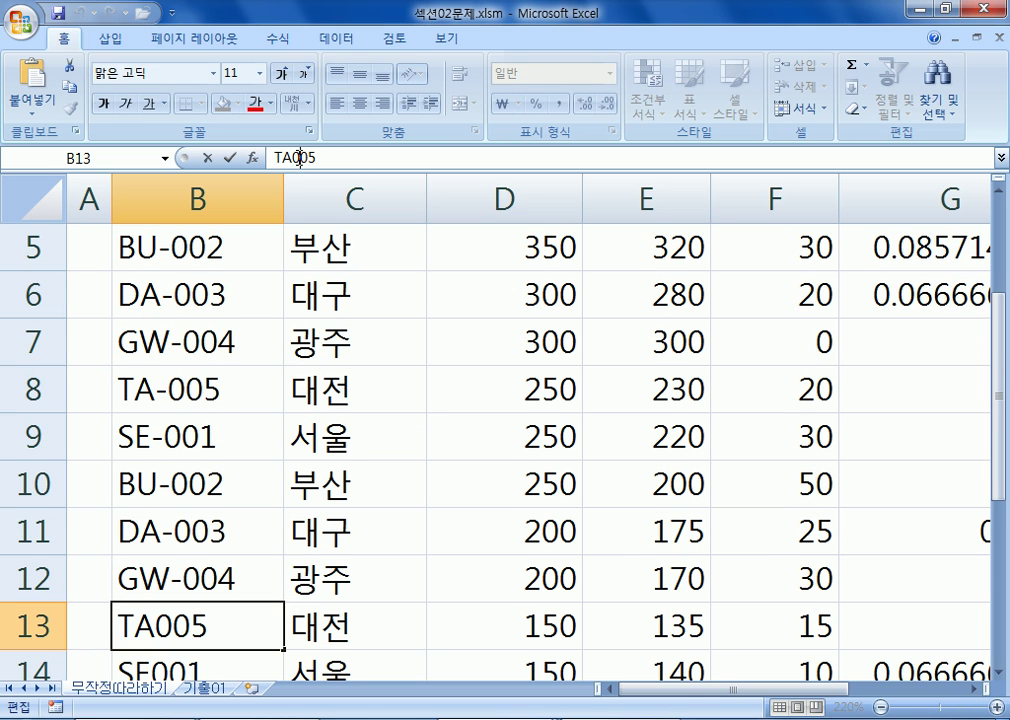
pyautogui.write('-')
pyautogui.press('Return')
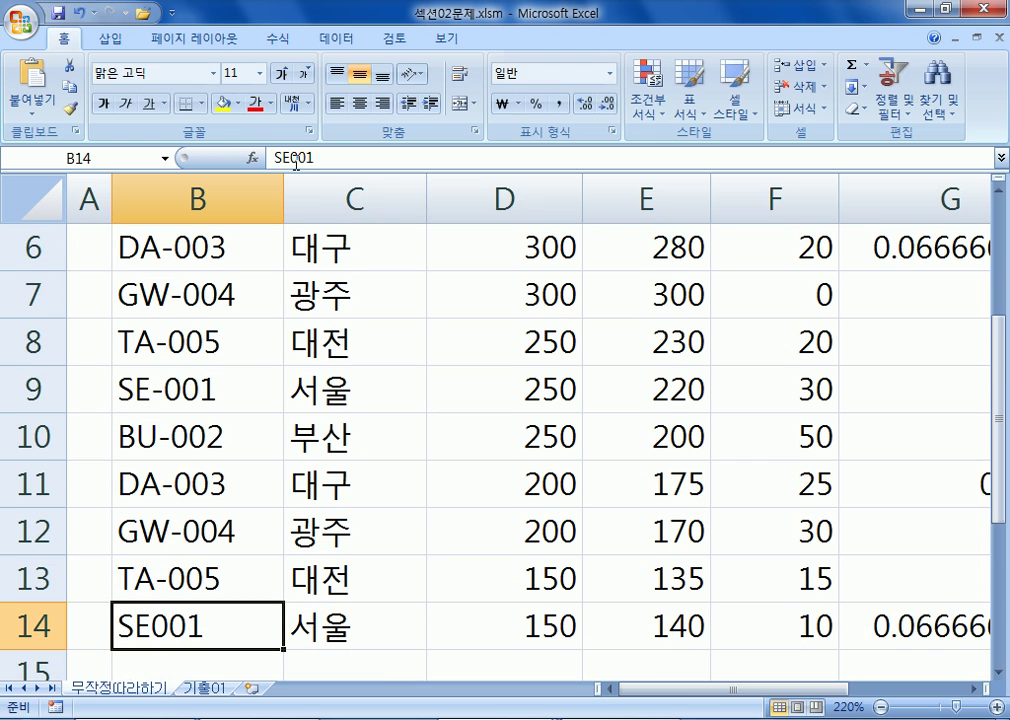
pyautogui.doubleClick(152, 627)
pyautogui.scroll(-1, 280, 613)
pyautogui.write('-')
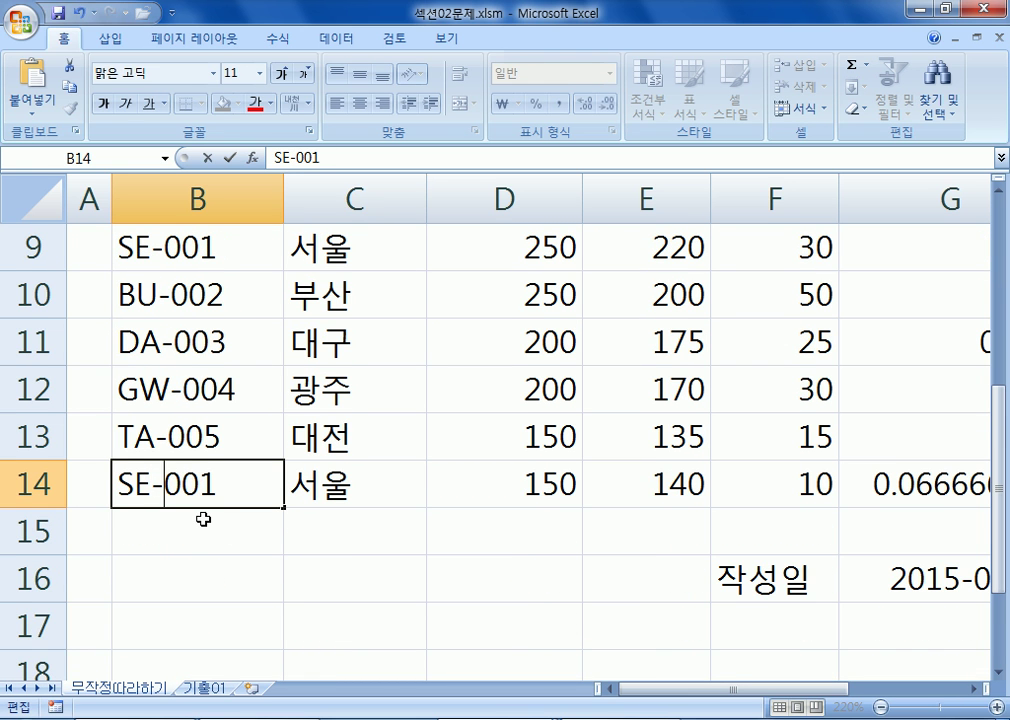
pyautogui.press('Return')
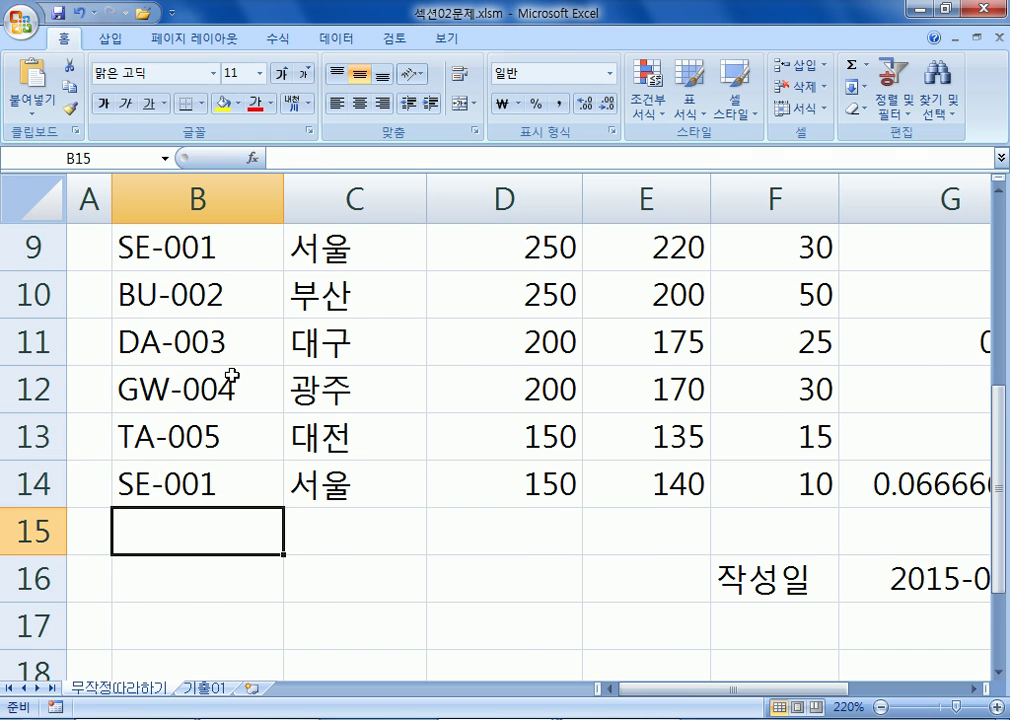
pyautogui.scroll(3, 231, 383)
pyautogui.click(203, 415)
pyautogui.doubleClick(255, 417)
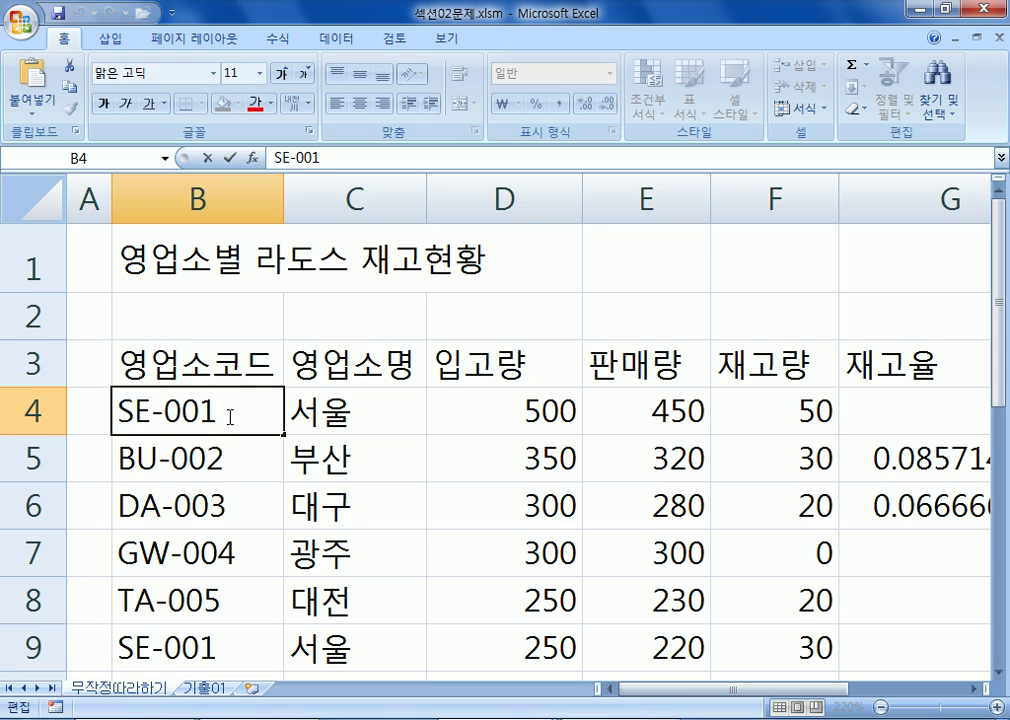
pyautogui.moveTo(150, 412); pyautogui.dragTo(169, 421)
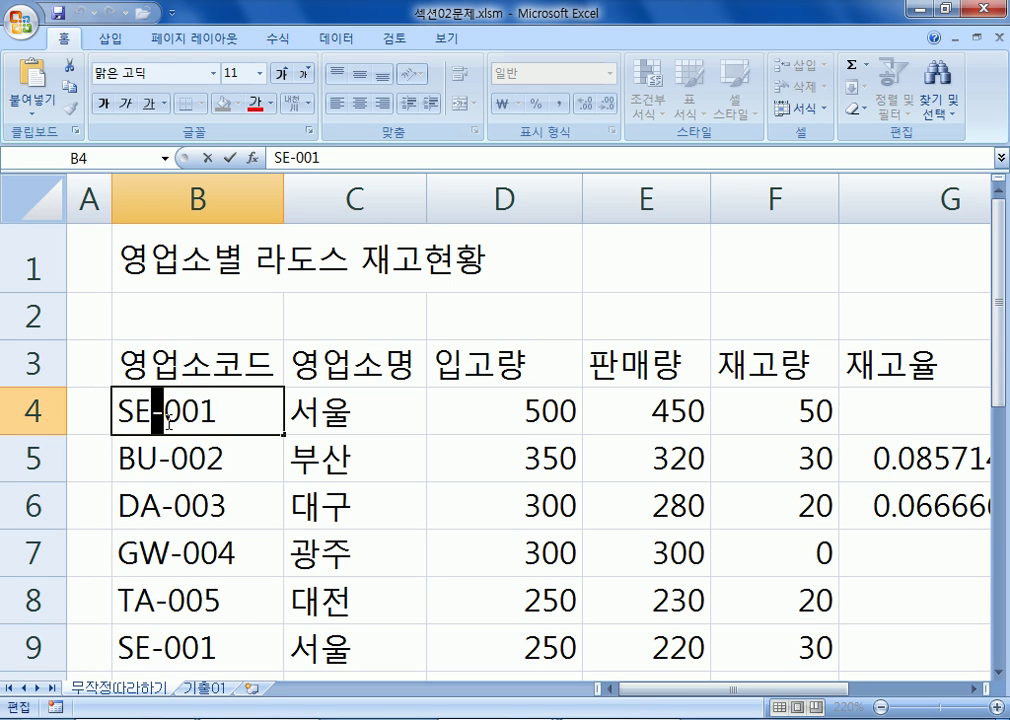
pyautogui.press('Escape')
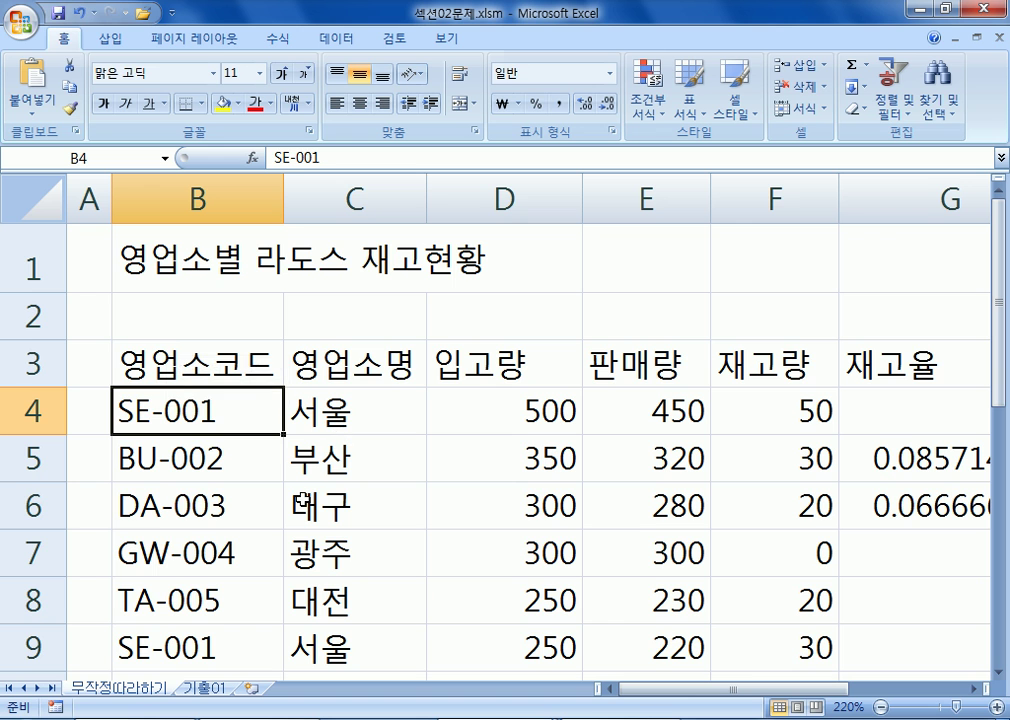
pyautogui.scroll(-6, 296, 497)
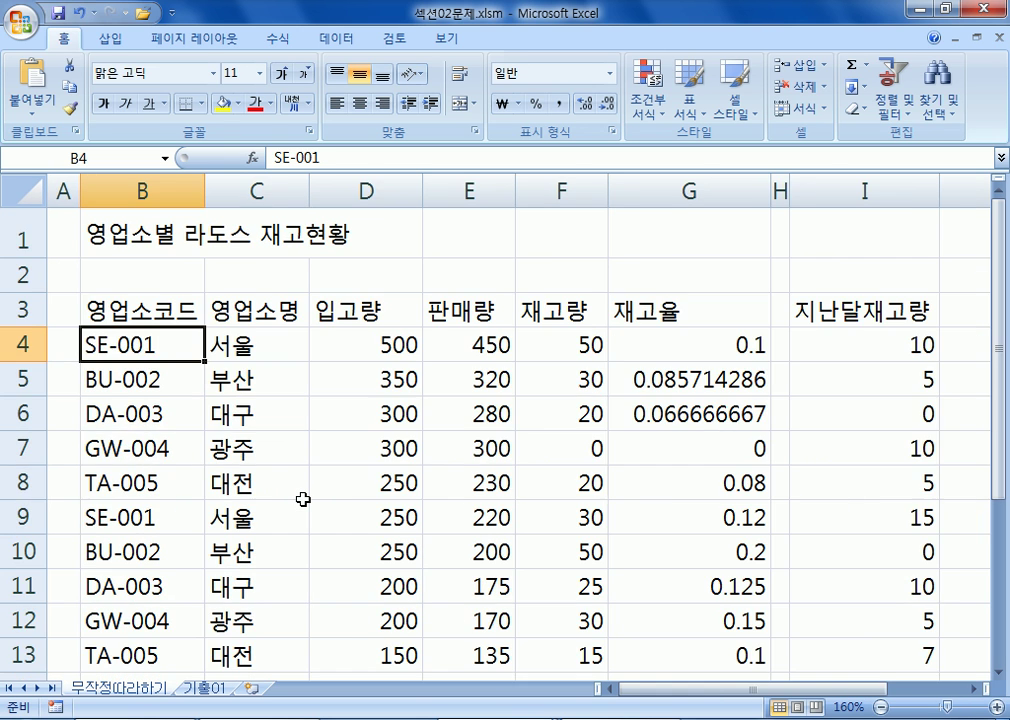
pyautogui.scroll(-1, 302, 500)
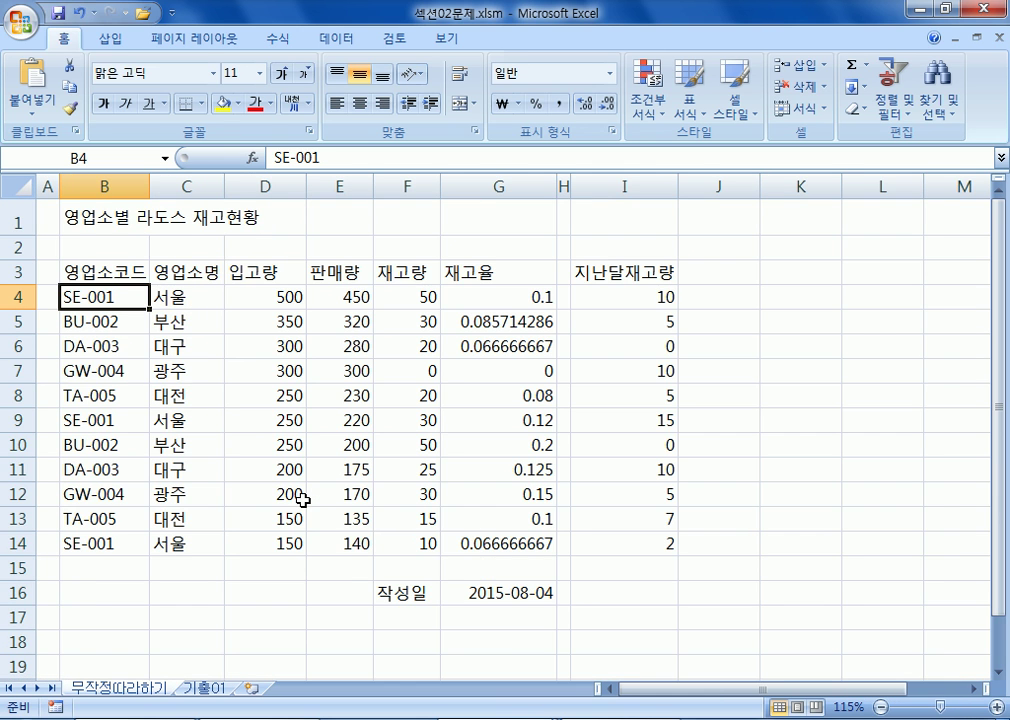
# Switch to the Notepad notes, start a new line after 새로 입력, and return to the Excel workbook
pyautogui.hotkey('alt', 'Tab')
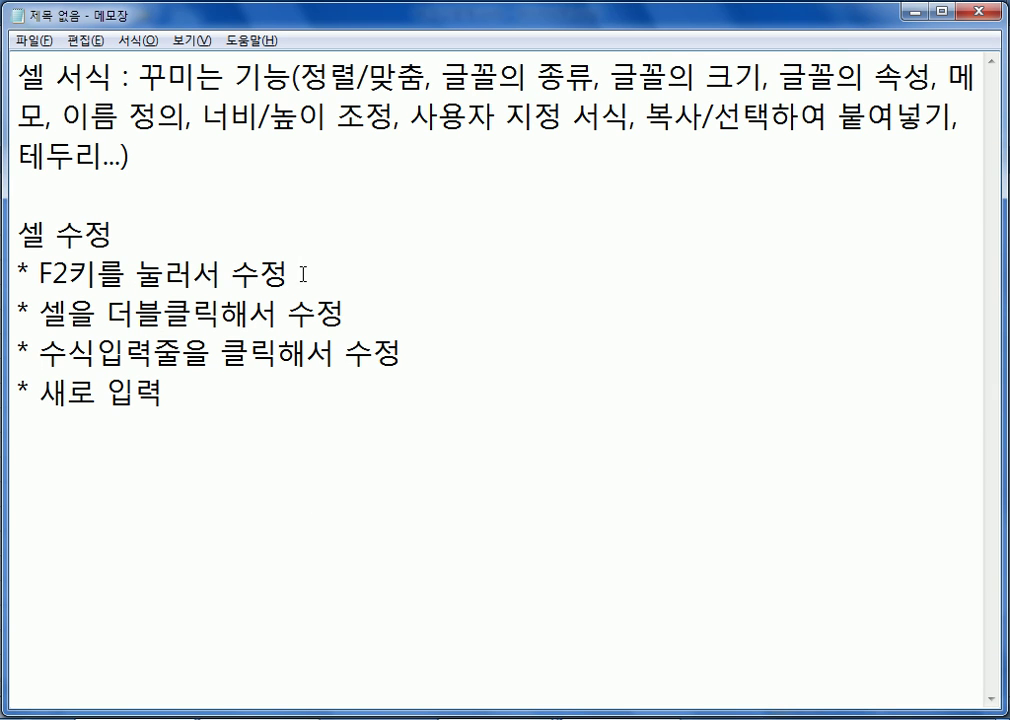
pyautogui.moveTo(97, 315); pyautogui.dragTo(247, 316)
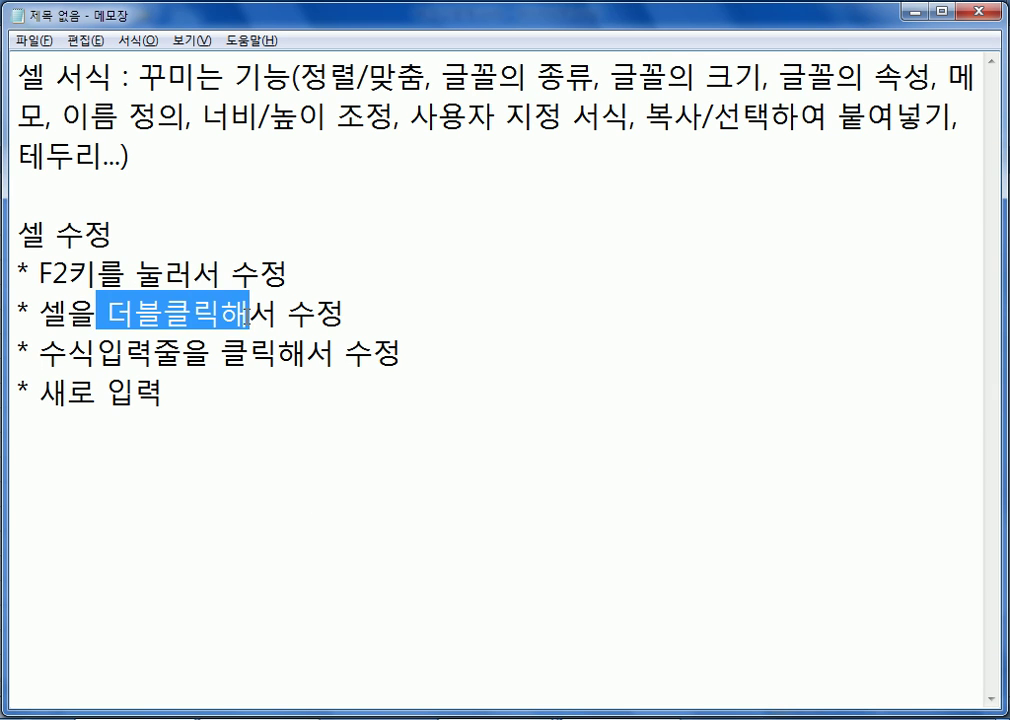
pyautogui.moveTo(67, 354); pyautogui.dragTo(205, 352)
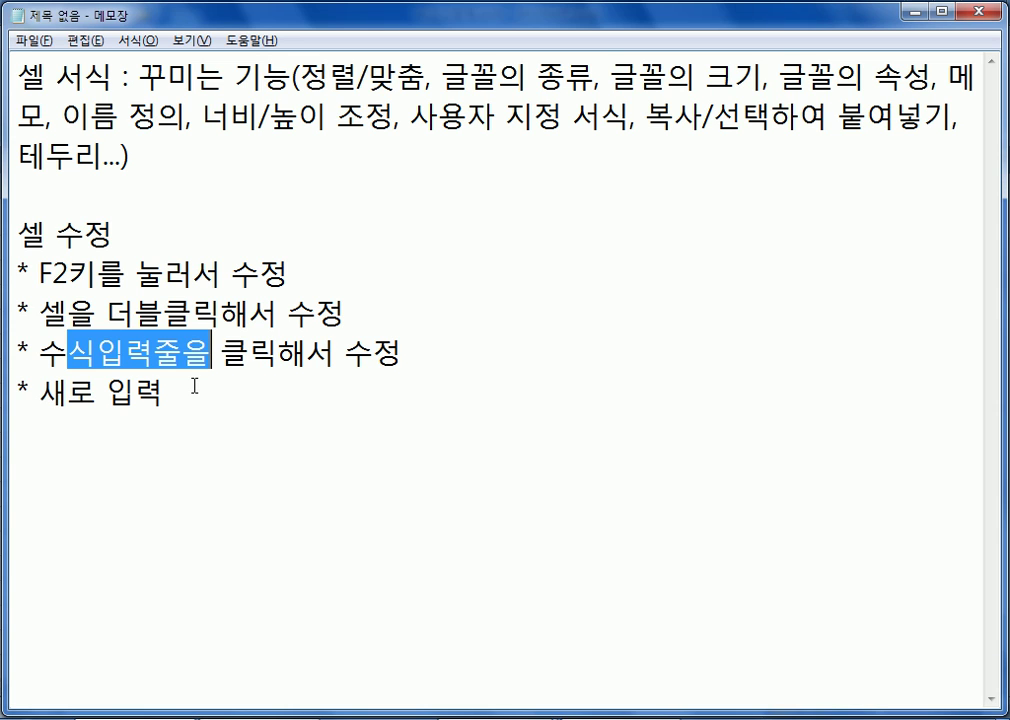
pyautogui.click(194, 386)
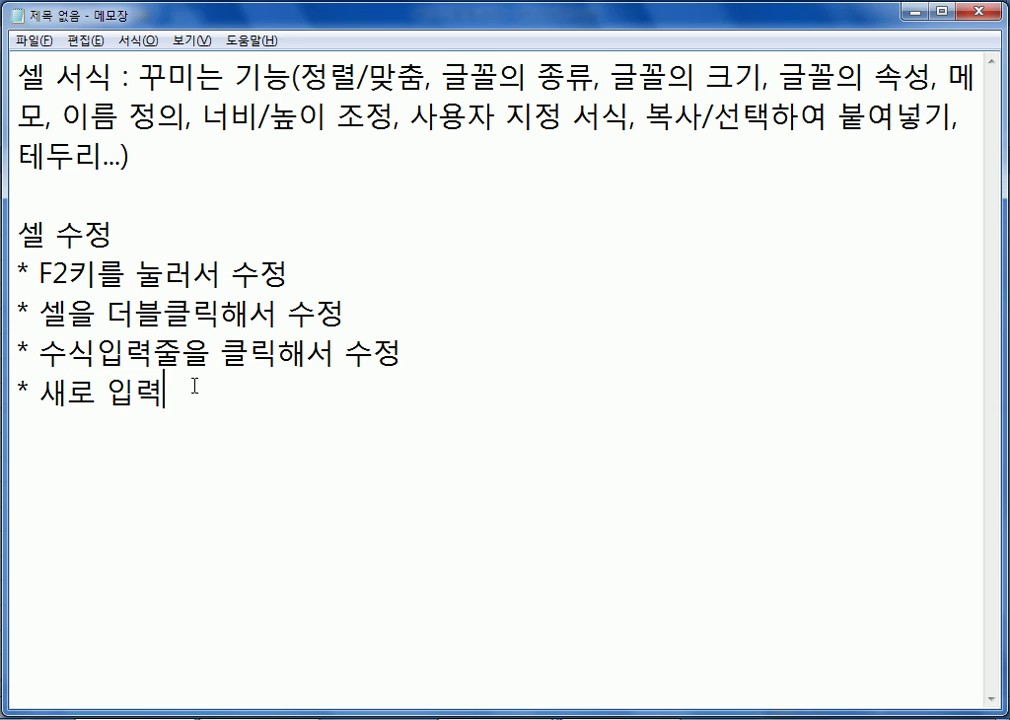
pyautogui.press('Return')
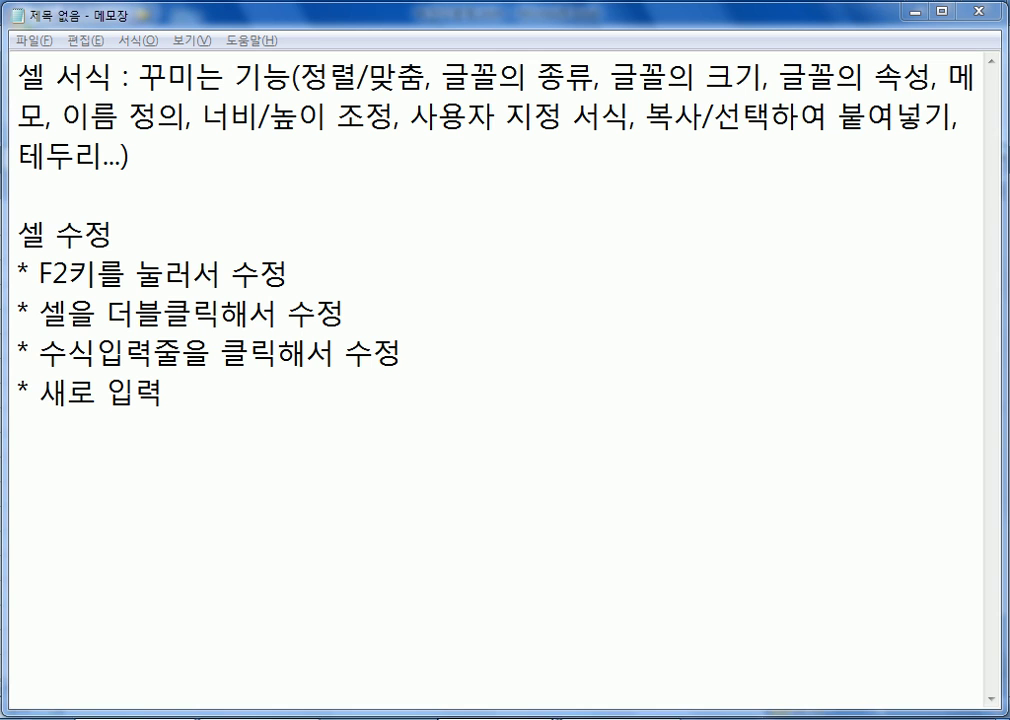
pyautogui.moveTo(496, 716)
pyautogui.click(597, 646)
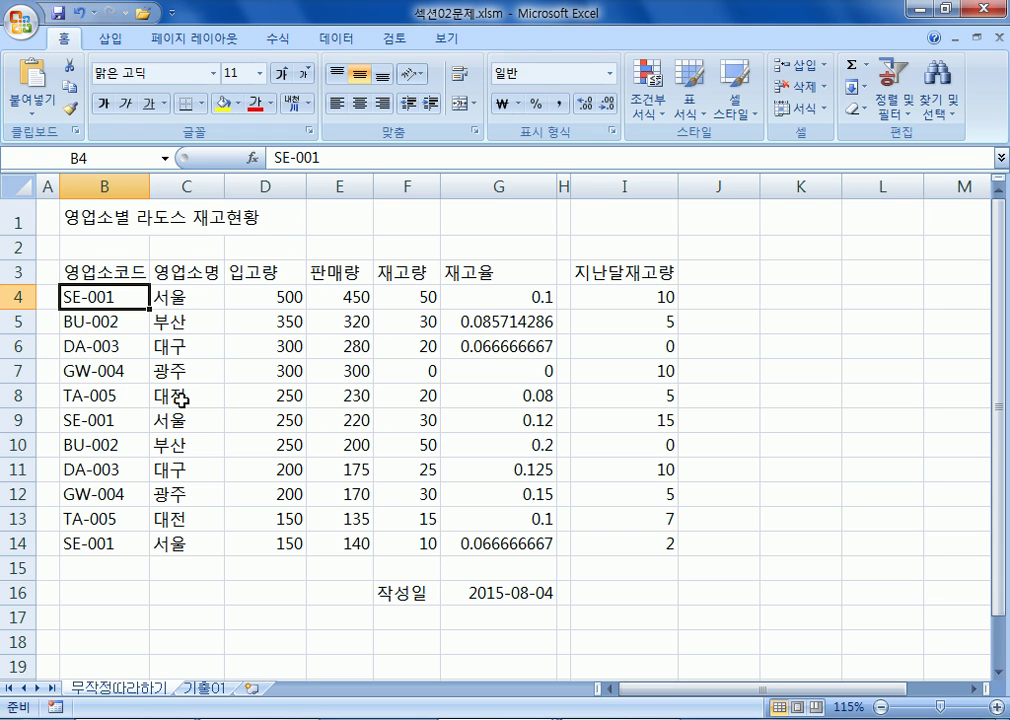
pyautogui.doubleClick(91, 300)
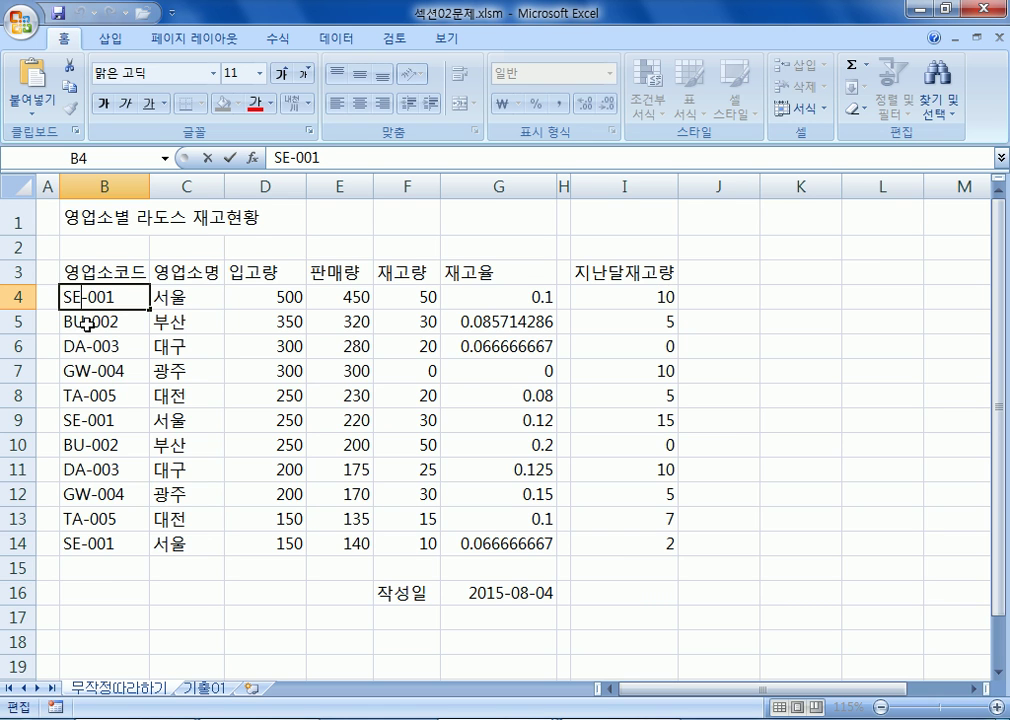
pyautogui.doubleClick(87, 324)
pyautogui.click(90, 343)
pyautogui.doubleClick(90, 343)
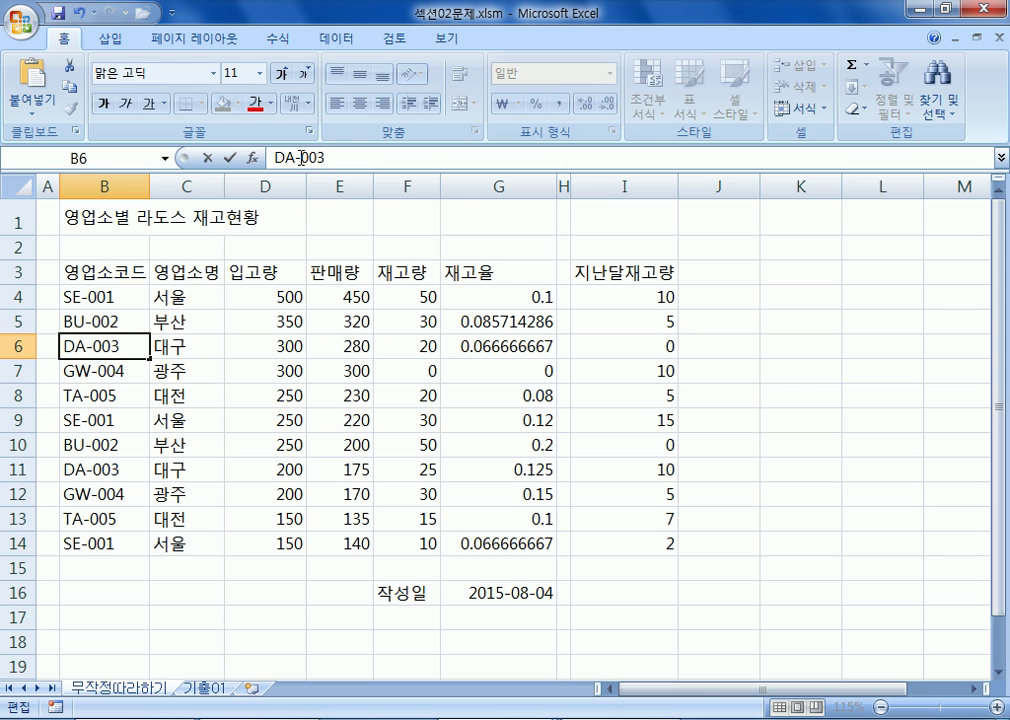
pyautogui.press('Return')
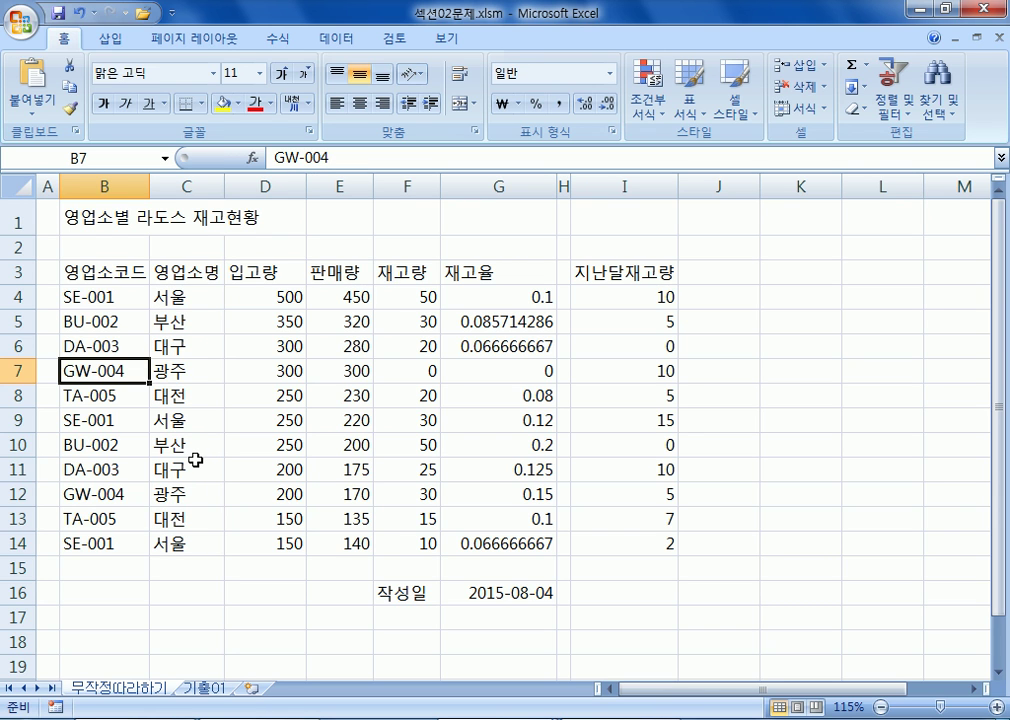
# Insert a space between the two syllables of each 영업소명 in C4:C7 by editing in the cells
pyautogui.doubleClick(168, 297)
pyautogui.doubleClick(167, 321)
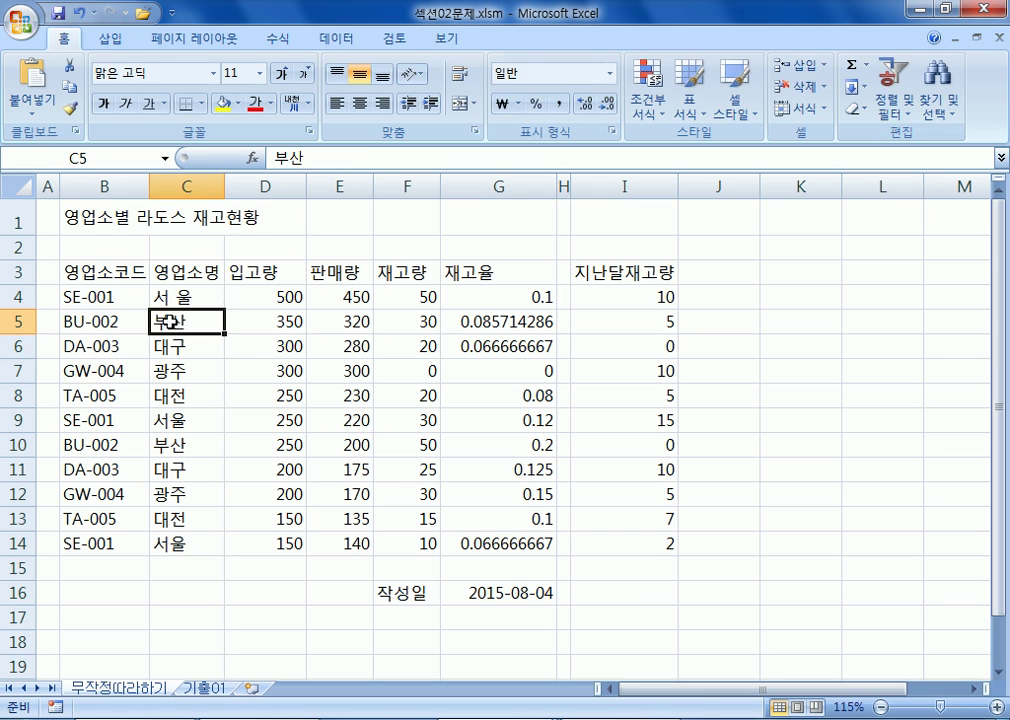
pyautogui.click(166, 345)
pyautogui.doubleClick(166, 345)
pyautogui.click(165, 370)
pyautogui.doubleClick(165, 370)
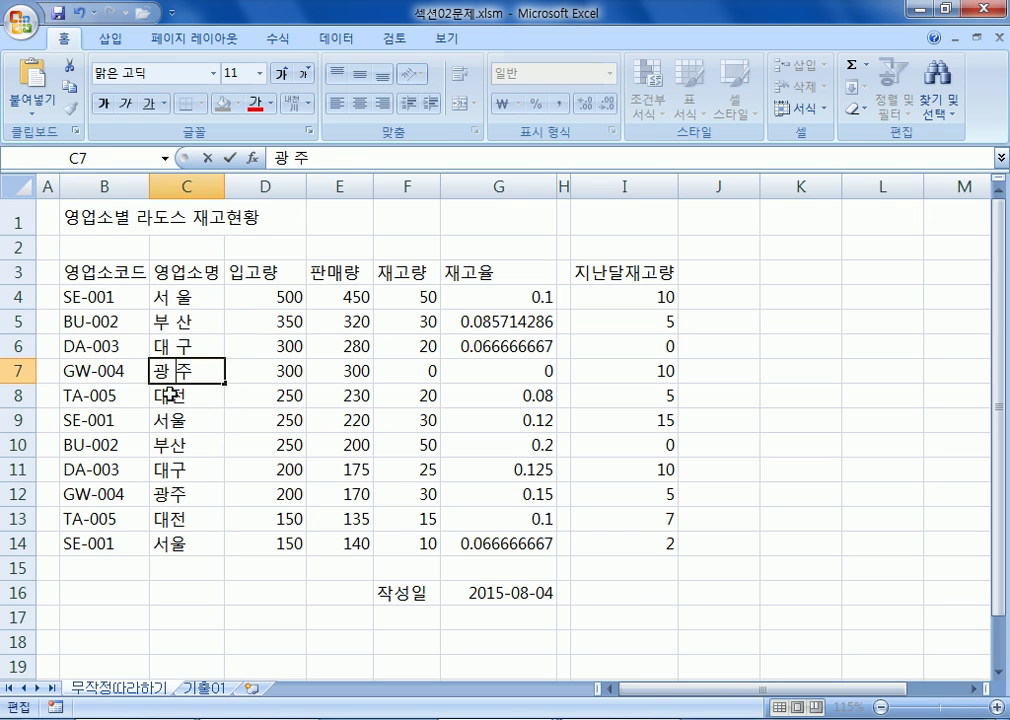
# Insert a space between the two syllables of each 영업소명 in C8:C14 by editing in the cells
pyautogui.doubleClick(169, 395)
pyautogui.click(172, 418)
pyautogui.doubleClick(172, 415)
pyautogui.doubleClick(171, 434)
pyautogui.doubleClick(171, 445)
pyautogui.click(168, 468)
pyautogui.doubleClick(167, 468)
pyautogui.click(159, 492)
pyautogui.doubleClick(159, 492)
pyautogui.doubleClick(163, 517)
pyautogui.doubleClick(170, 543)
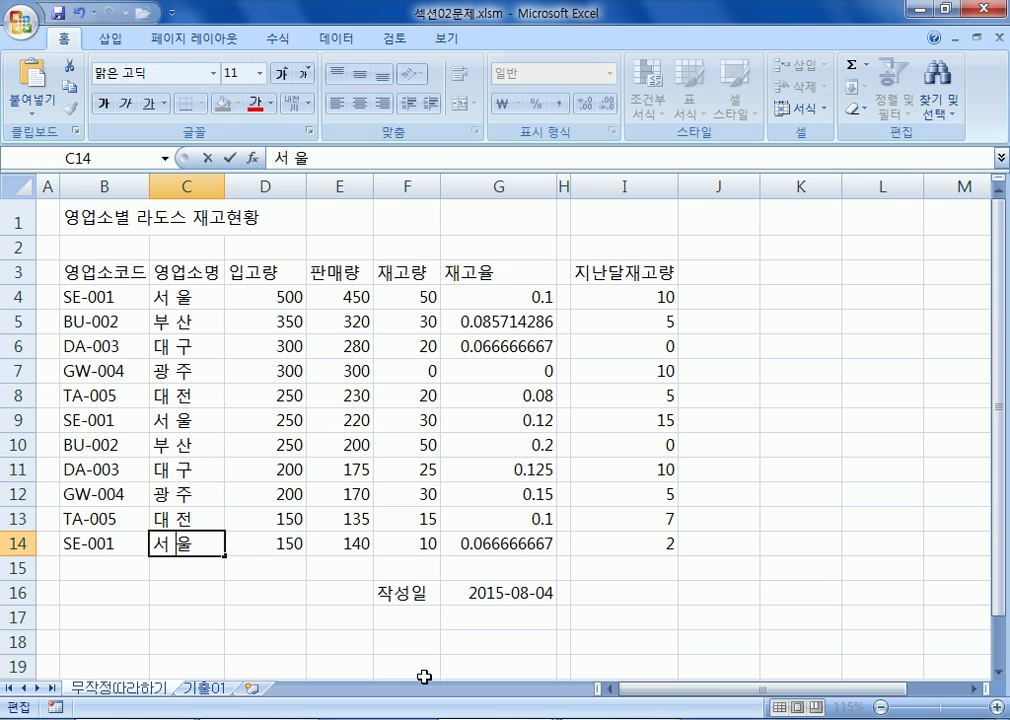
# Remove the space inside each 영업소명 in C4:C7, restoring 서울, 부산, 대구 and 광주
pyautogui.doubleClick(170, 297)
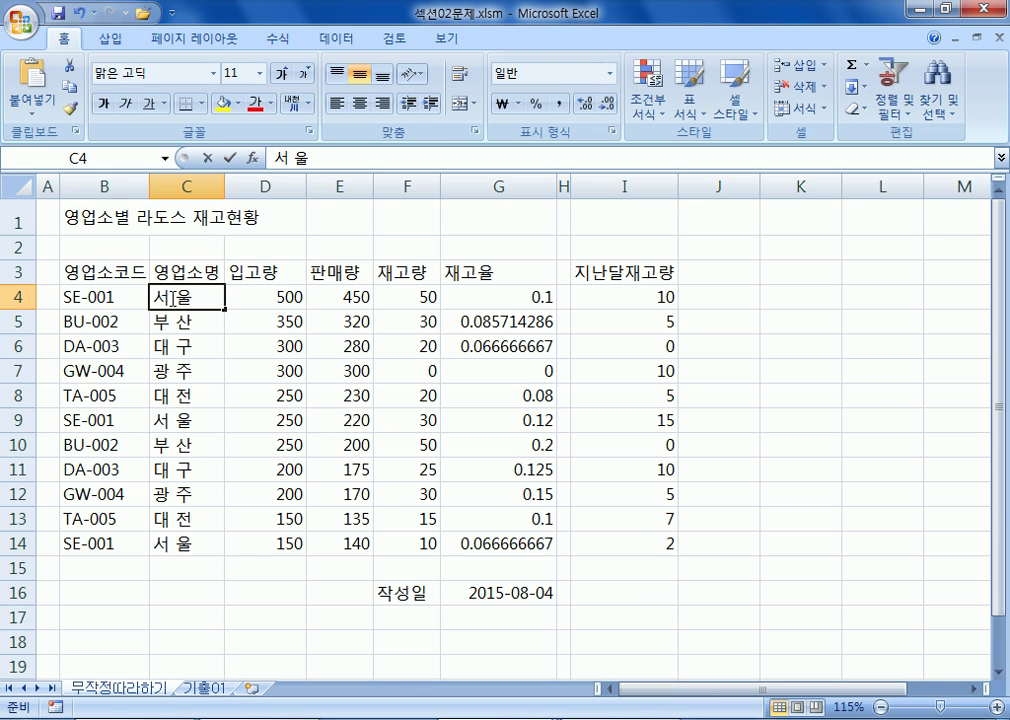
pyautogui.press('BackSpace')
pyautogui.click(173, 322)
pyautogui.doubleClick(173, 322)
pyautogui.press('BackSpace')
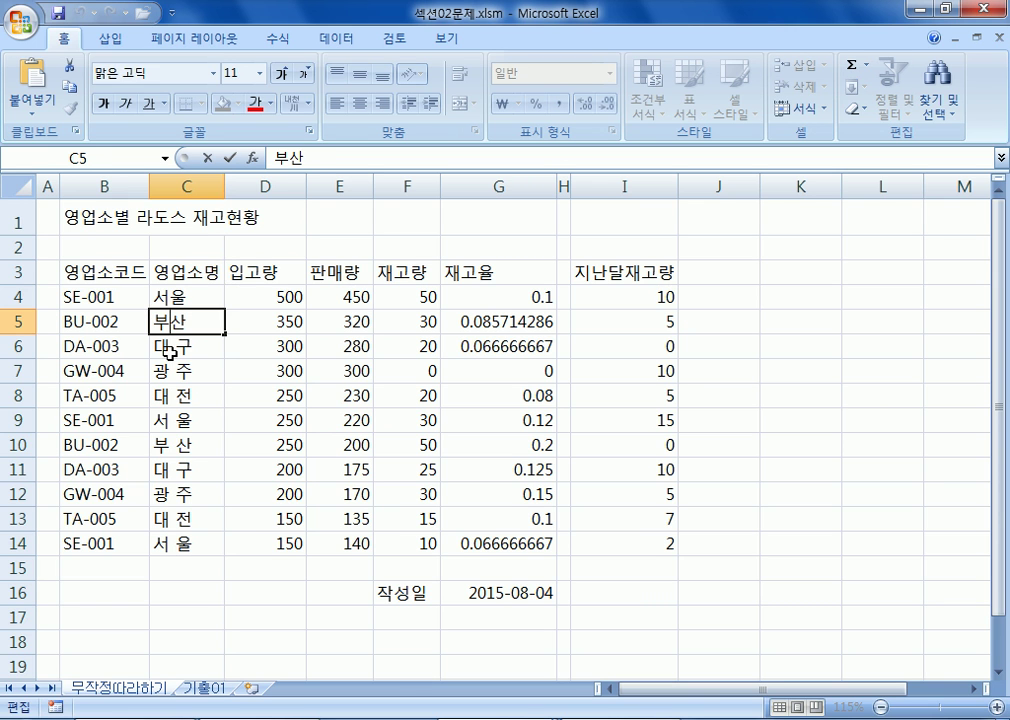
pyautogui.click(171, 346)
pyautogui.doubleClick(172, 346)
pyautogui.press('BackSpace')
pyautogui.click(174, 370)
pyautogui.doubleClick(174, 370)
pyautogui.press('BackSpace')
# Remove the space inside each 영업소명 in C8:C11, restoring 대전, 서울, 부산 and 대구
pyautogui.click(169, 396)
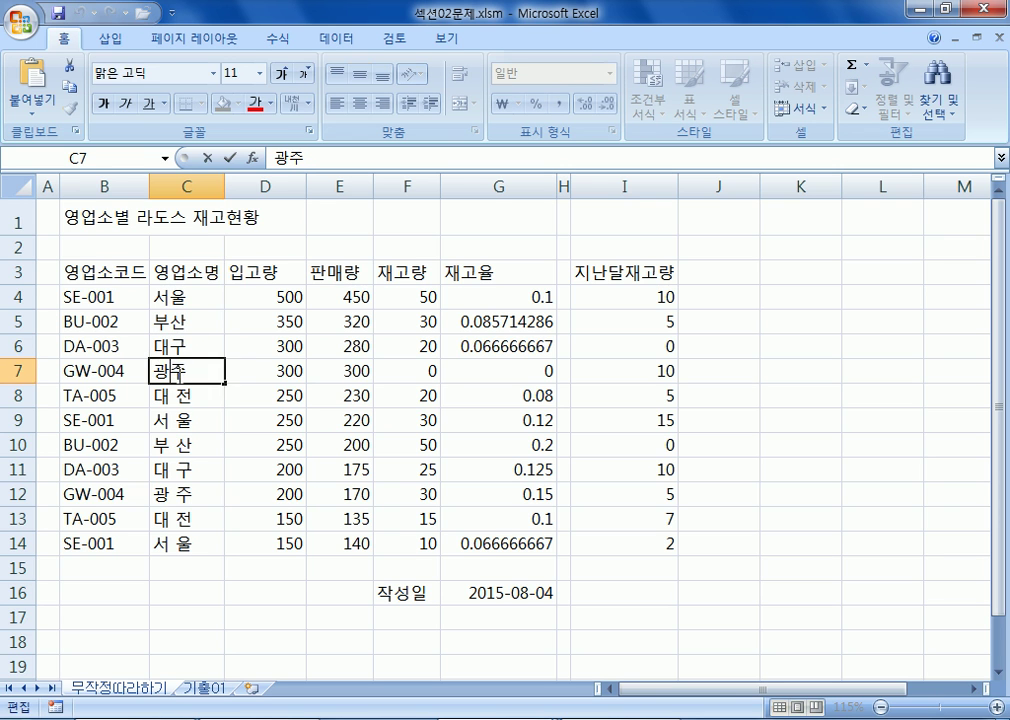
pyautogui.doubleClick(166, 396)
pyautogui.press('BackSpace')
pyautogui.click(163, 420)
pyautogui.doubleClick(163, 420)
pyautogui.press('BackSpace')
pyautogui.click(169, 446)
pyautogui.doubleClick(171, 446)
pyautogui.press('BackSpace')
pyautogui.click(178, 469)
pyautogui.doubleClick(178, 469)
pyautogui.press('BackSpace')
# Remove the space inside each 영업소명 in C12:C14, restoring 광주, 대전 and 서울
pyautogui.click(173, 493)
pyautogui.doubleClick(173, 493)
pyautogui.press('BackSpace')
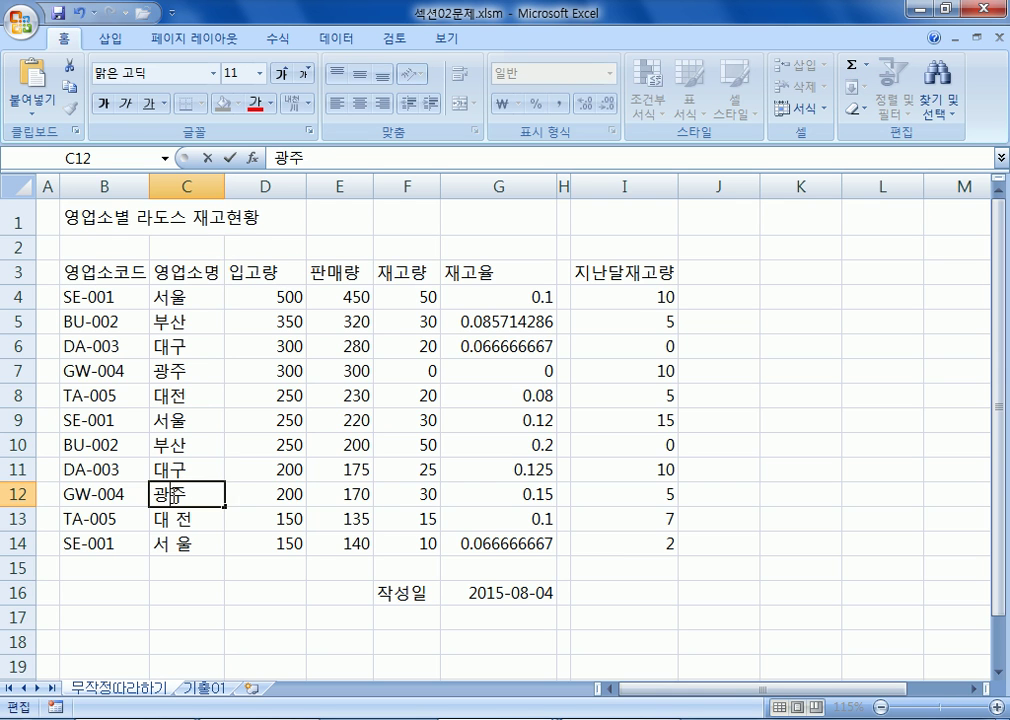
pyautogui.click(162, 518)
pyautogui.doubleClick(168, 518)
pyautogui.press('BackSpace')
pyautogui.click(165, 542)
pyautogui.doubleClick(169, 543)
pyautogui.press('BackSpace')
pyautogui.click(181, 591)
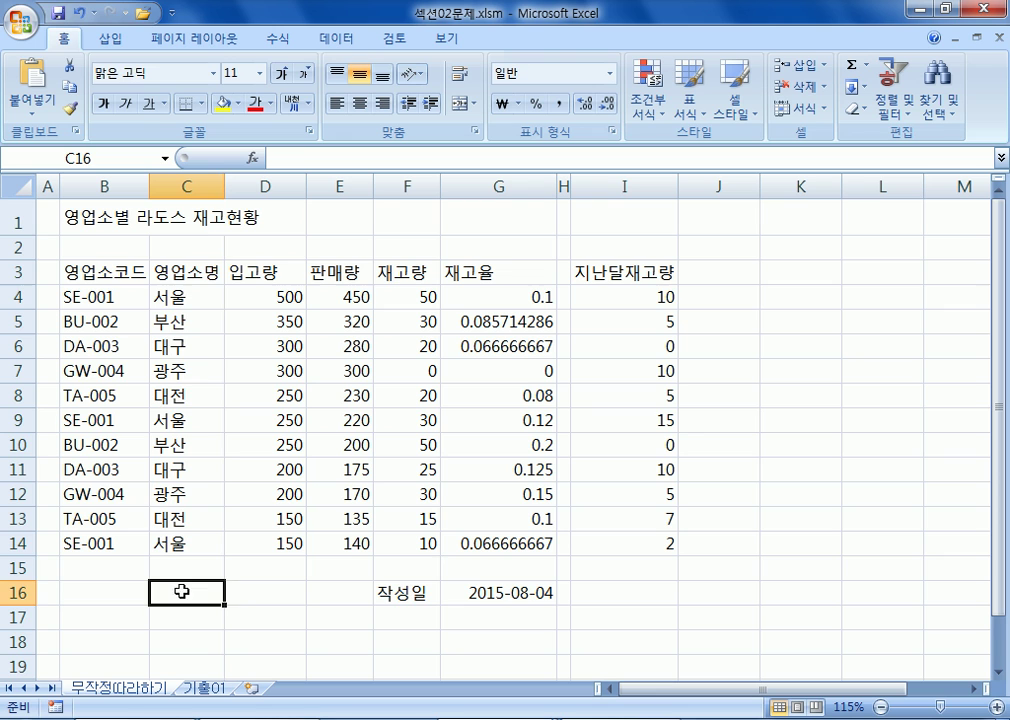
pyautogui.click(188, 297)
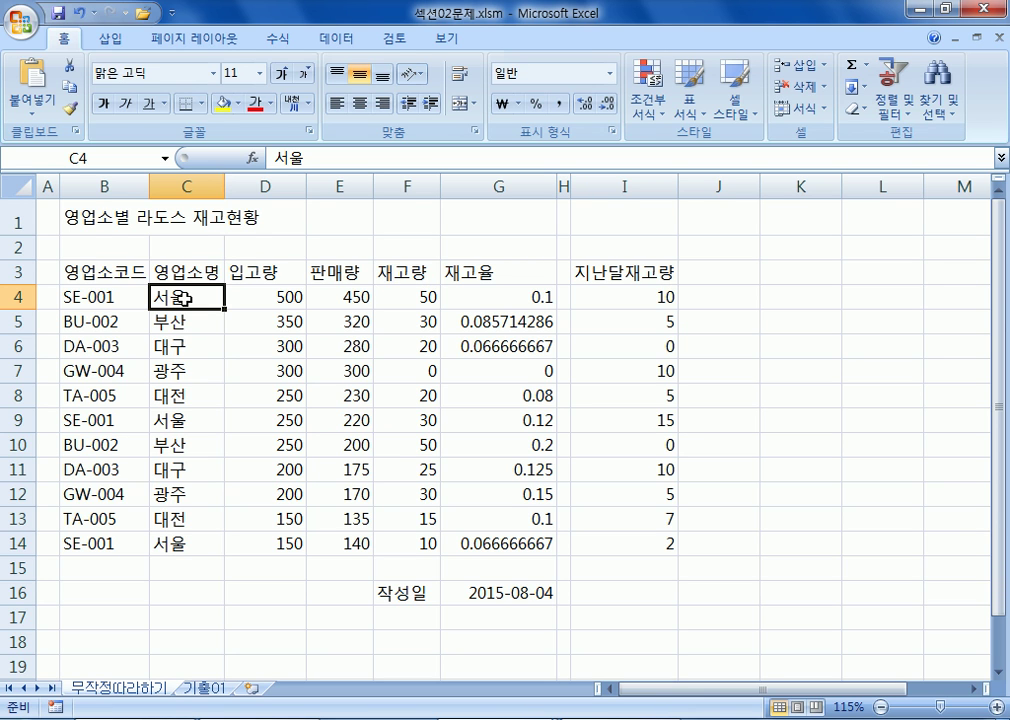
pyautogui.click(148, 570)
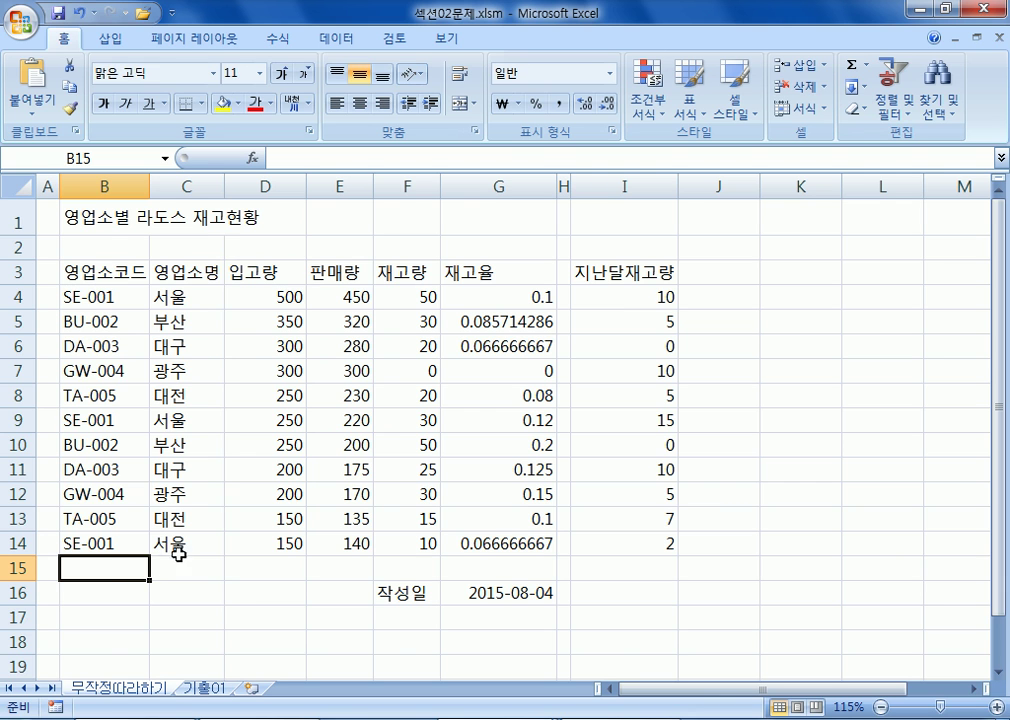
# Switch to the Notepad notes and add the heading 셀 주소 after a blank line below 새로 입력
pyautogui.hotkey('alt', 'Tab')
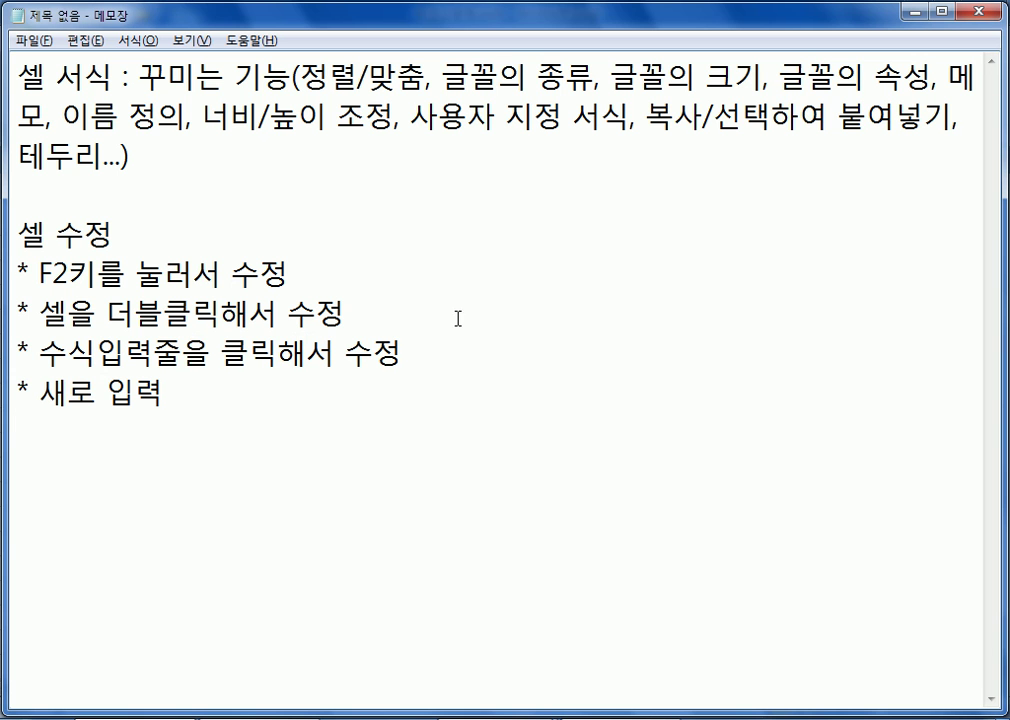
pyautogui.press('Return')
pyautogui.write('셀')
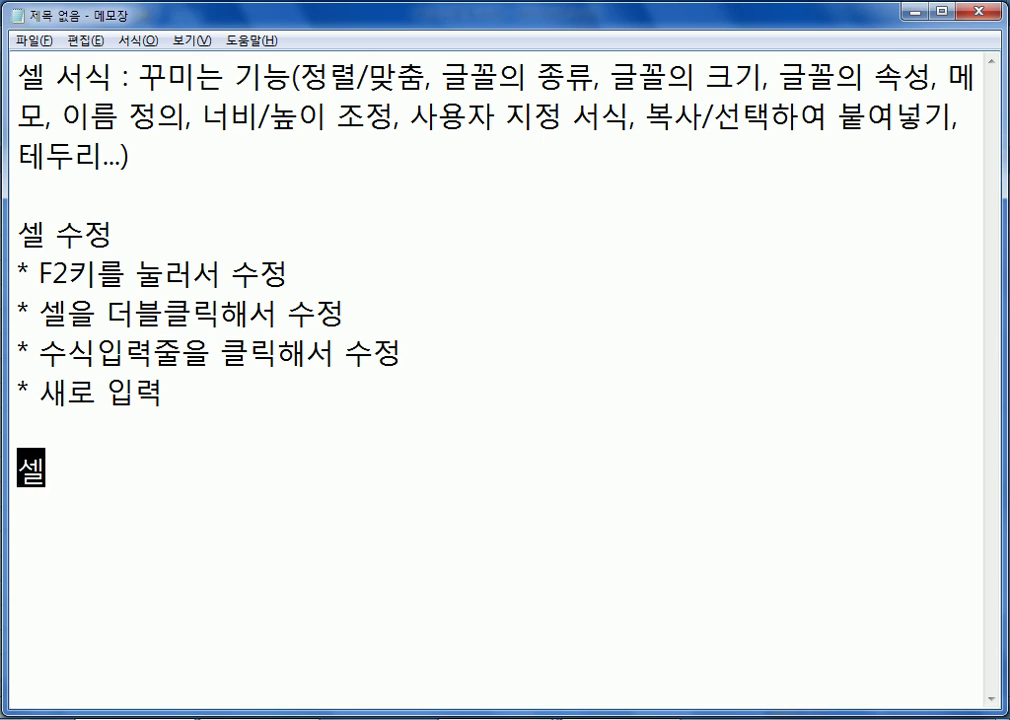
pyautogui.write(' 줏소')
pyautogui.press('Return')
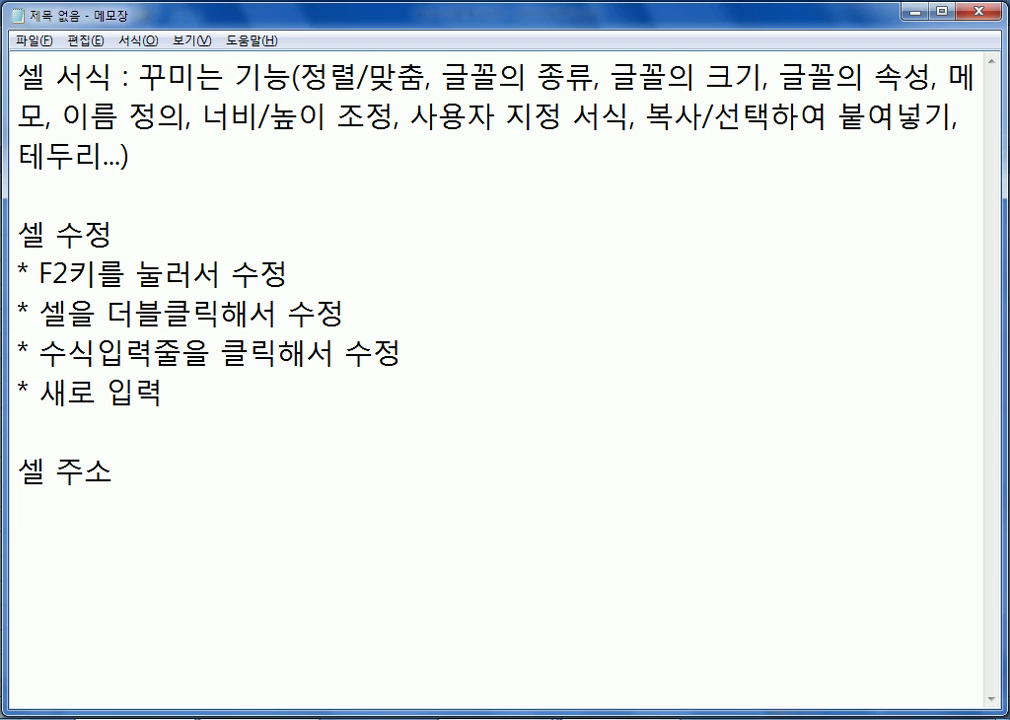
# Add several blank lines below the 셀 주소 heading and write 칸과 줄이 만나는 곳 directly beneath it
pyautogui.press('Return')
pyautogui.press('Return')
pyautogui.press('Return')
pyautogui.press('Return')
pyautogui.press('Return')
pyautogui.press('Return')
pyautogui.press('Return')
pyautogui.press('Return')
pyautogui.press('Return')
pyautogui.press('Return')
pyautogui.click(93, 277)
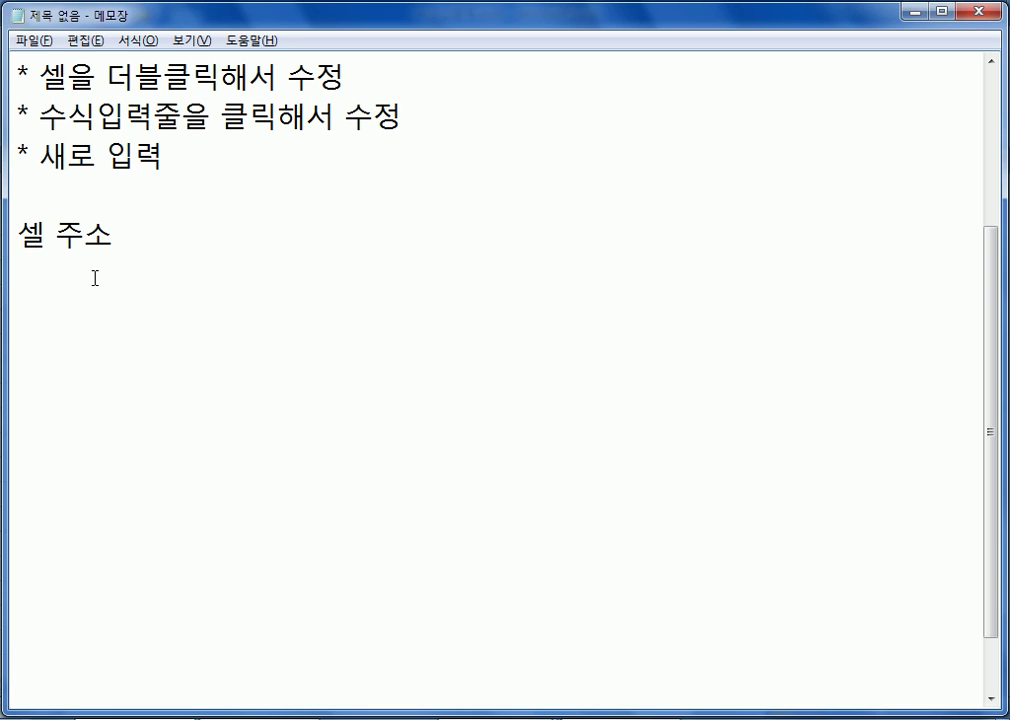
pyautogui.write('칸과 ')
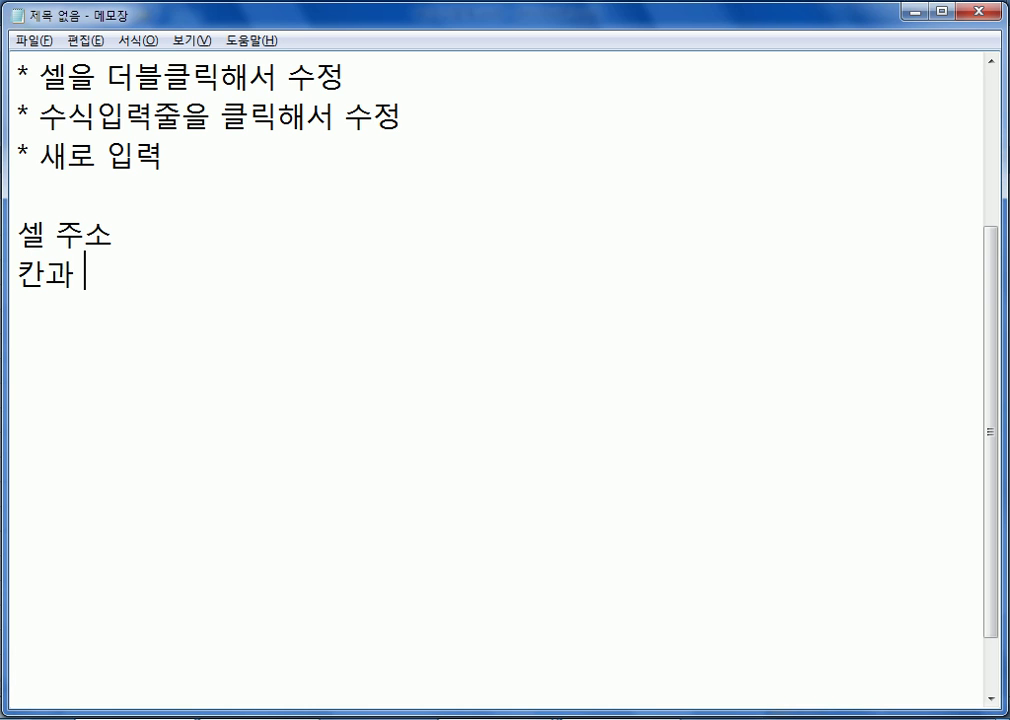
pyautogui.write('줄이 만나는 ')
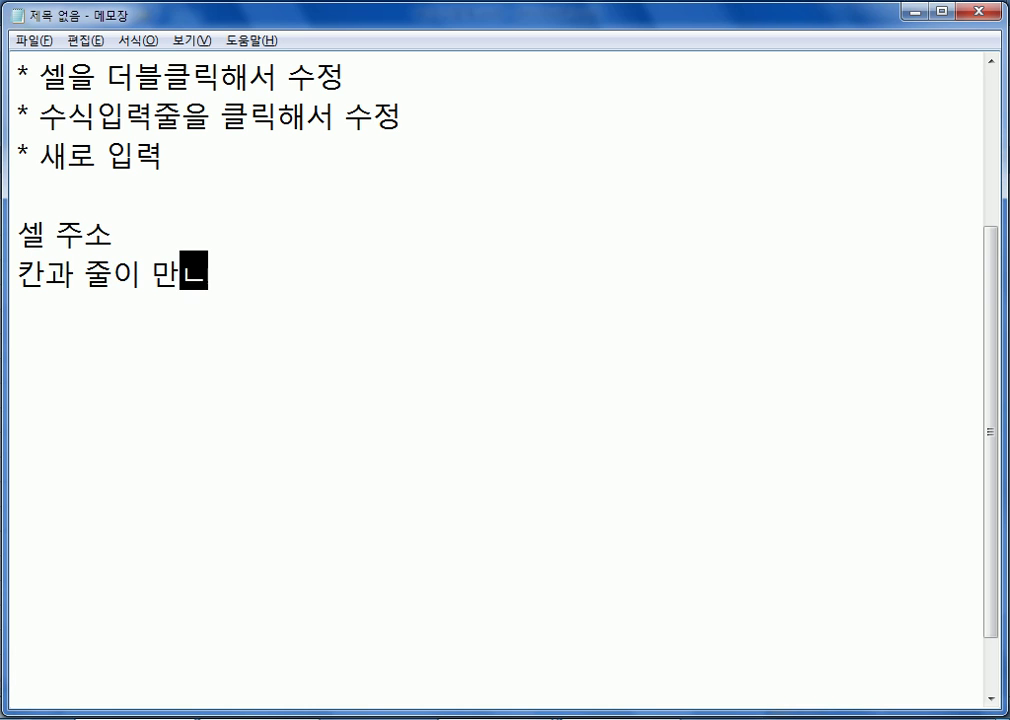
pyautogui.write('곳')
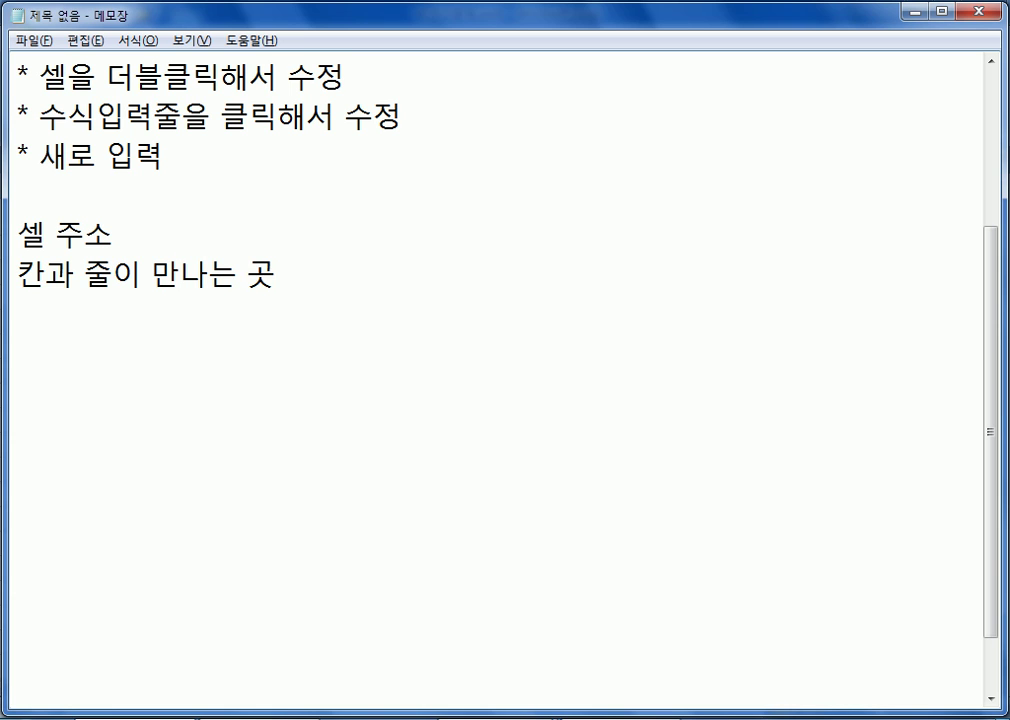
# Append the opening of an example, (예, A1, after 칸과 줄이 만나는 곳 in the notes
pyautogui.write(' (예)')
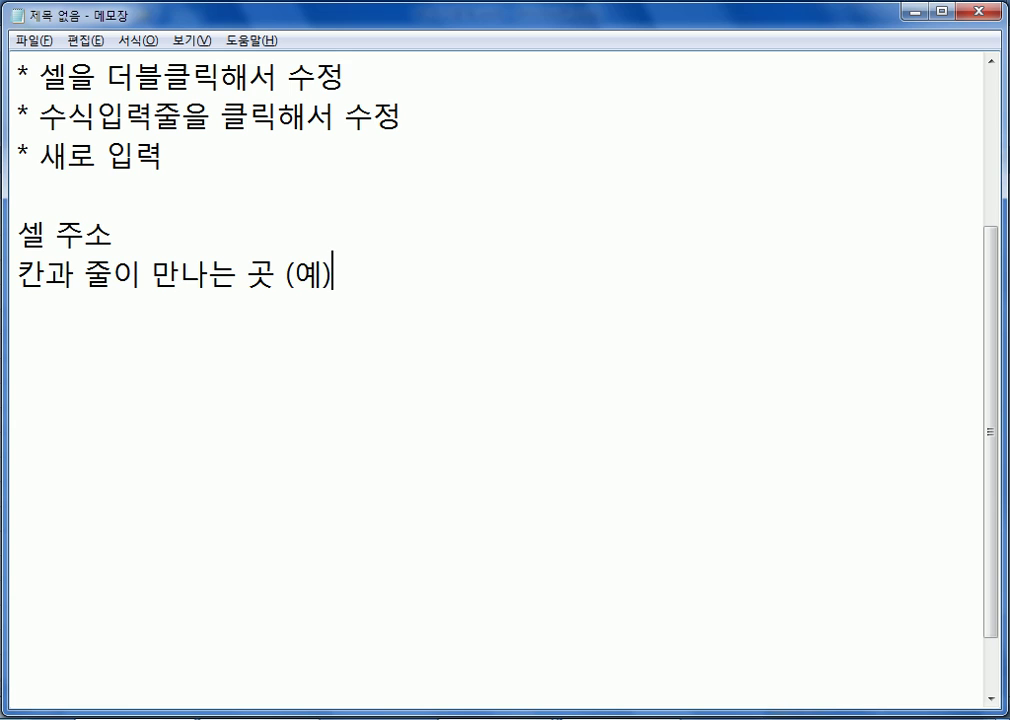
pyautogui.press('BackSpace')
pyautogui.write(', 1')
pyautogui.press('BackSpace')
pyautogui.write('A1')
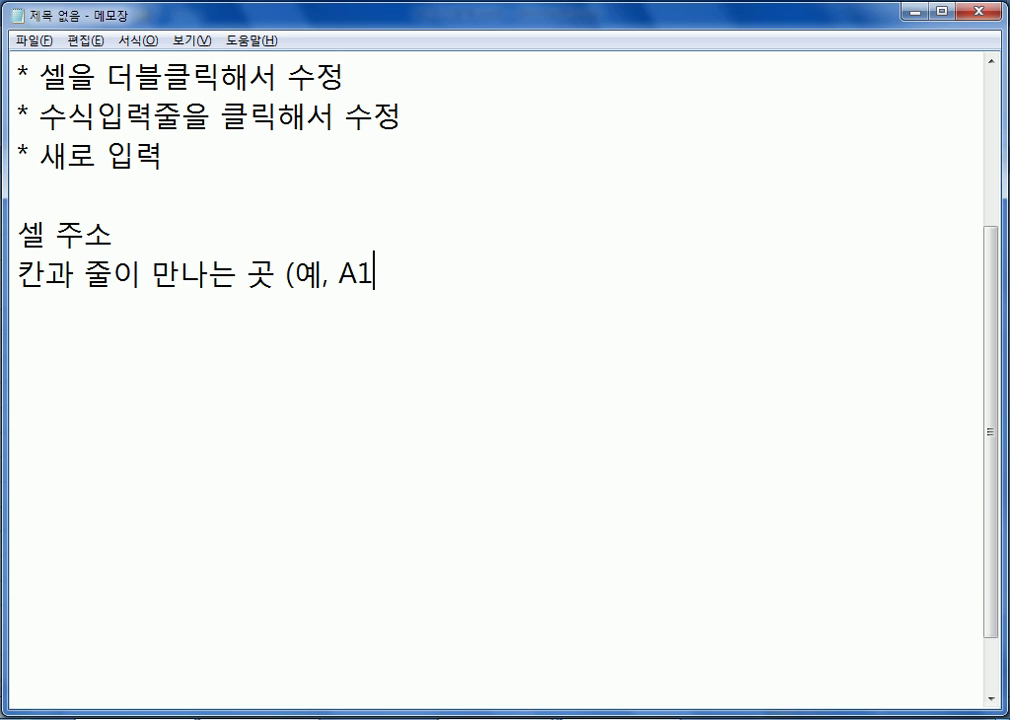
# Complete the A1 example with the explanation : A번째 칸과 1번째 줄이 만난 곳)
pyautogui.write(' : ㅁ')
pyautogui.press('BackSpace')
pyautogui.write('A바번째 칸ㄱ')
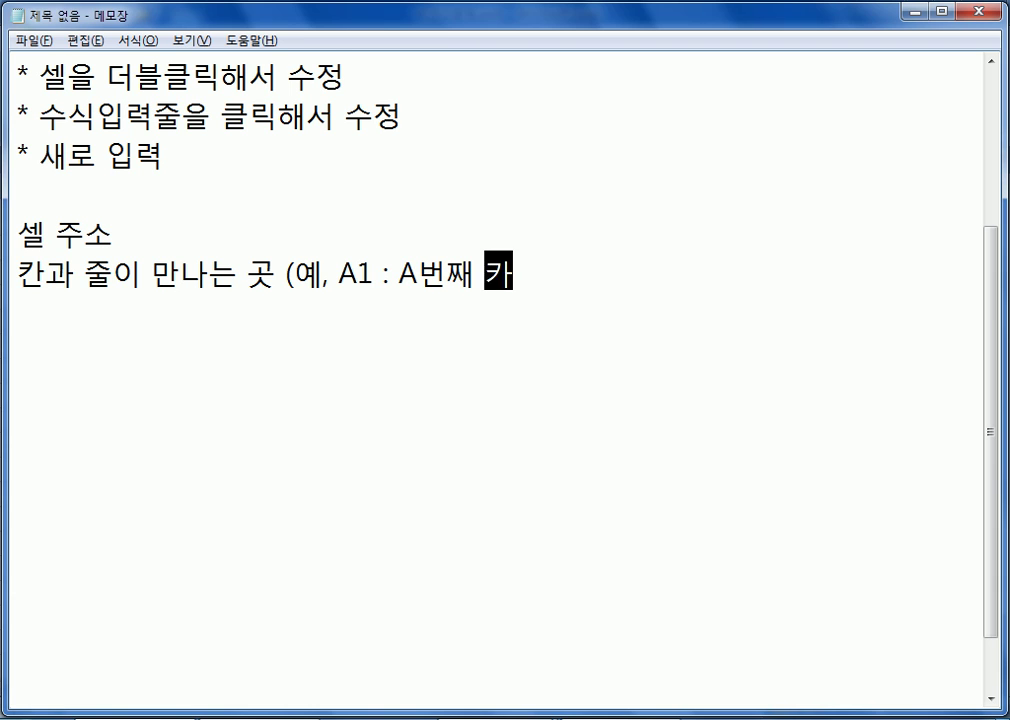
pyautogui.write('ㅘ 1qjs')
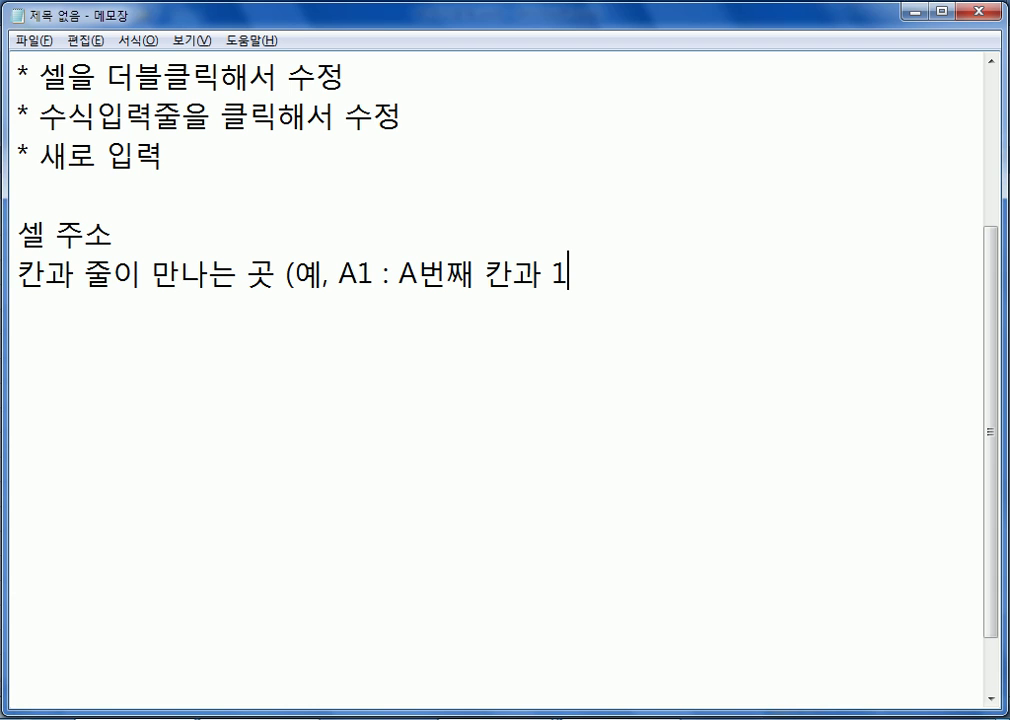
pyautogui.press('BackSpace')
pyautogui.press('BackSpace')
pyautogui.press('BackSpace')
pyautogui.press('Hangul')
pyautogui.write('번째 주')
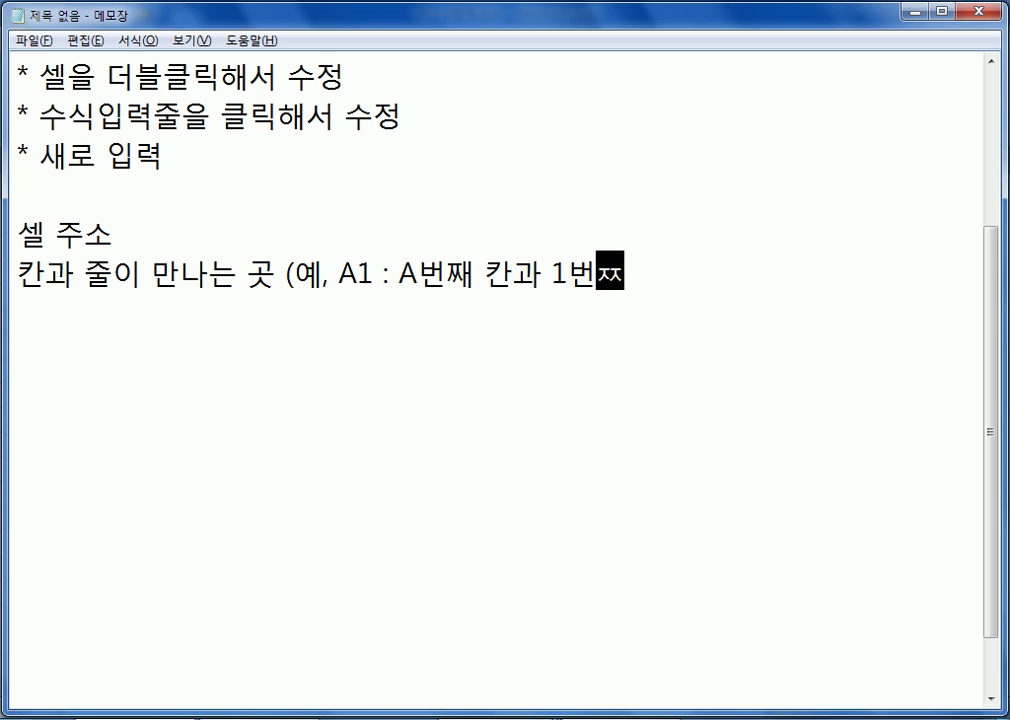
pyautogui.write('ㄹ이 만난')
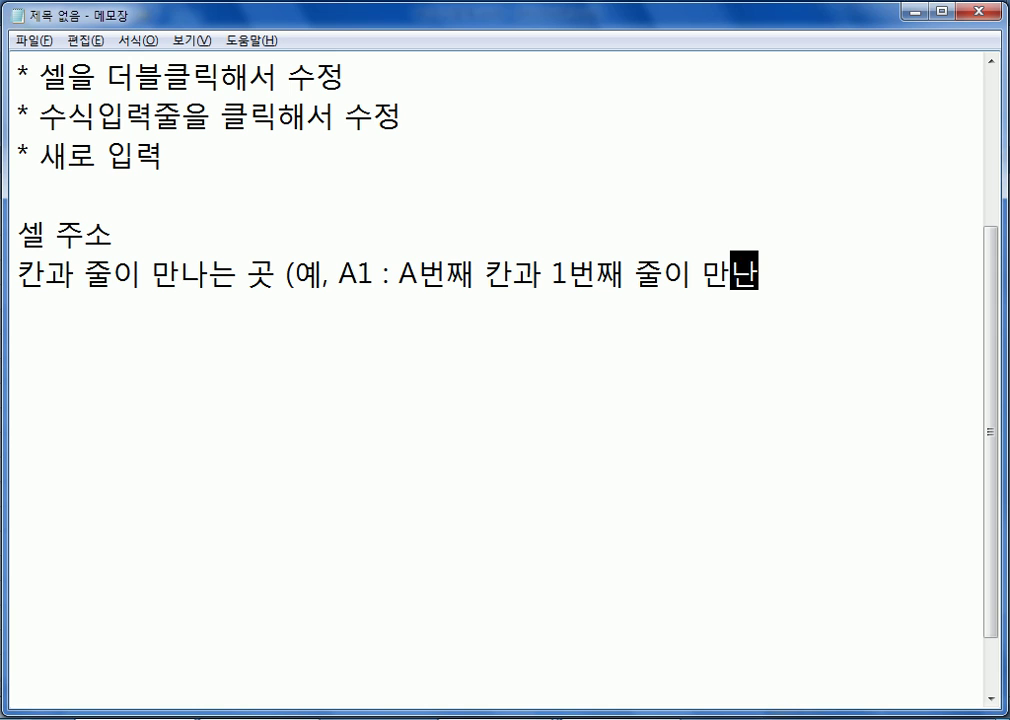
pyautogui.write(' 곳')
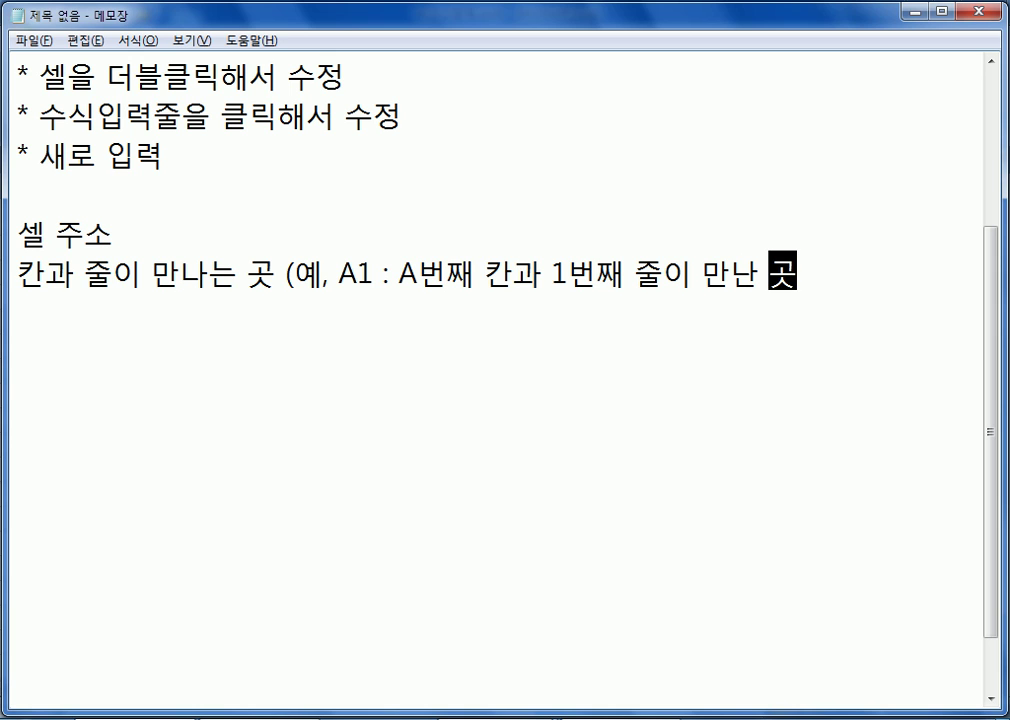
pyautogui.write(')')
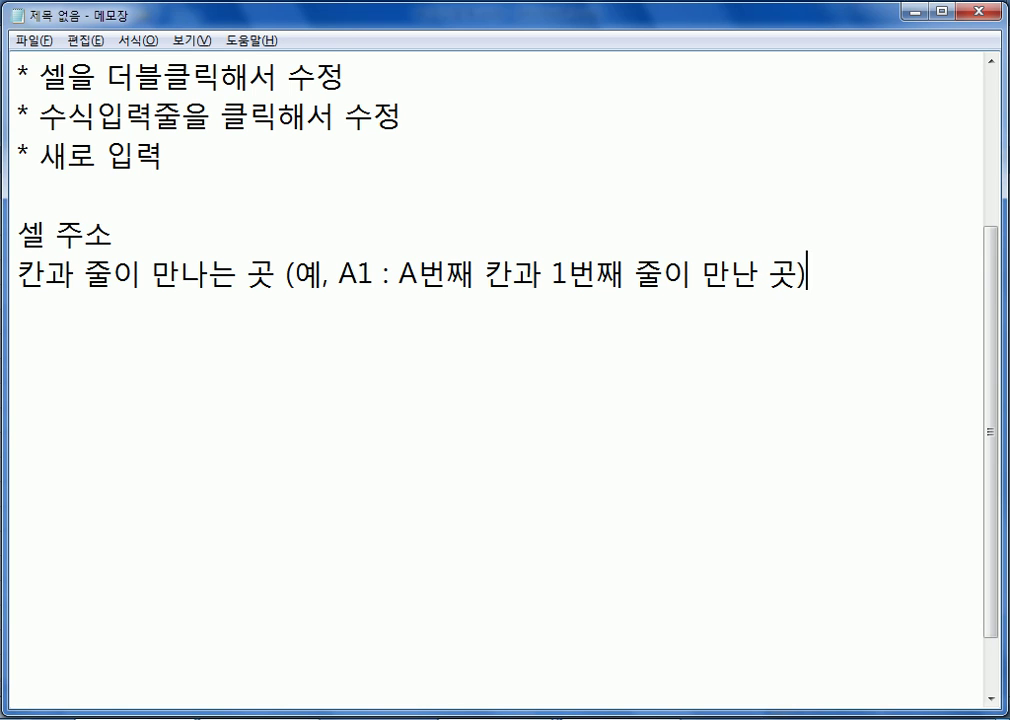
# Write the cell range A1:E9 on its own line below the A1 example
pyautogui.press('Return')
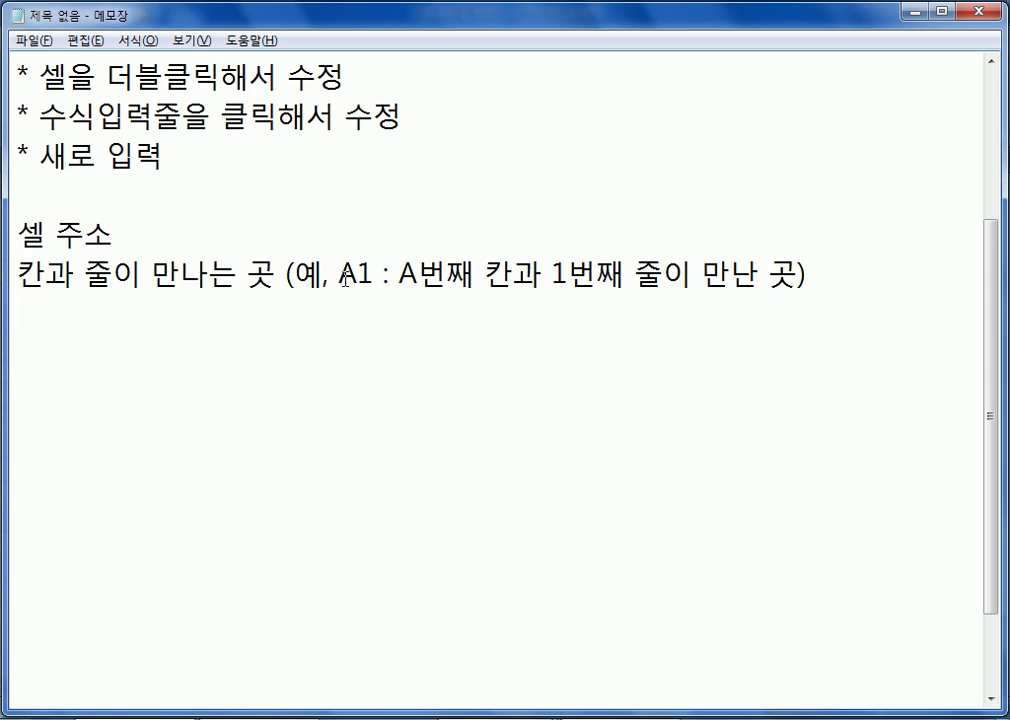
pyautogui.moveTo(340, 277); pyautogui.dragTo(370, 283)
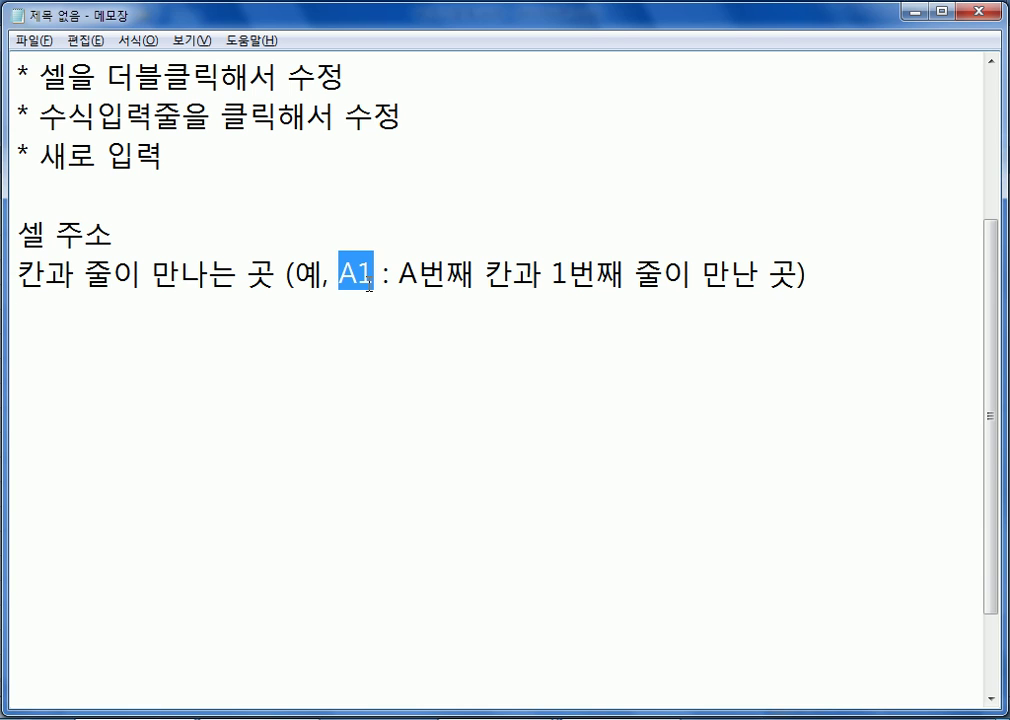
pyautogui.click(250, 341)
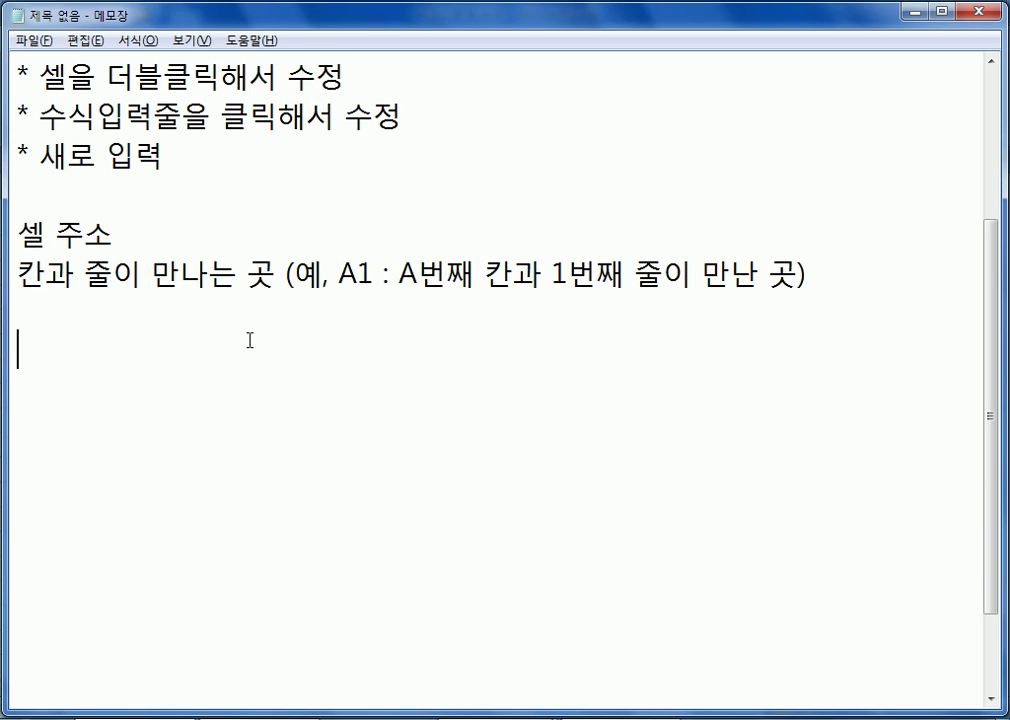
pyautogui.write('ㅁ')
pyautogui.press('BackSpace')
pyautogui.press('Hangul')
pyautogui.write('A1:E9')
pyautogui.press('Return')
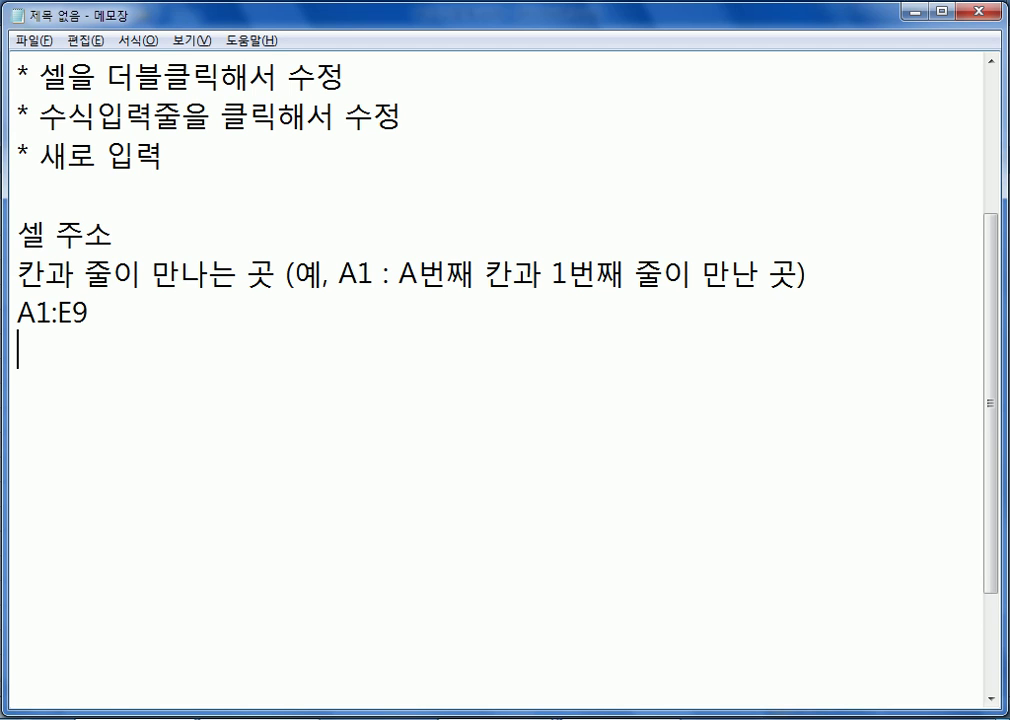
# Add the line 주소로 표기하는 것이 편리할 지, 이름으로 표기하는 것이 편리할 지? below A1:E9
pyautogui.write('주소로 표')
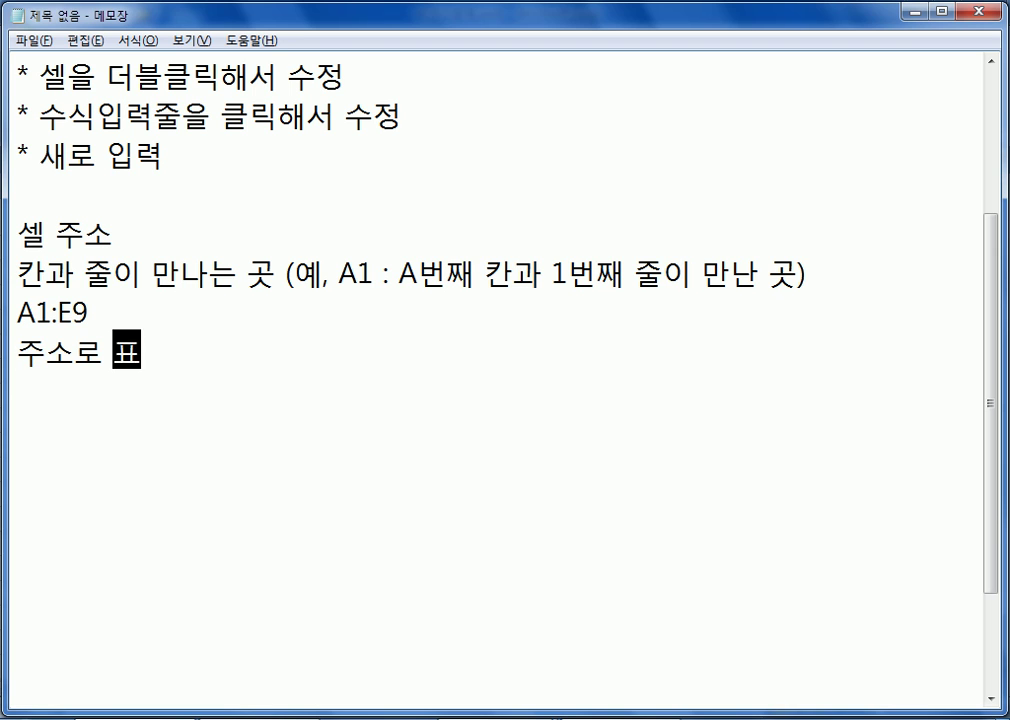
pyautogui.write('기하는 것이 피')
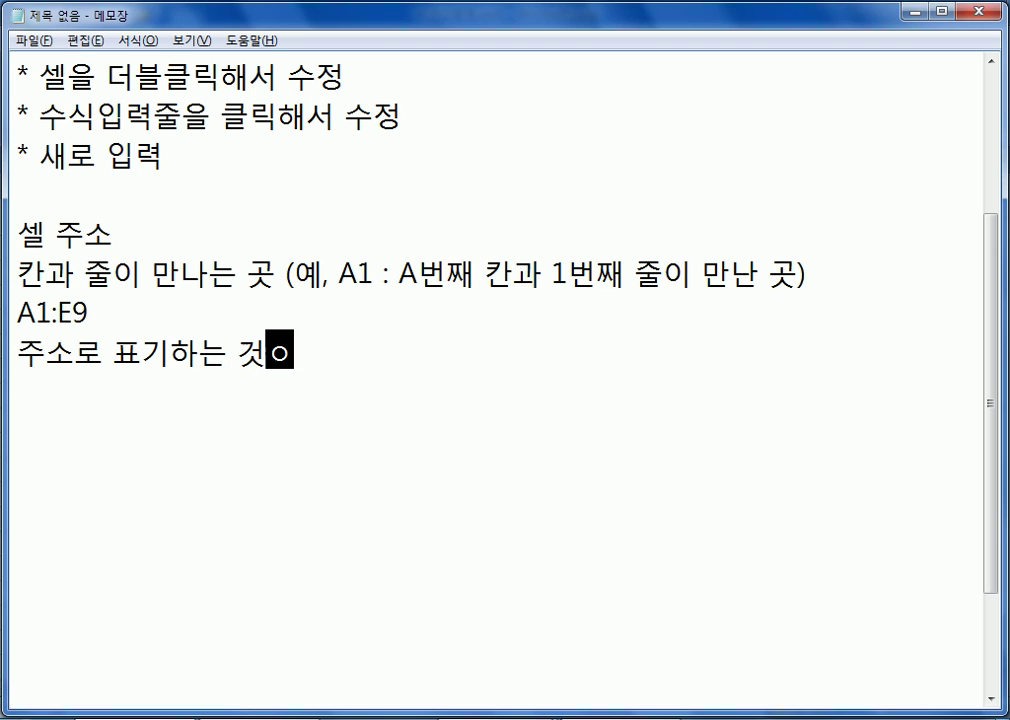
pyautogui.write('편리할')
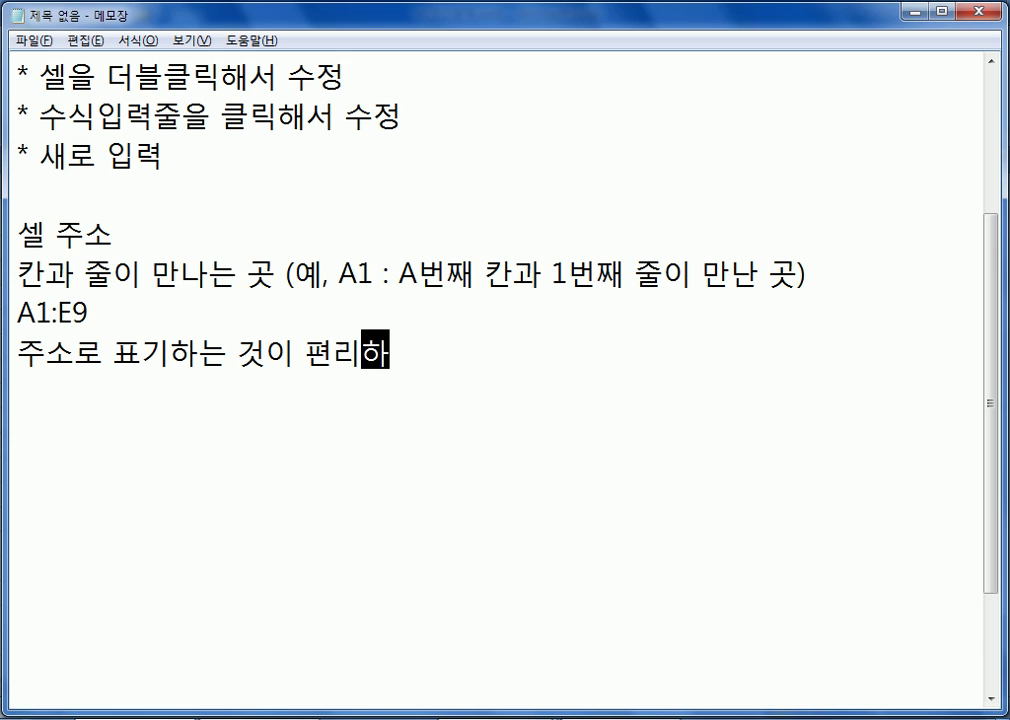
pyautogui.write(' 지, ')
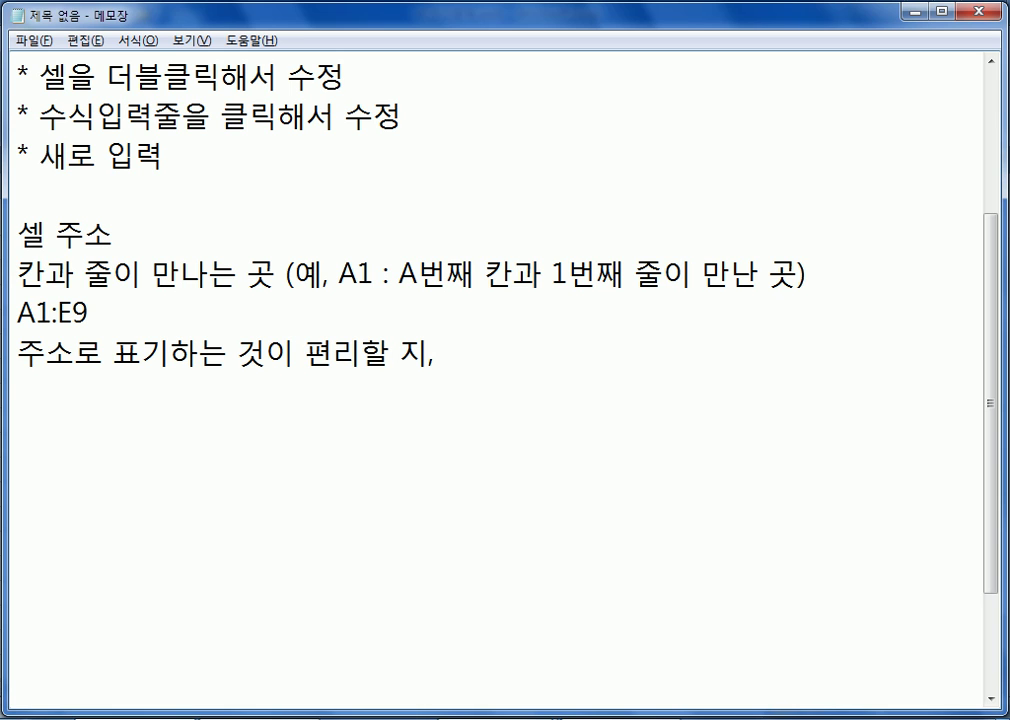
pyautogui.write('이름으로 ')
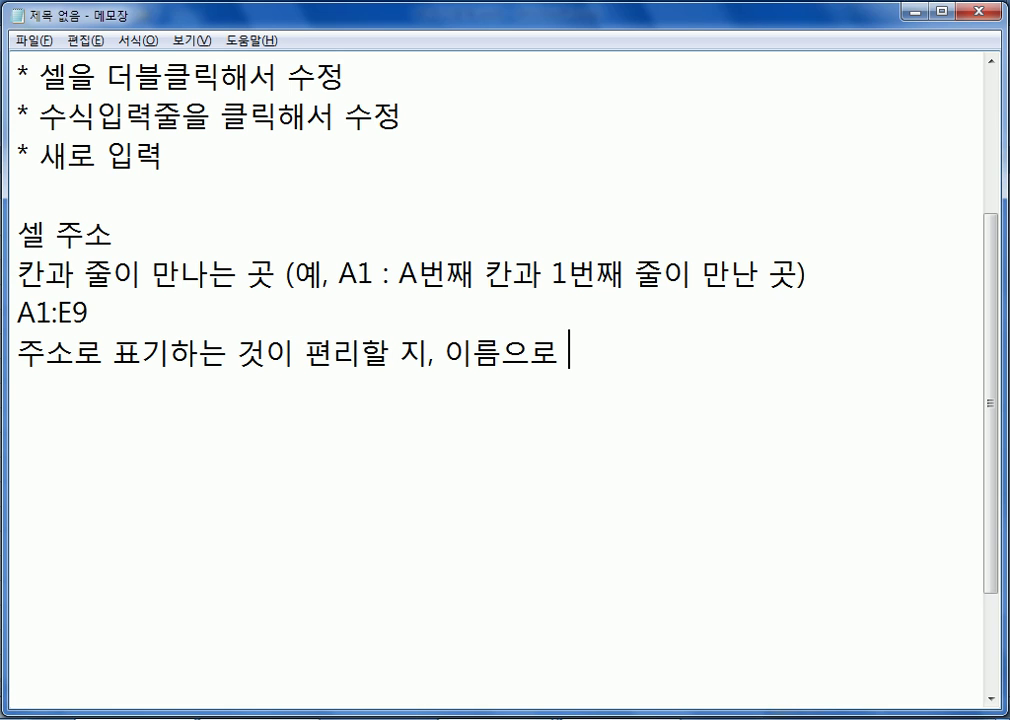
pyautogui.write('표기하는 것')
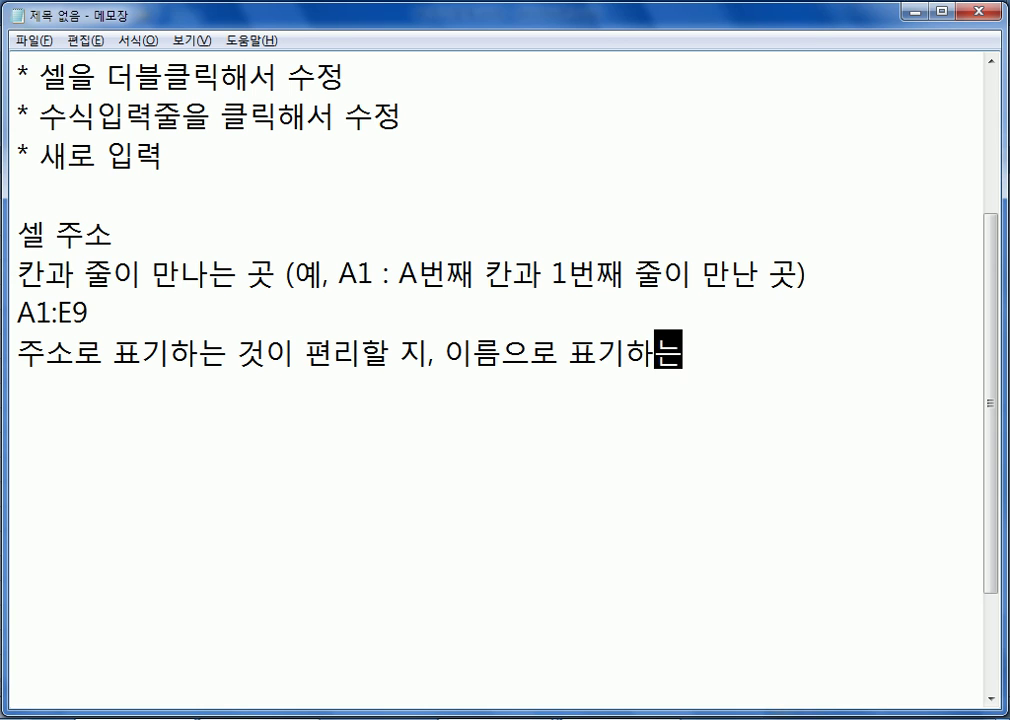
pyautogui.write('이 편리할 ')
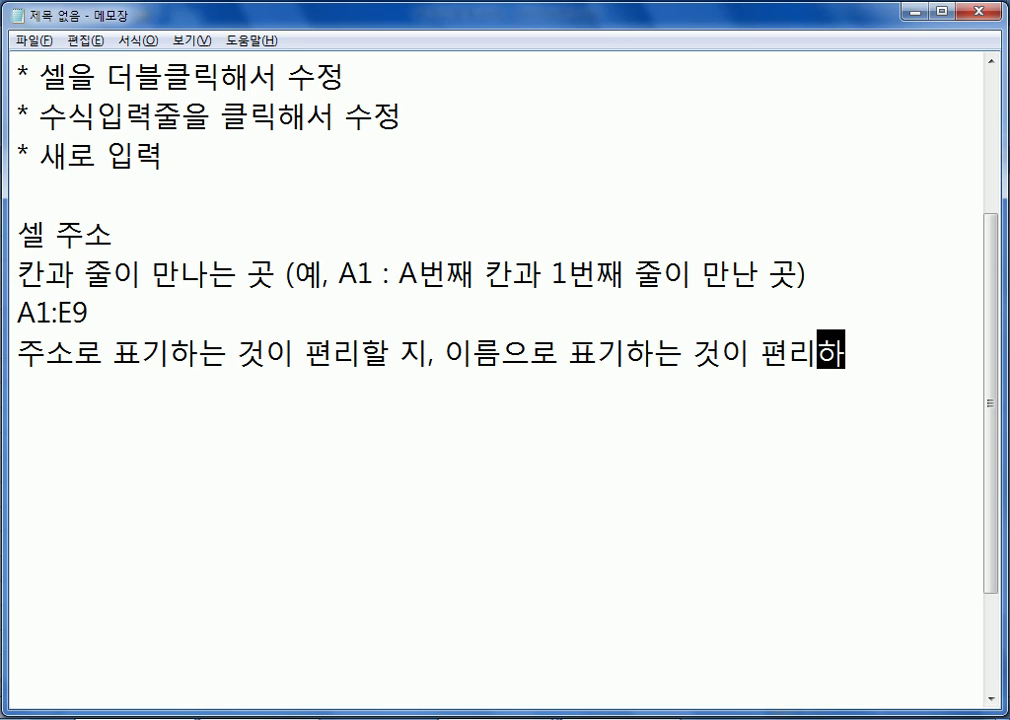
pyautogui.write('지?')
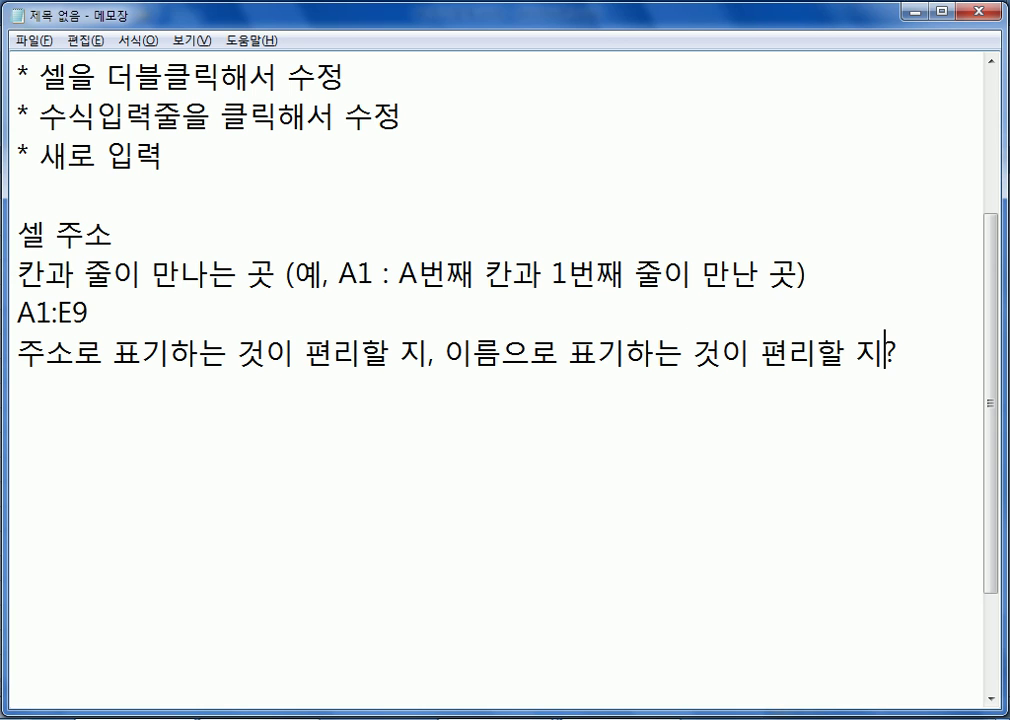
# Insert a question mark after the first 편리할 지 and start a new line below the sentence
pyautogui.hotkey('ctrl', 'Left')
pyautogui.hotkey('ctrl', 'Left')
pyautogui.hotkey('ctrl', 'Left')
pyautogui.hotkey('ctrl', 'Left')
pyautogui.hotkey('ctrl', 'Left')
pyautogui.hotkey('ctrl', 'Left')
pyautogui.write('?')
pyautogui.press('End')
pyautogui.press('Return')
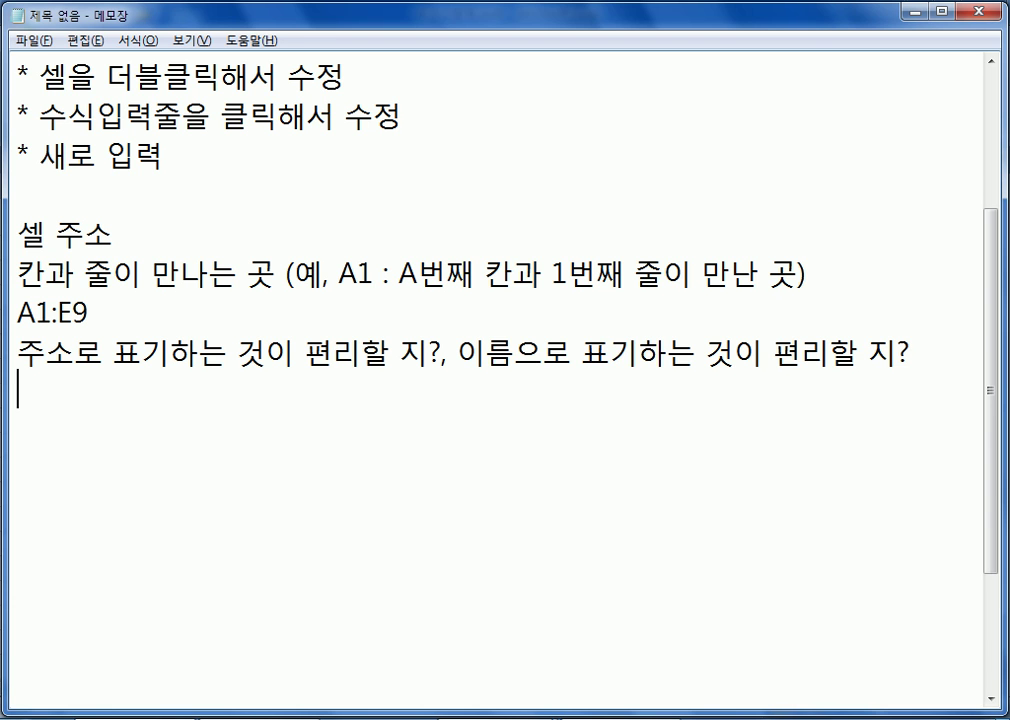
# Switch to the Excel workbook and select the 재고율 values in G4:G14
pyautogui.hotkey('alt', 'Tab')
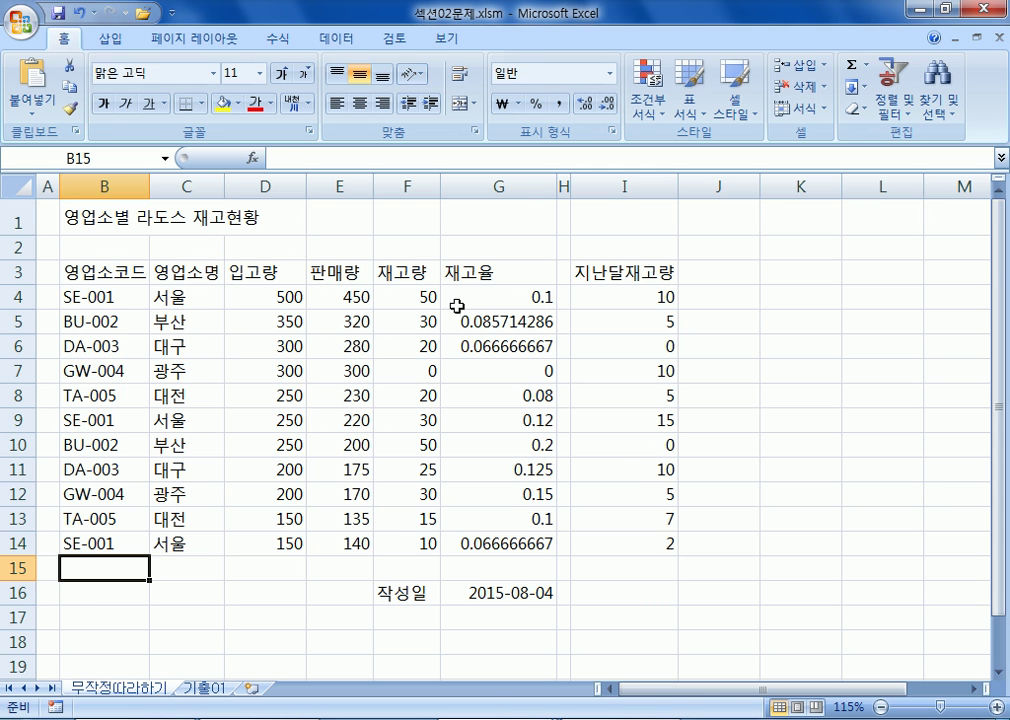
pyautogui.moveTo(478, 298); pyautogui.dragTo(480, 540)
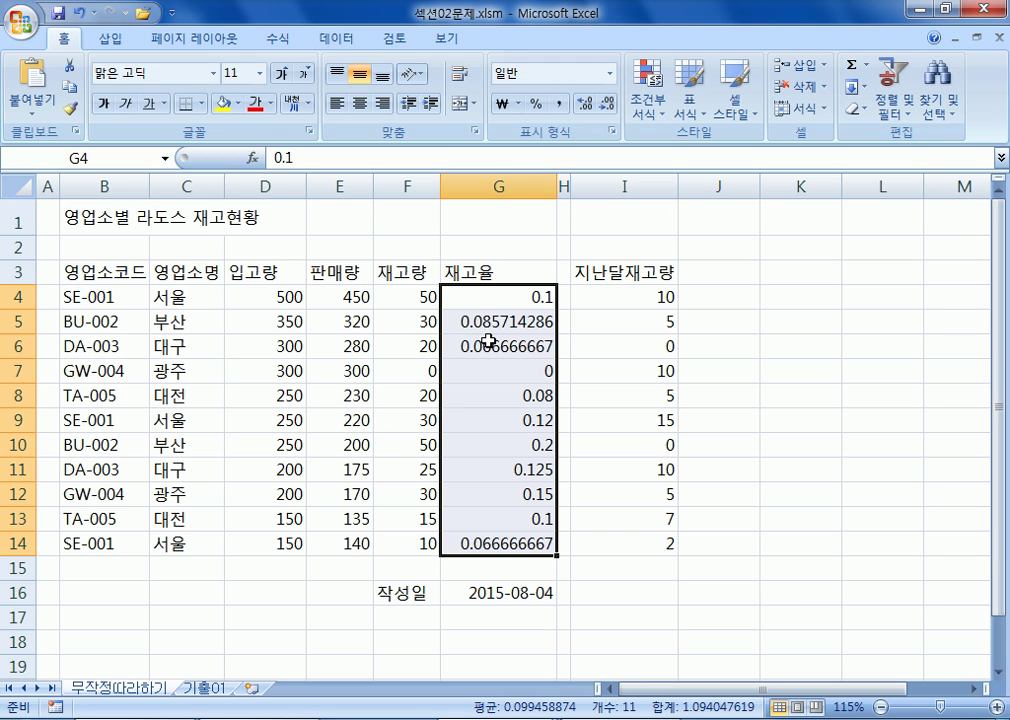
pyautogui.moveTo(460, 298); pyautogui.dragTo(527, 548)
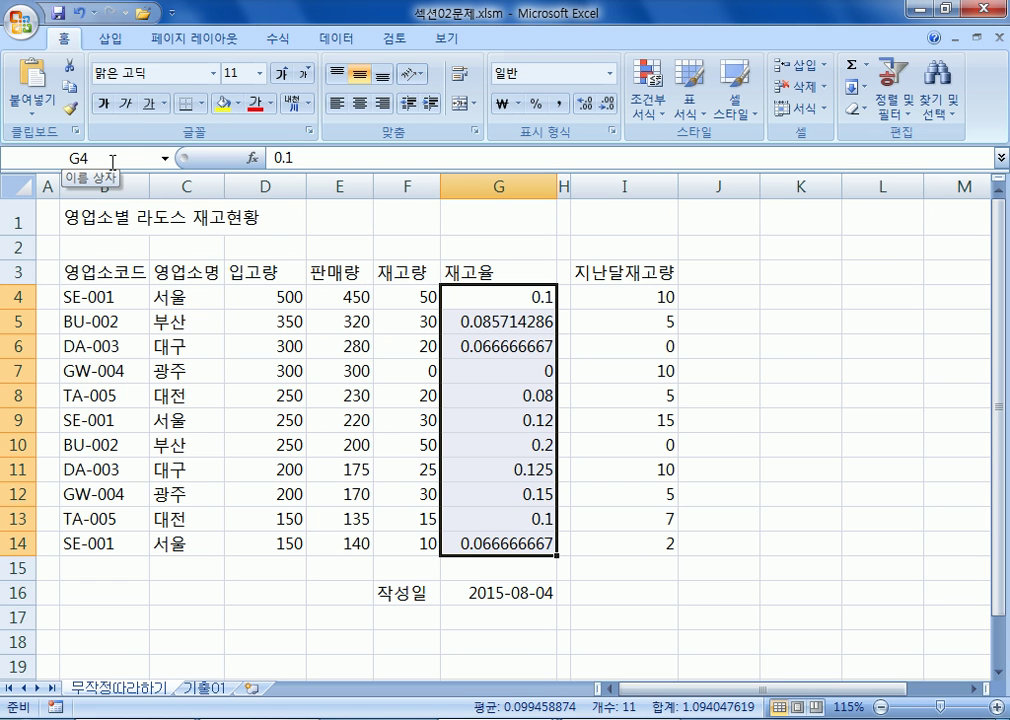
# Show the insert commands and select the blank range D19:G25 below the table
pyautogui.click(110, 38)
pyautogui.scroll(-2, 255, 596)
pyautogui.click(255, 589)
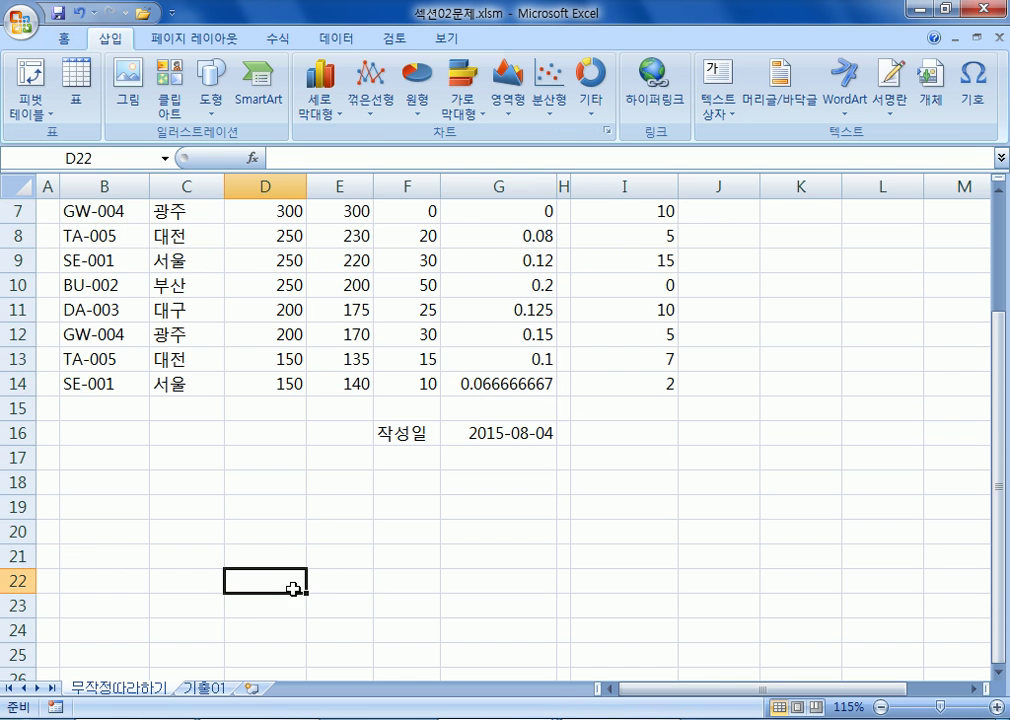
pyautogui.scroll(-3, 300, 585)
pyautogui.moveTo(258, 288); pyautogui.dragTo(455, 424)
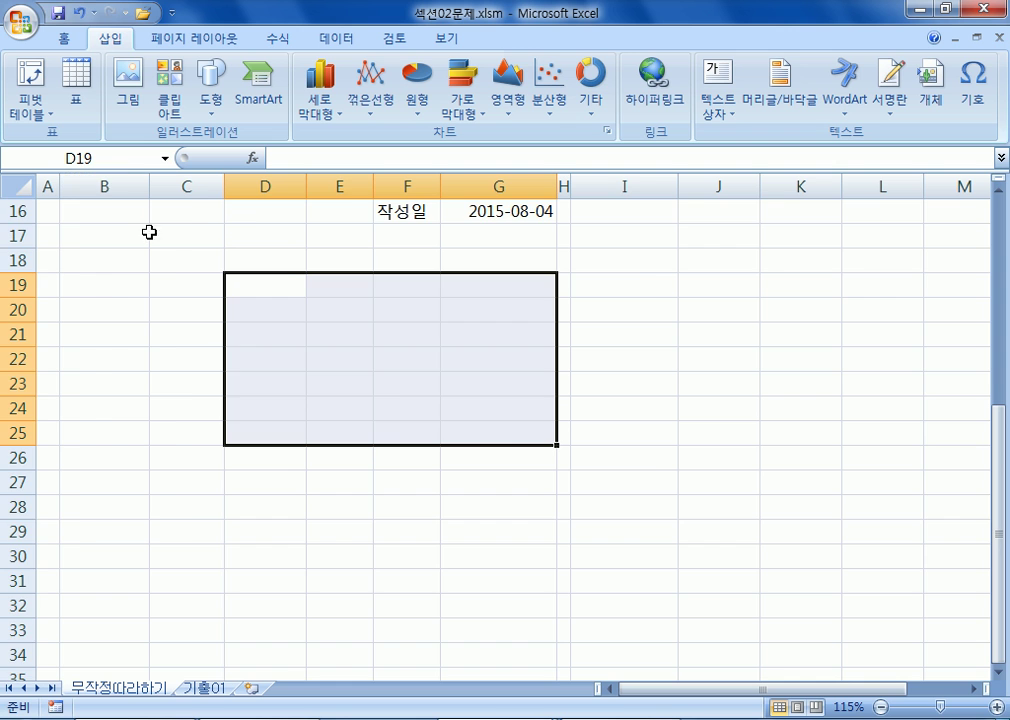
pyautogui.scroll(5, 491, 388)
# Select the 재고율 values in G4:G14 and define the range name 재고율 for them
pyautogui.moveTo(509, 300); pyautogui.dragTo(485, 540)
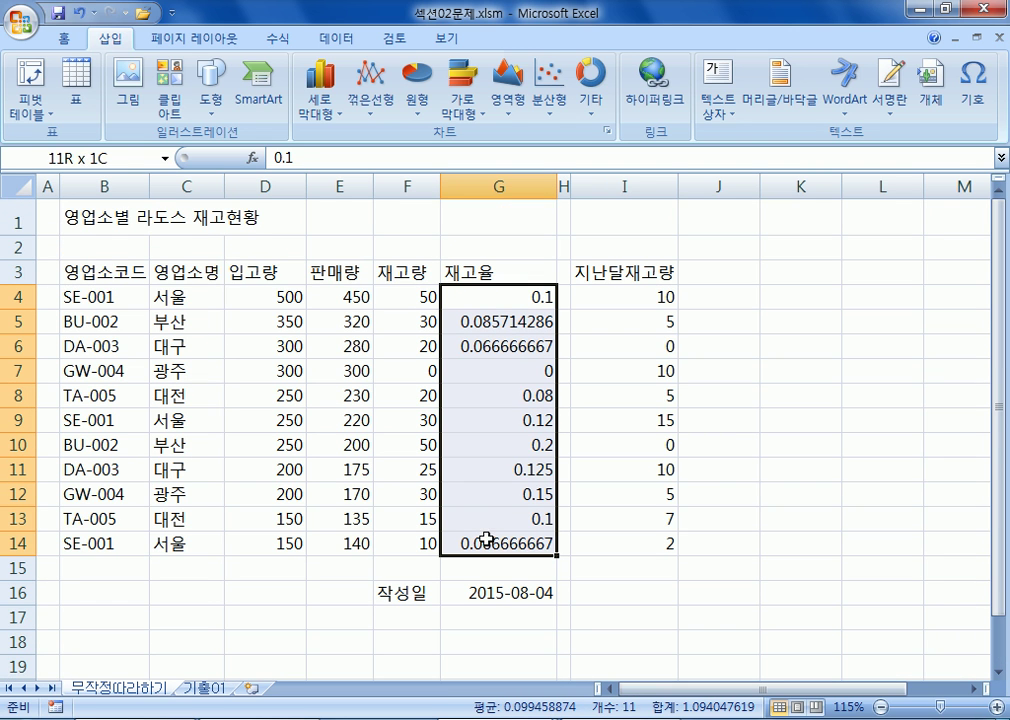
pyautogui.click(105, 157)
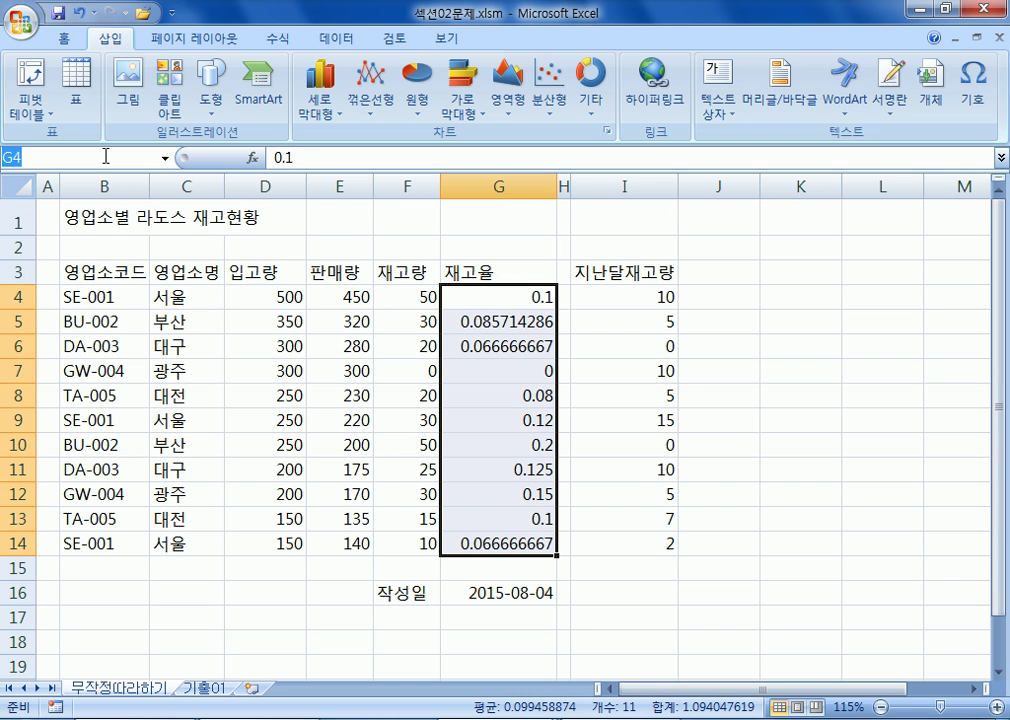
pyautogui.write('재고율')
pyautogui.press('Return')
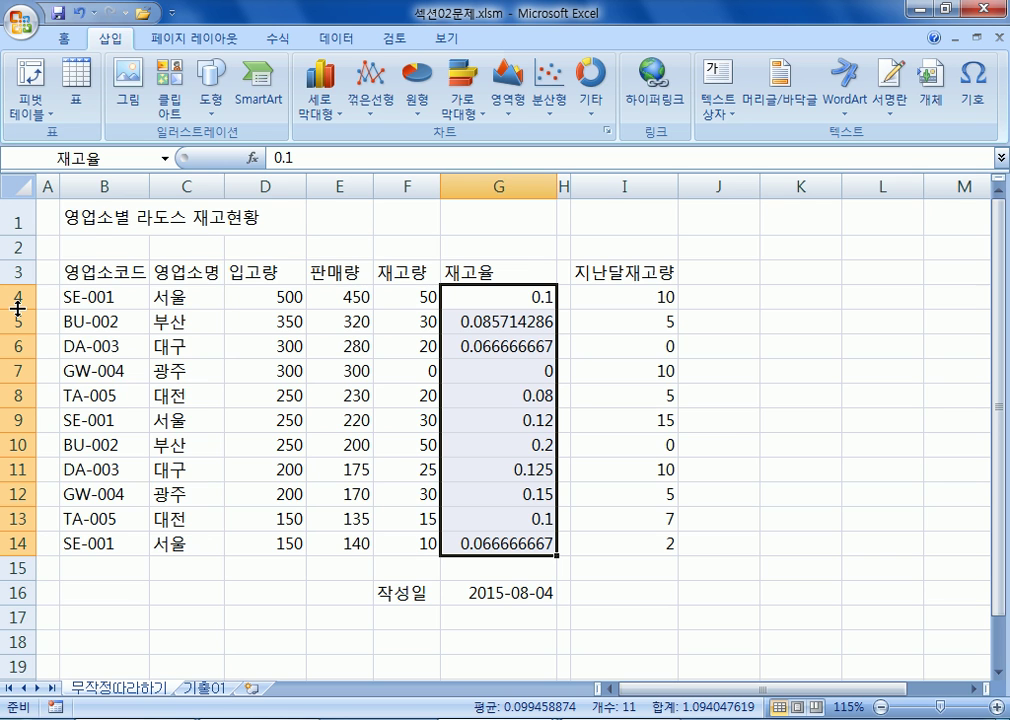
pyautogui.scroll(-3, 17, 309)
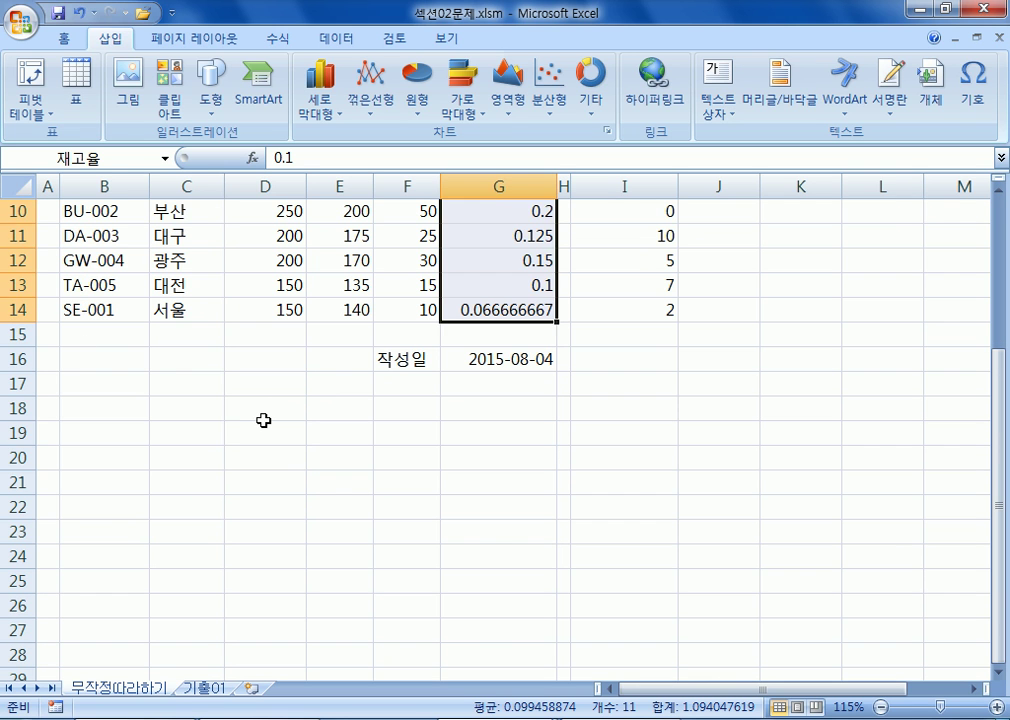
pyautogui.moveTo(264, 415); pyautogui.dragTo(264, 424)
pyautogui.click(359, 458)
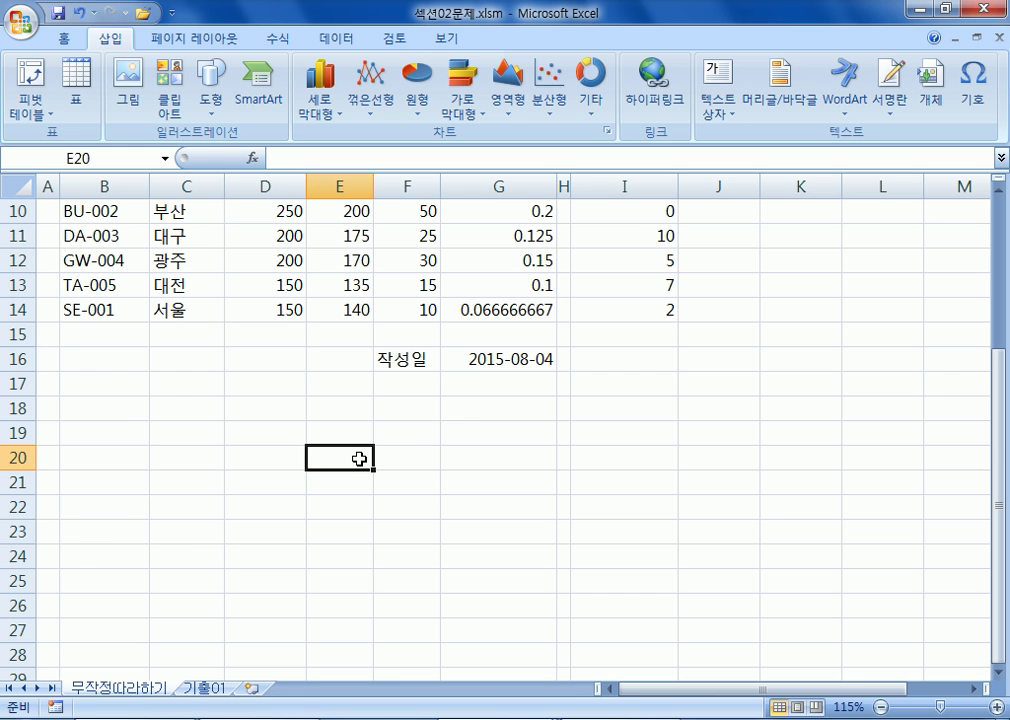
pyautogui.scroll(3, 155, 315)
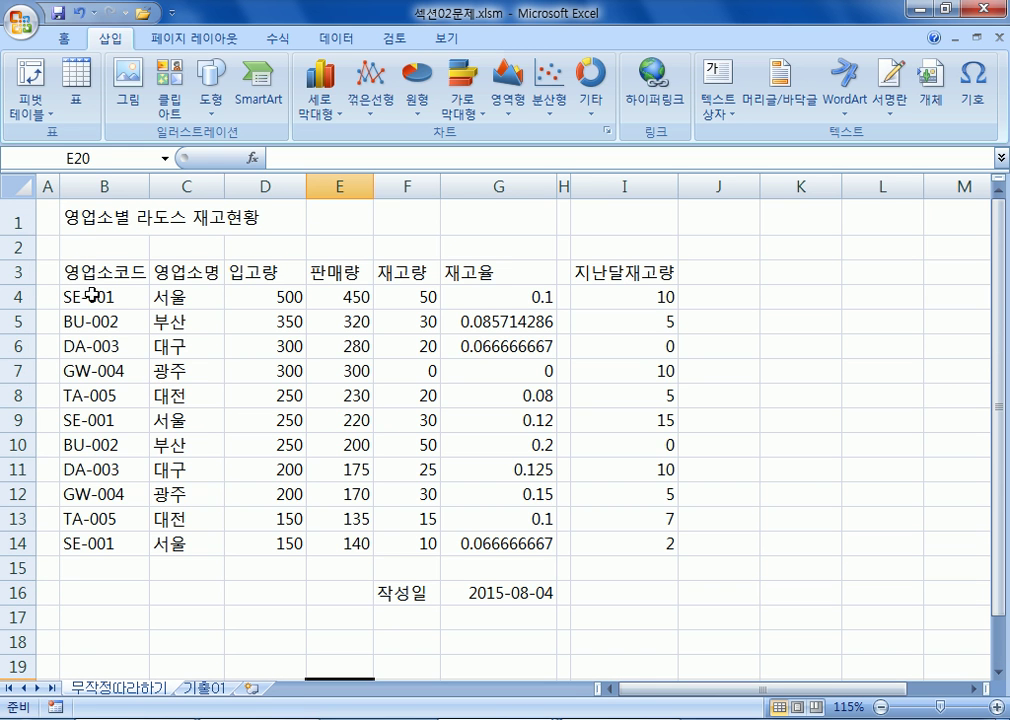
pyautogui.click(48, 222)
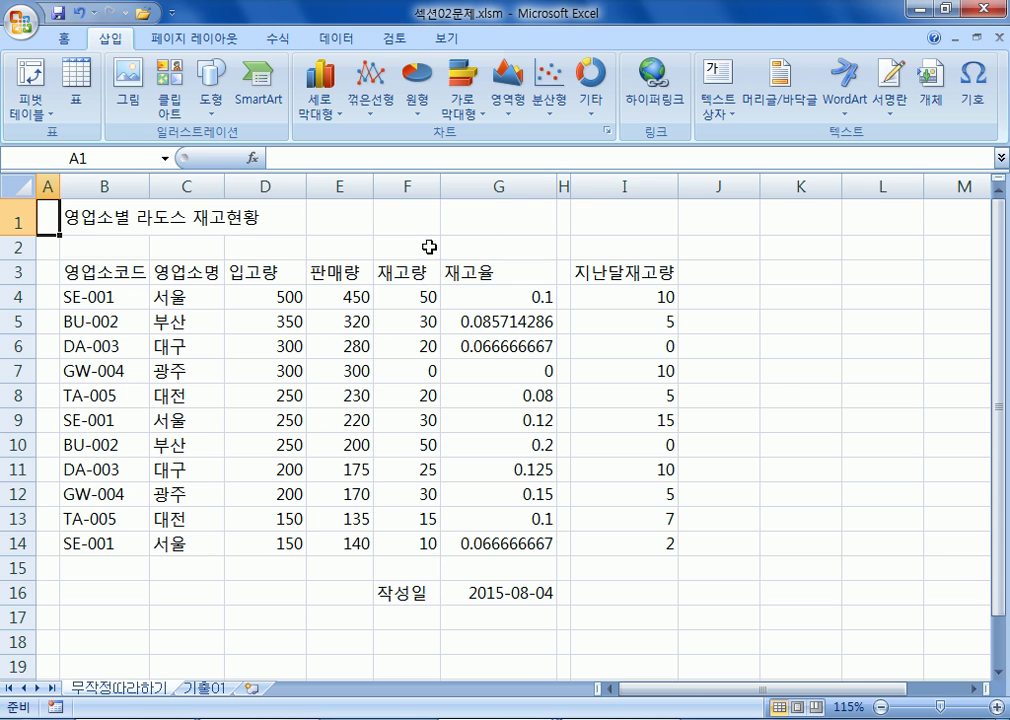
pyautogui.click(703, 437)
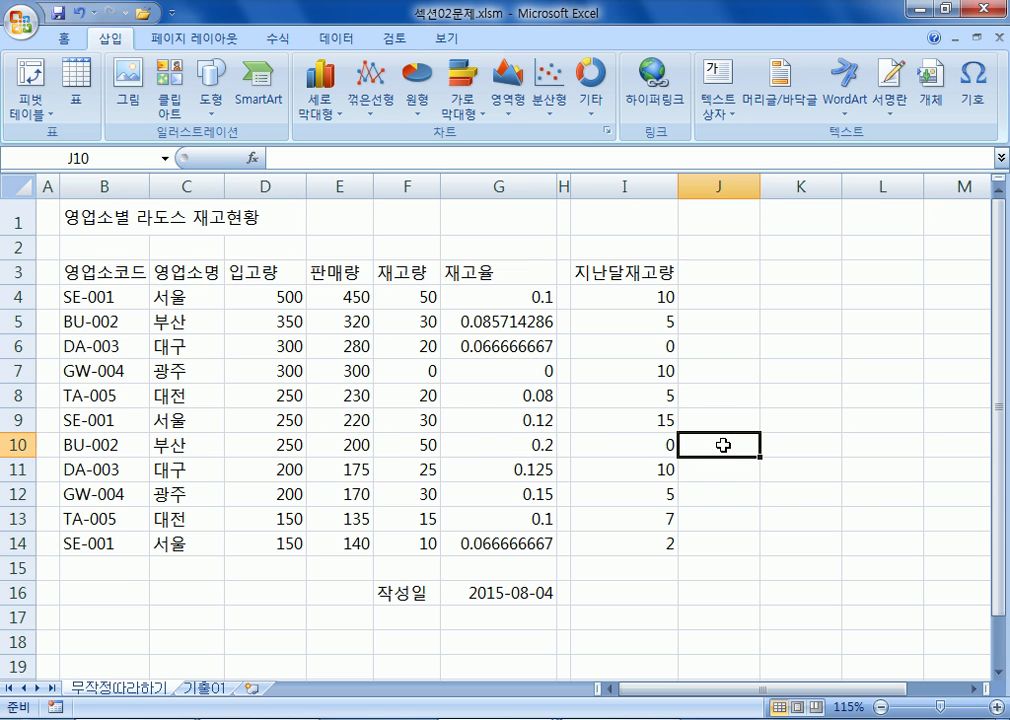
pyautogui.scroll(-4, 737, 458)
pyautogui.scroll(2, 737, 458)
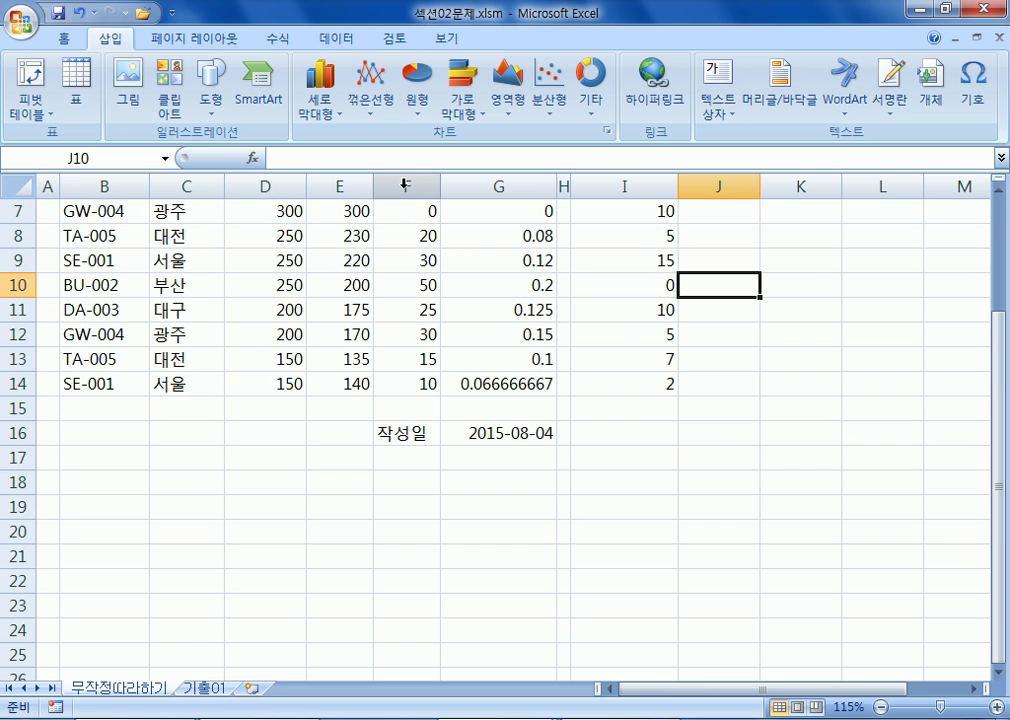
# Select blank cell F19 below the table and jump directly to cell F1000000 by its address
pyautogui.click(425, 505)
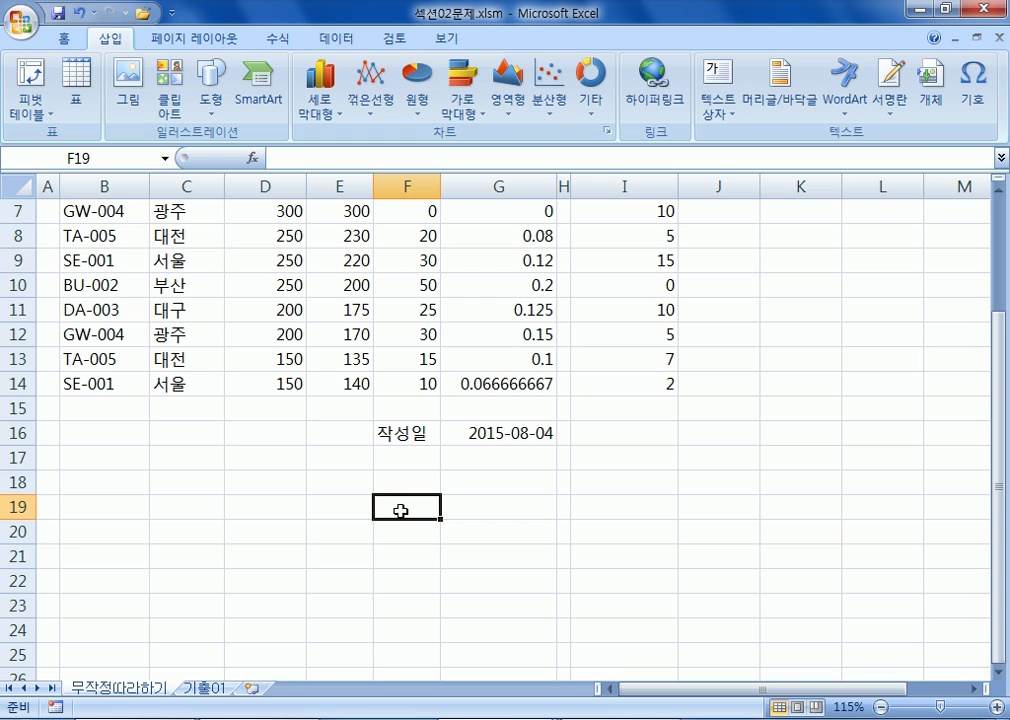
pyautogui.click(101, 155)
pyautogui.write('F1000000')
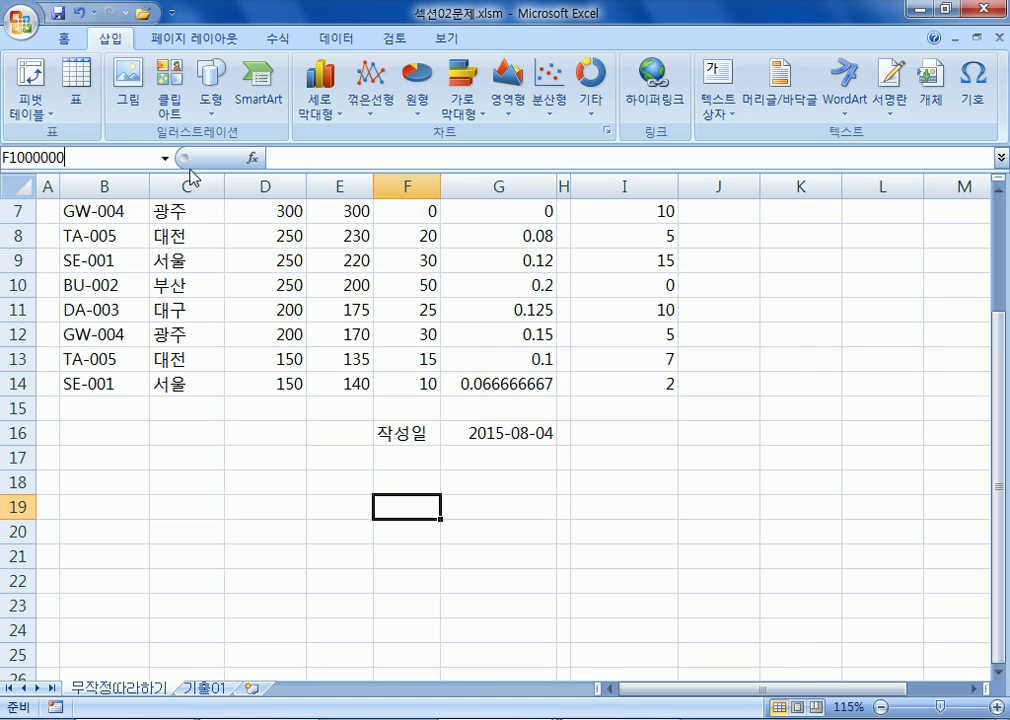
pyautogui.press('Return')
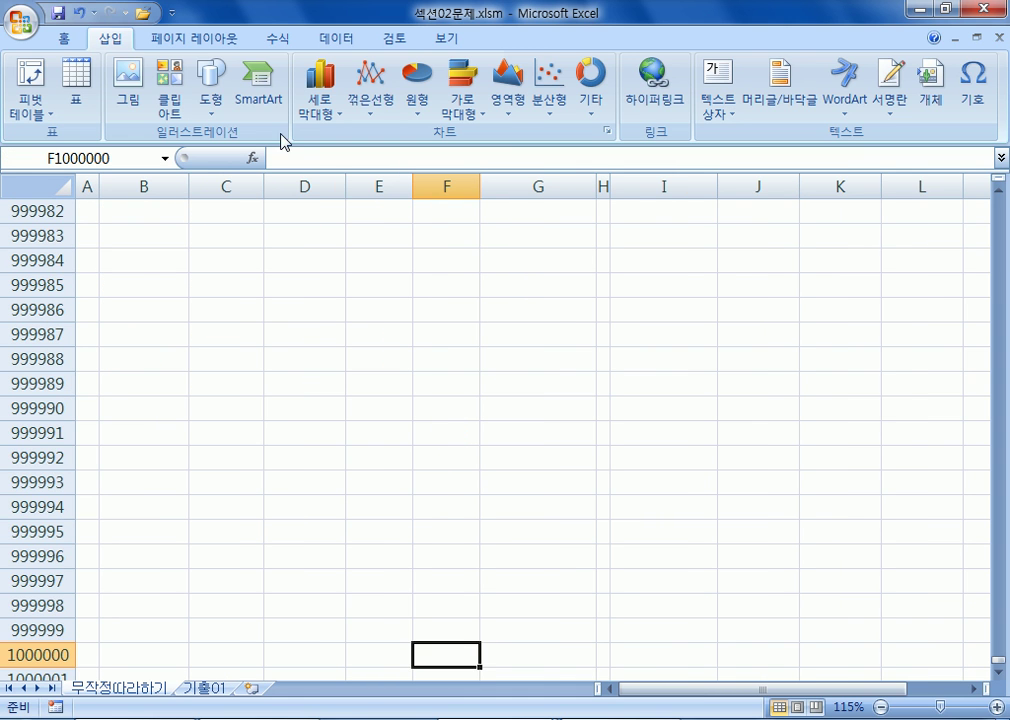
pyautogui.scroll(-3, 410, 343)
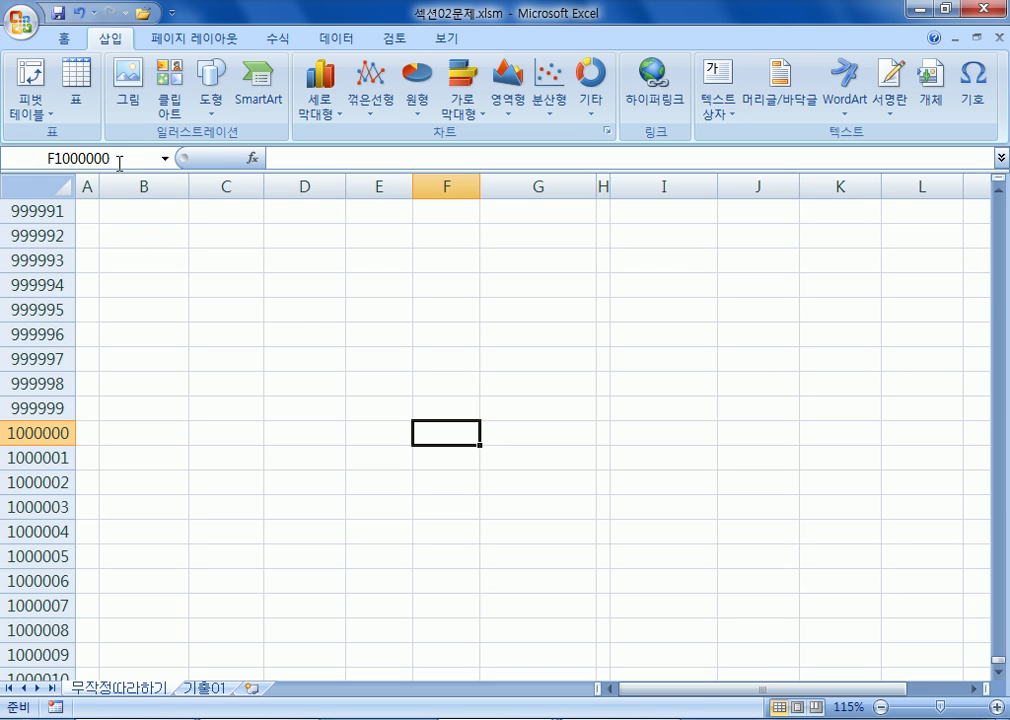
# Select cell C999996 and begin entering a destination cell address starting with Q
pyautogui.click(742, 386)
pyautogui.click(241, 340)
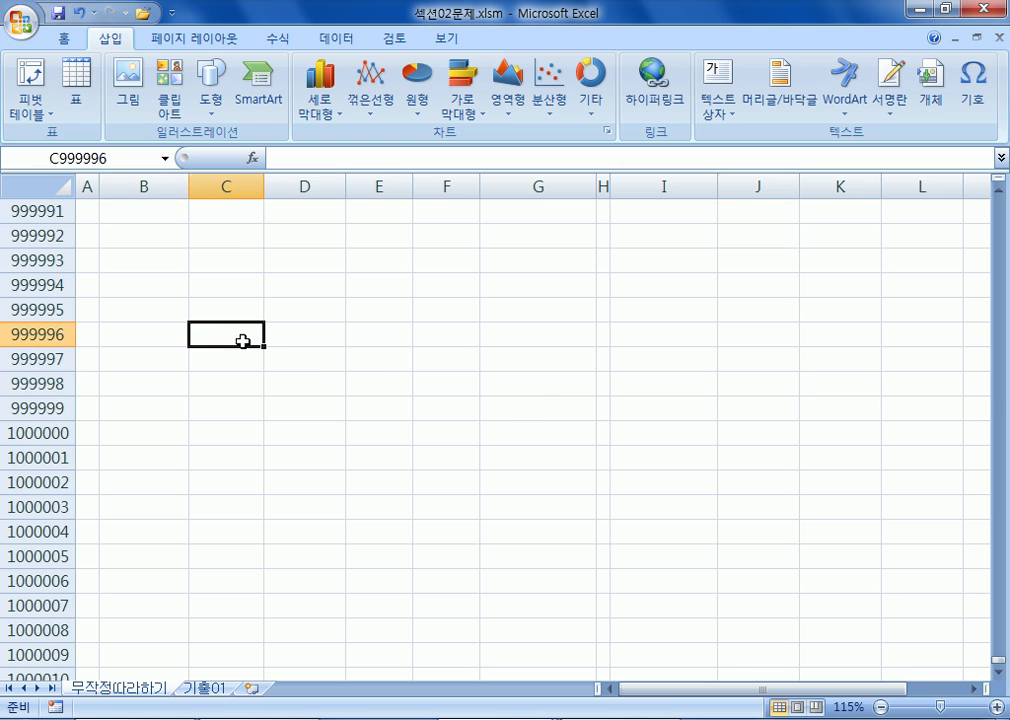
pyautogui.click(127, 157)
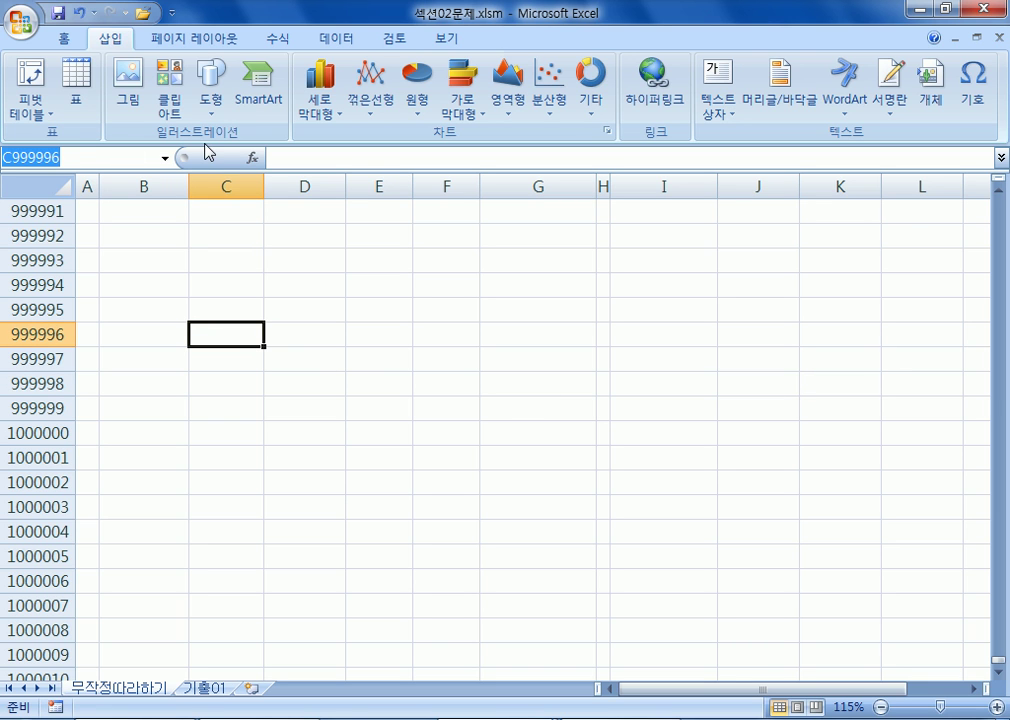
pyautogui.write('Q')
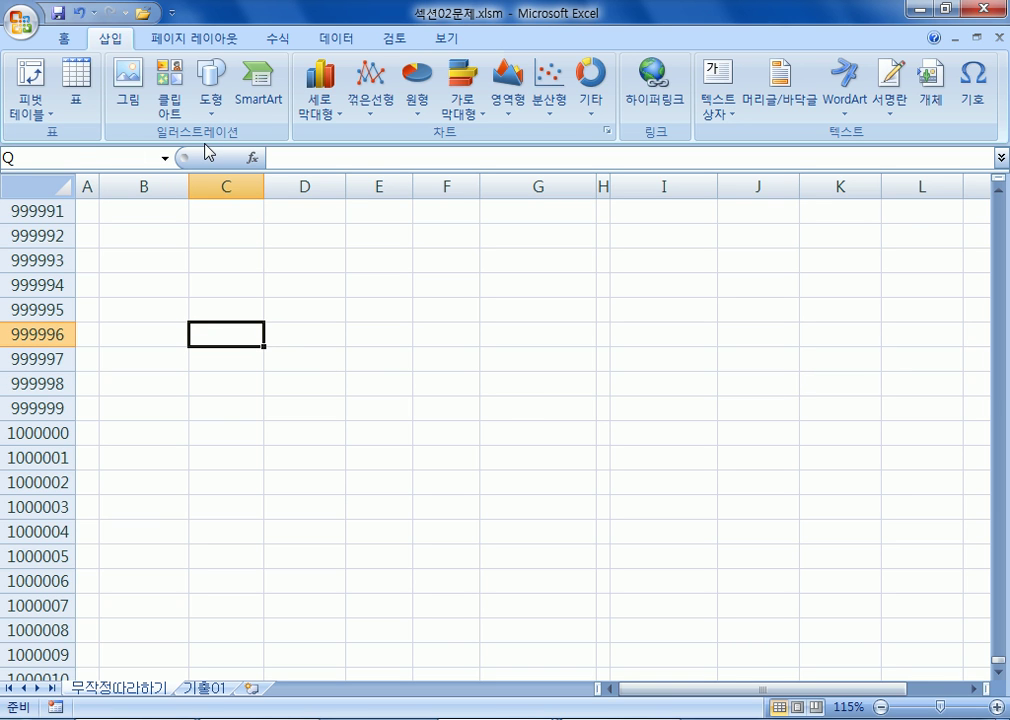
# Go to cell Q100000 by entering its address
pyautogui.write('100000')
pyautogui.press('Return')
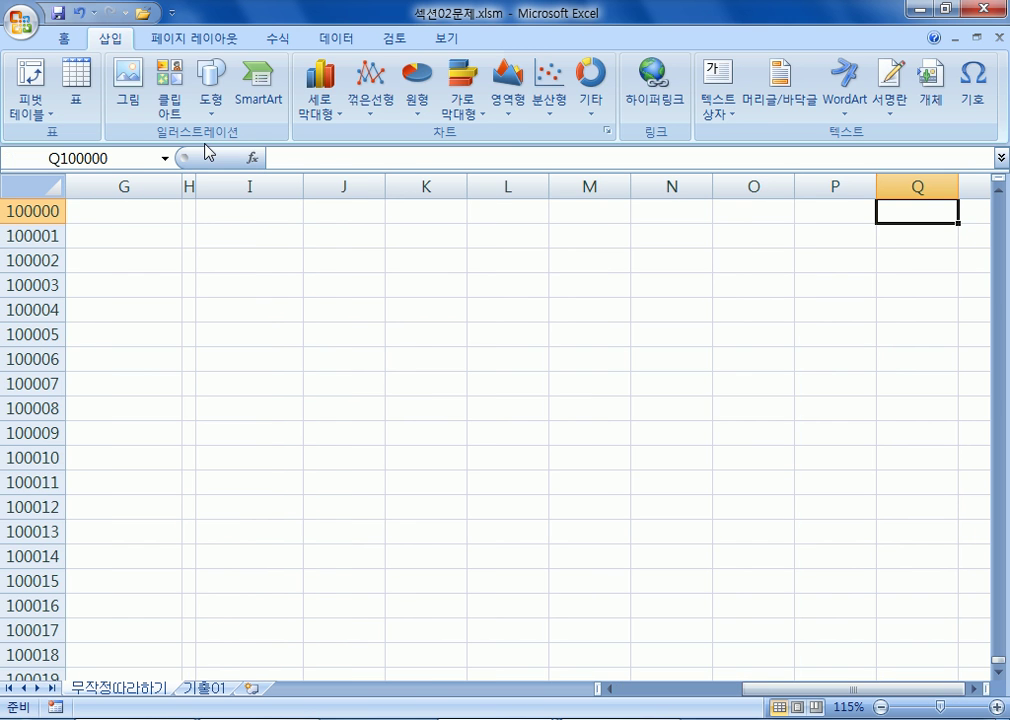
pyautogui.scroll(1, 547, 137)
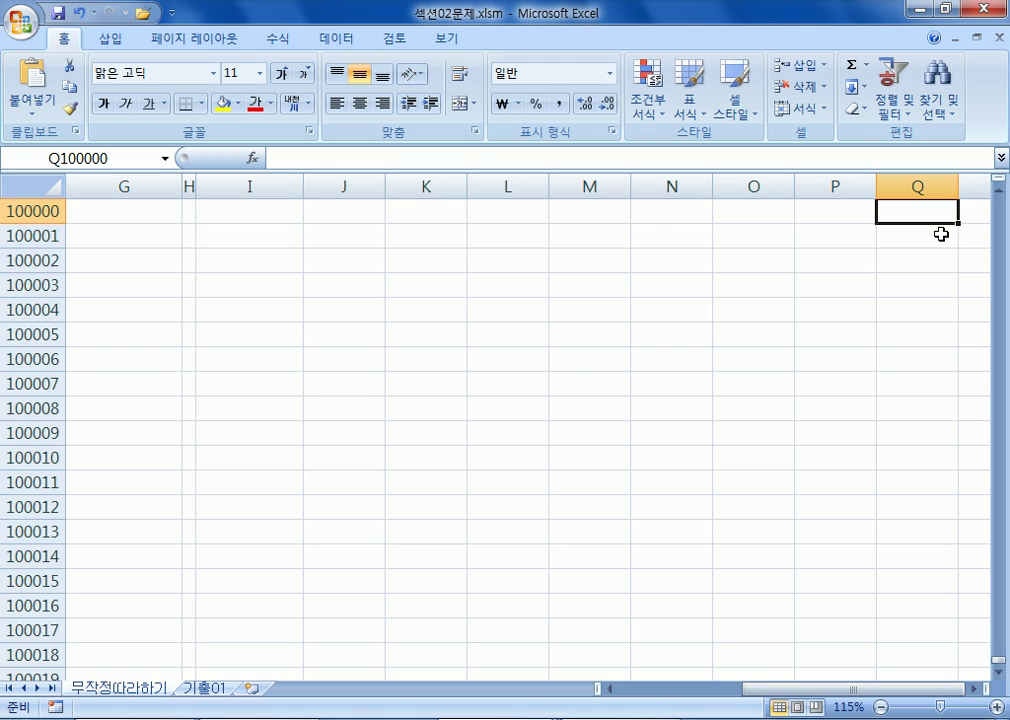
# Jump to the named range 재고율 and bring the whole inventory table into view
pyautogui.click(165, 158)
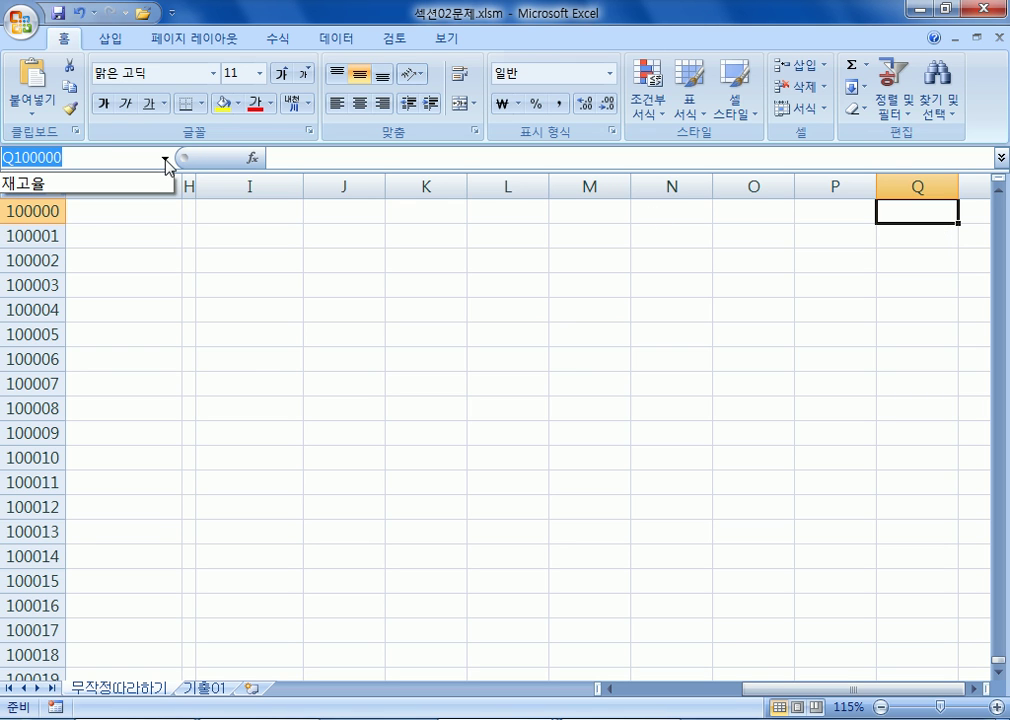
pyautogui.click(166, 158)
pyautogui.click(165, 238)
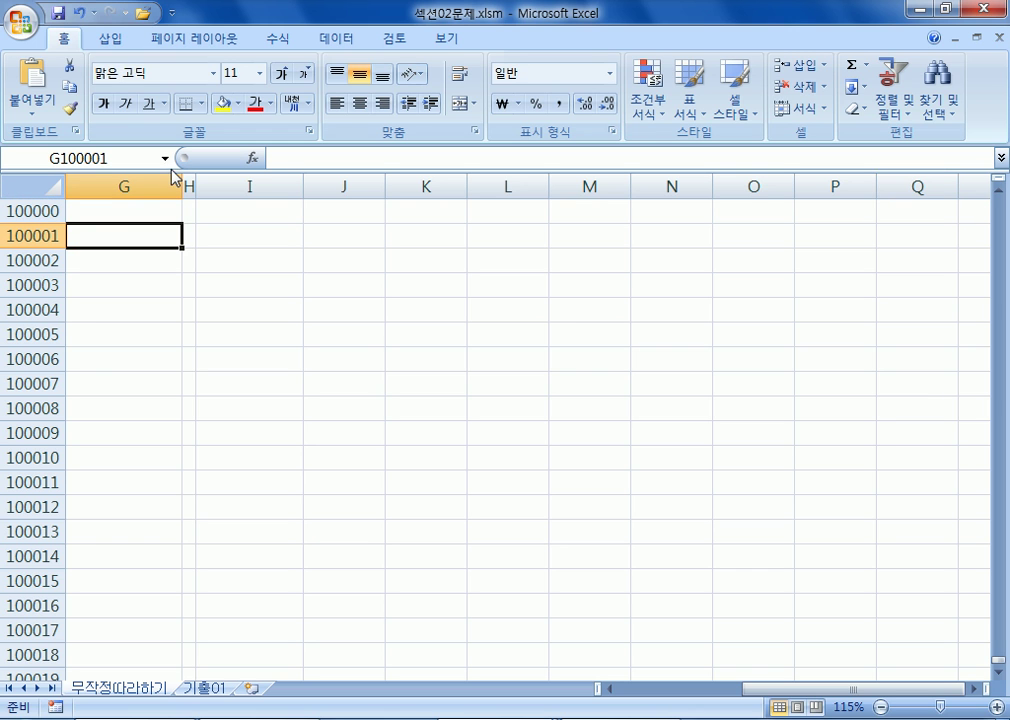
pyautogui.click(166, 158)
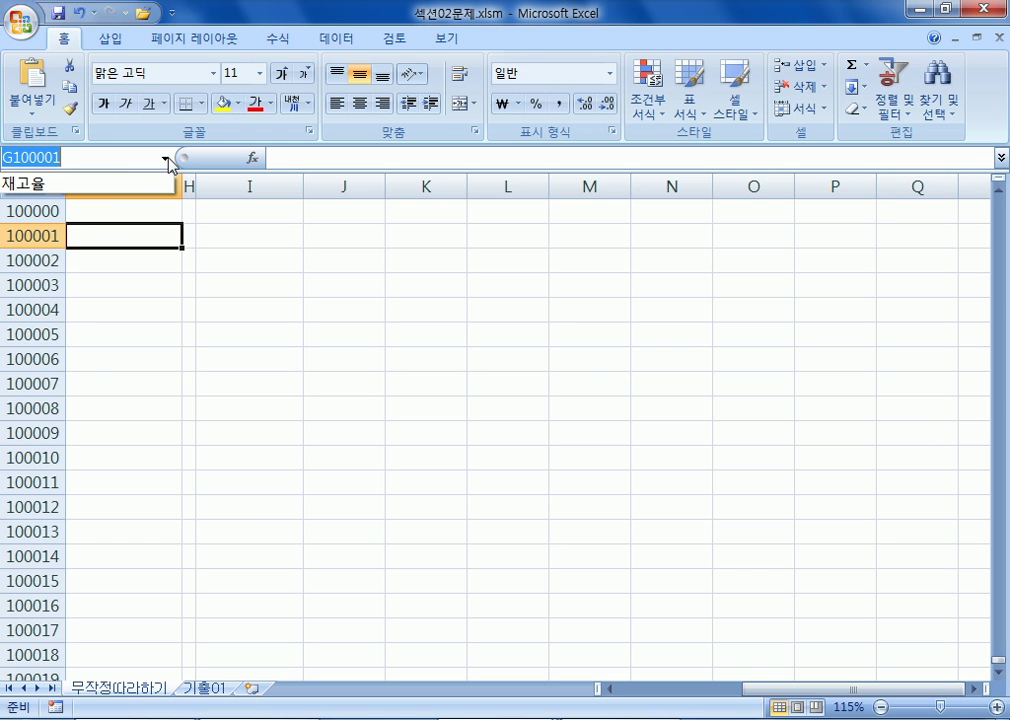
pyautogui.click(113, 190)
pyautogui.scroll(1, 293, 411)
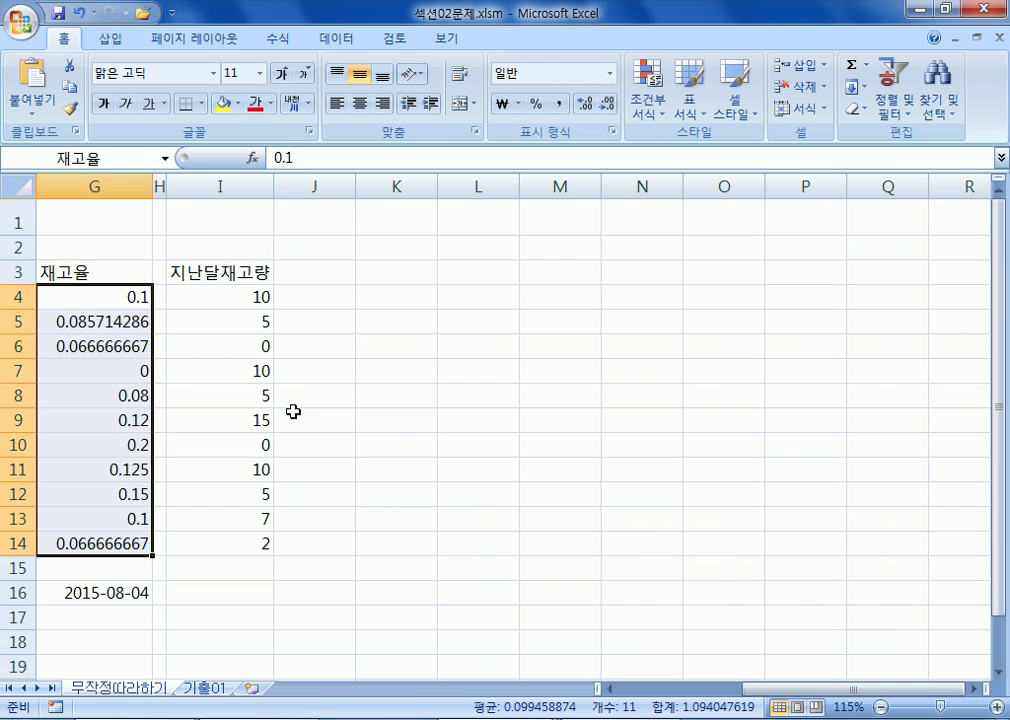
pyautogui.moveTo(818, 697); pyautogui.dragTo(697, 692)
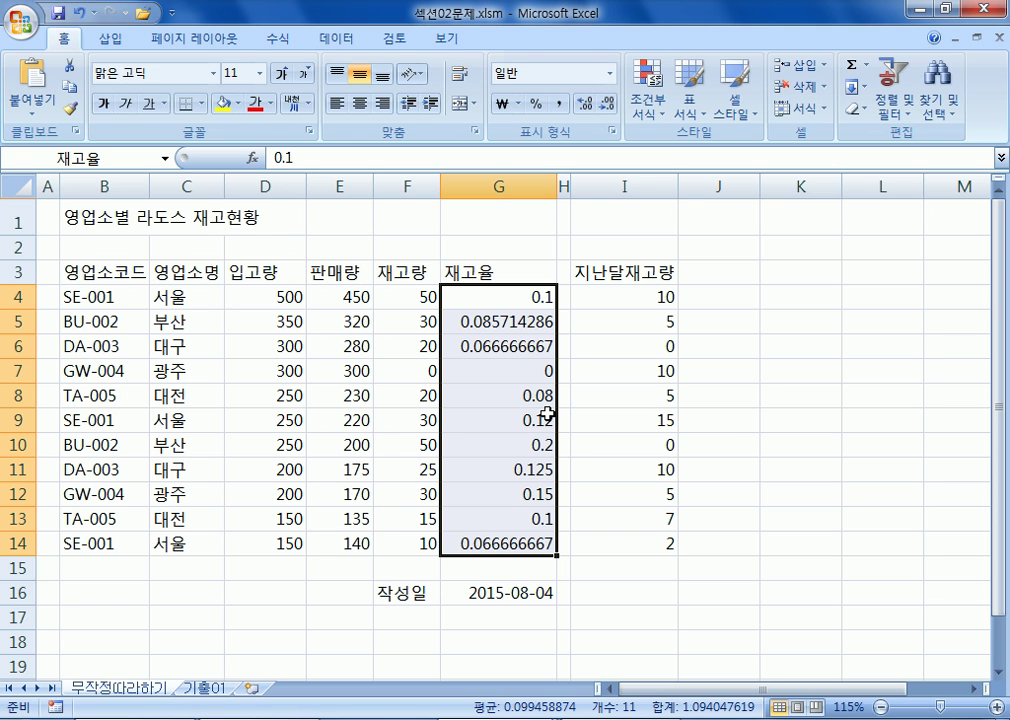
# Select cell D5, then jump back to the range named 재고율
pyautogui.click(233, 318)
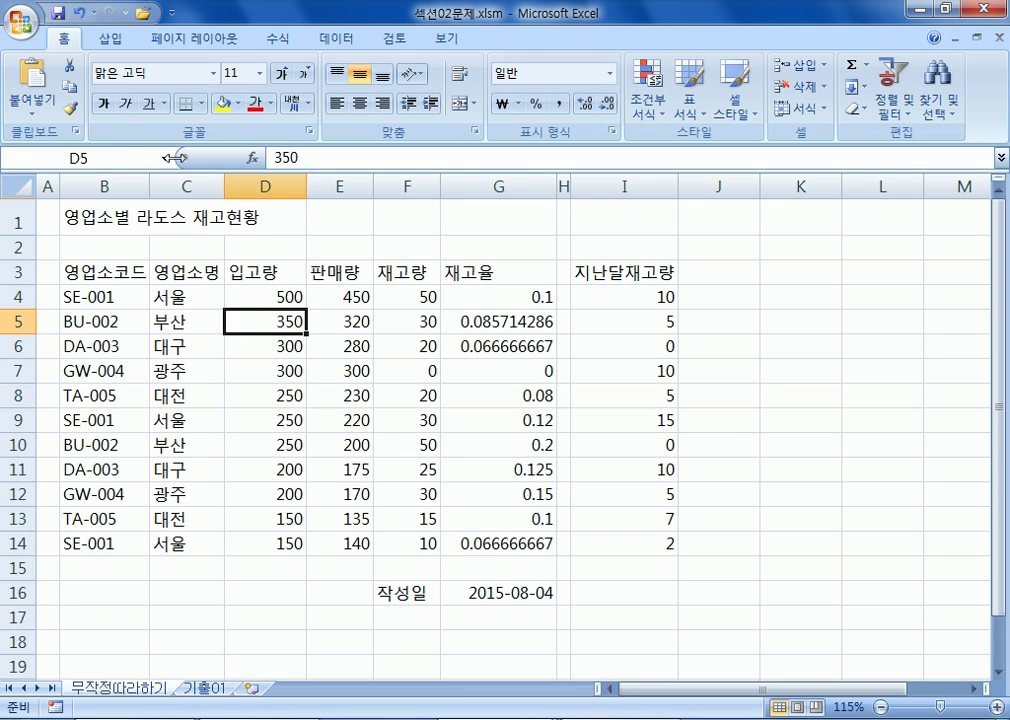
pyautogui.click(166, 157)
pyautogui.click(105, 186)
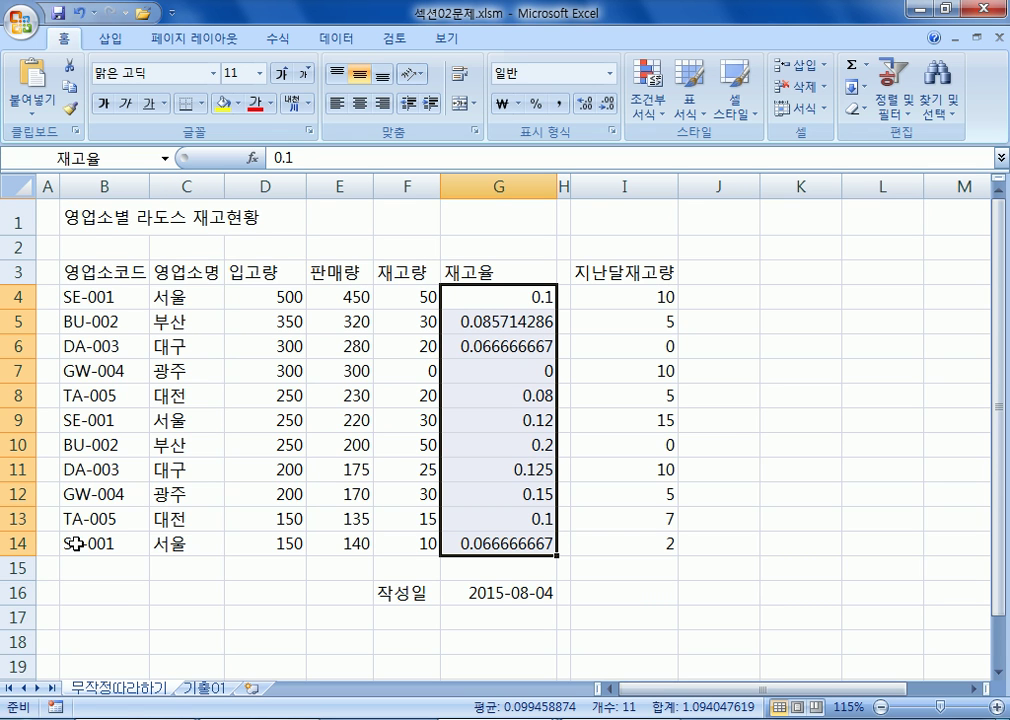
# Enter the formula =AVERAGE(재고율) in the empty cell D53, far below the inventory table
pyautogui.click(245, 543)
pyautogui.scroll(-15, 268, 510)
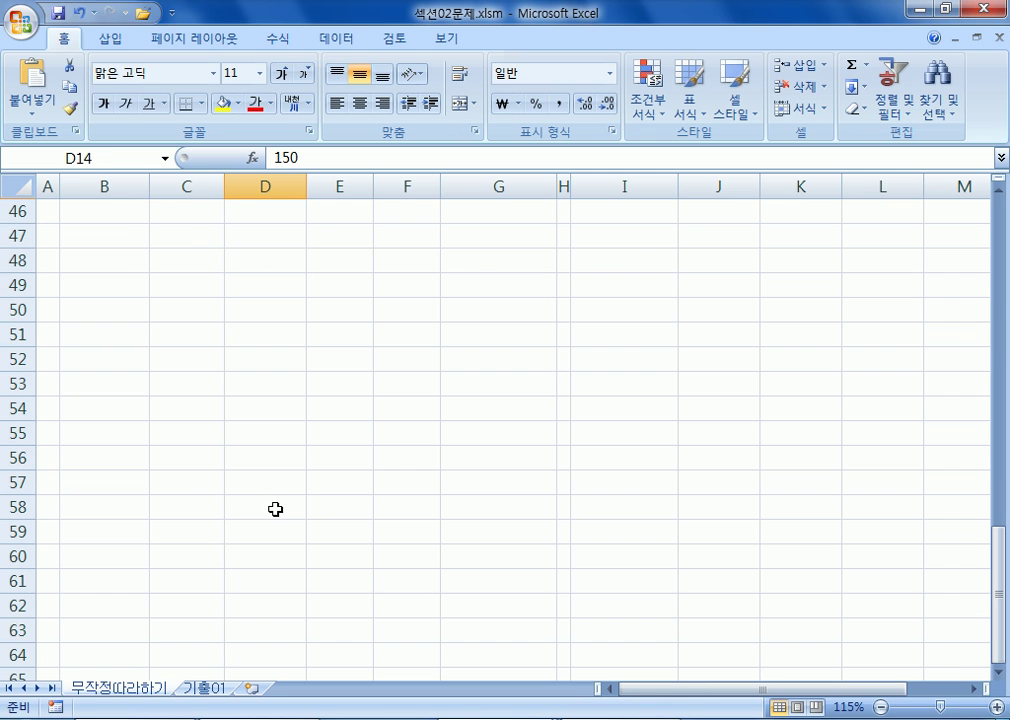
pyautogui.scroll(7, 338, 388)
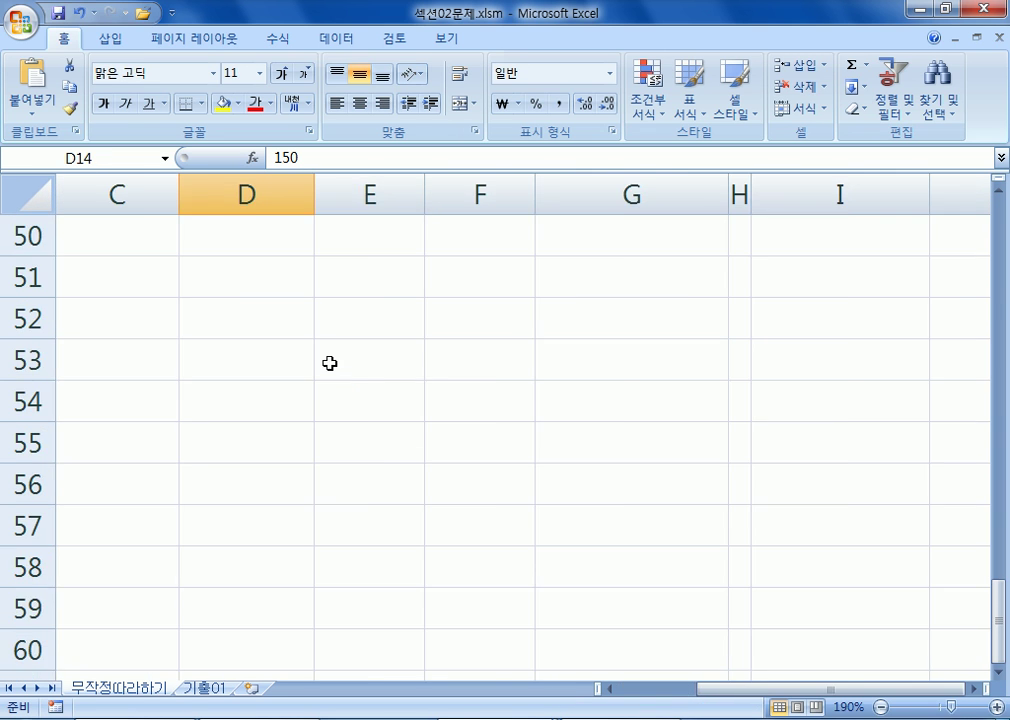
pyautogui.click(286, 360)
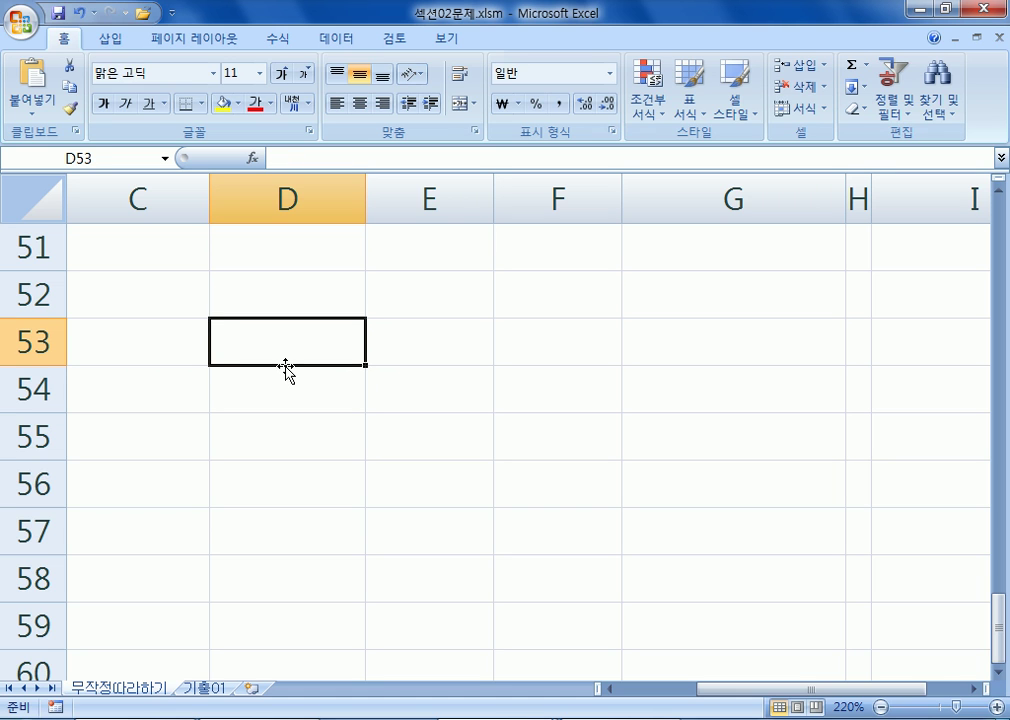
pyautogui.write('=')
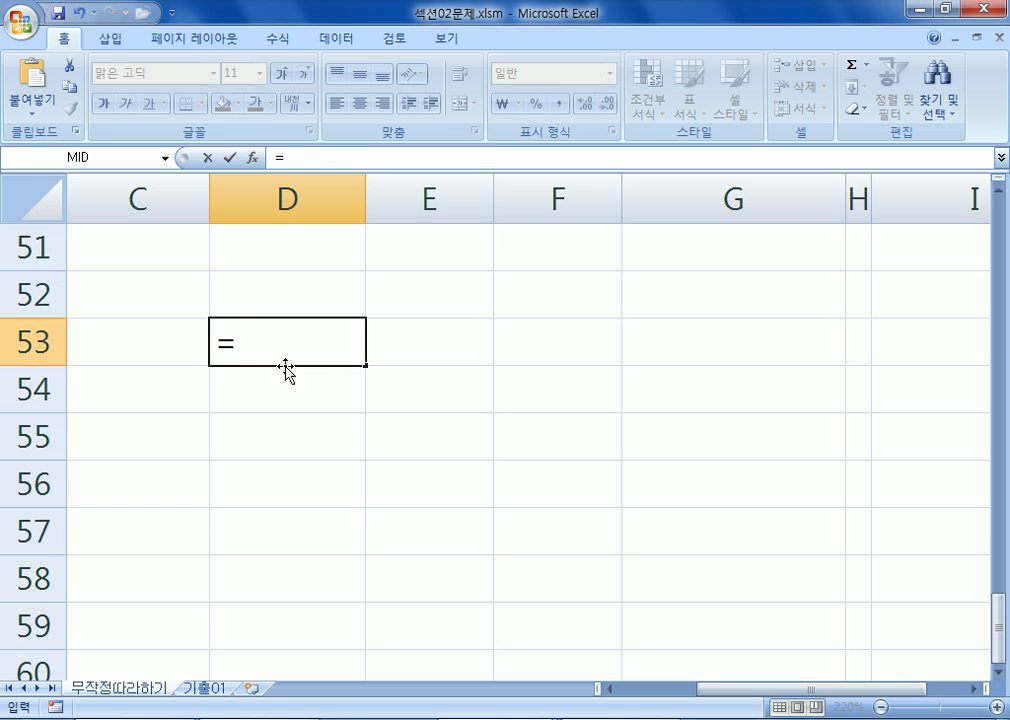
pyautogui.write('AVER')
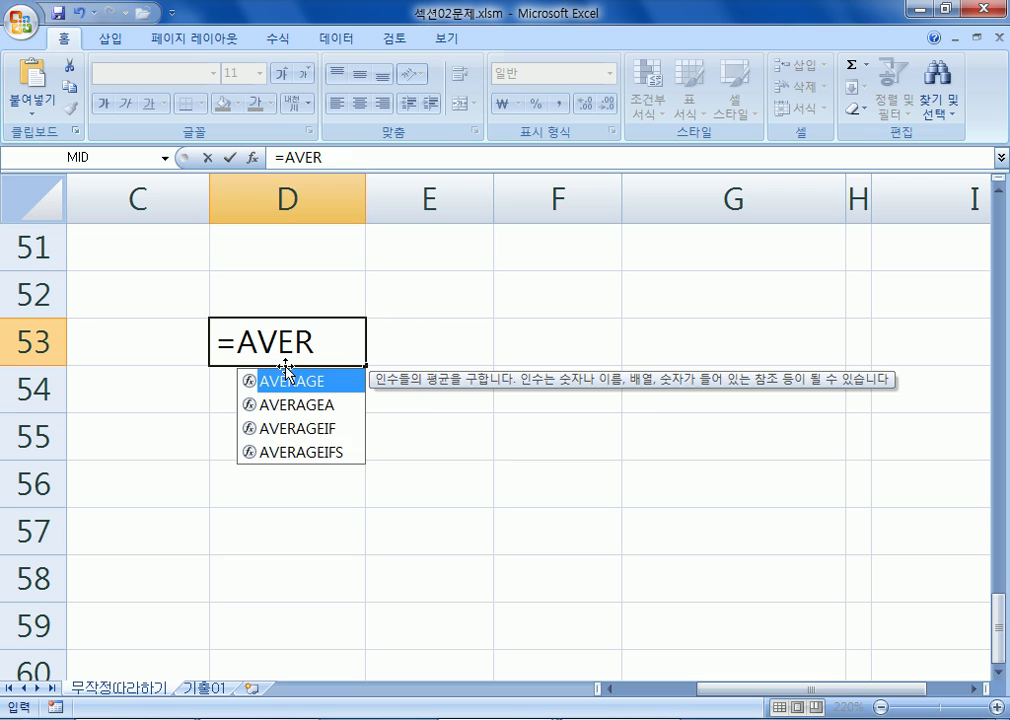
pyautogui.press('Tab')
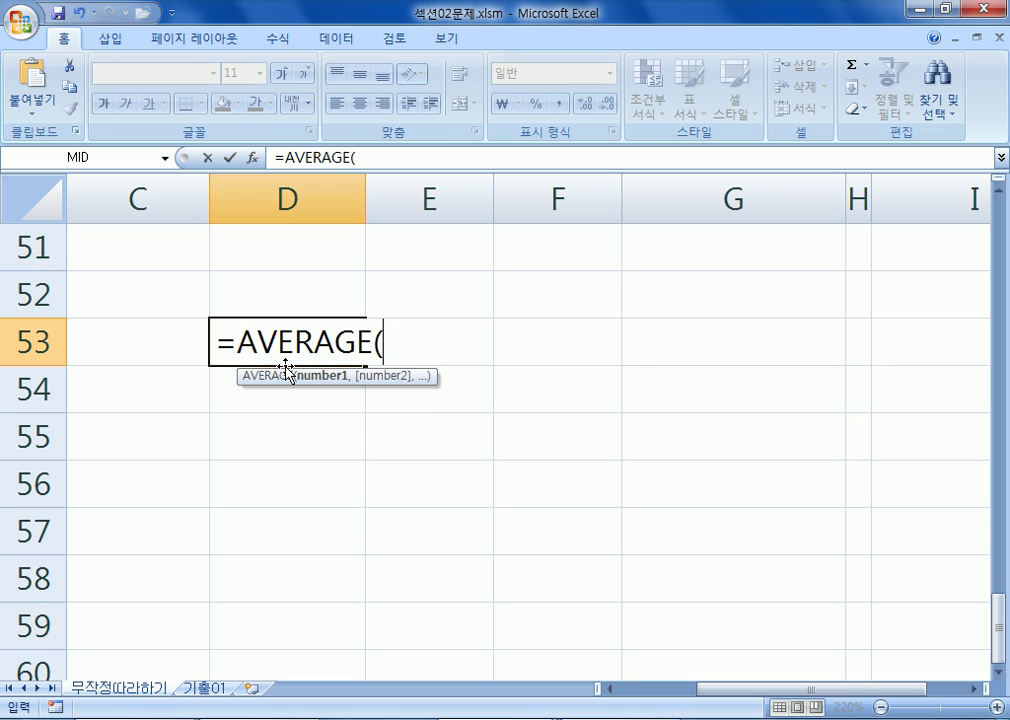
pyautogui.write('재고유ㄹ)')
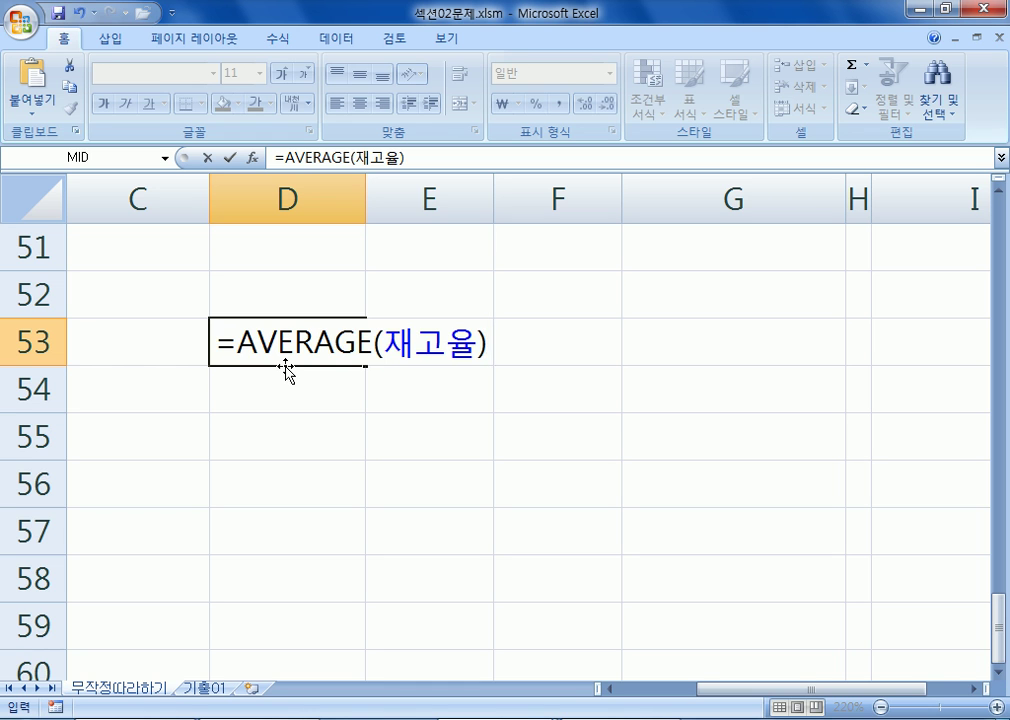
pyautogui.press('Return')
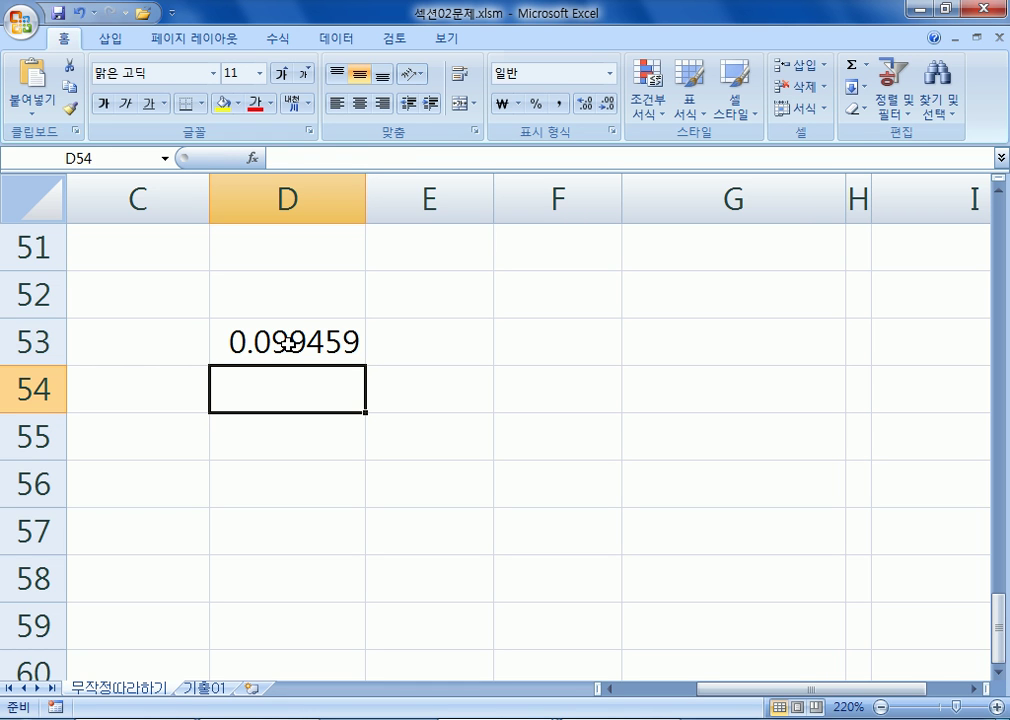
# Inspect the formula in D53 by highlighting its 재고율 argument, and leave the formula unchanged
pyautogui.click(288, 345)
pyautogui.press('F2')
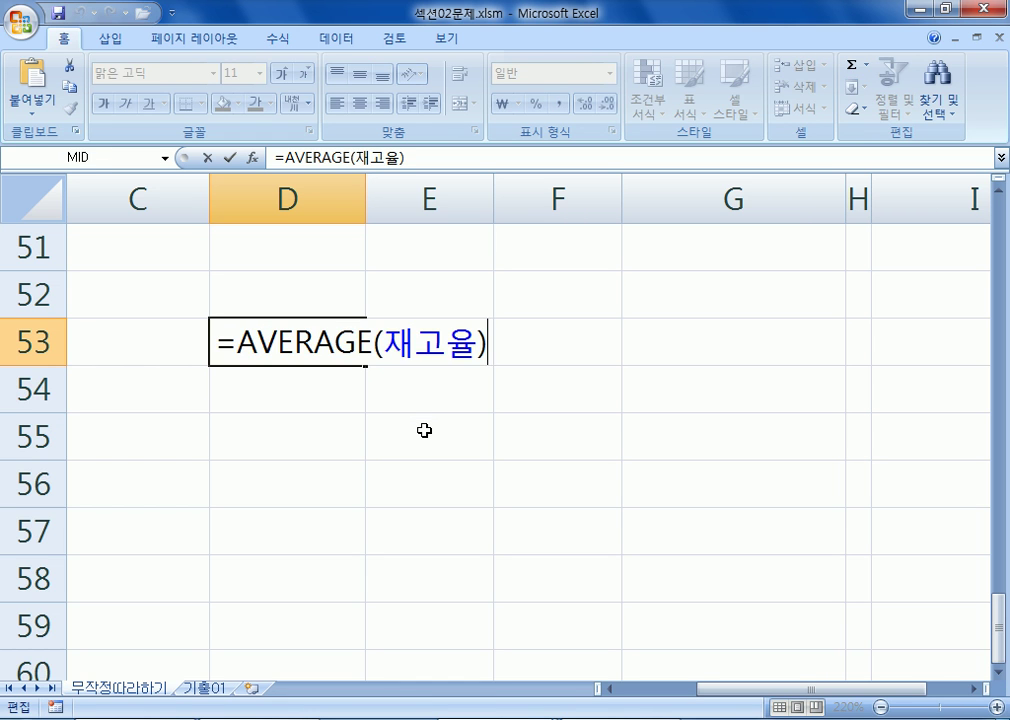
pyautogui.moveTo(385, 343); pyautogui.dragTo(471, 330)
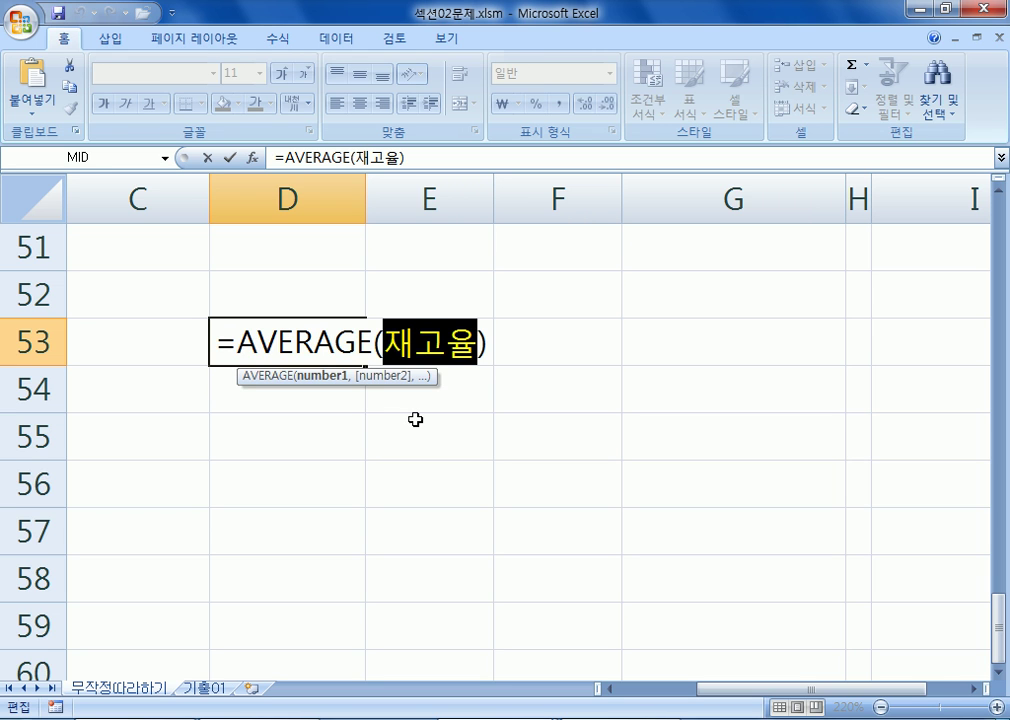
pyautogui.hotkey('ctrl', 'Return')
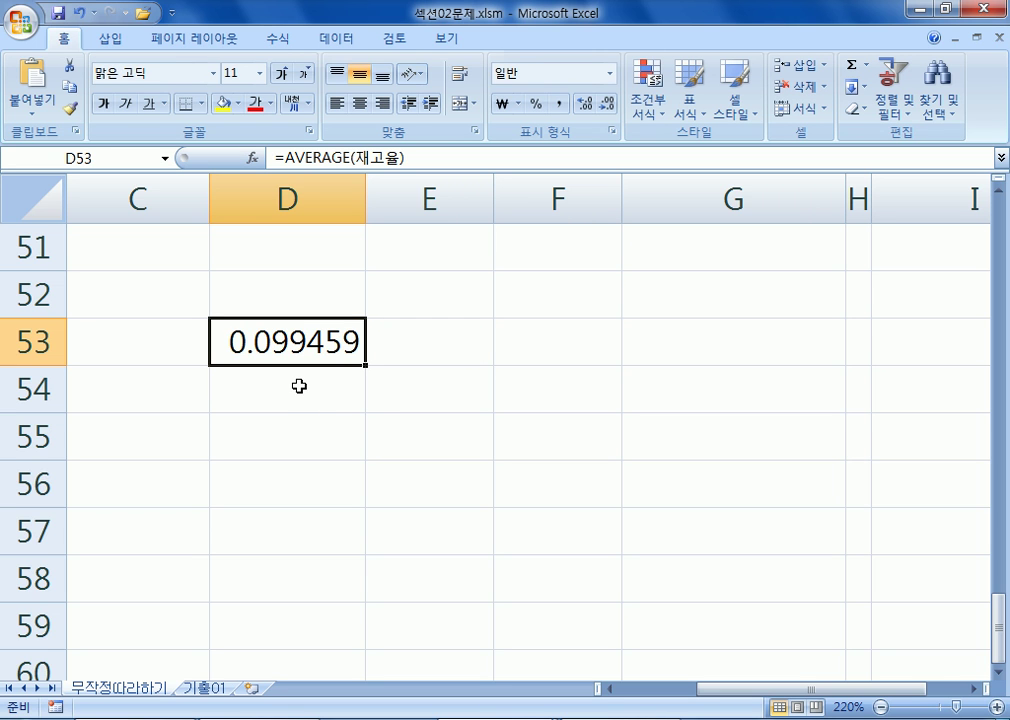
# Compare the name shown for G4:G14 with that for G4:G10, reselect the full range, then select C6
pyautogui.scroll(13, 340, 331)
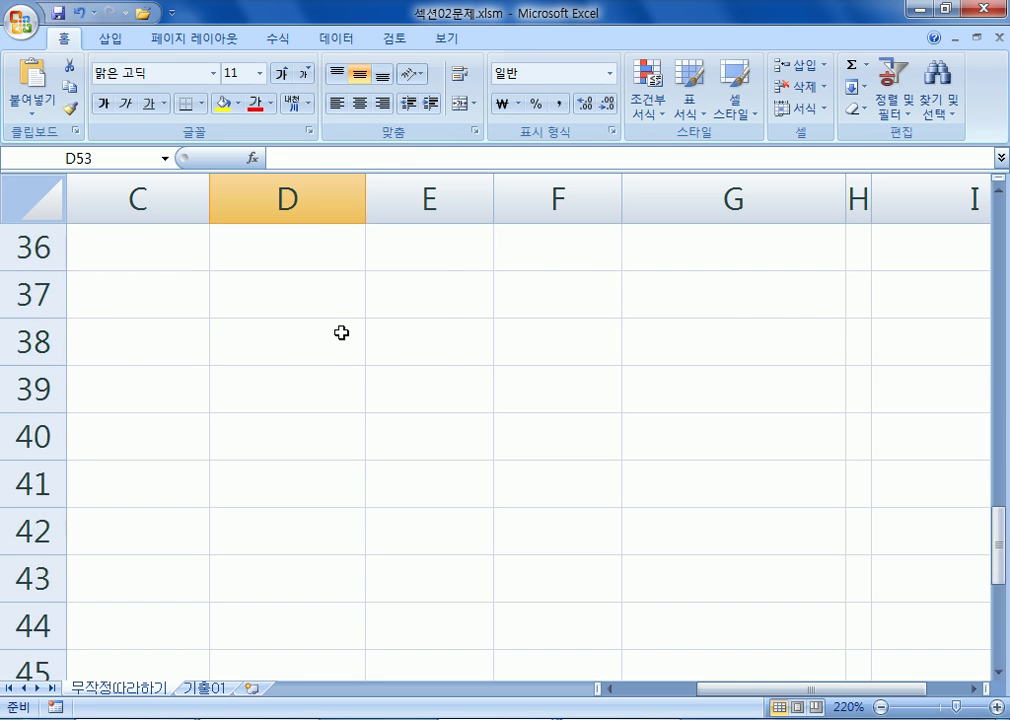
pyautogui.keyDown('ctrl'); pyautogui.scroll(-5, 370, 234); pyautogui.keyUp('ctrl')
pyautogui.keyDown('ctrl'); pyautogui.scroll(-2, 380, 228); pyautogui.keyUp('ctrl')
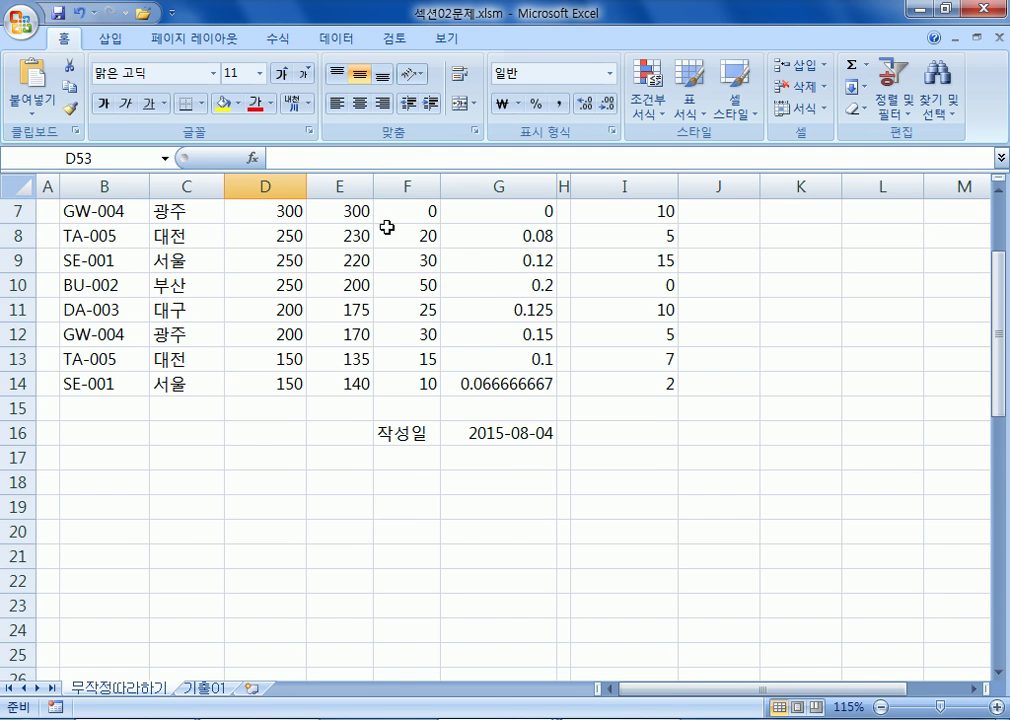
pyautogui.scroll(2, 410, 230)
pyautogui.moveTo(489, 295); pyautogui.dragTo(480, 541)
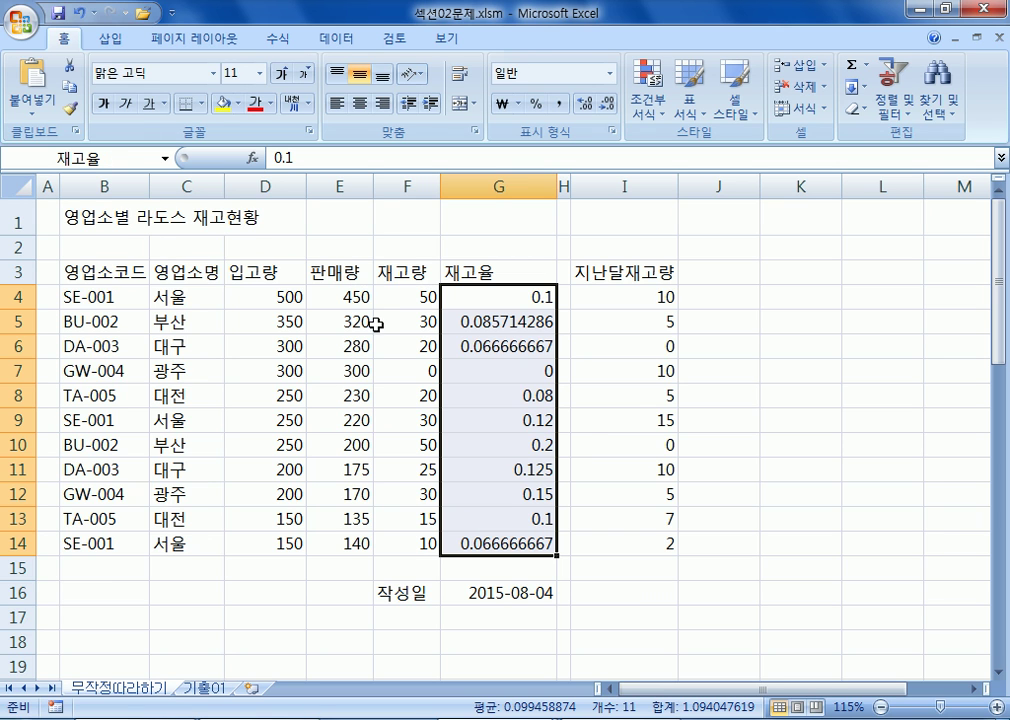
pyautogui.moveTo(496, 295); pyautogui.dragTo(512, 447)
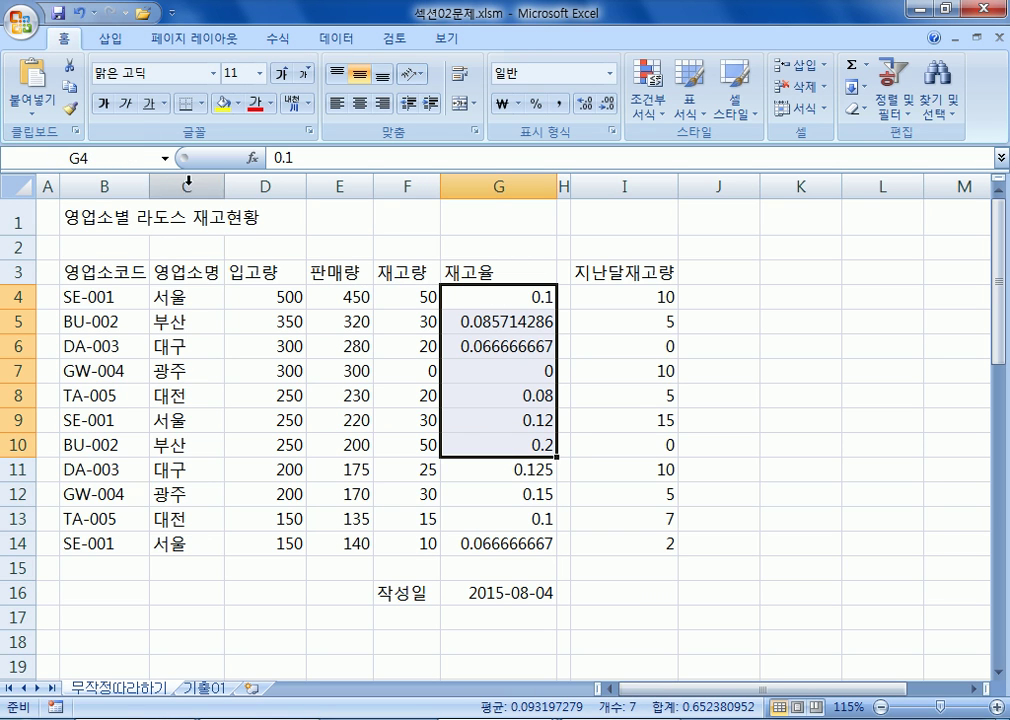
pyautogui.moveTo(489, 294); pyautogui.dragTo(516, 541)
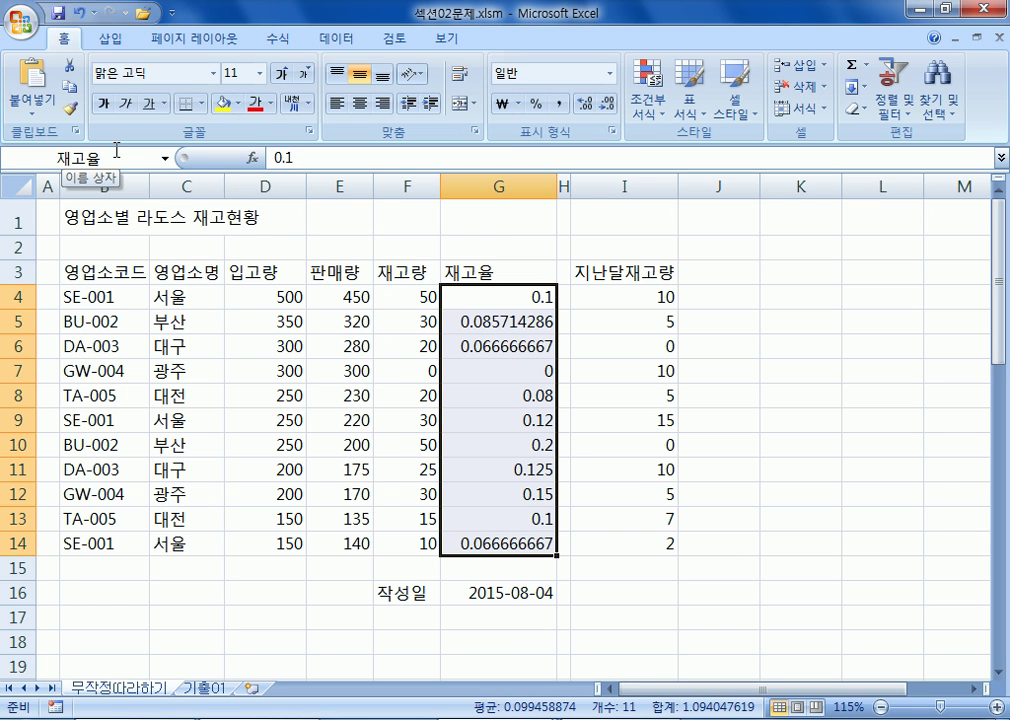
pyautogui.click(147, 344)
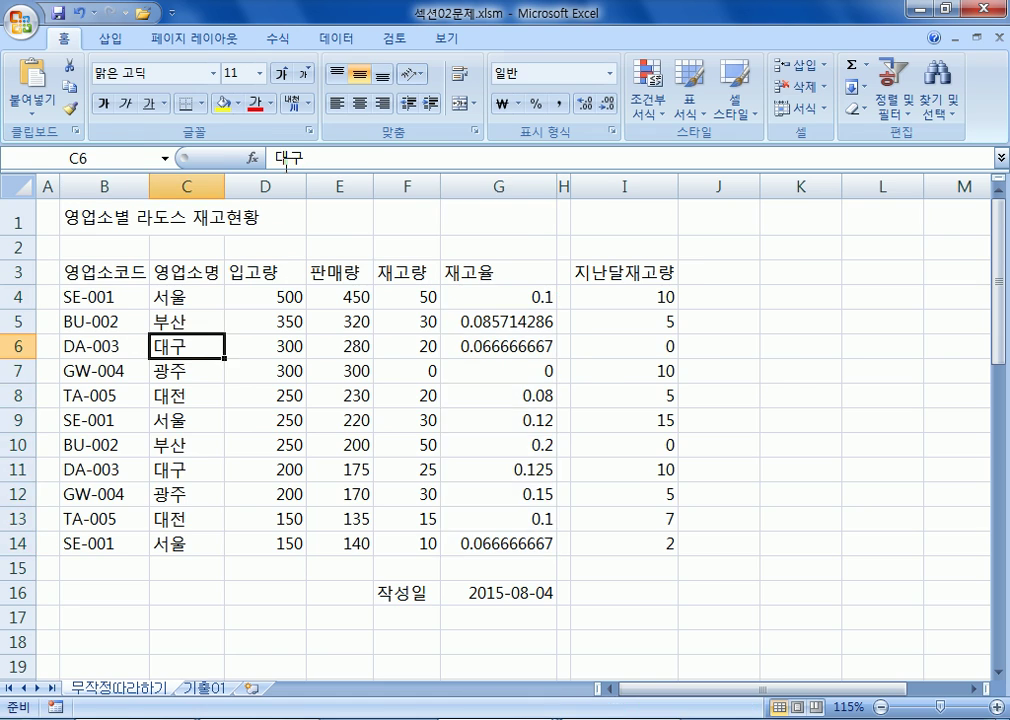
# Switch to the Notepad notes and add the heading "이름상자에 이름을 규정하는 규칙" on a new line
pyautogui.hotkey('alt', 'Tab')
pyautogui.press('Return')
pyautogui.write('이름상자에 이름을 규정하는')
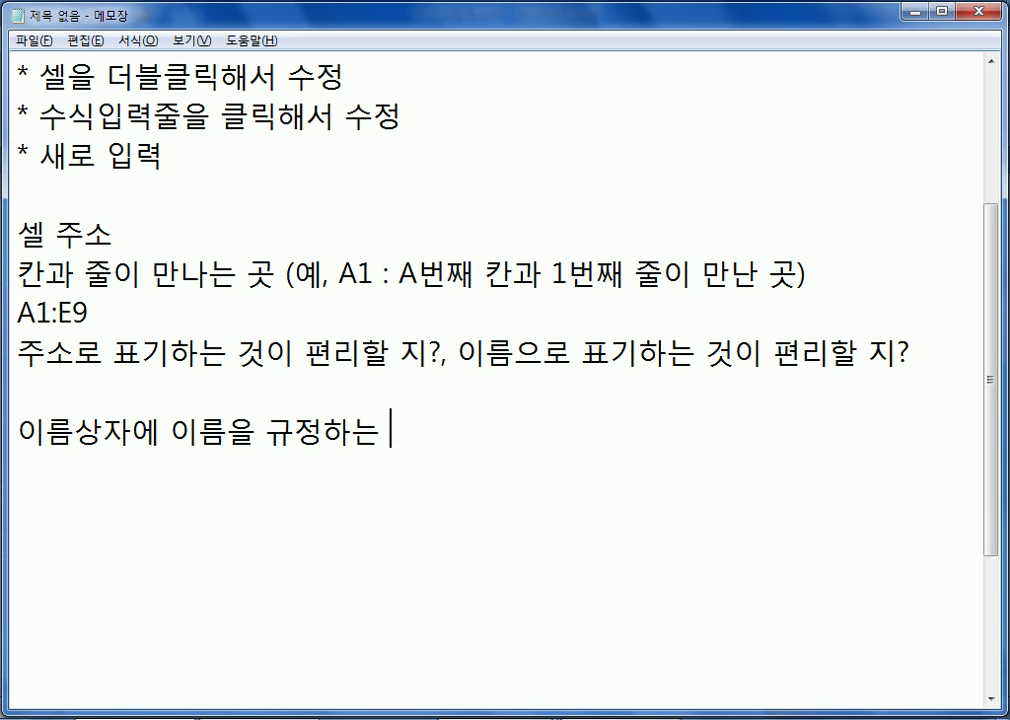
pyautogui.write(' 규칙')
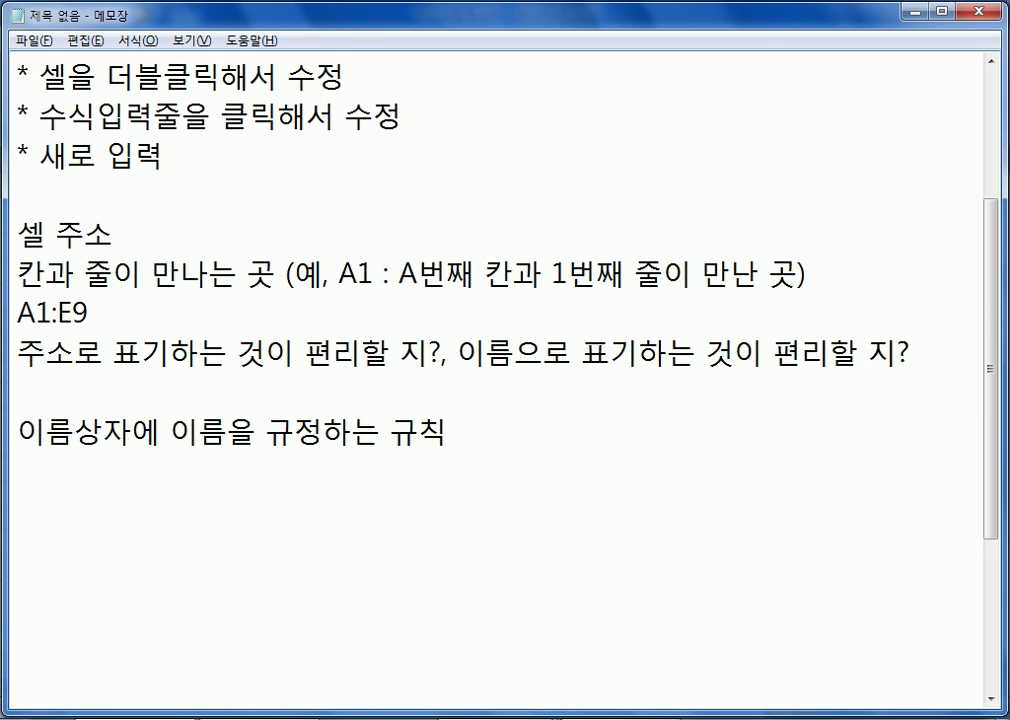
# Write the first rule under the heading as "* 문자, 숫자를 이용하여 사용"
pyautogui.write('* ')
pyautogui.write('문자, 숫')
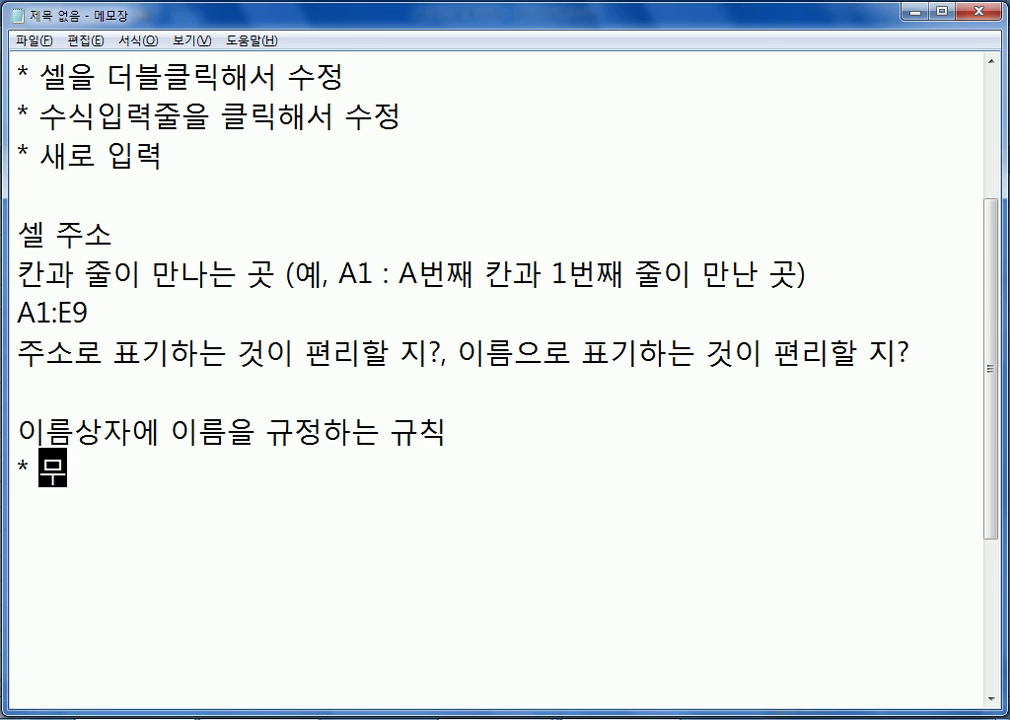
pyautogui.write('자,')
pyautogui.press('BackSpace')
pyautogui.write('를 이용')
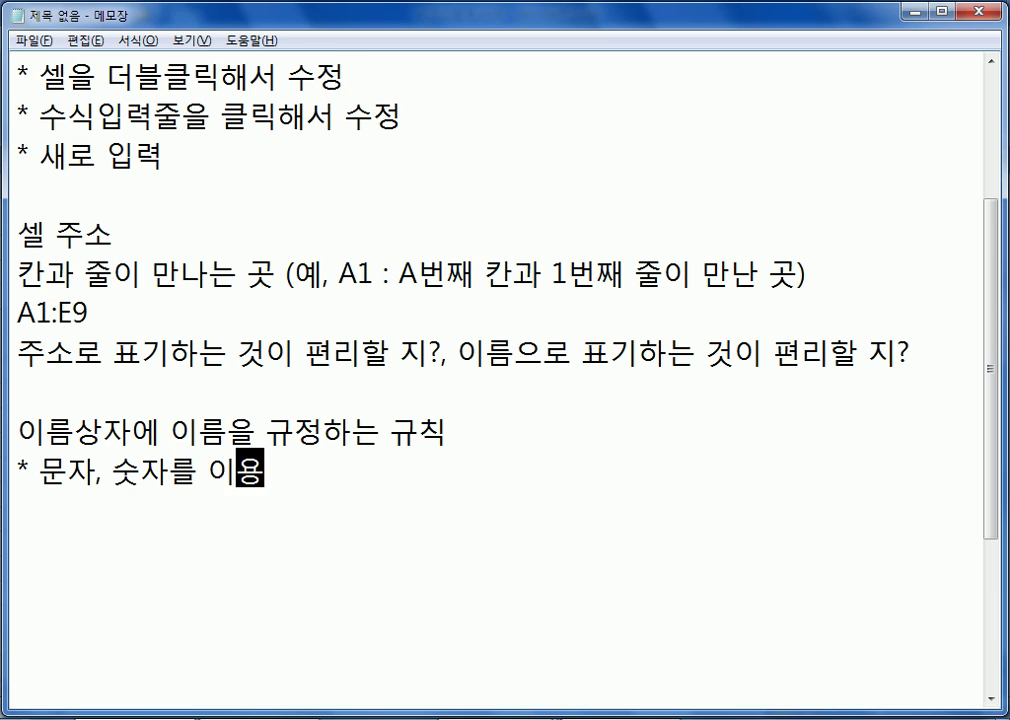
pyautogui.write('하여 ㅅㅏ용')
# Insert "(영문, 한글, 한자)" after 문자 in the first rule and start a new line below it
pyautogui.hotkey('ctrl', 'Left')
pyautogui.hotkey('ctrl', 'Left')
pyautogui.hotkey('ctrl', 'Left')
pyautogui.hotkey('ctrl', 'Left')
pyautogui.write('(영문, ㅎ')
pyautogui.write('ㅏㄴ글, 하')
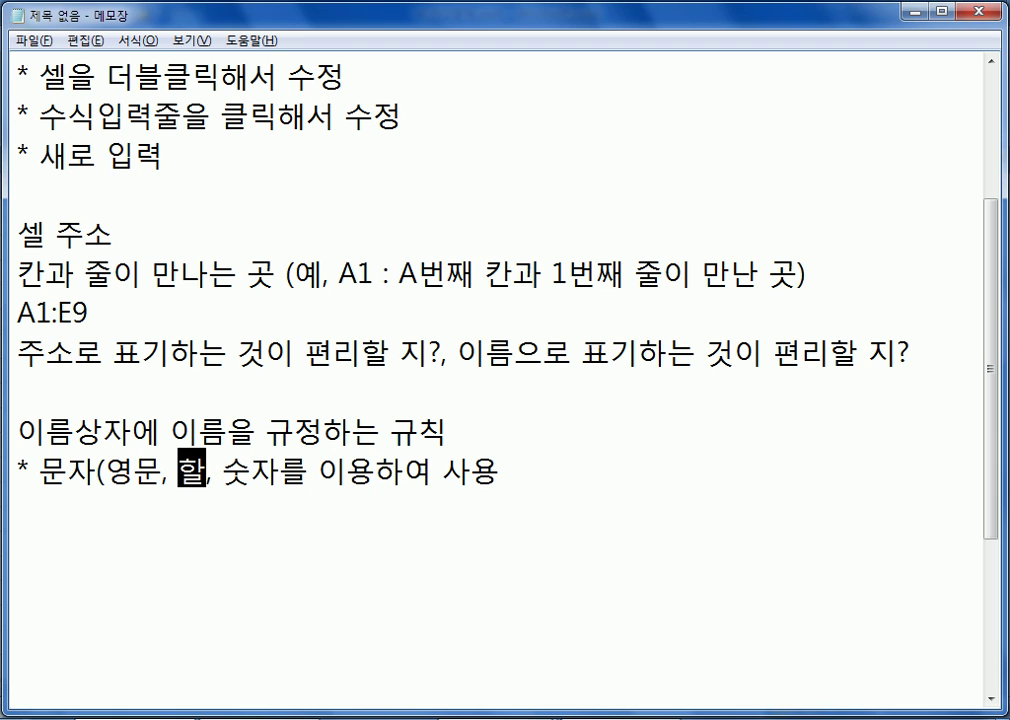
pyautogui.write('ㄴ자)')
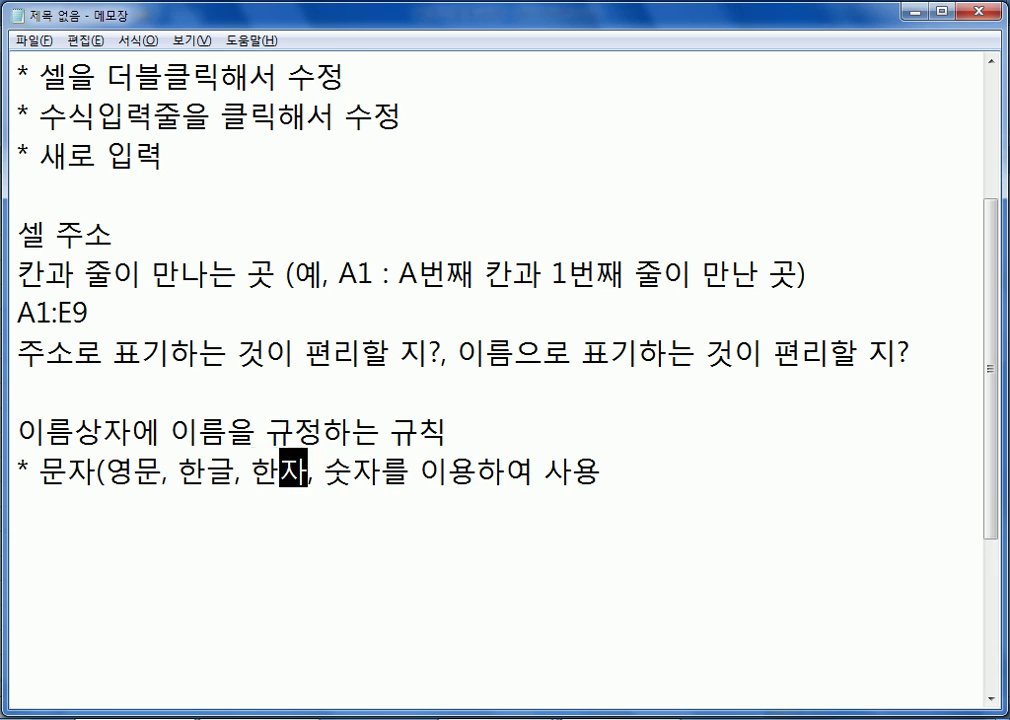
pyautogui.press('End')
pyautogui.press('Return')
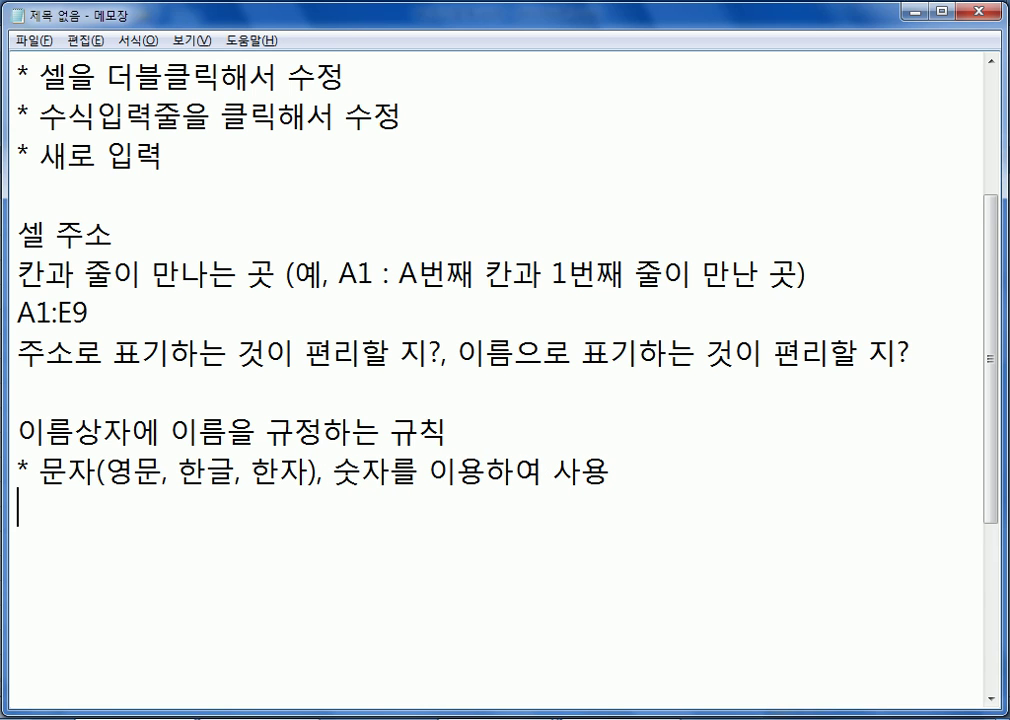
# Write the second naming rule as "* 첫글자는 반드시 문자로 시작한다." and start a new line below it
pyautogui.write('* 첫')
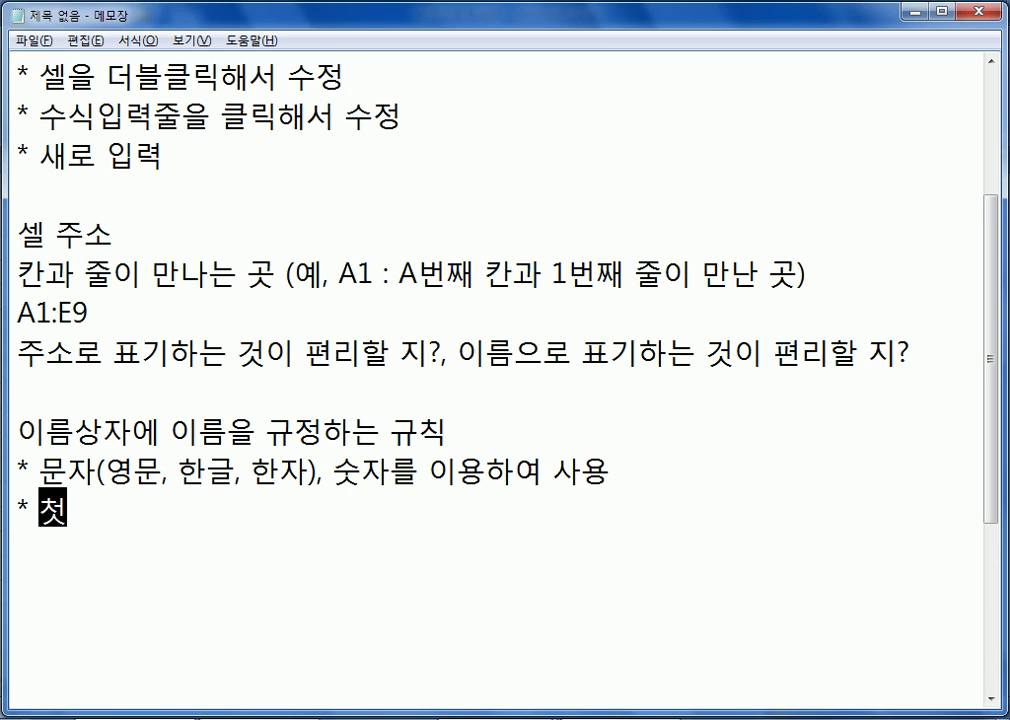
pyautogui.write('글ㅈㅏ는 반ㄷ')
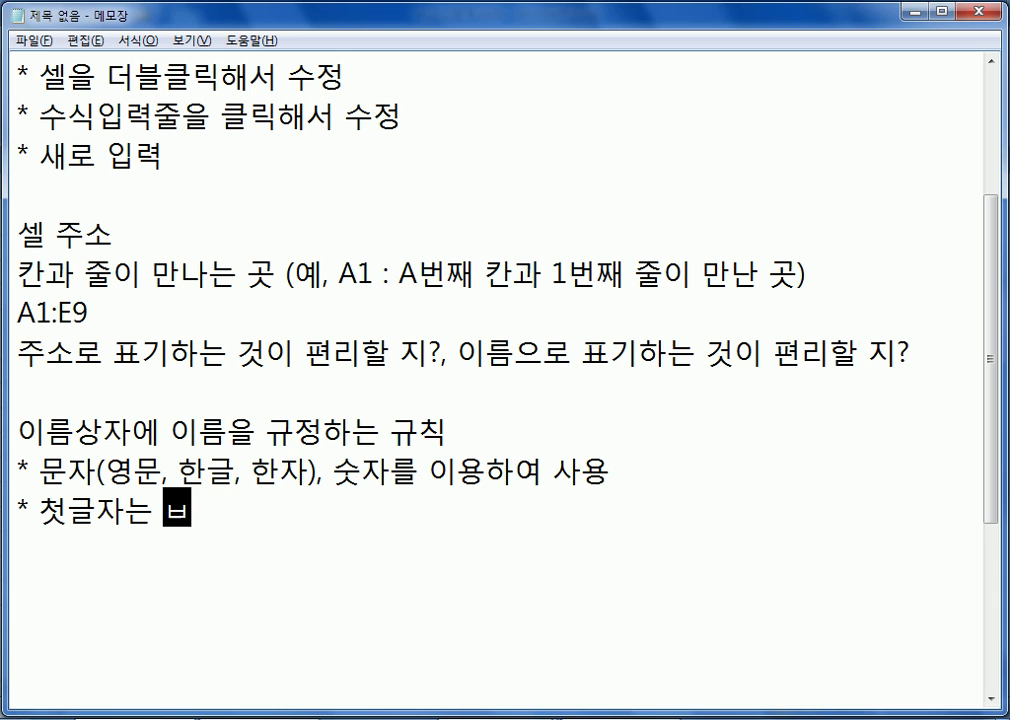
pyautogui.write('ㅡ시 문자로 시')
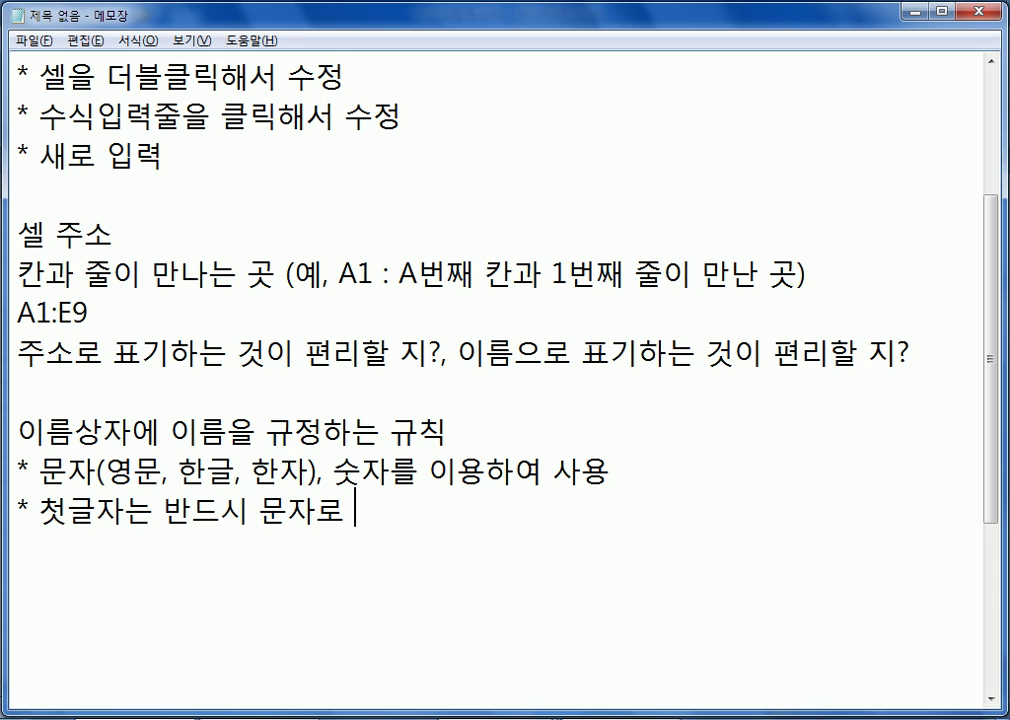
pyautogui.write('작한다.')
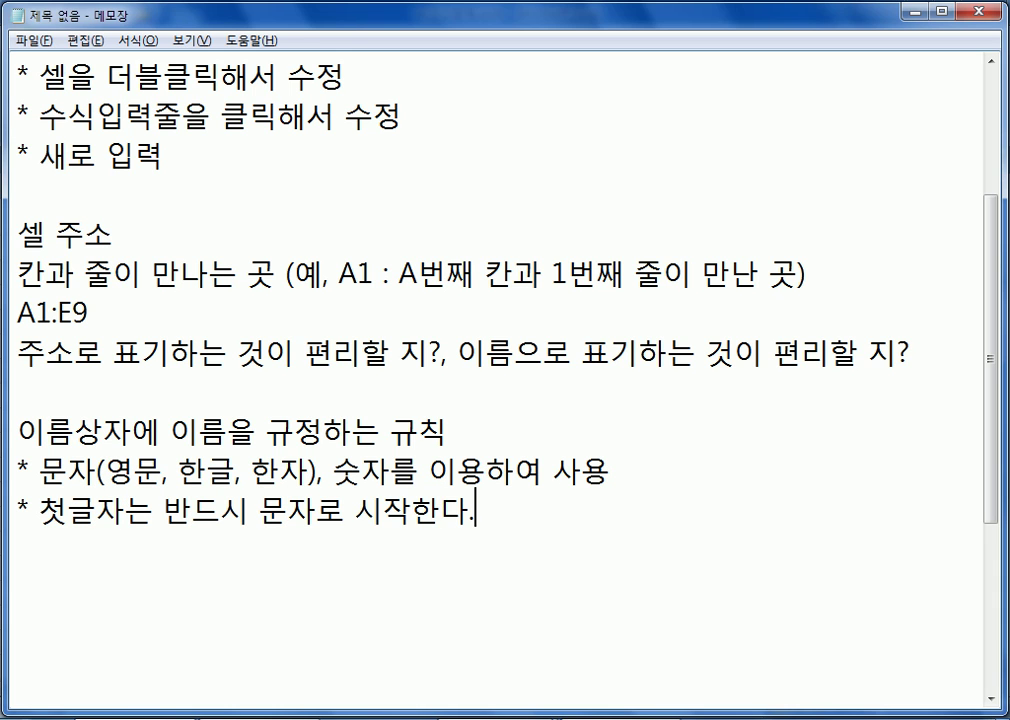
pyautogui.press('Return')
# Add the exception rule "* 단, "_"로 시작가능하다." and start a new line below it
pyautogui.write('* 단')
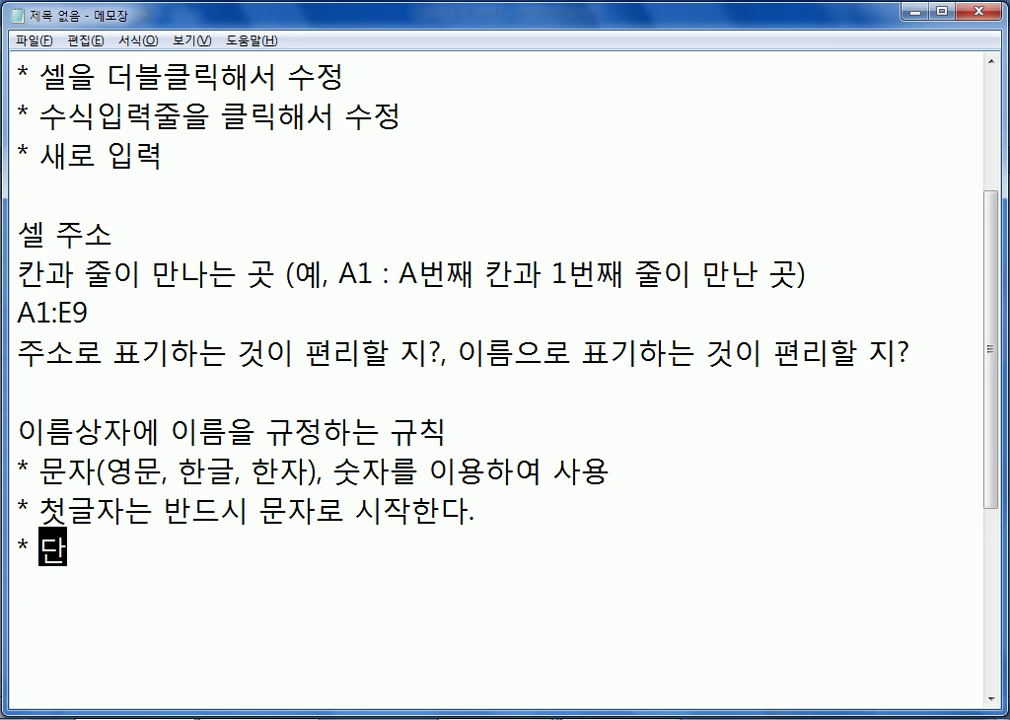
pyautogui.write(', "_"')
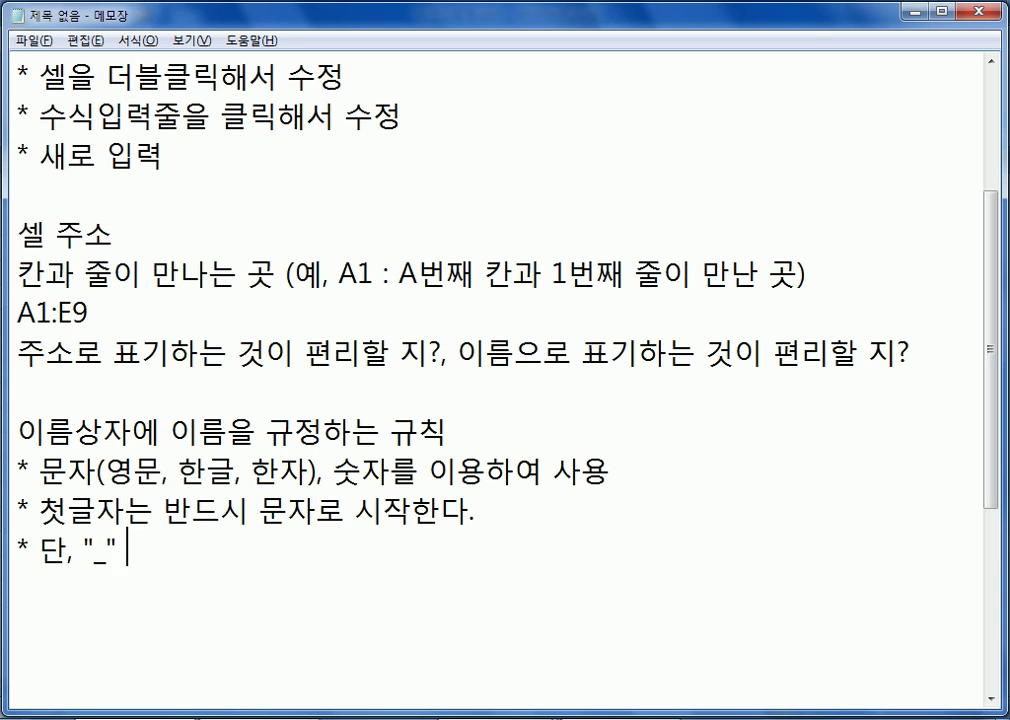
pyautogui.write('로 시작')
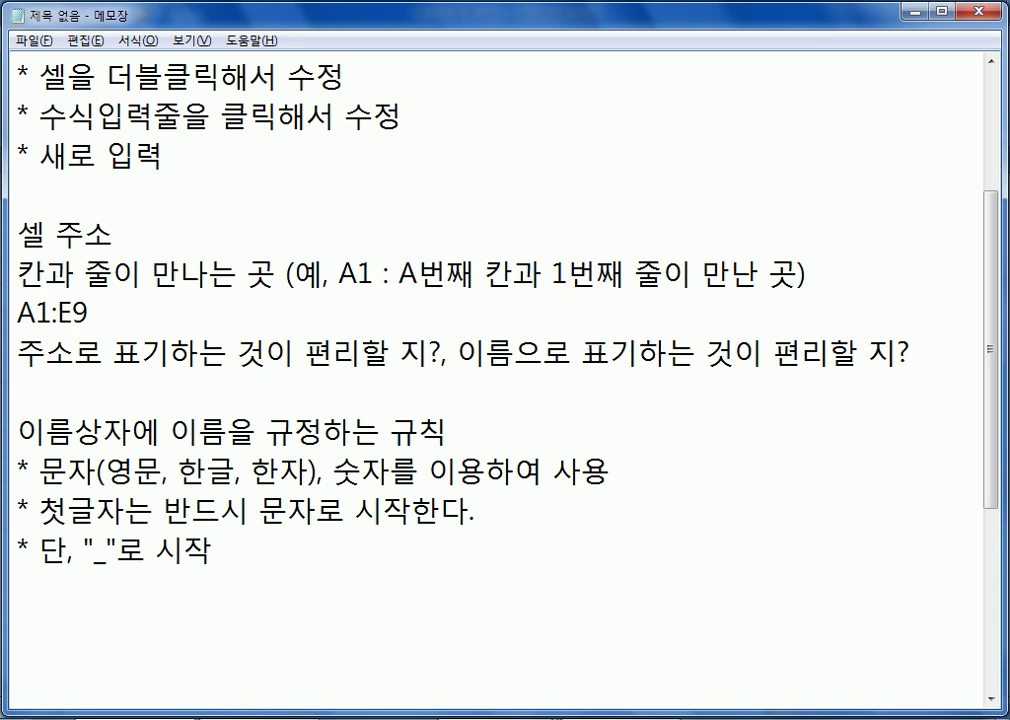
pyautogui.write('가능하다.')
pyautogui.press('Return')
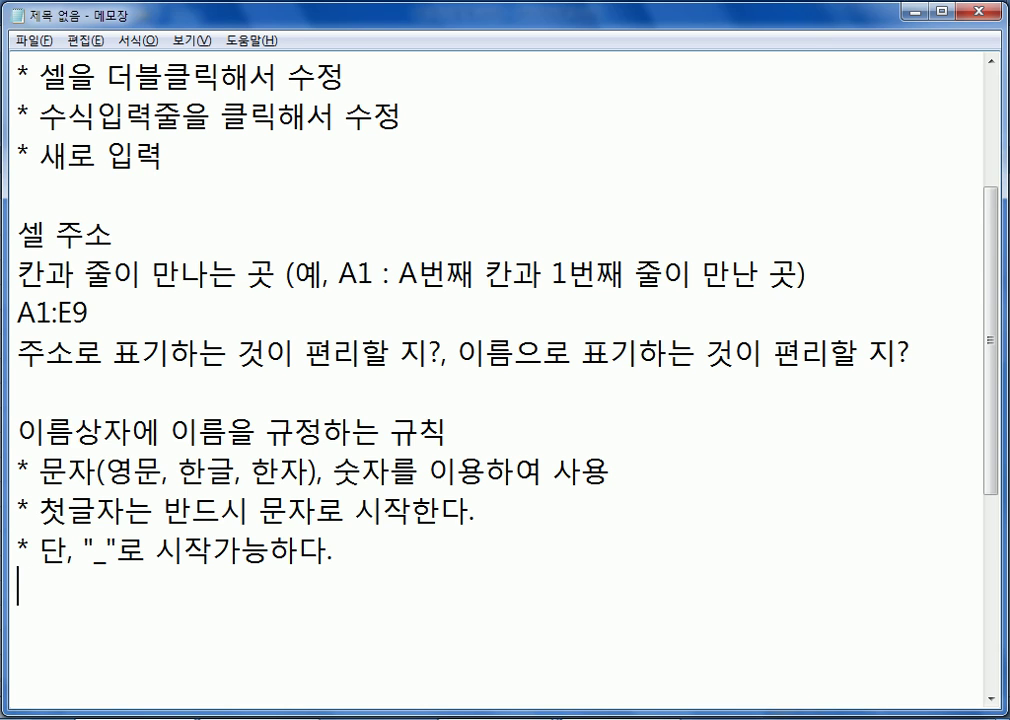
# Add the rule "* 빈칸은 허용하지 않는다.", correcting the mistyped last word, and start a new line
pyautogui.write('* 빈칸은 허용하지 ㅇ나')
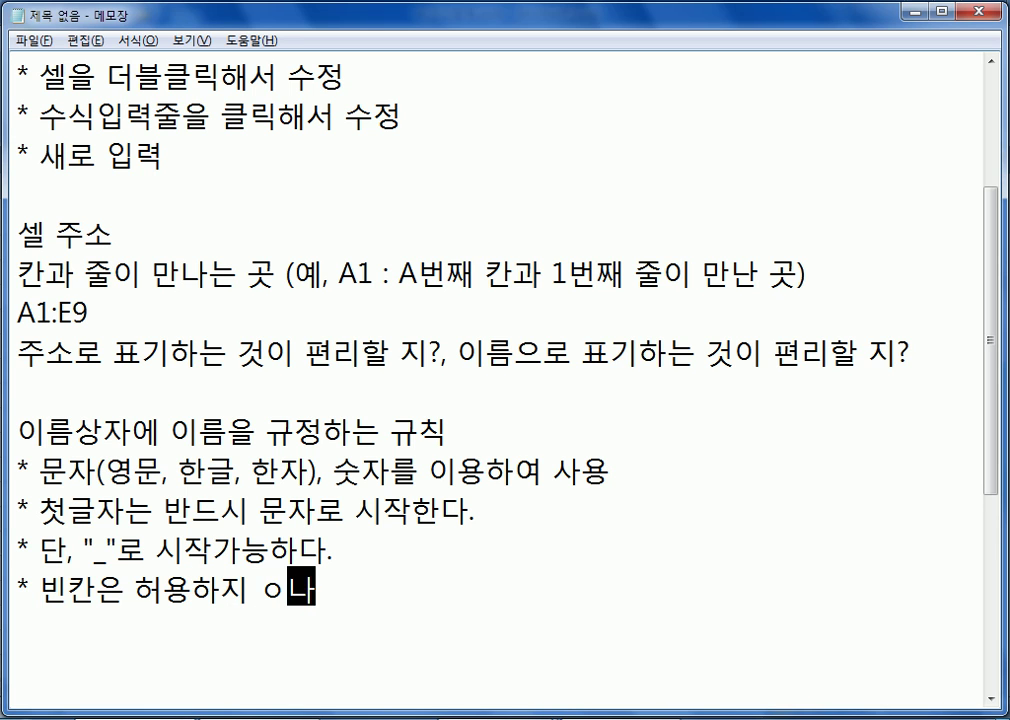
pyautogui.press('BackSpace')
pyautogui.press('BackSpace')
pyautogui.press('BackSpace')
pyautogui.write('않는다.')
pyautogui.press('Return')
# Add the rule "* 특수기호(*, ? ...)는 허용하지 않는다." and start a new line below it
pyautogui.write('* 특수기호(*, ?')
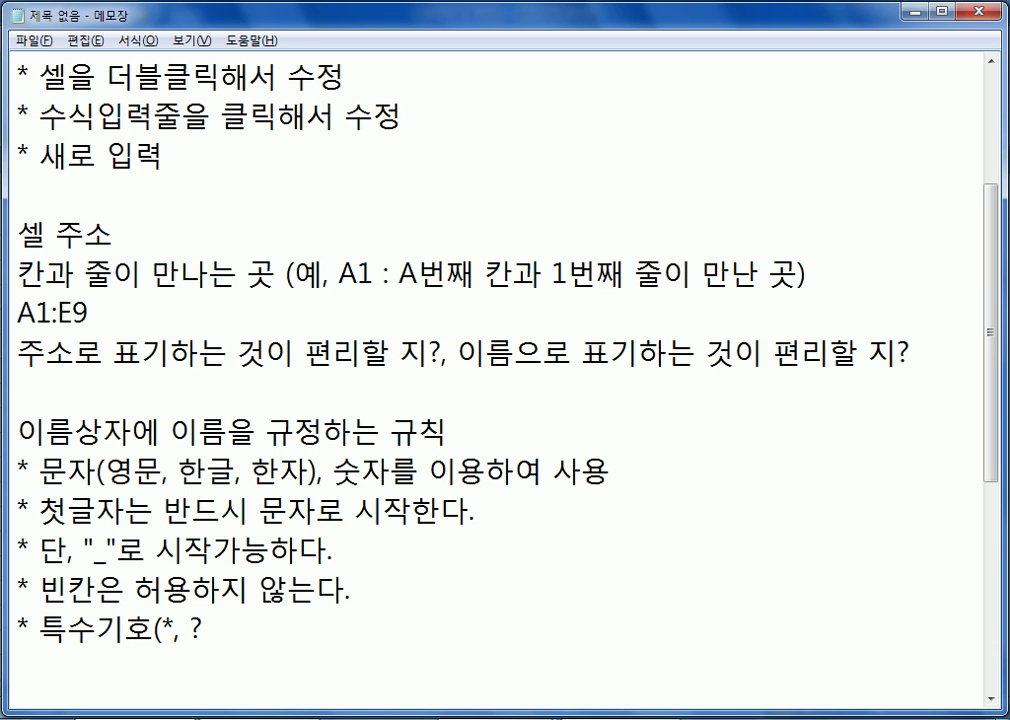
pyautogui.write(' ...)')
pyautogui.write('는 허용하')
pyautogui.write('지 안')
pyautogui.write('않는다.')
pyautogui.press('Return')
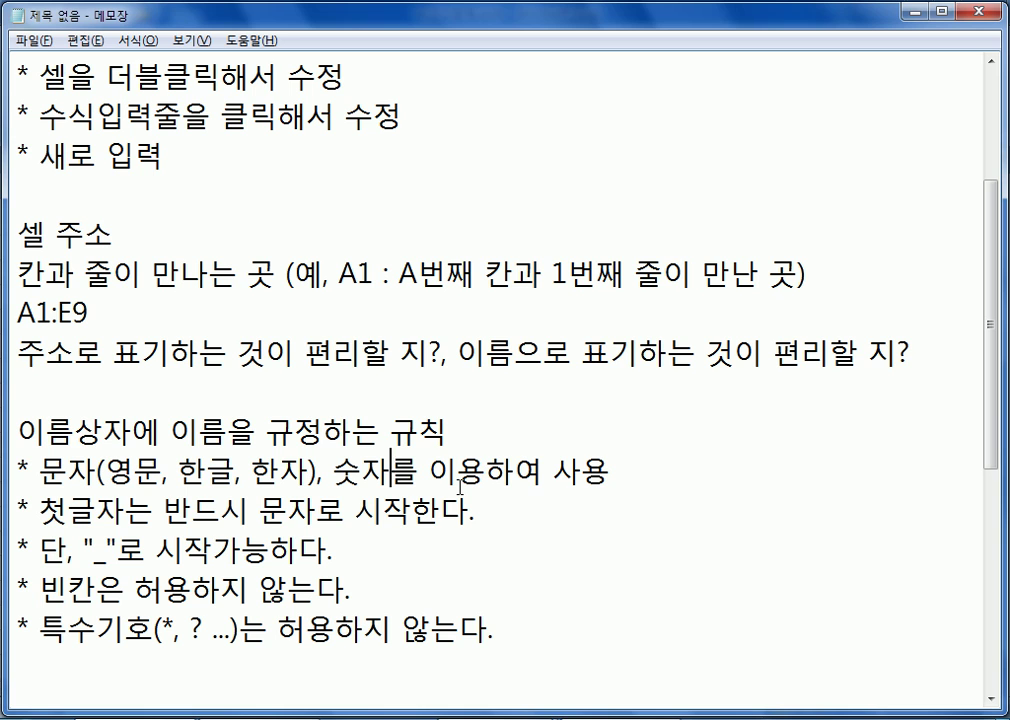
# Insert ", 기호" after 숫자 in the first rule and return to the empty line below the rules
pyautogui.write(', 기호')
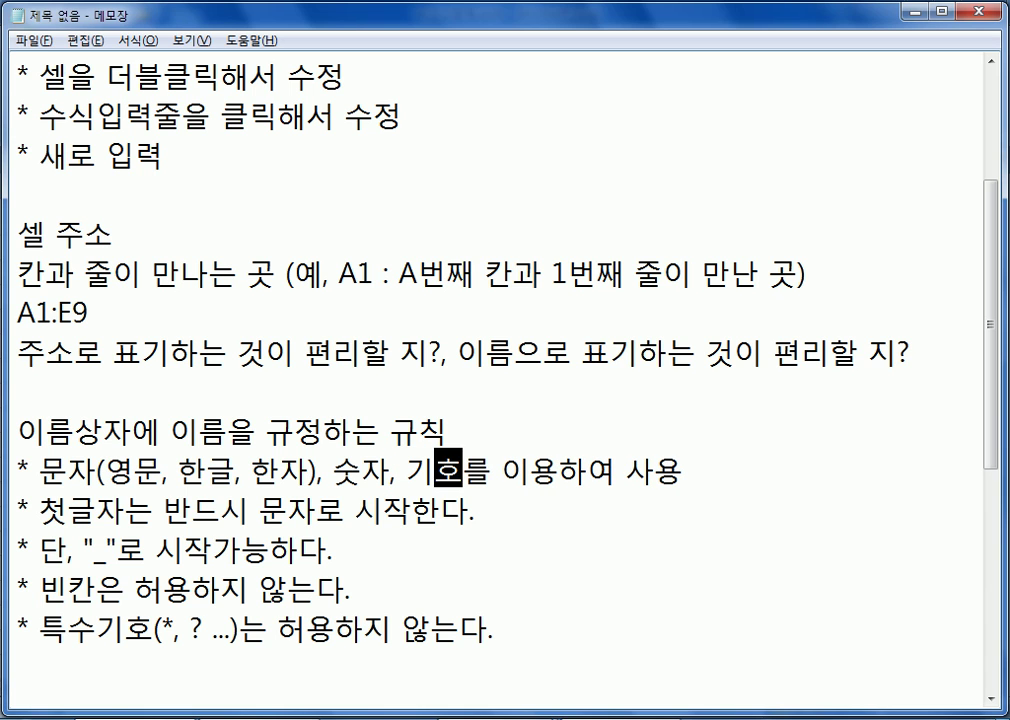
pyautogui.press('Down')
pyautogui.press('Down')
pyautogui.press('Down')
pyautogui.press('Down')
pyautogui.press('Down')
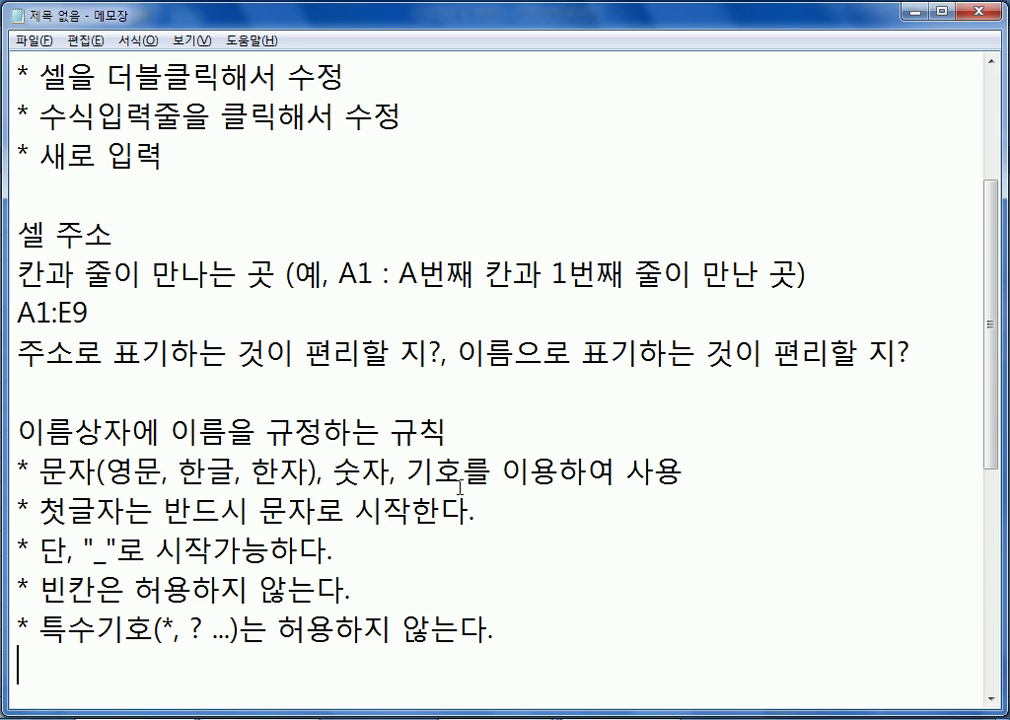
pyautogui.scroll(-2, 410, 456)
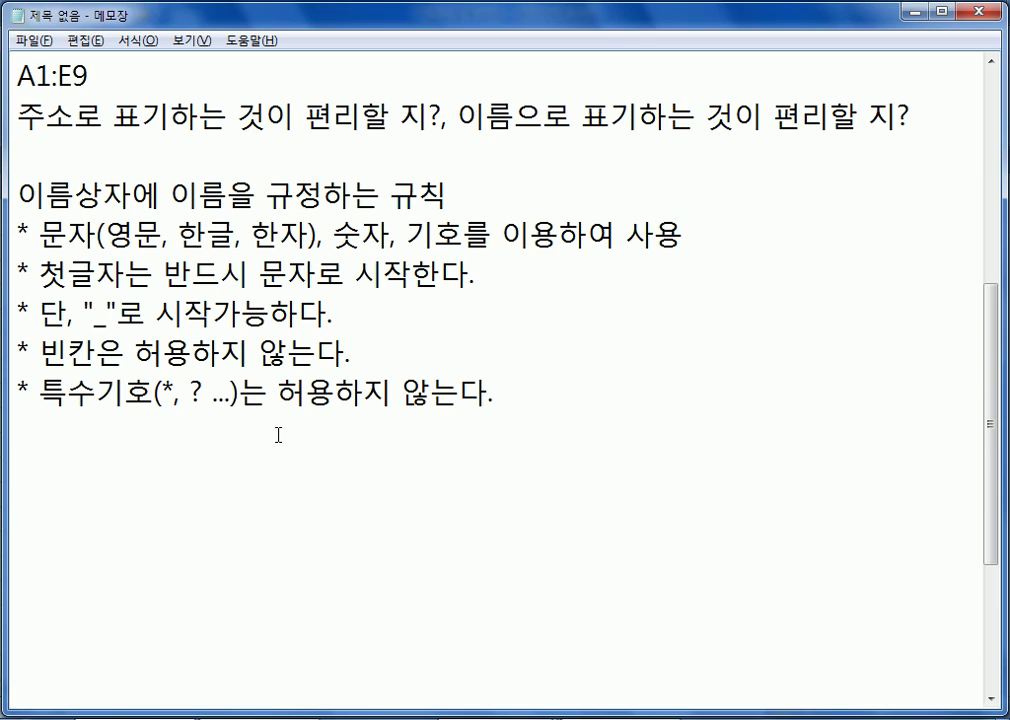
# Switch to the Excel workbook and insert a new comment on the 재고율 heading in G3
pyautogui.hotkey('alt', 'Tab')
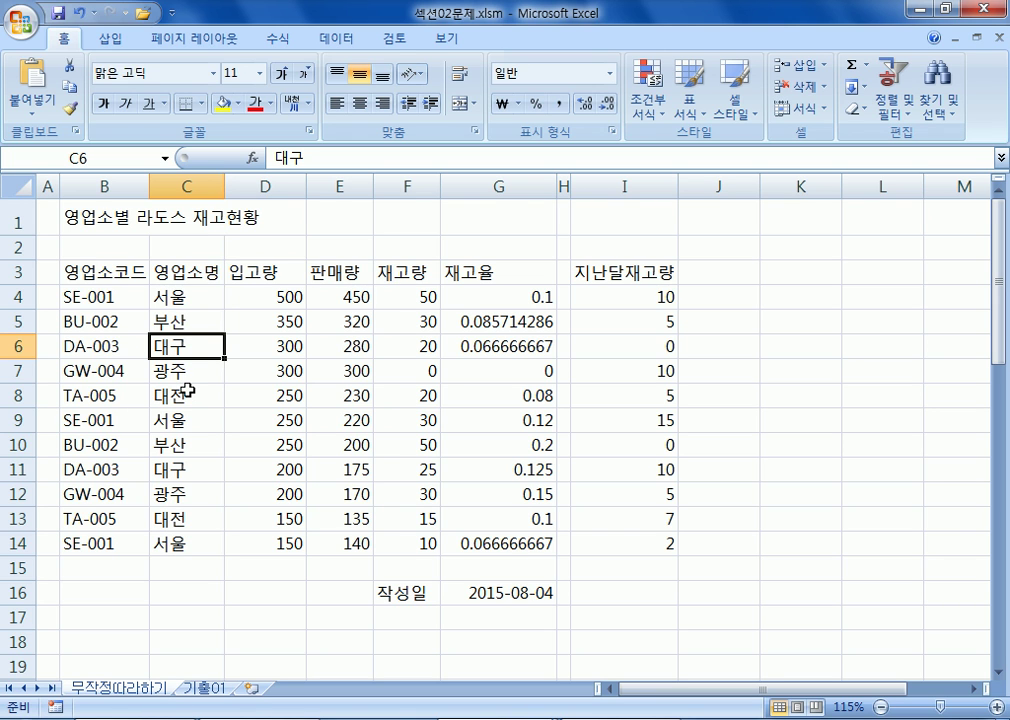
pyautogui.click(507, 277)
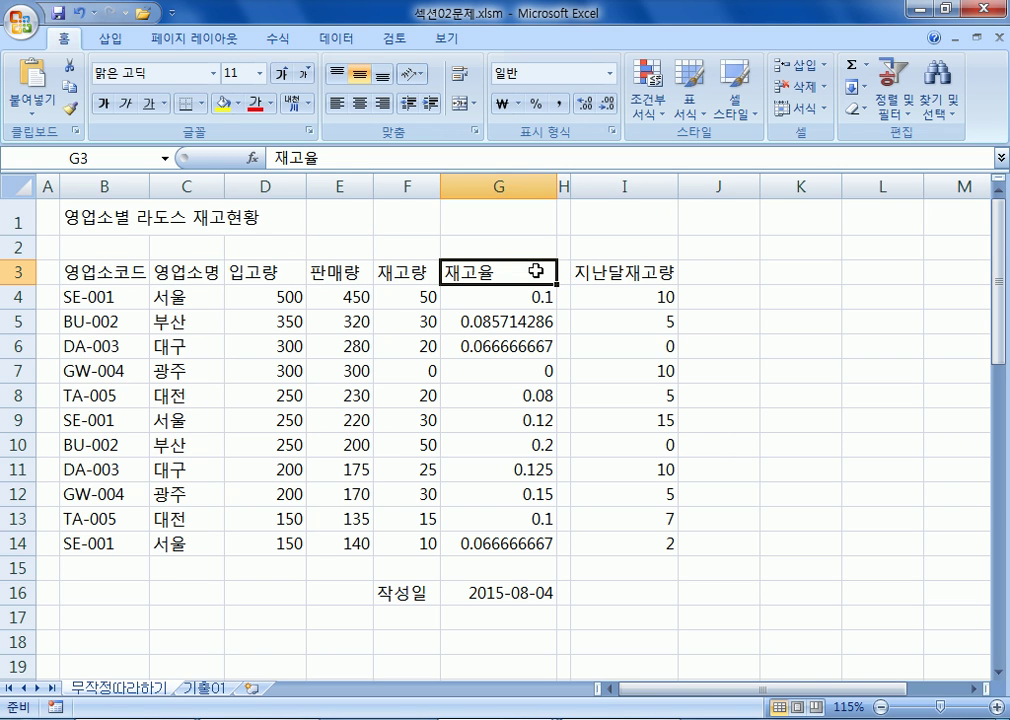
pyautogui.click(470, 288)
pyautogui.click(472, 276)
pyautogui.click(394, 40)
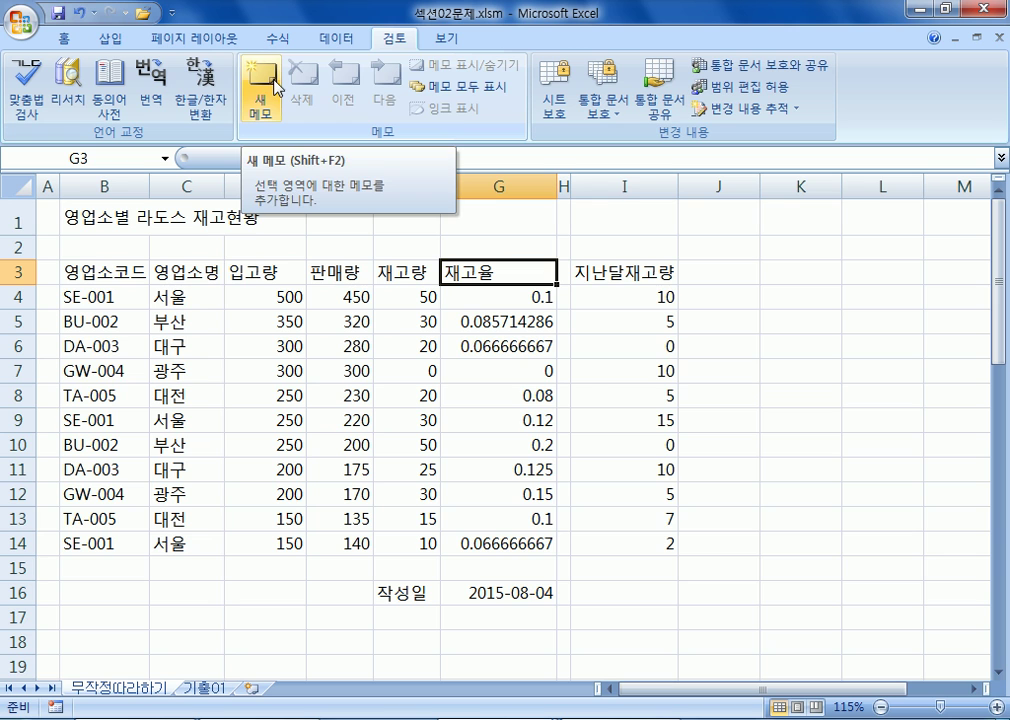
pyautogui.rightClick(507, 265)
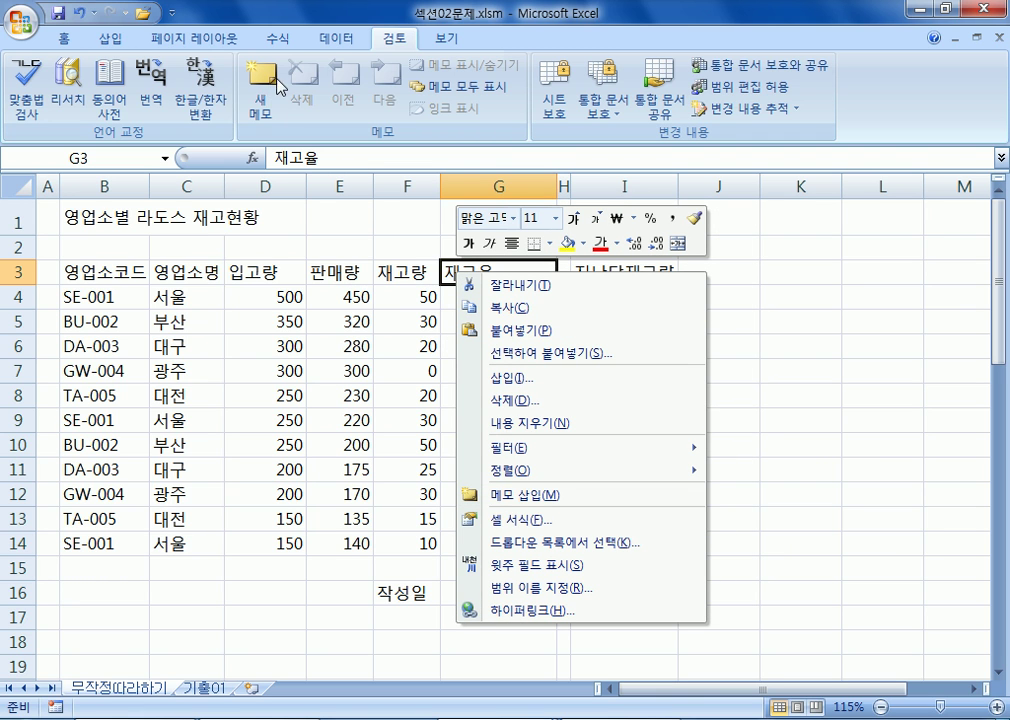
pyautogui.click(518, 497)
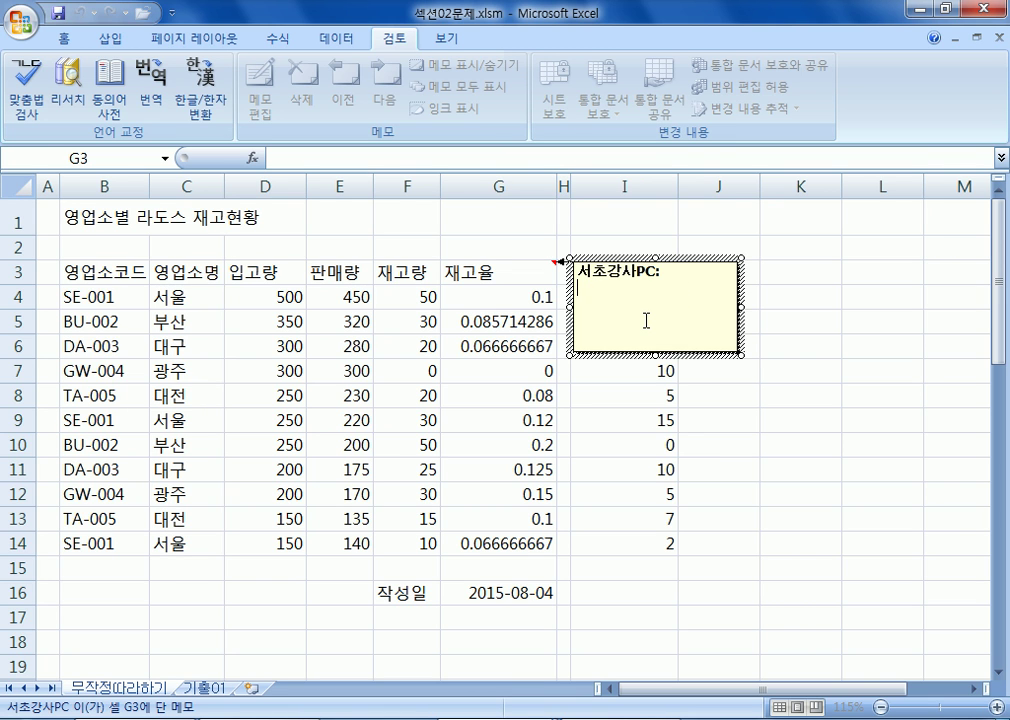
# Clear the default author name from the new comment on G3
pyautogui.press('BackSpace')
pyautogui.press('BackSpace')
pyautogui.press('BackSpace')
pyautogui.press('BackSpace')
pyautogui.press('BackSpace')
pyautogui.press('BackSpace')
pyautogui.press('BackSpace')
pyautogui.press('BackSpace')
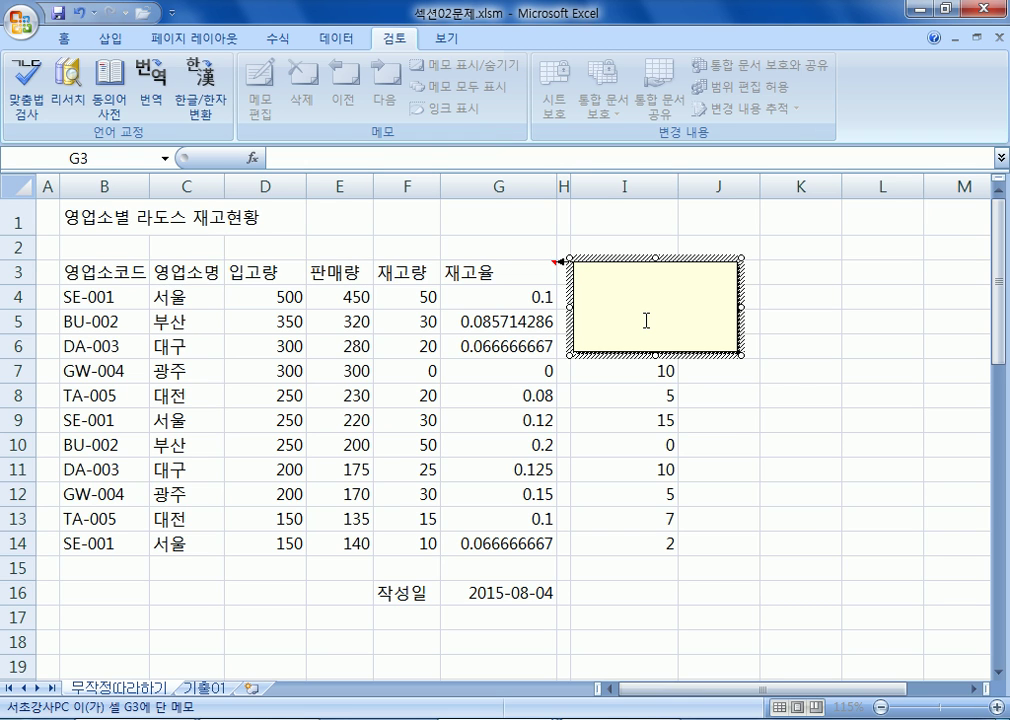
# Enter "재고량 대비" as the G3 comment text and finish editing by selecting M4
pyautogui.write('재고량 대ㅆ')
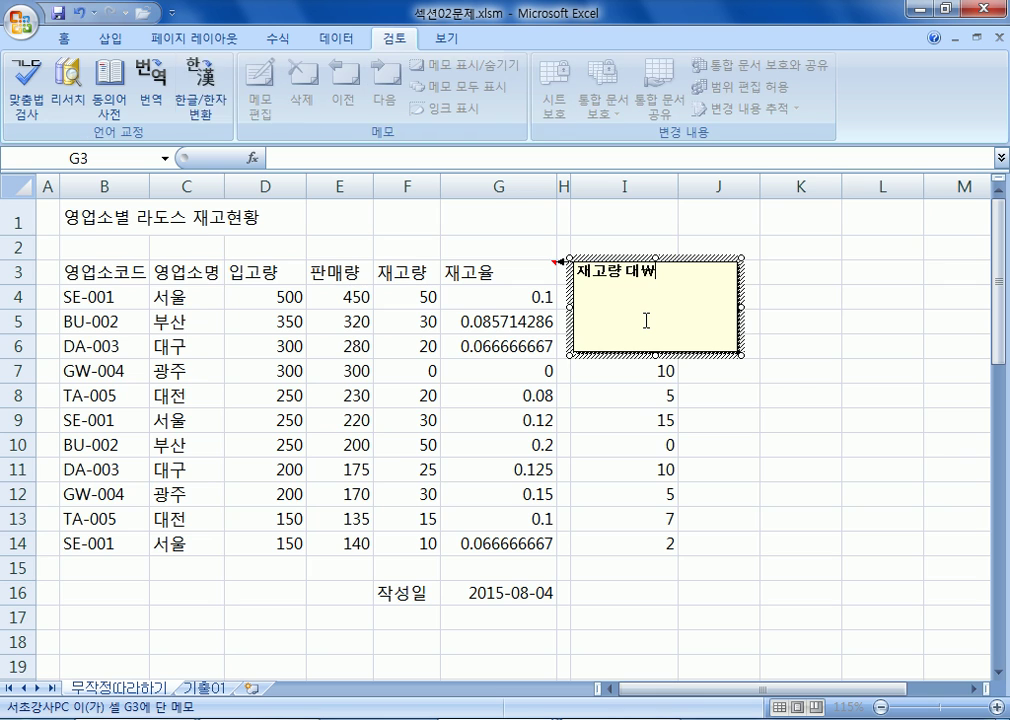
pyautogui.press('BackSpace')
pyautogui.write('비')
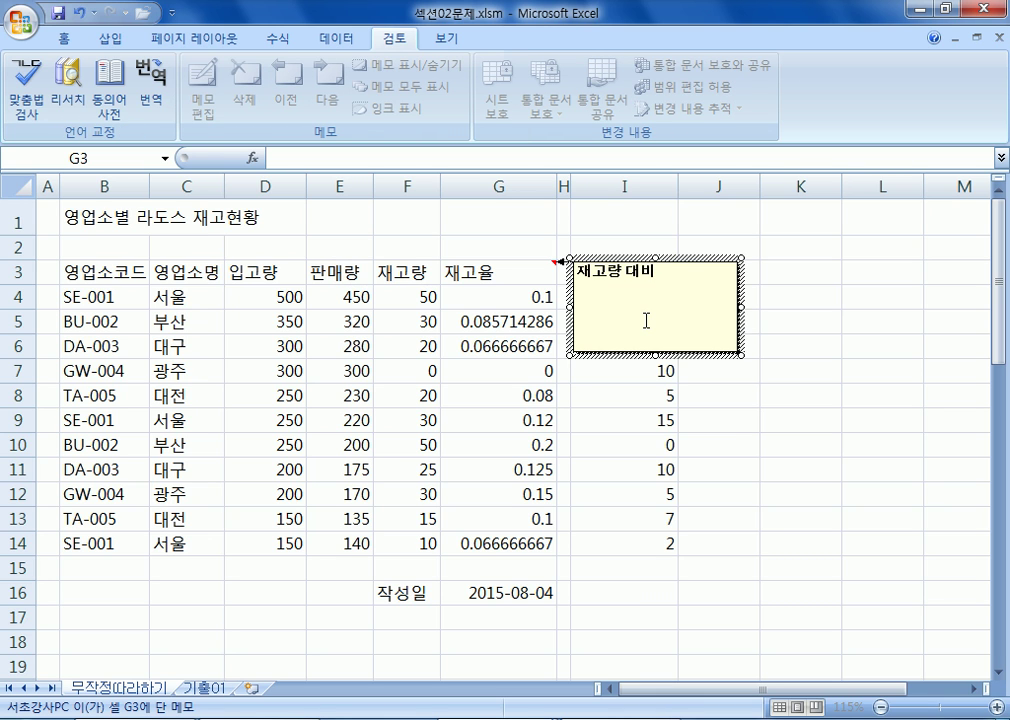
pyautogui.press('Return')
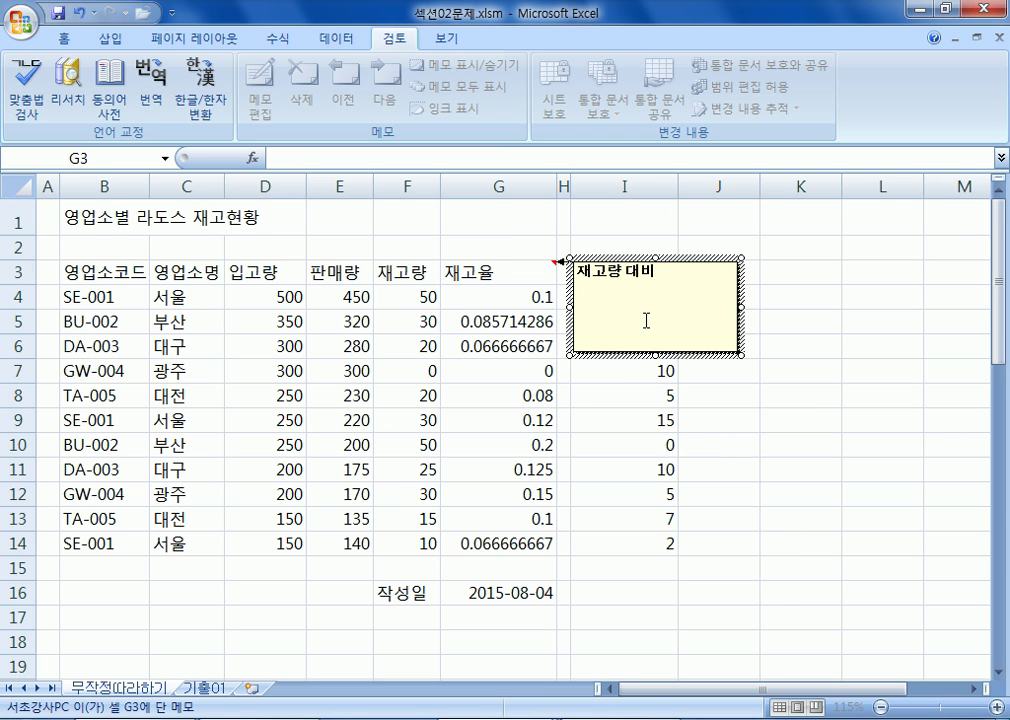
pyautogui.press('BackSpace')
pyautogui.press('Return')
pyautogui.click(935, 301)
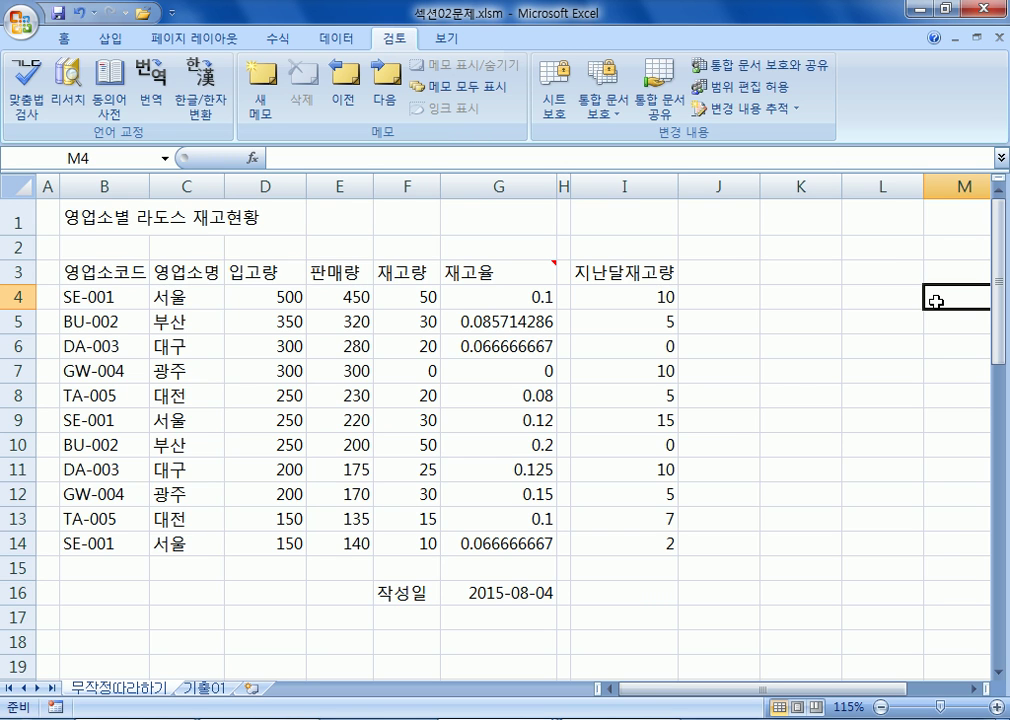
# Preview the comment attached to G3 while other cells such as G9 and K10 are selected
pyautogui.click(490, 270)
pyautogui.click(490, 420)
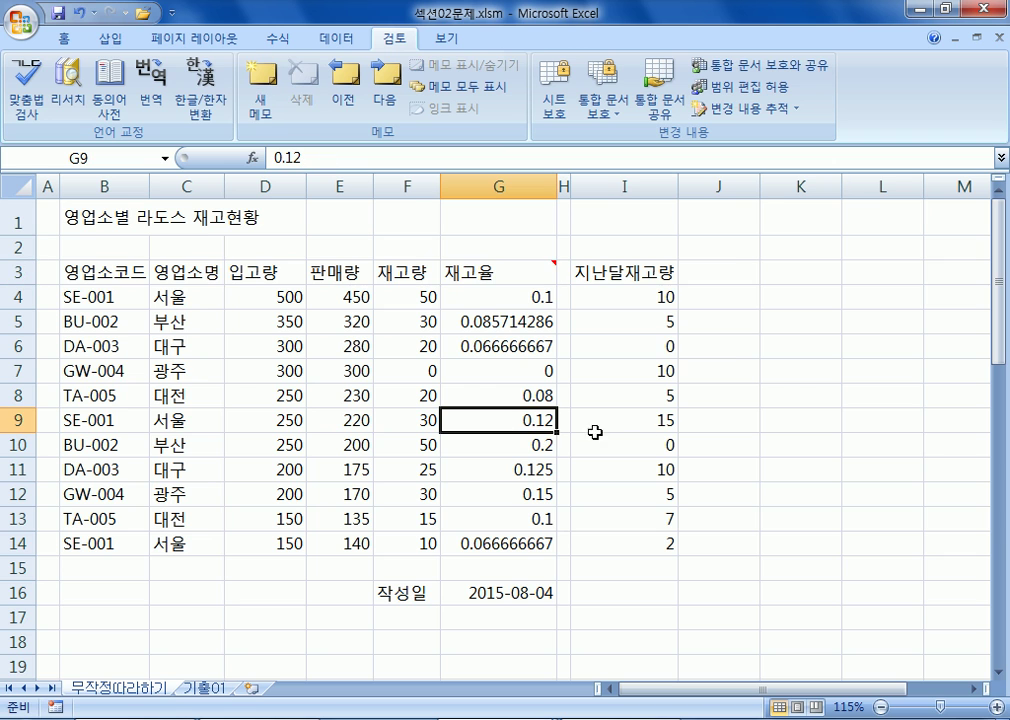
pyautogui.moveTo(540, 270)
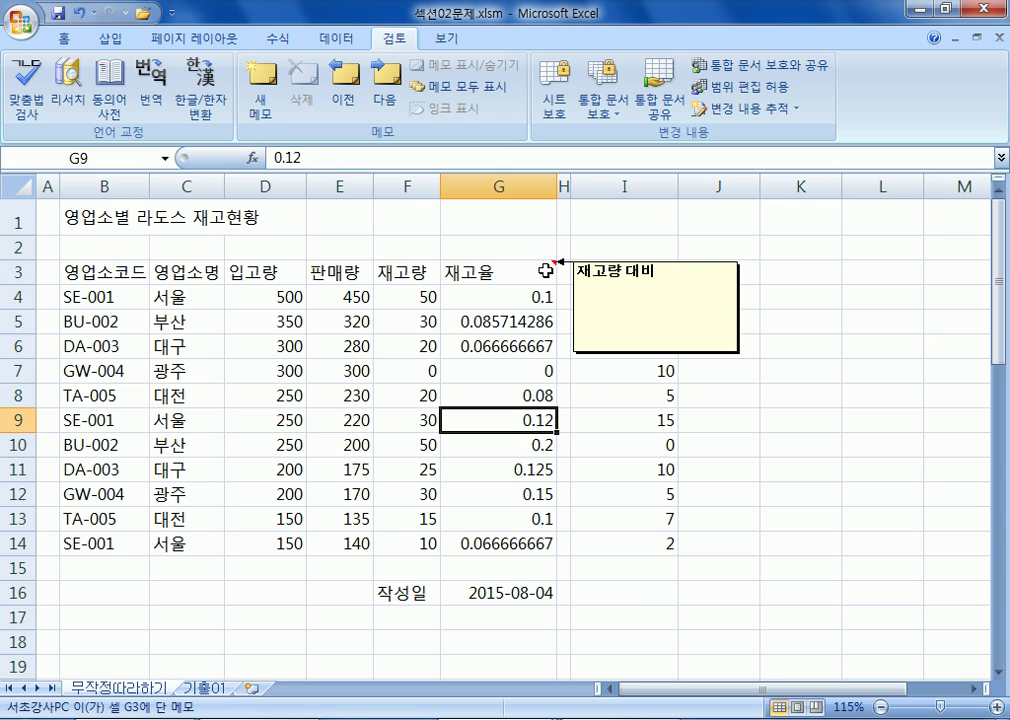
pyautogui.click(775, 443)
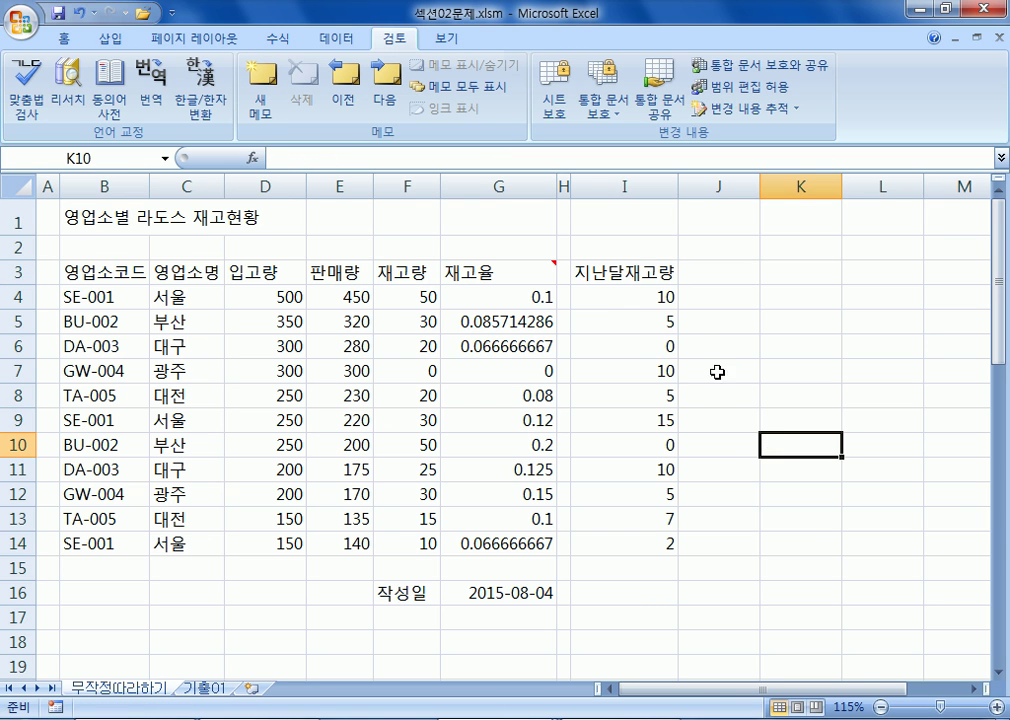
pyautogui.moveTo(520, 269)
# Select G3 and toggle its comment between shown and hidden several times, leaving it hidden
pyautogui.click(478, 272)
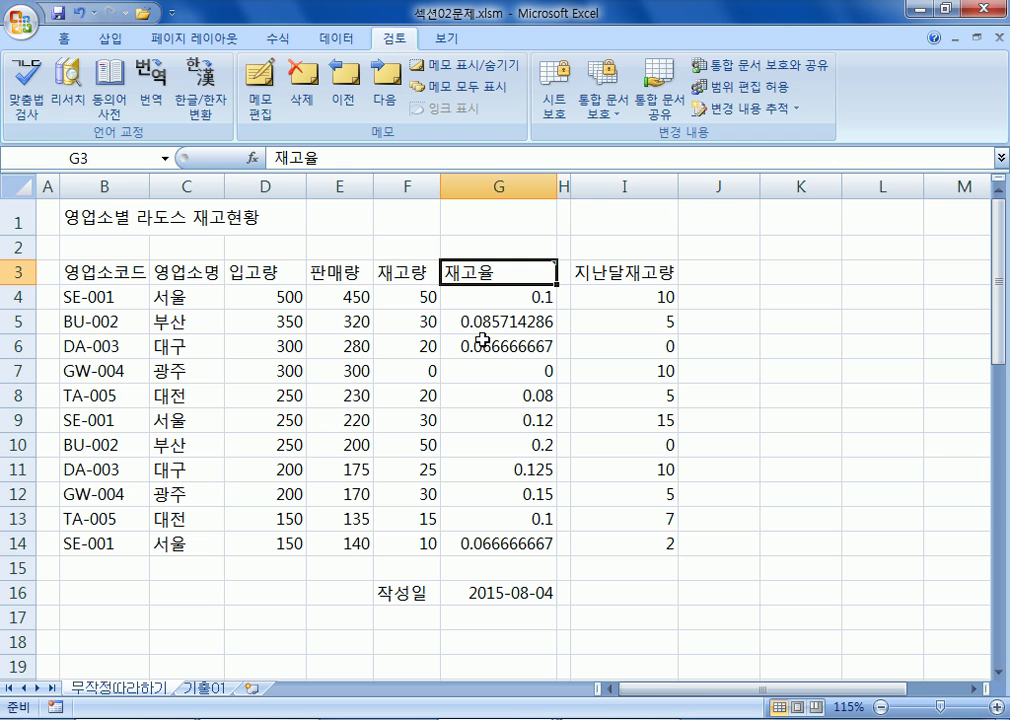
pyautogui.click(470, 70)
pyautogui.click(470, 70)
pyautogui.click(470, 70)
pyautogui.click(472, 72)
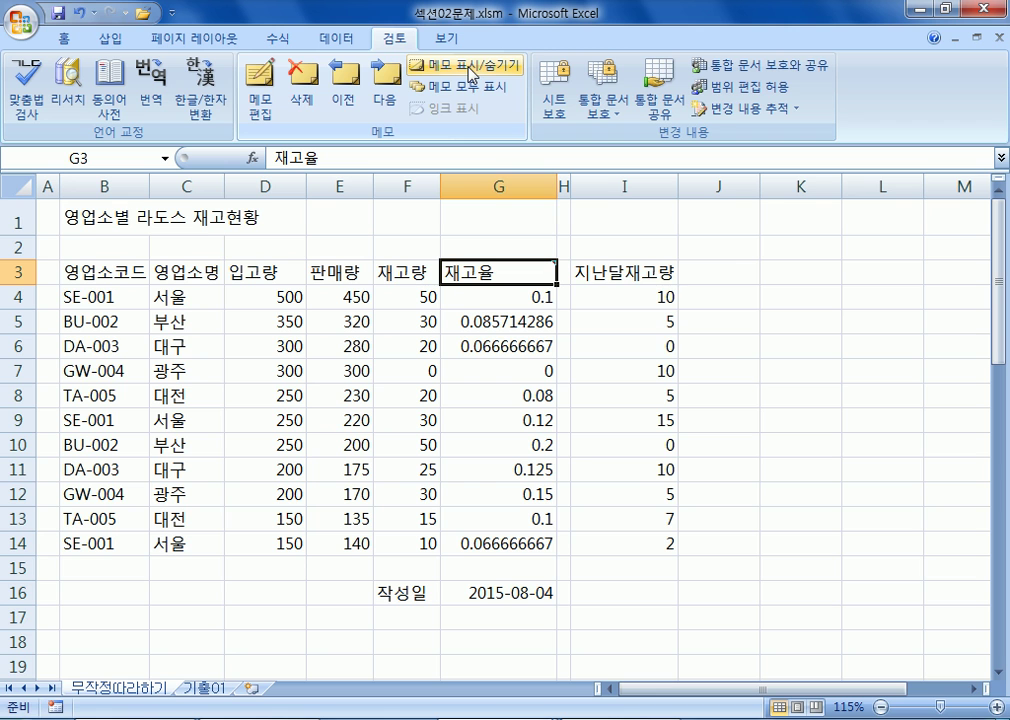
# Set the G3 comment to stay displayed on the sheet and select K17
pyautogui.rightClick(500, 268)
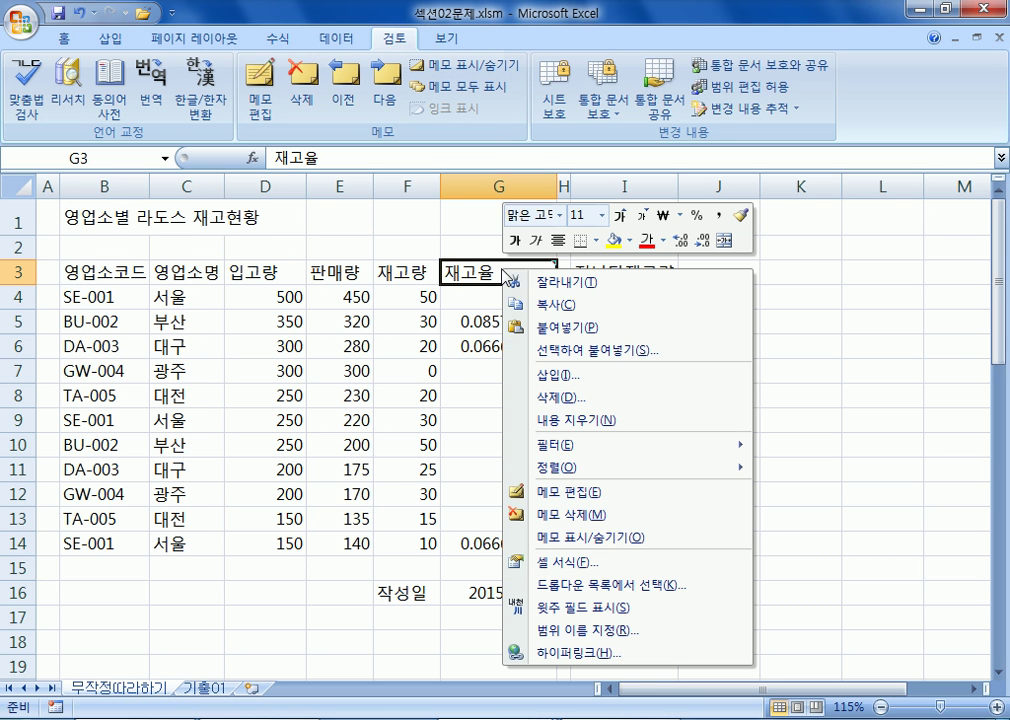
pyautogui.click(625, 540)
pyautogui.click(798, 604)
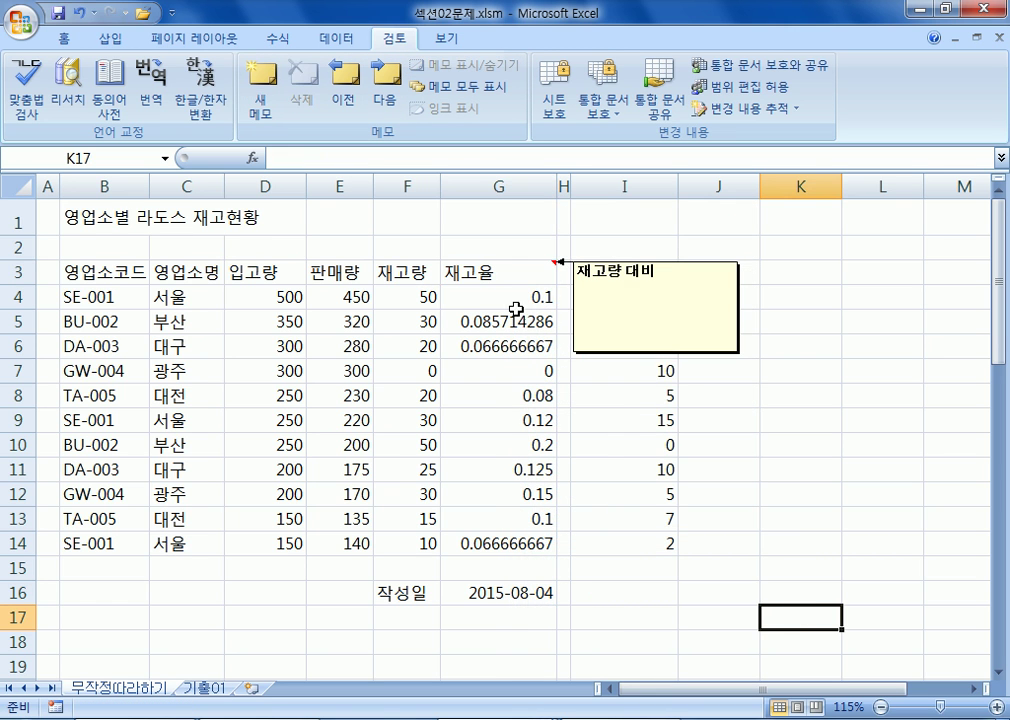
# Toggle the G3 comment between hidden and shown again, leaving it displayed, and reselect G3
pyautogui.click(480, 270)
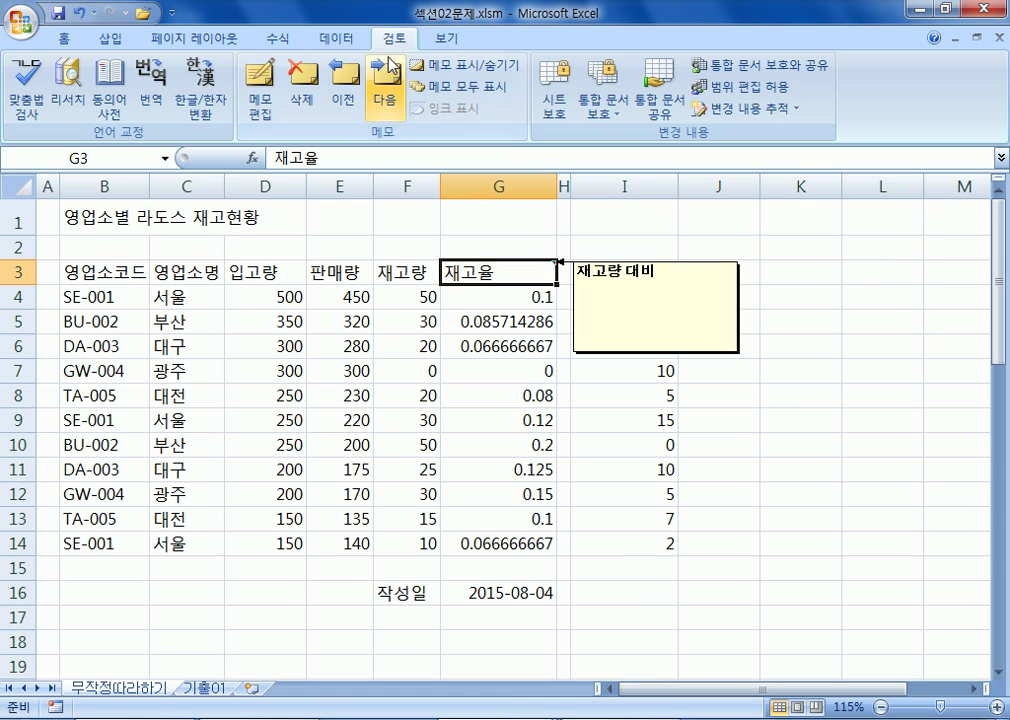
pyautogui.click(472, 68)
pyautogui.click(473, 70)
pyautogui.click(473, 70)
pyautogui.click(473, 70)
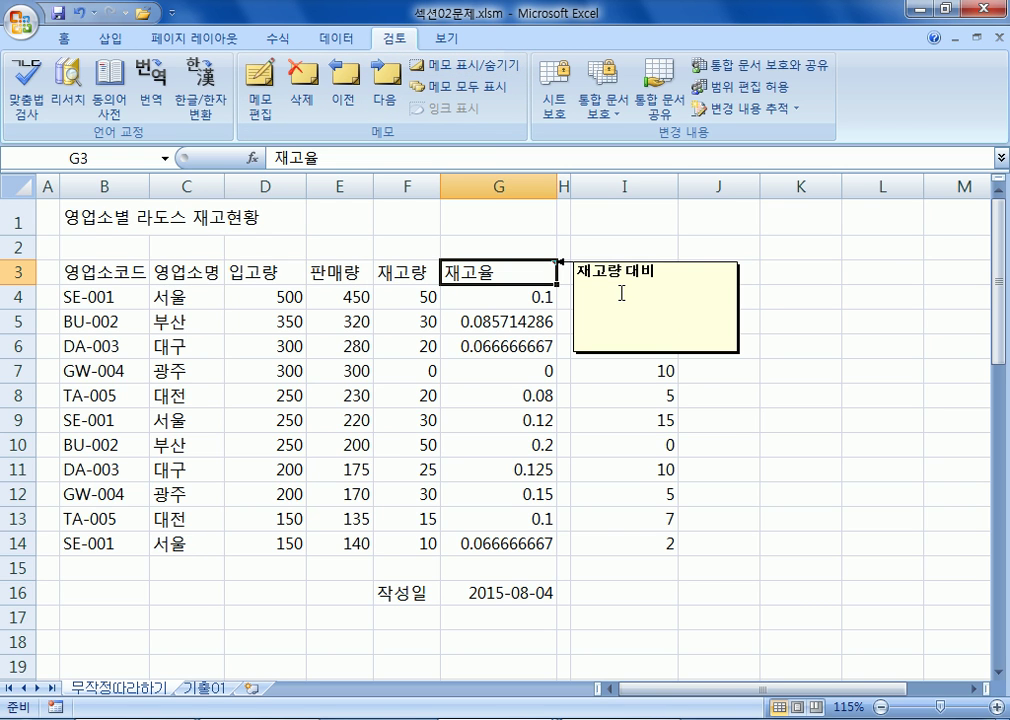
pyautogui.click(778, 470)
pyautogui.click(514, 274)
# Merge and center the title across the range B1:G1
pyautogui.click(91, 221)
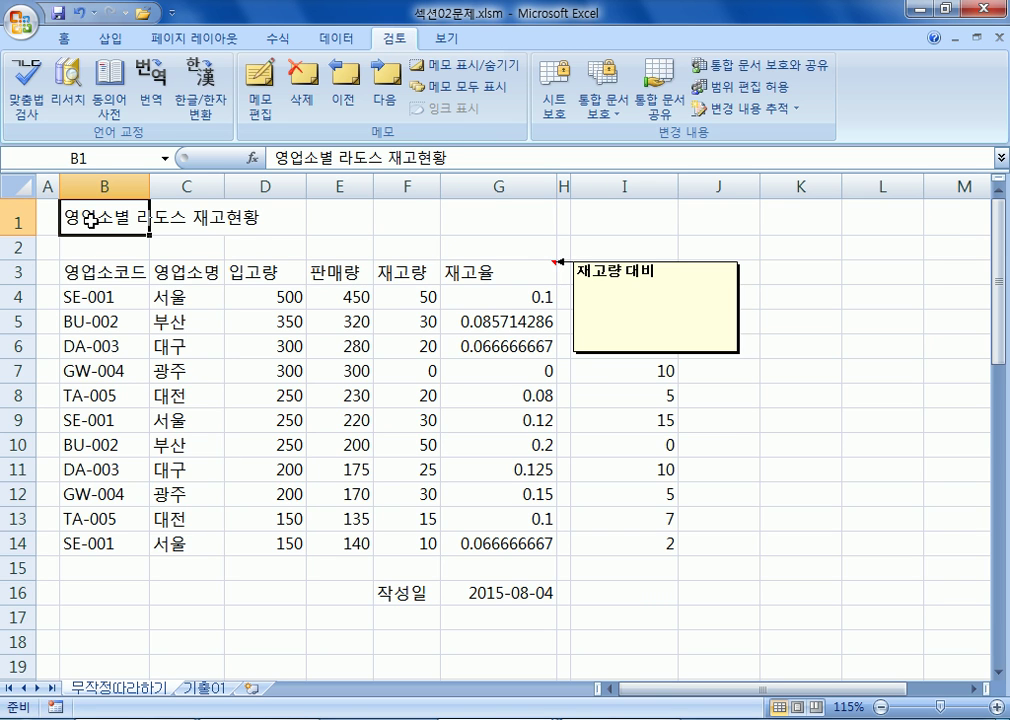
pyautogui.moveTo(91, 221); pyautogui.dragTo(500, 211)
pyautogui.moveTo(96, 213); pyautogui.dragTo(488, 212)
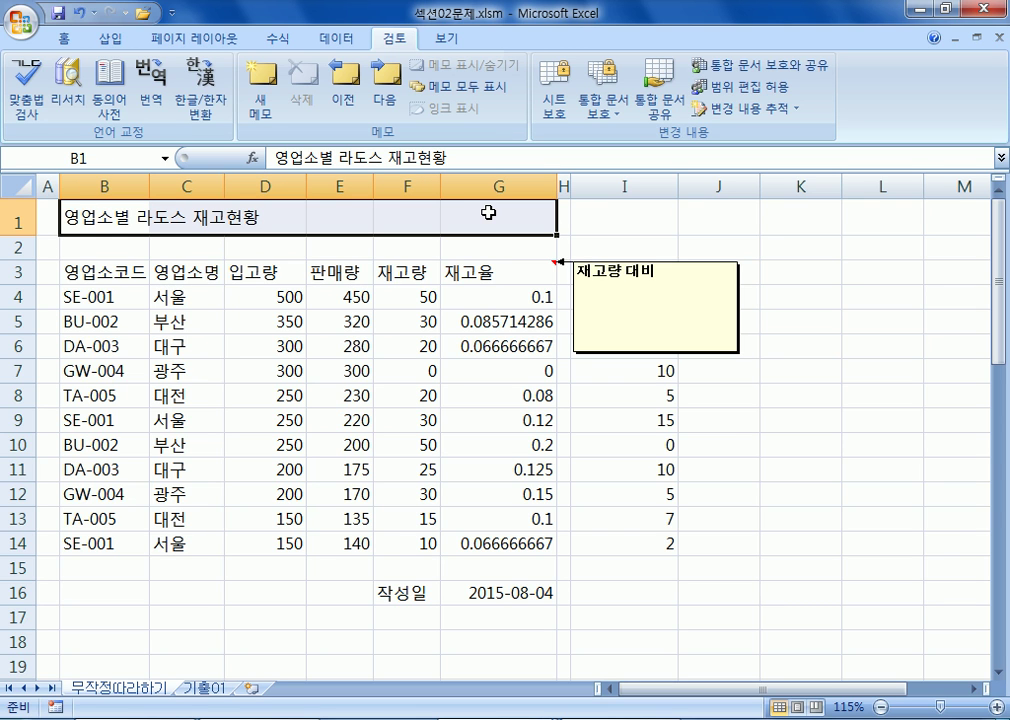
pyautogui.moveTo(80, 217); pyautogui.dragTo(483, 215)
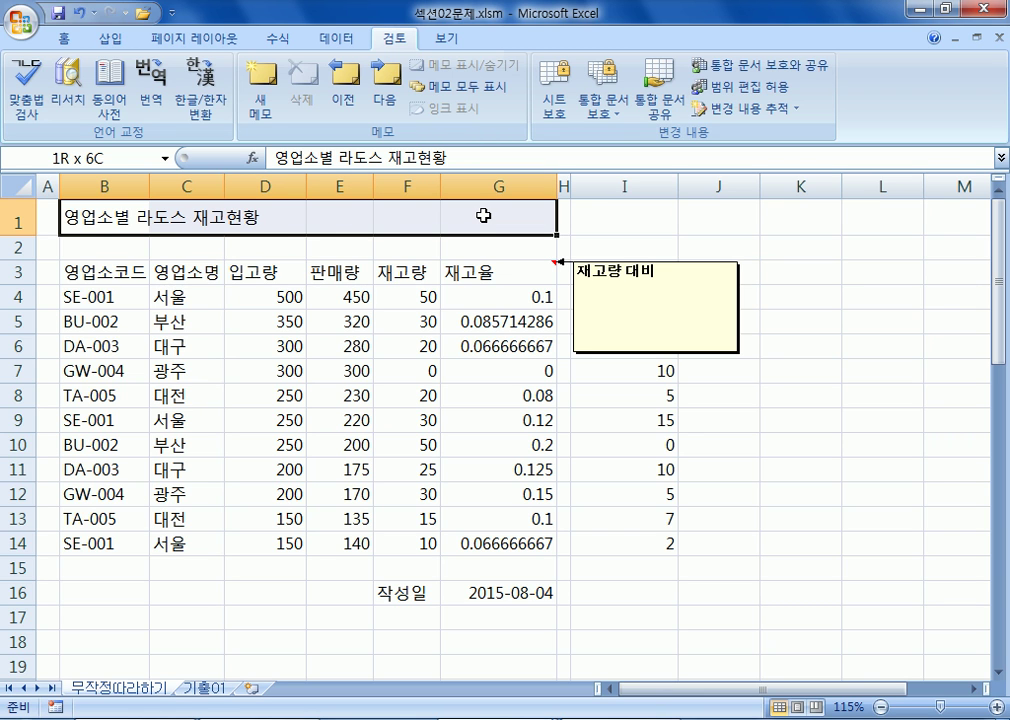
pyautogui.moveTo(483, 215); pyautogui.dragTo(481, 216)
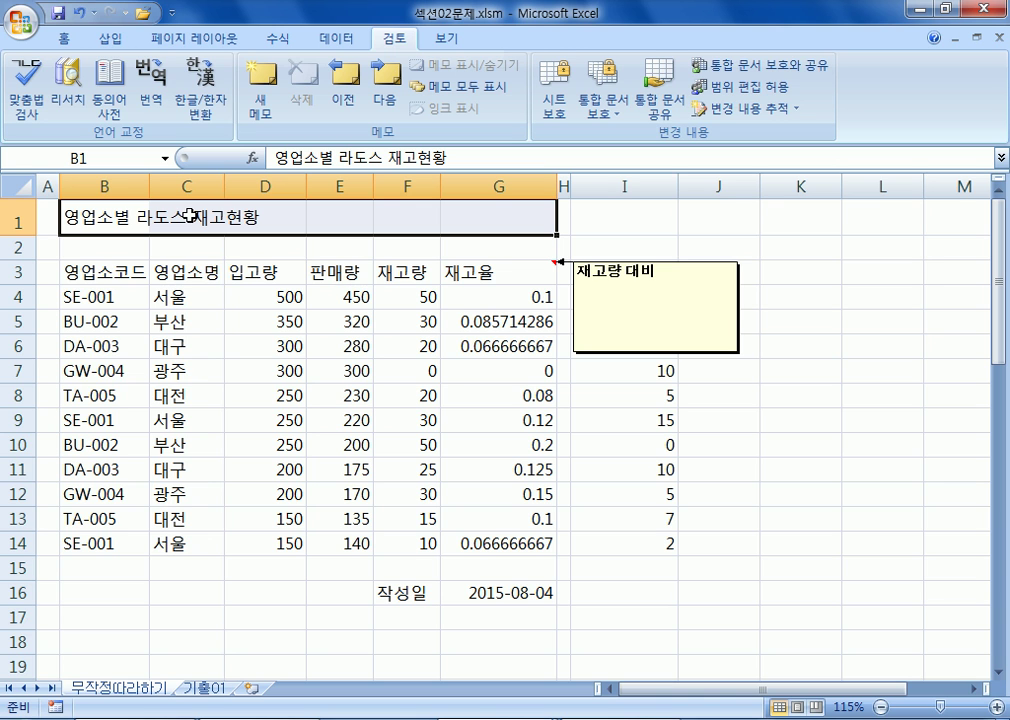
pyautogui.click(60, 37)
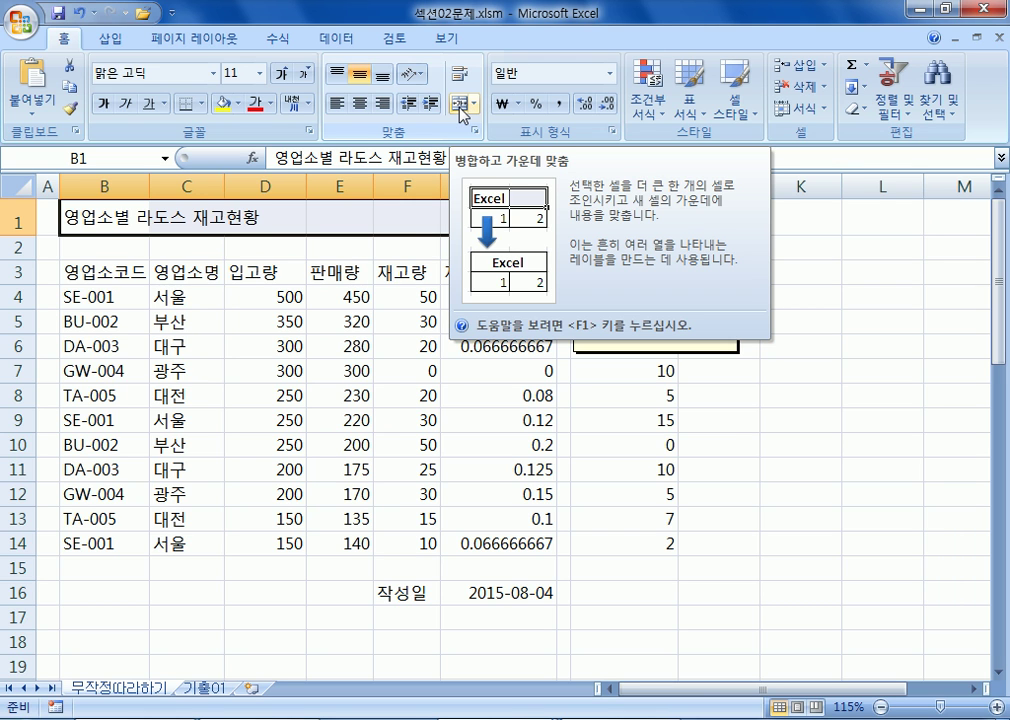
pyautogui.click(461, 106)
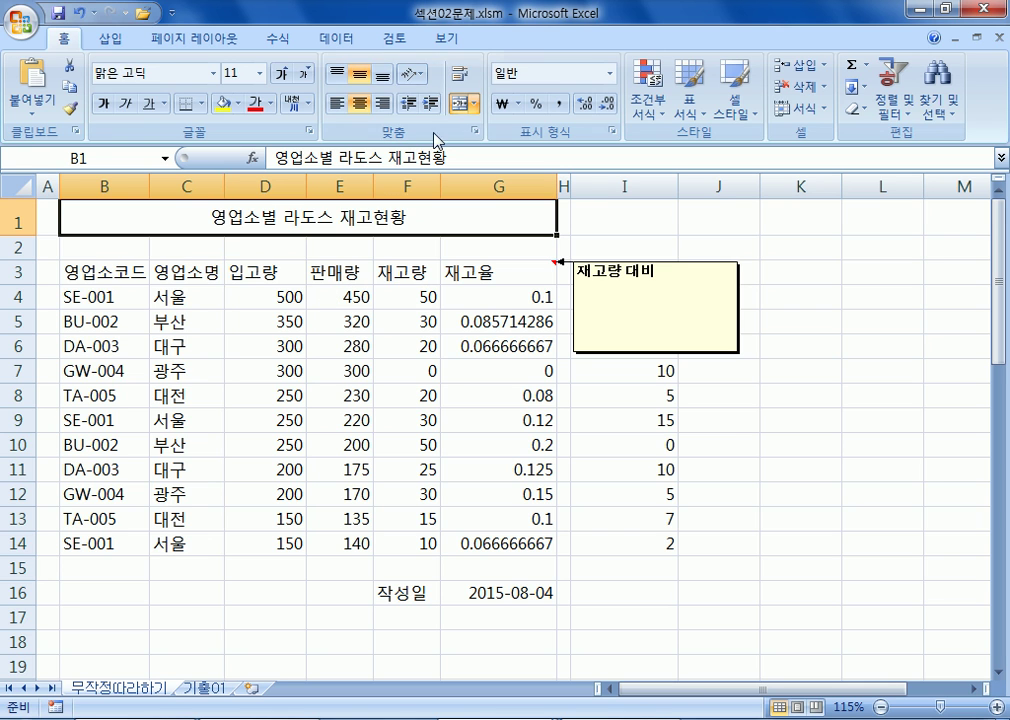
# Unmerge the title, try merging and centering it across B1:I1, and restore the merge to B1:G1
pyautogui.click(458, 106)
pyautogui.moveTo(110, 218); pyautogui.dragTo(608, 230)
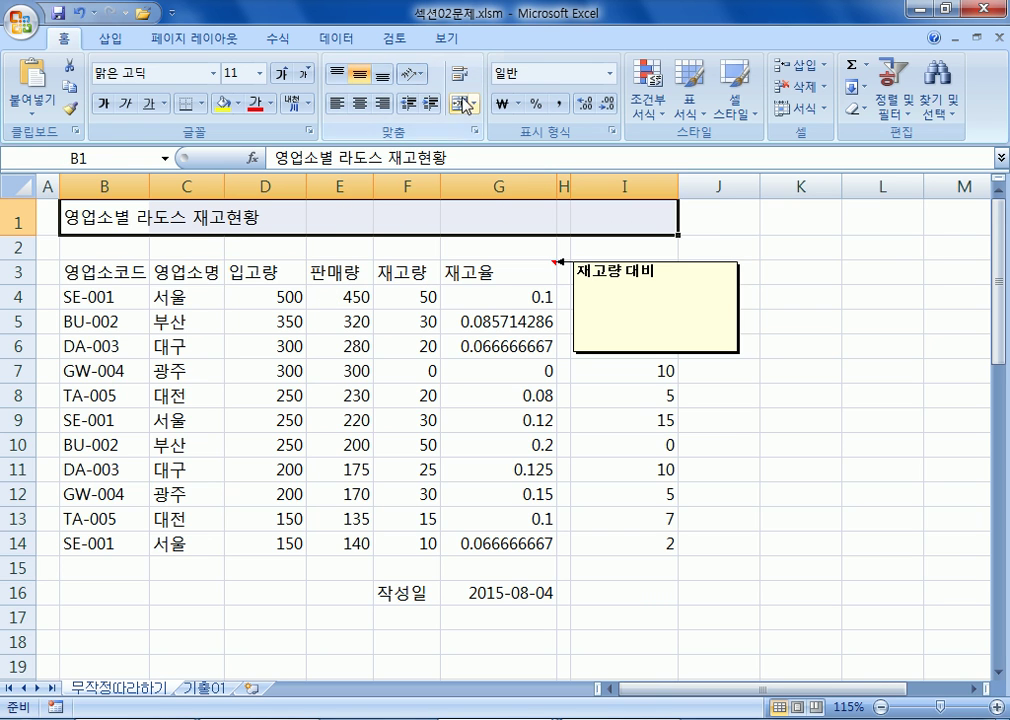
pyautogui.click(463, 106)
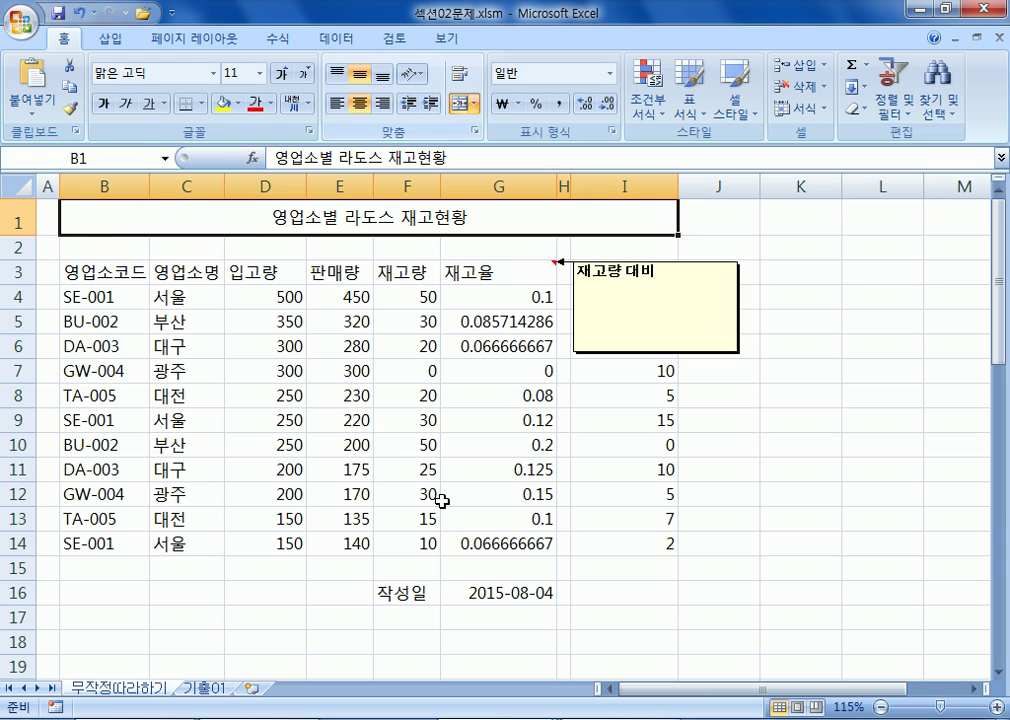
pyautogui.click(461, 106)
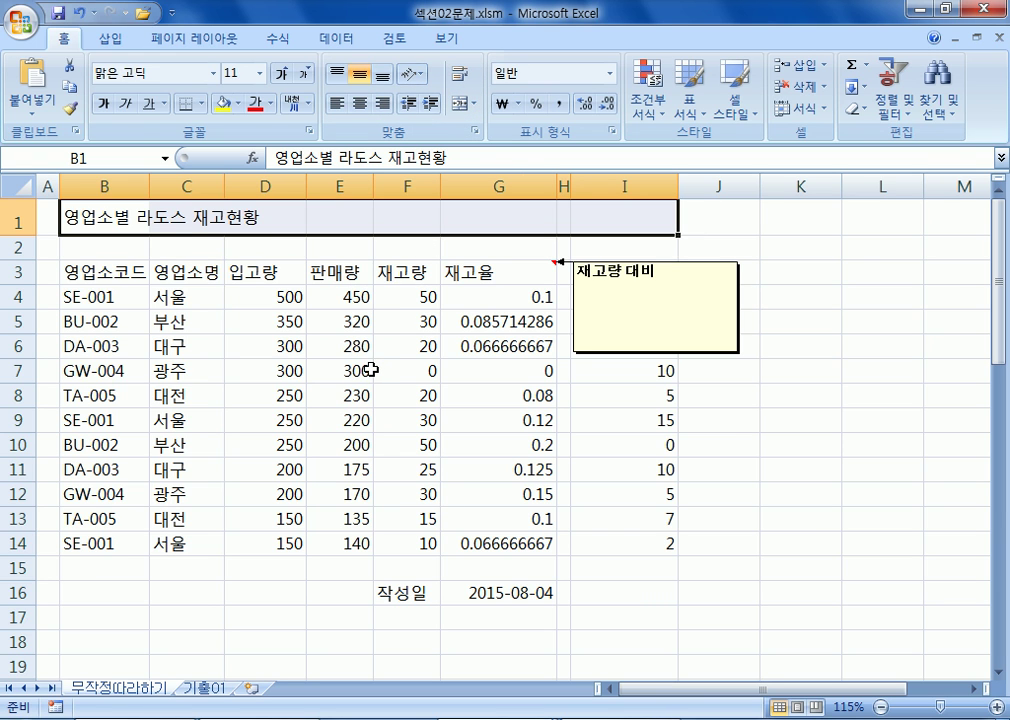
pyautogui.moveTo(113, 219); pyautogui.dragTo(520, 220)
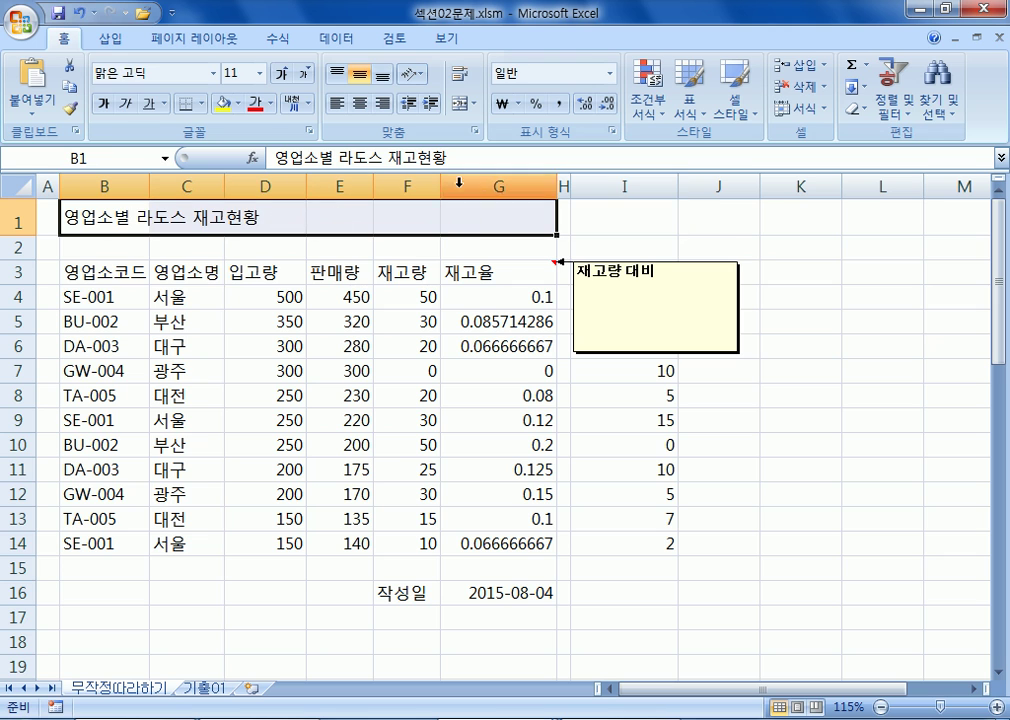
pyautogui.click(464, 104)
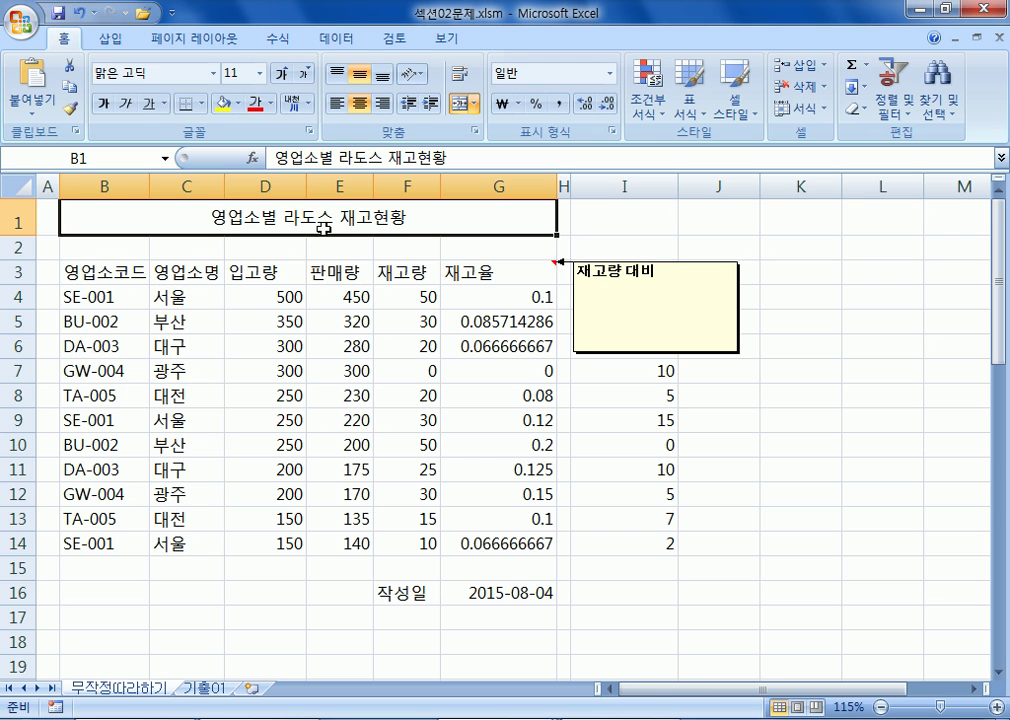
# Try the 굴림 font on the merged title and undo the font change
pyautogui.click(177, 82)
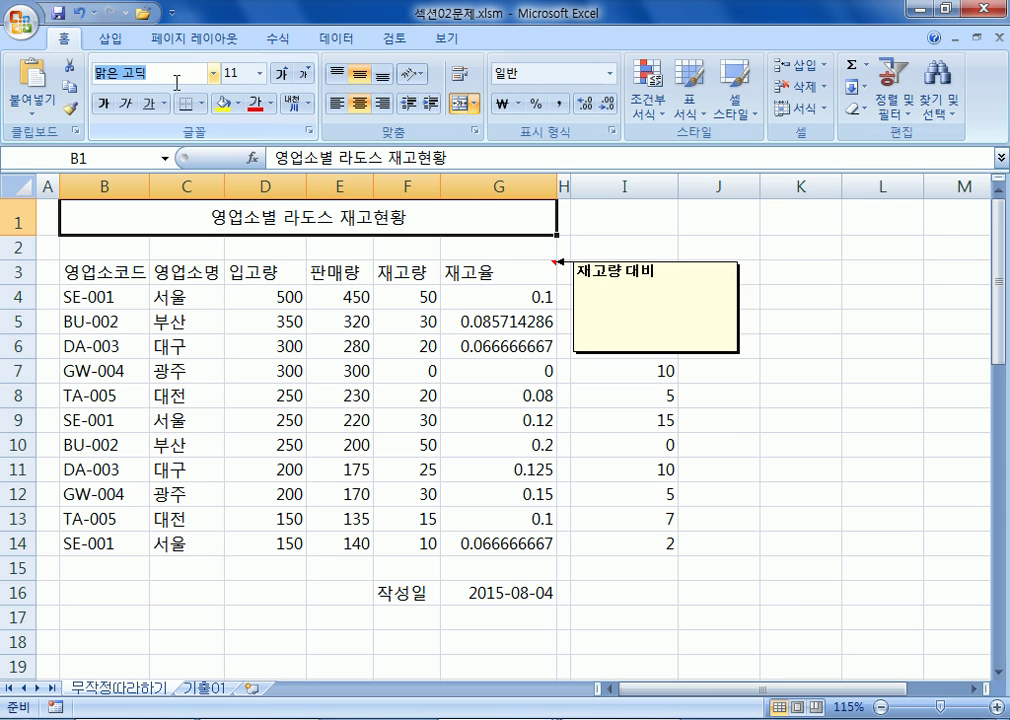
pyautogui.write('굴림')
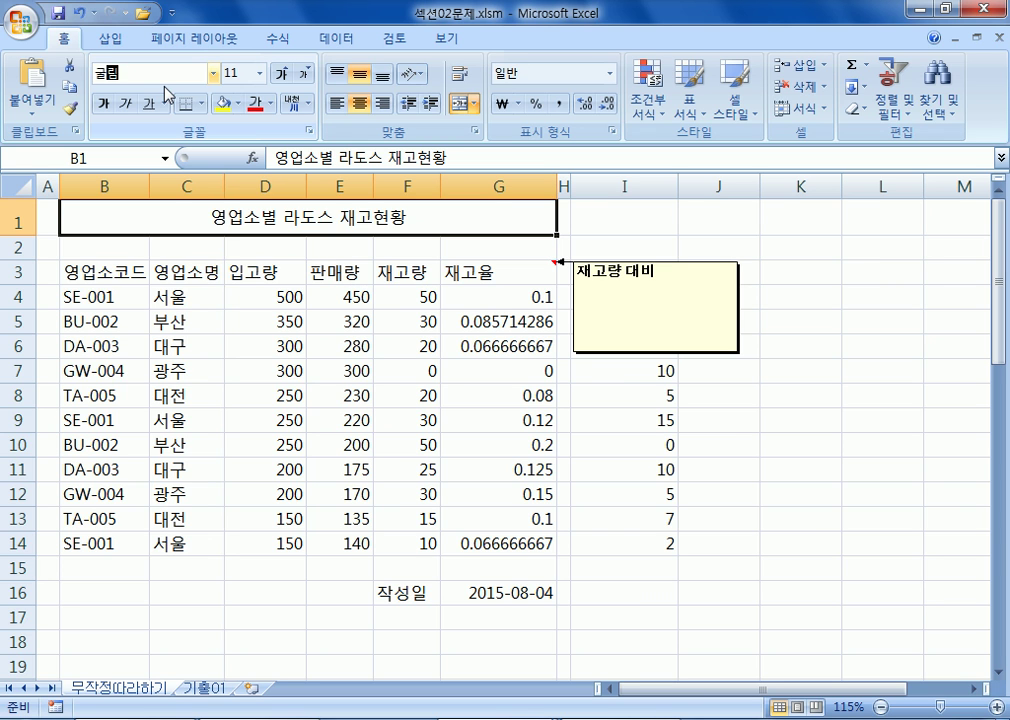
pyautogui.press('Escape')
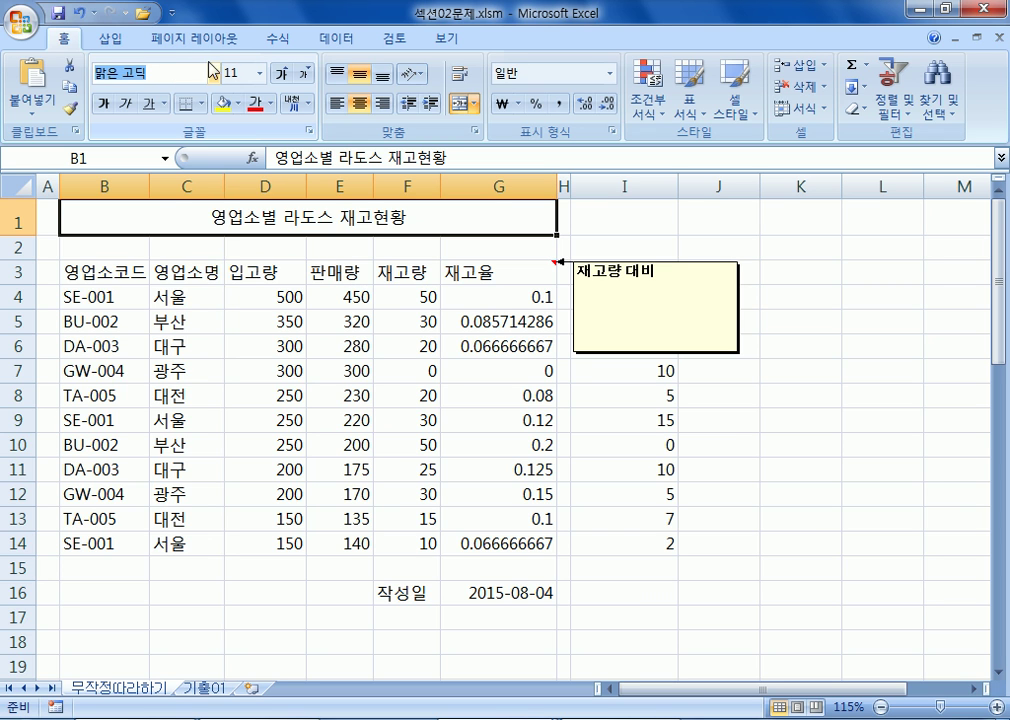
pyautogui.click(213, 73)
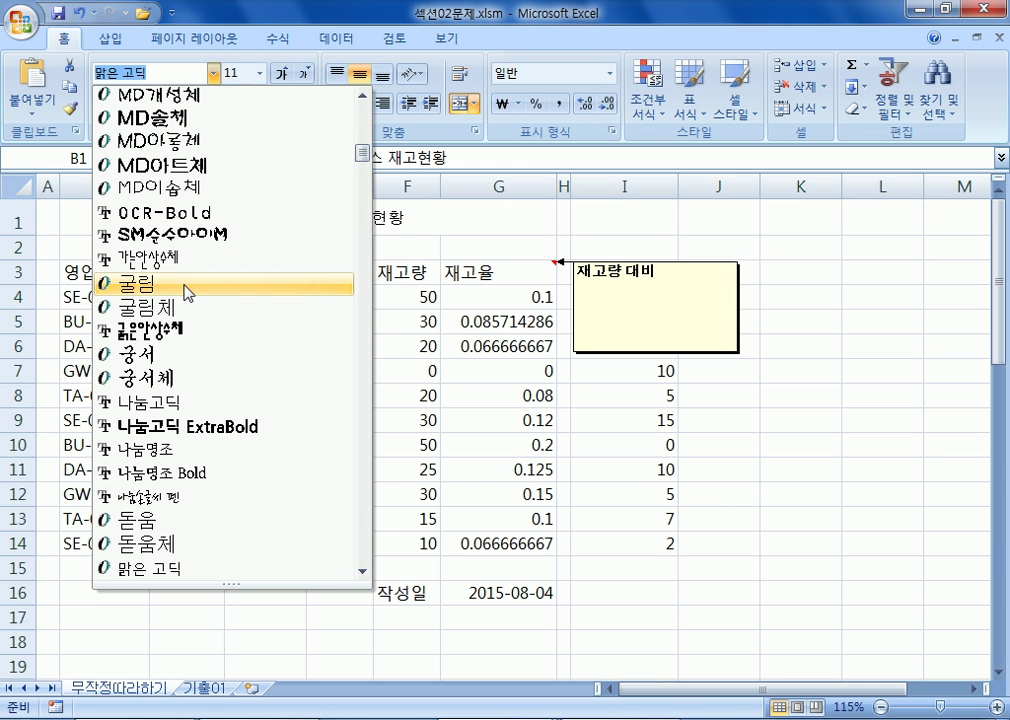
pyautogui.click(211, 74)
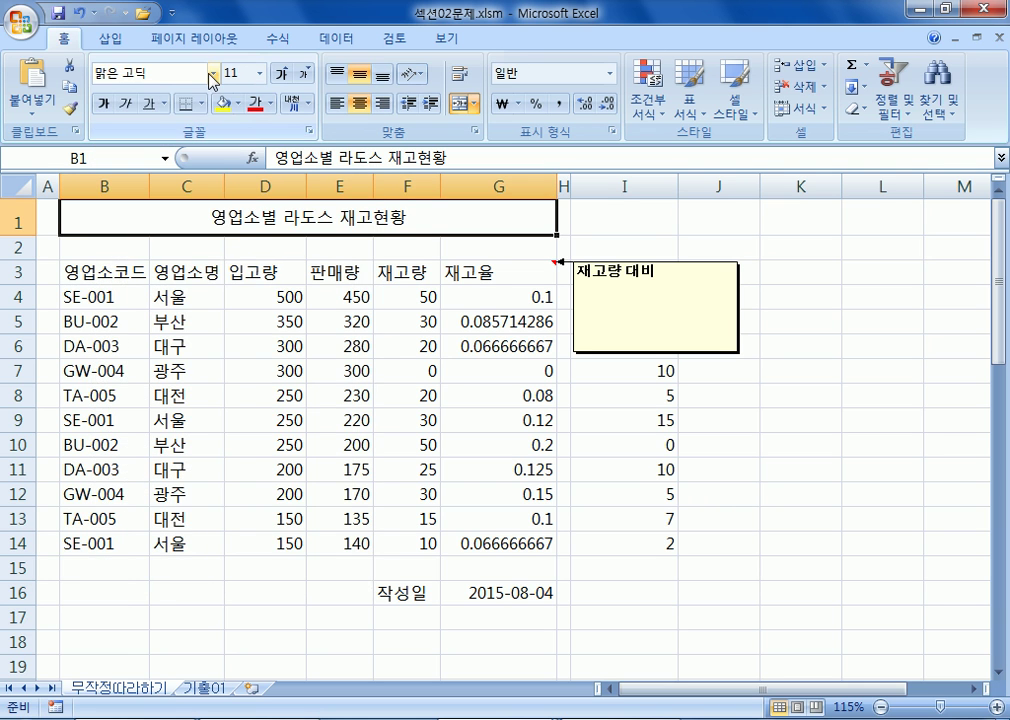
pyautogui.click(213, 74)
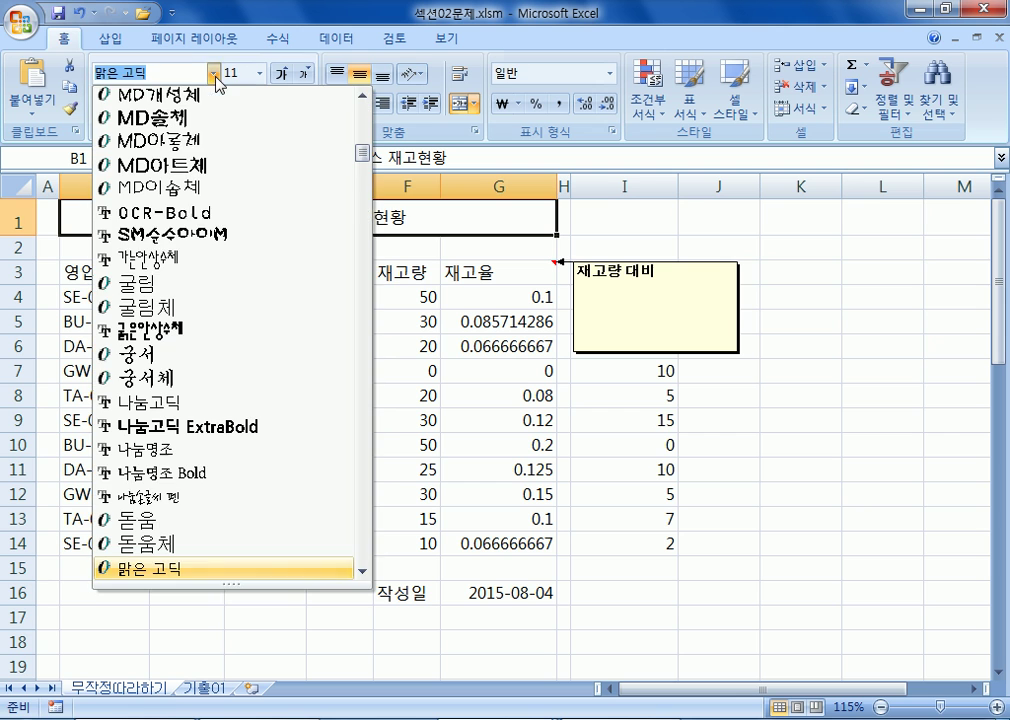
pyautogui.click(190, 291)
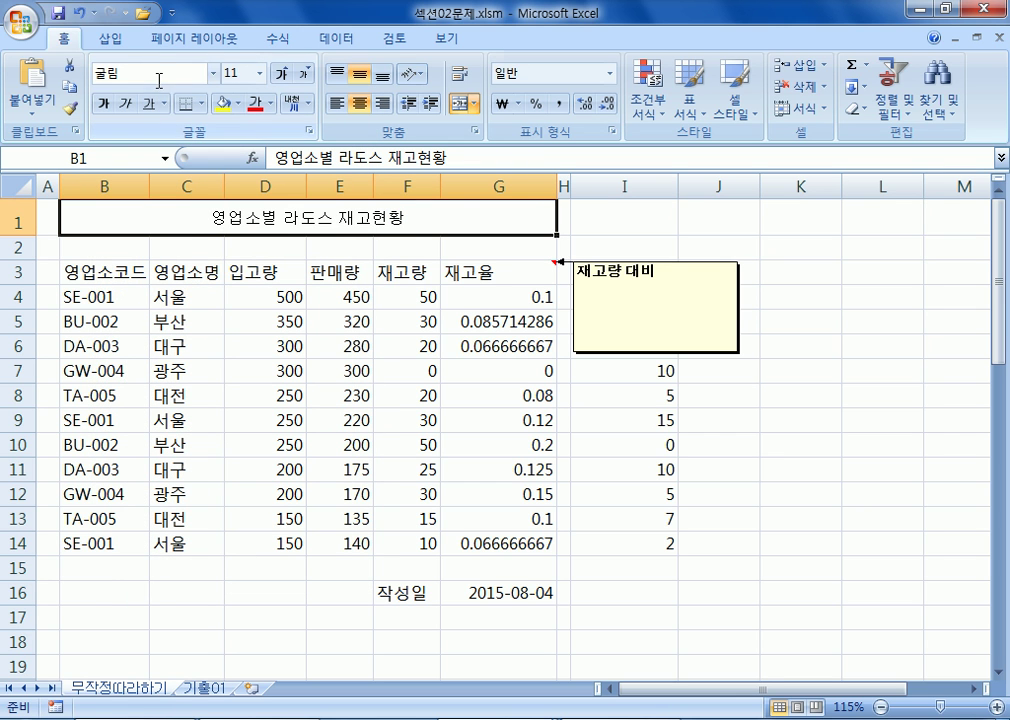
pyautogui.click(77, 13)
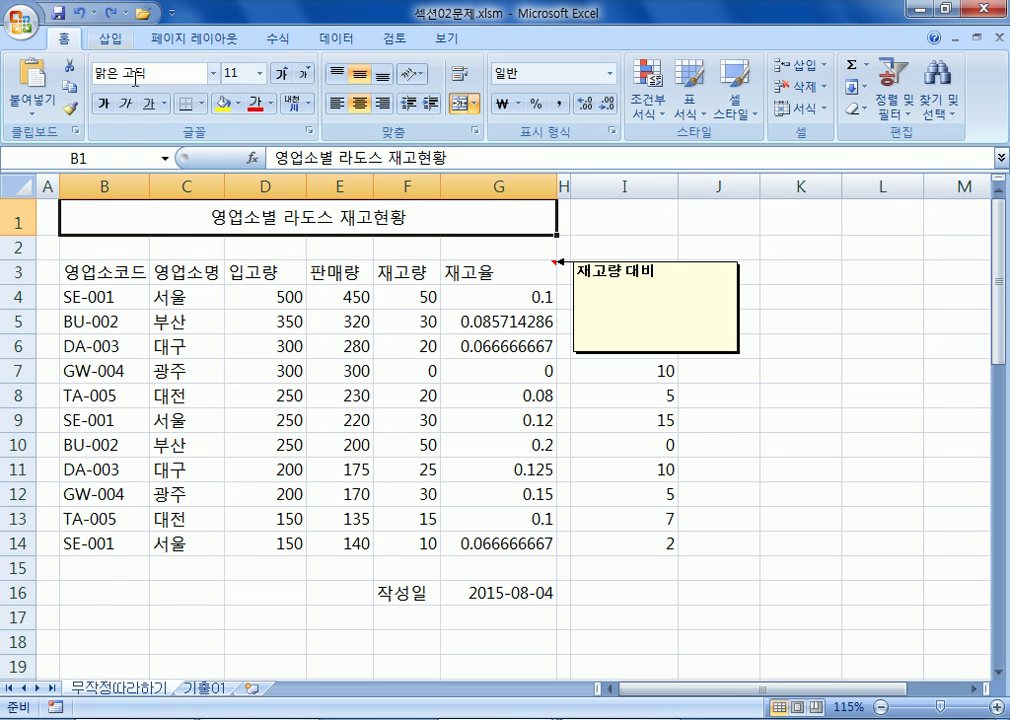
# Set the font of the merged title in B1:G1 to 굴림
pyautogui.click(155, 75)
pyautogui.write('ㄱ굴림')
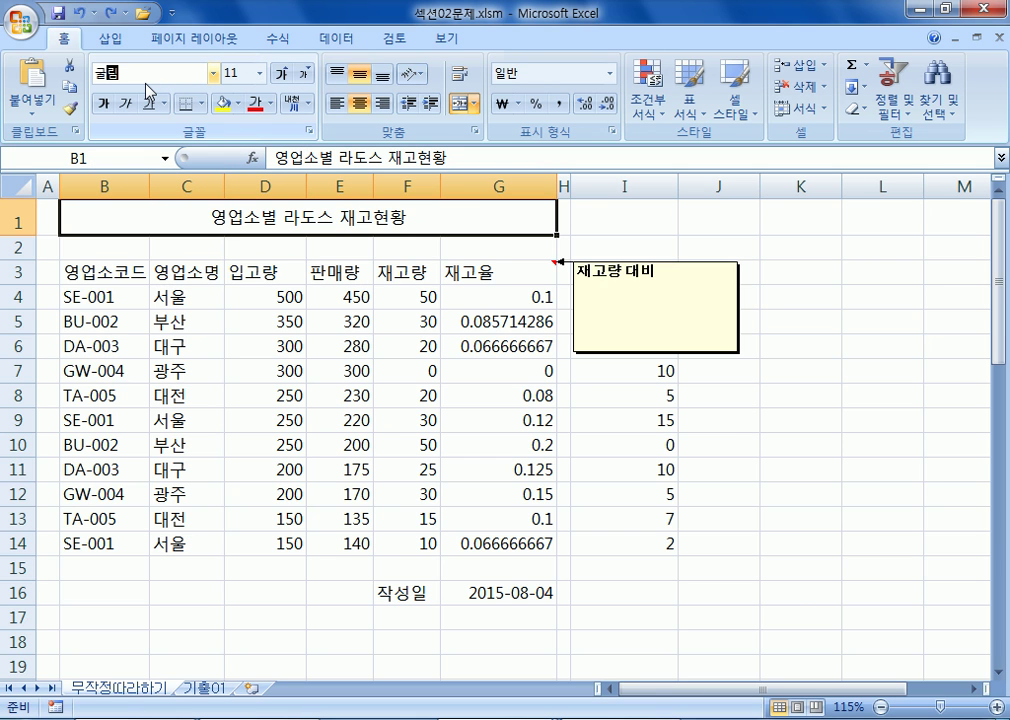
pyautogui.press('Return')
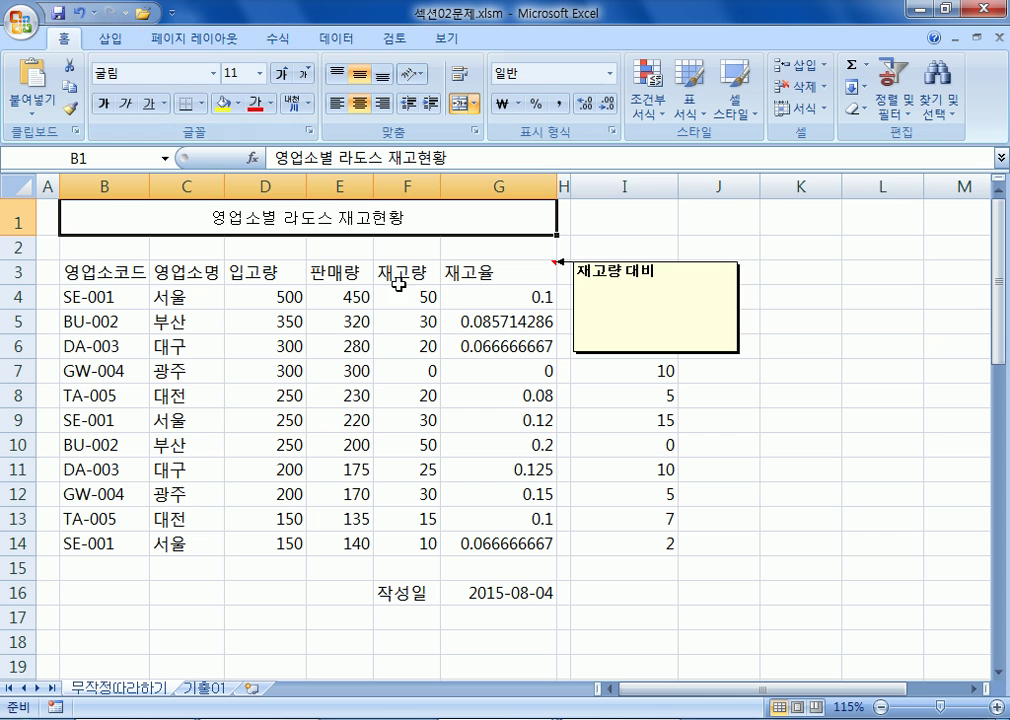
pyautogui.click(213, 73)
pyautogui.press('Escape')
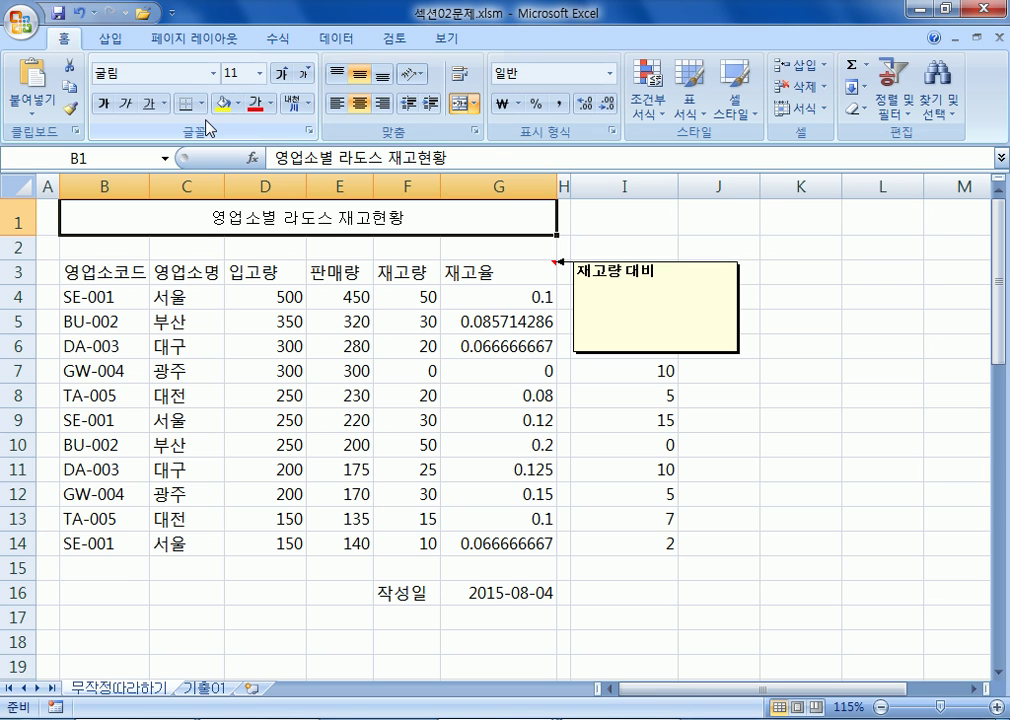
# Increase and decrease the title's font size in increments several times, ending at 14
pyautogui.click(284, 76)
pyautogui.click(284, 76)
pyautogui.click(284, 76)
pyautogui.click(284, 76)
pyautogui.click(284, 76)
pyautogui.click(284, 76)
pyautogui.click(304, 76)
pyautogui.click(304, 76)
pyautogui.click(304, 76)
pyautogui.click(304, 76)
pyautogui.click(304, 76)
pyautogui.click(304, 76)
pyautogui.click(282, 76)
pyautogui.click(282, 76)
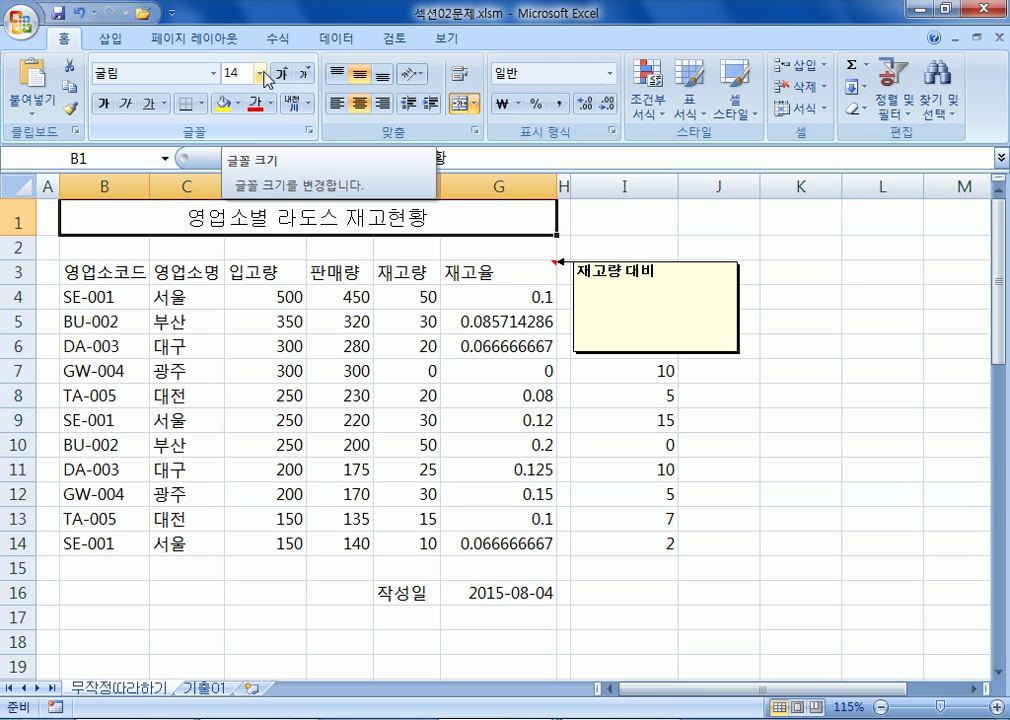
# Try custom font sizes 15 and 13 on the merged title
pyautogui.click(262, 75)
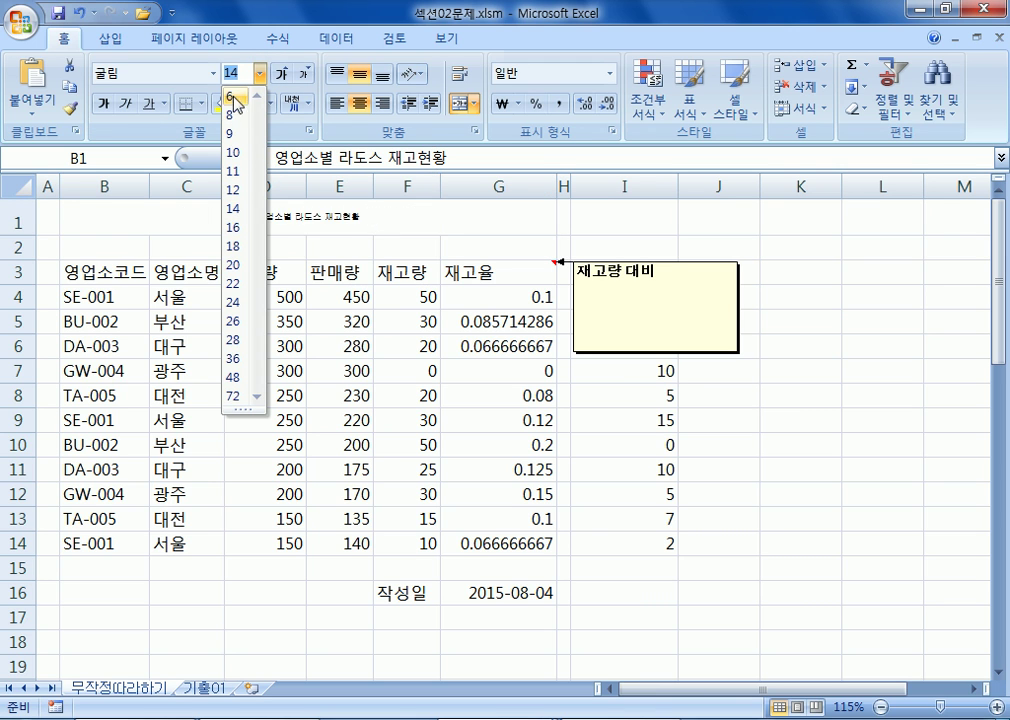
pyautogui.write('15')
pyautogui.press('Return')
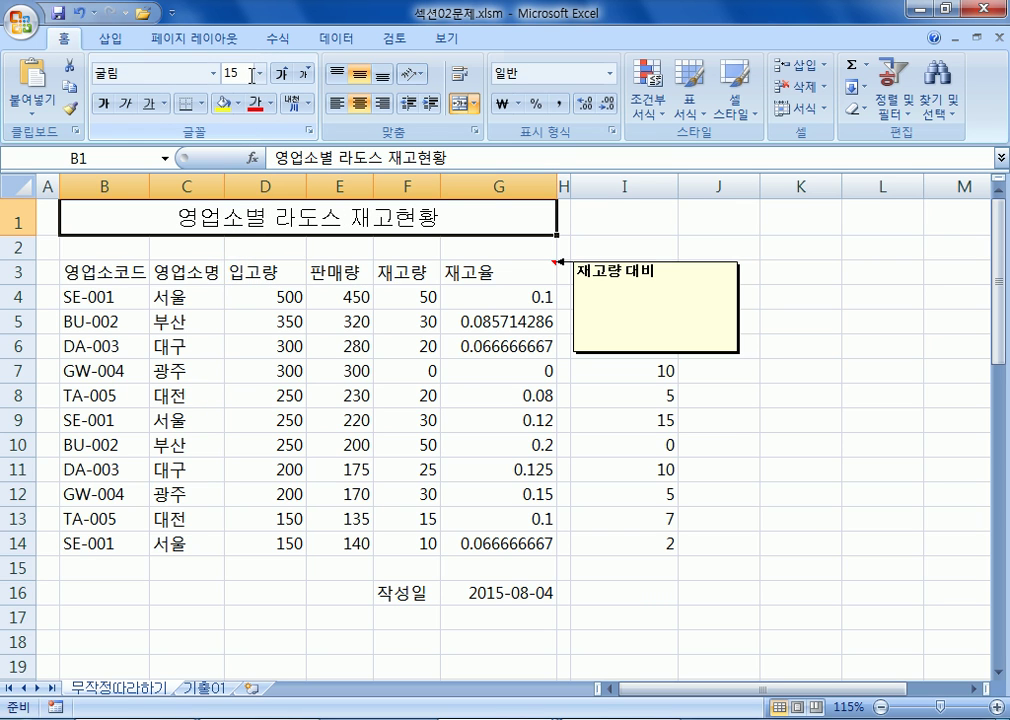
pyautogui.click(243, 75)
pyautogui.write('13')
pyautogui.press('Return')
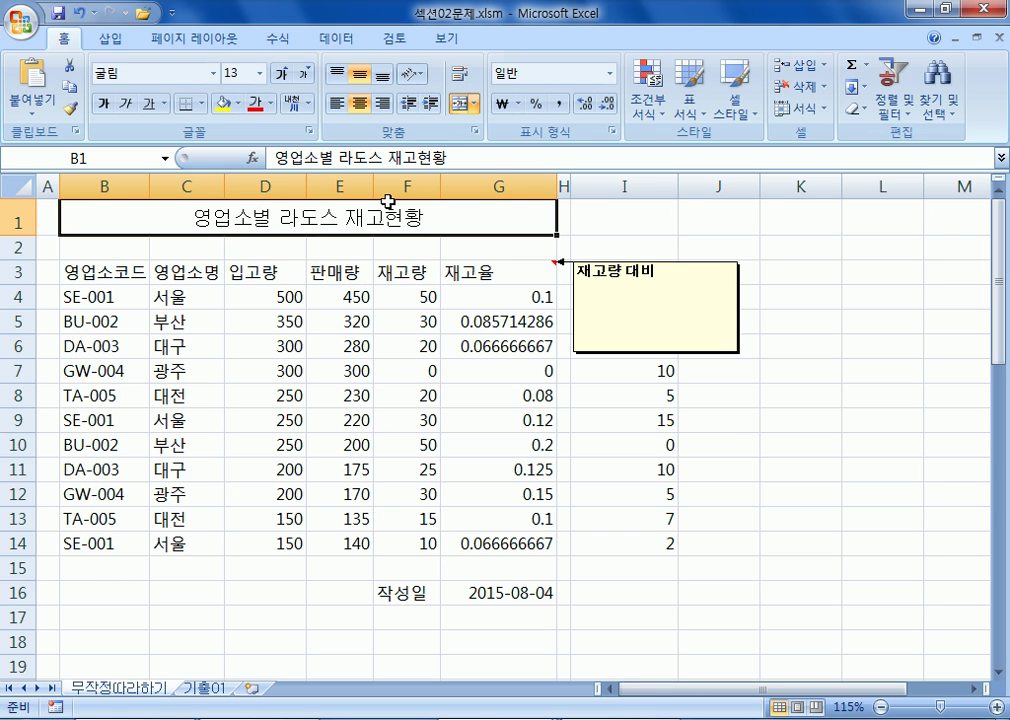
# Set the merged title's font size to 14
pyautogui.click(260, 74)
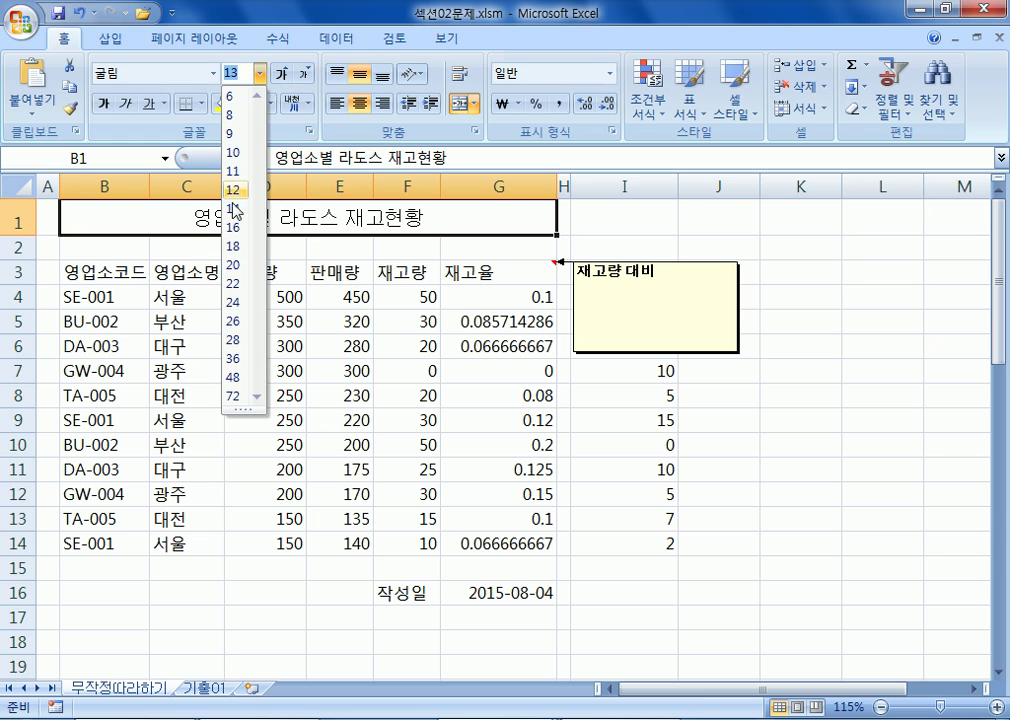
pyautogui.click(235, 208)
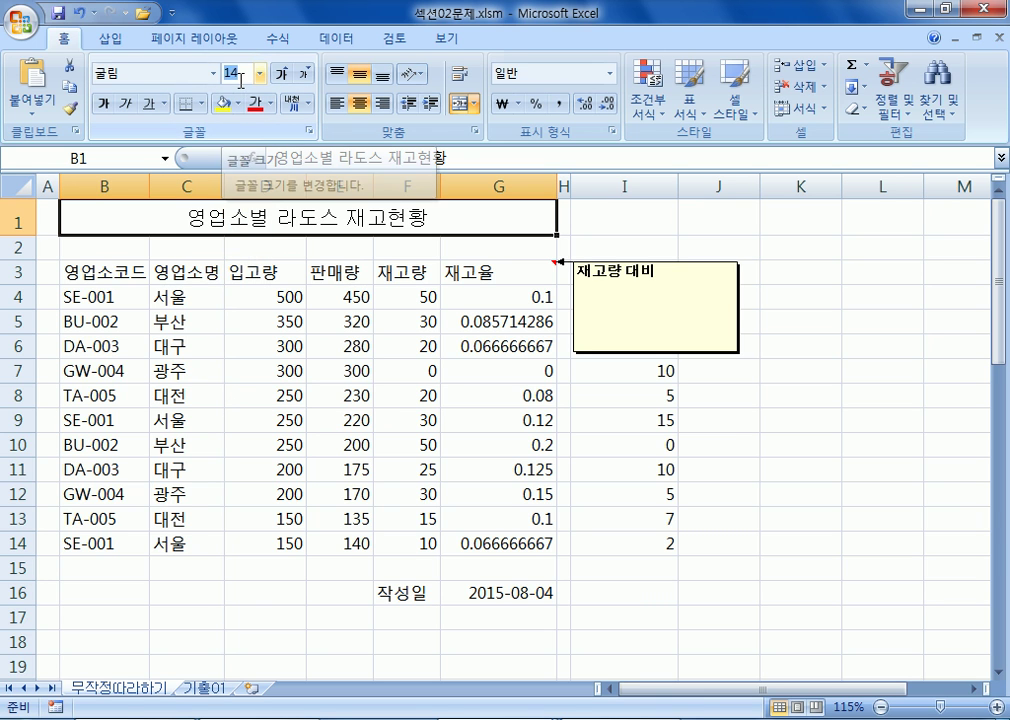
pyautogui.click(148, 75)
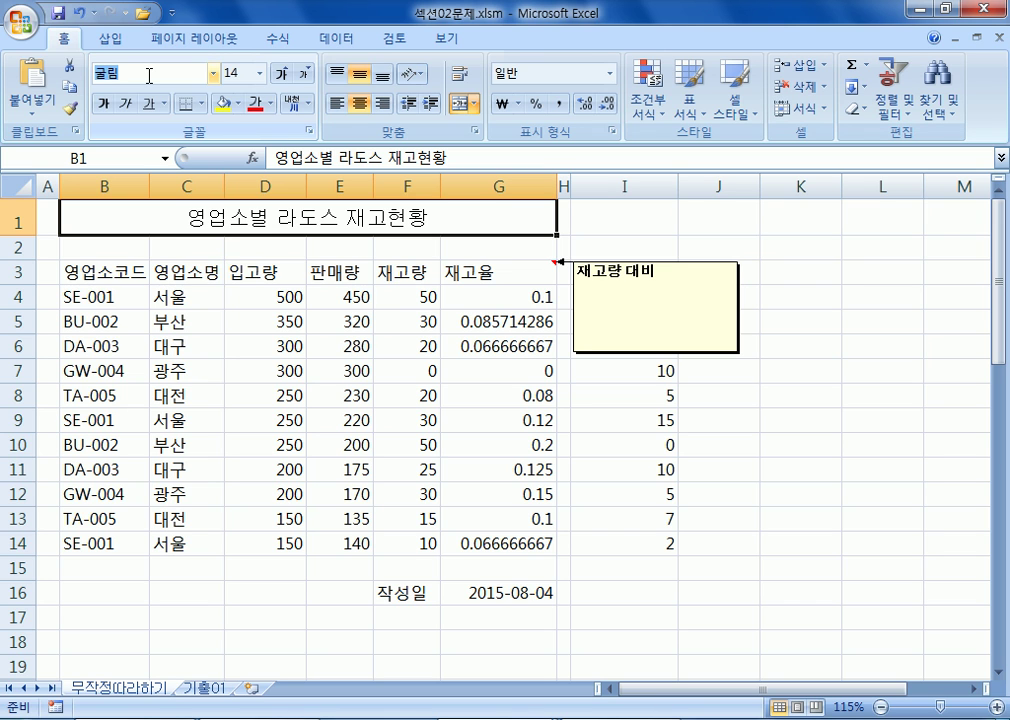
pyautogui.click(238, 75)
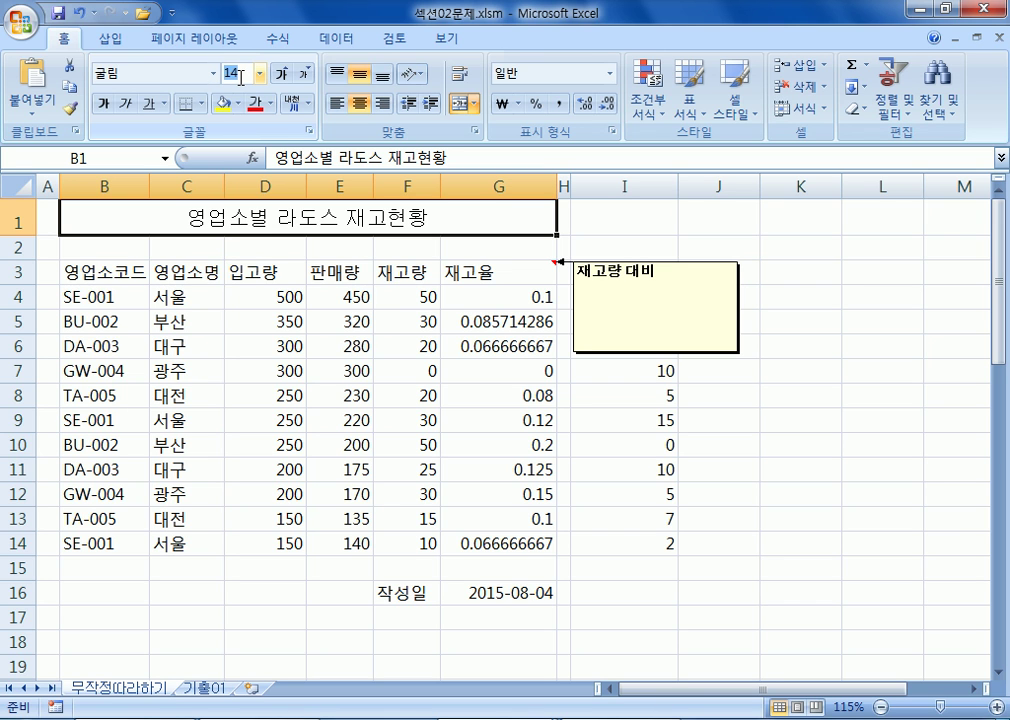
pyautogui.write('114')
pyautogui.press('BackSpace')
pyautogui.press('BackSpace')
pyautogui.write('4')
pyautogui.press('Return')
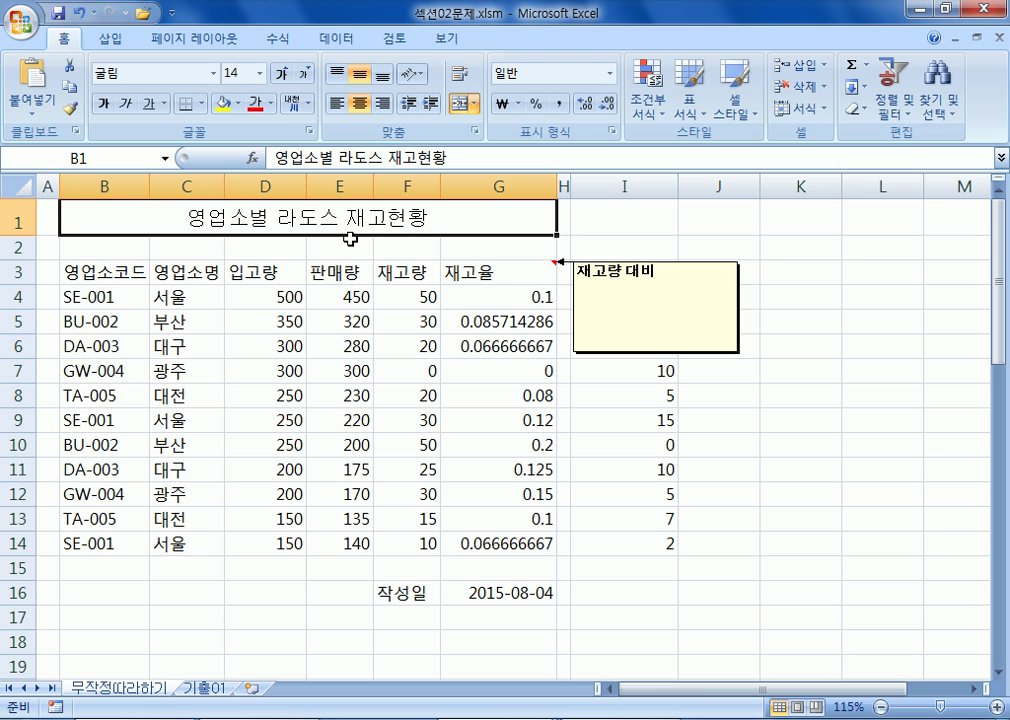
# Make the merged title in B1:G1 bold and apply a single underline
pyautogui.click(101, 110)
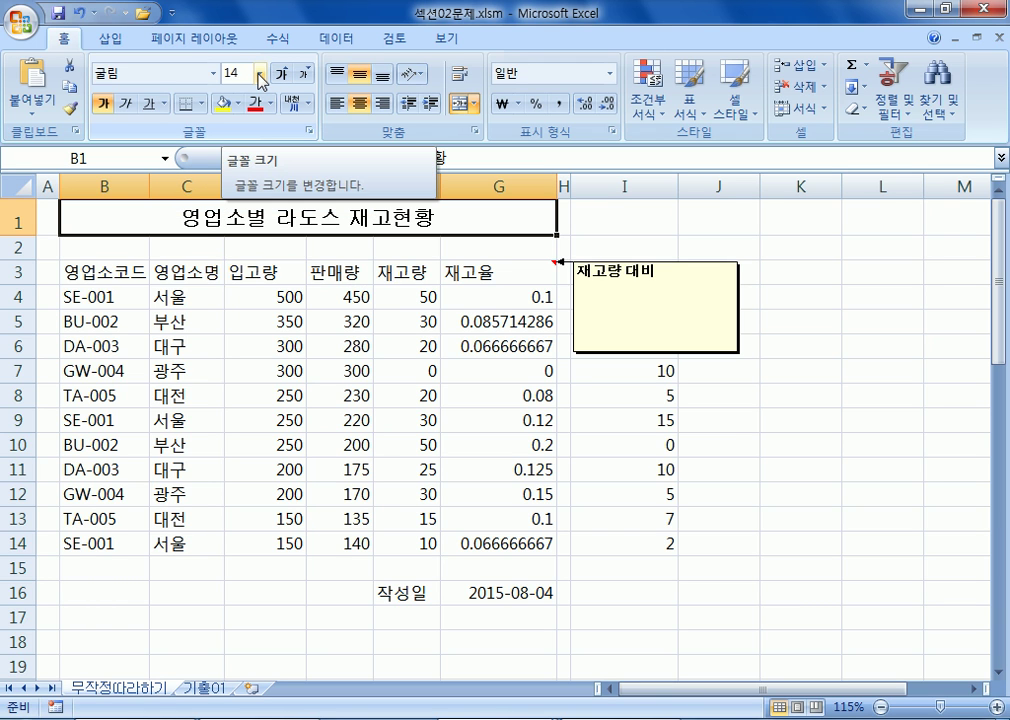
pyautogui.click(165, 104)
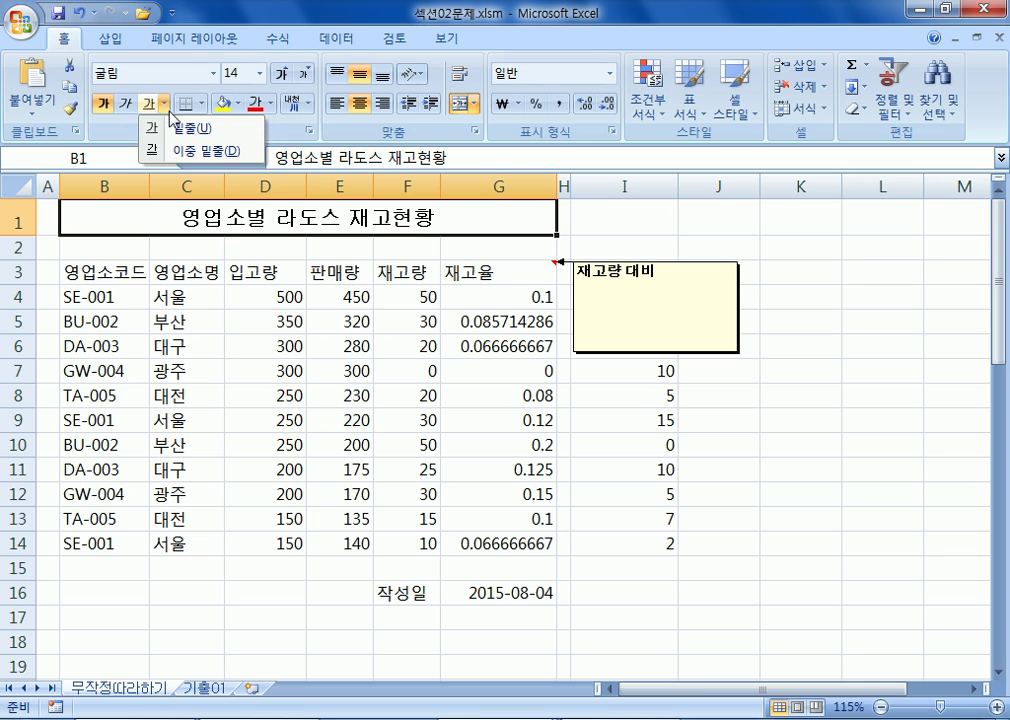
pyautogui.click(181, 129)
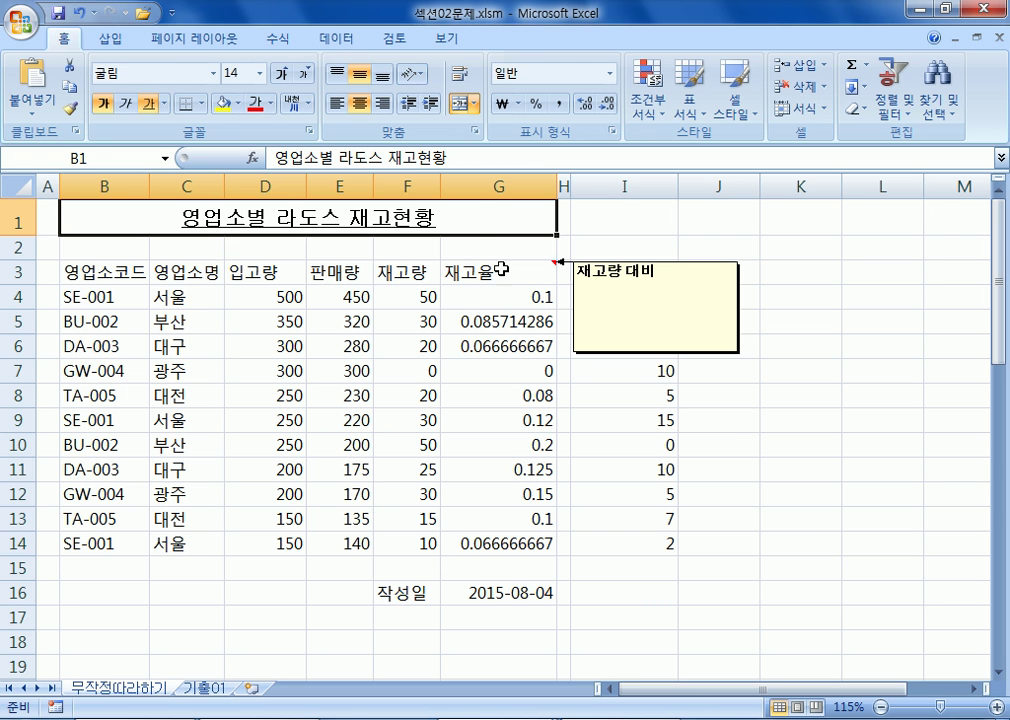
pyautogui.moveTo(467, 305); pyautogui.dragTo(523, 543)
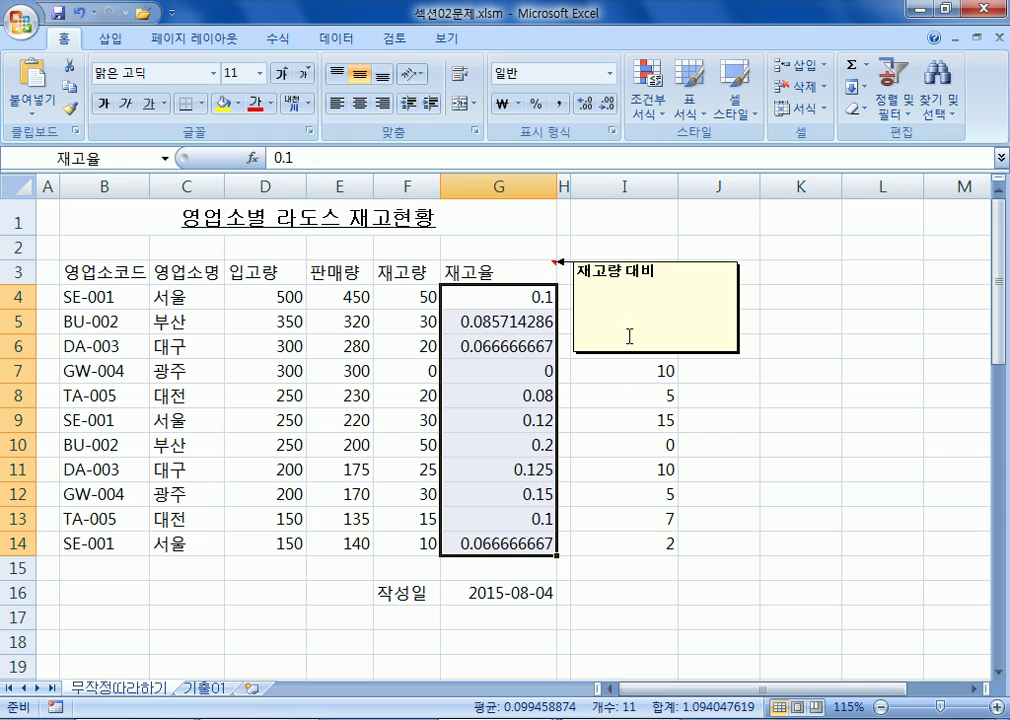
pyautogui.click(510, 300)
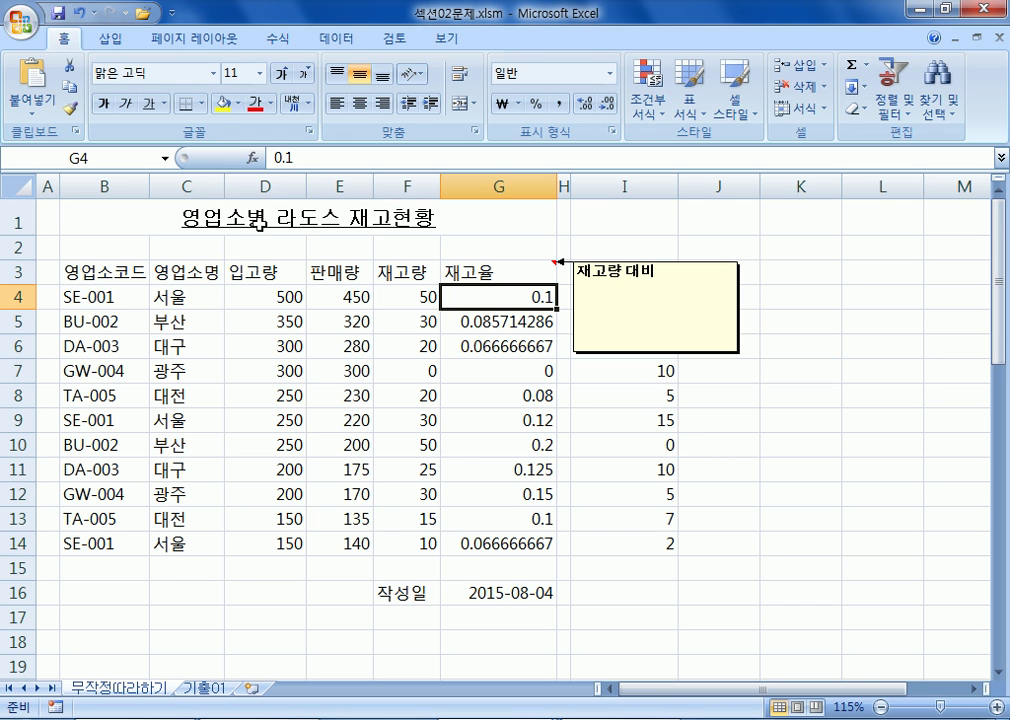
pyautogui.click(262, 222)
pyautogui.moveTo(316, 160); pyautogui.dragTo(249, 147)
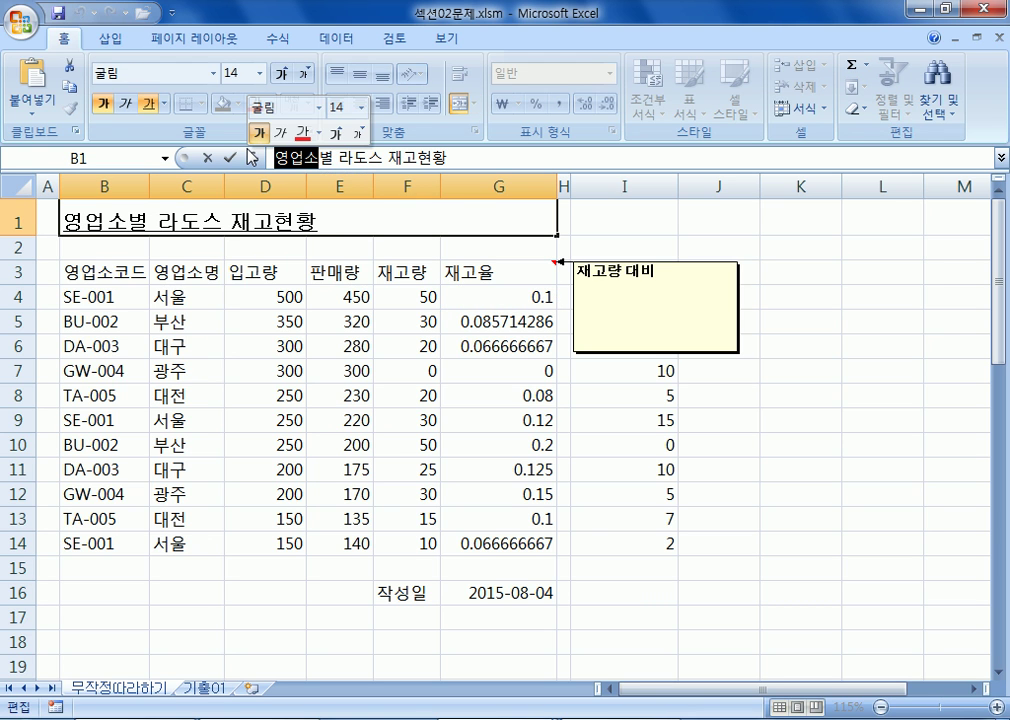
pyautogui.press('Escape')
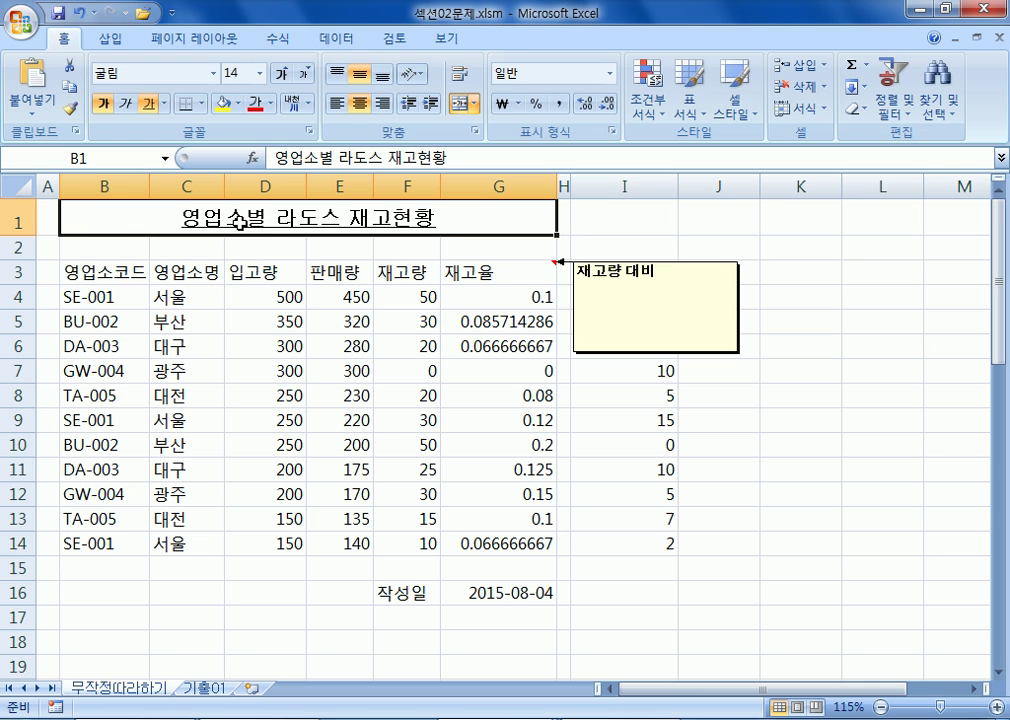
# Convert the word 영업소 in the B1 title to the hanja 營業所, using the 漢字 input form
pyautogui.press('F2')
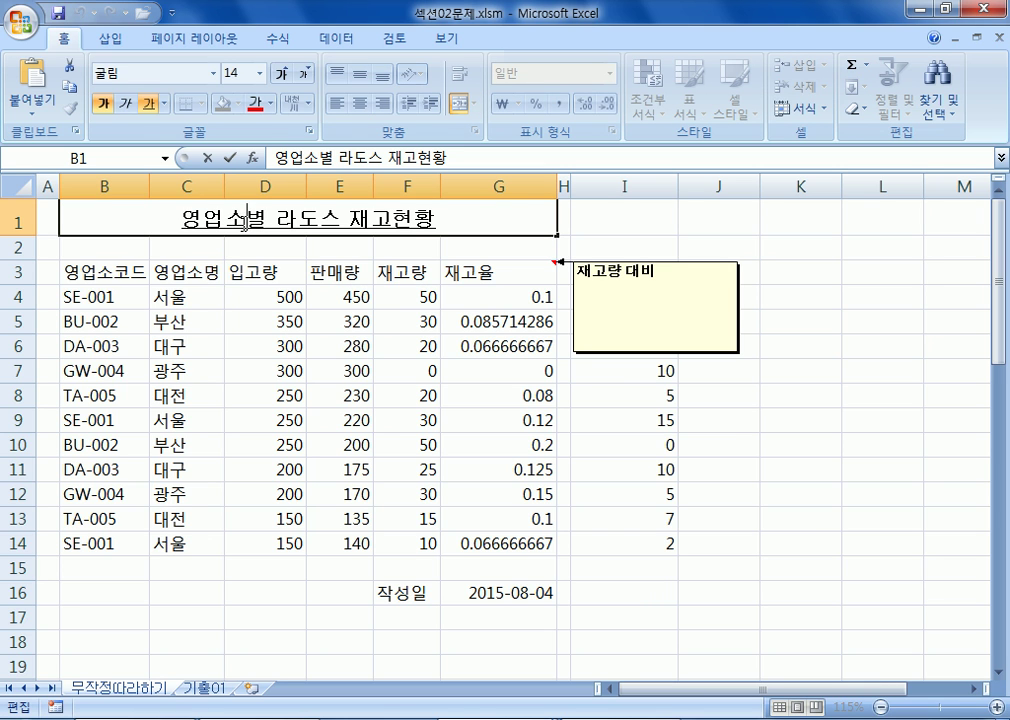
pyautogui.moveTo(238, 218); pyautogui.dragTo(178, 218)
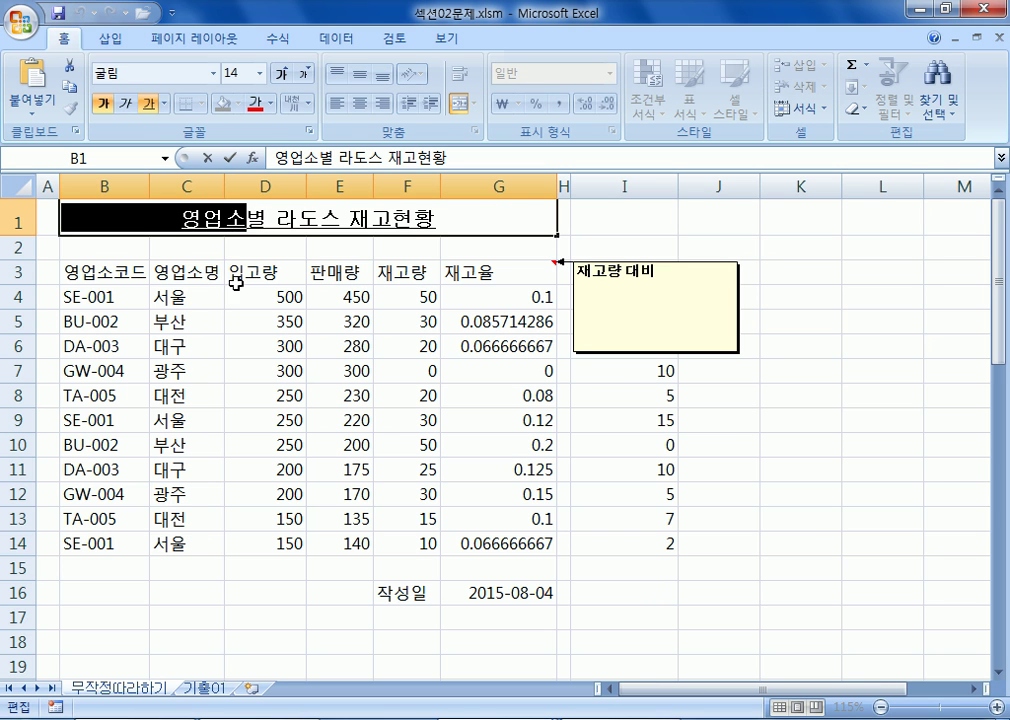
pyautogui.moveTo(305, 158); pyautogui.dragTo(272, 158)
pyautogui.press('Hangul_Hanja')
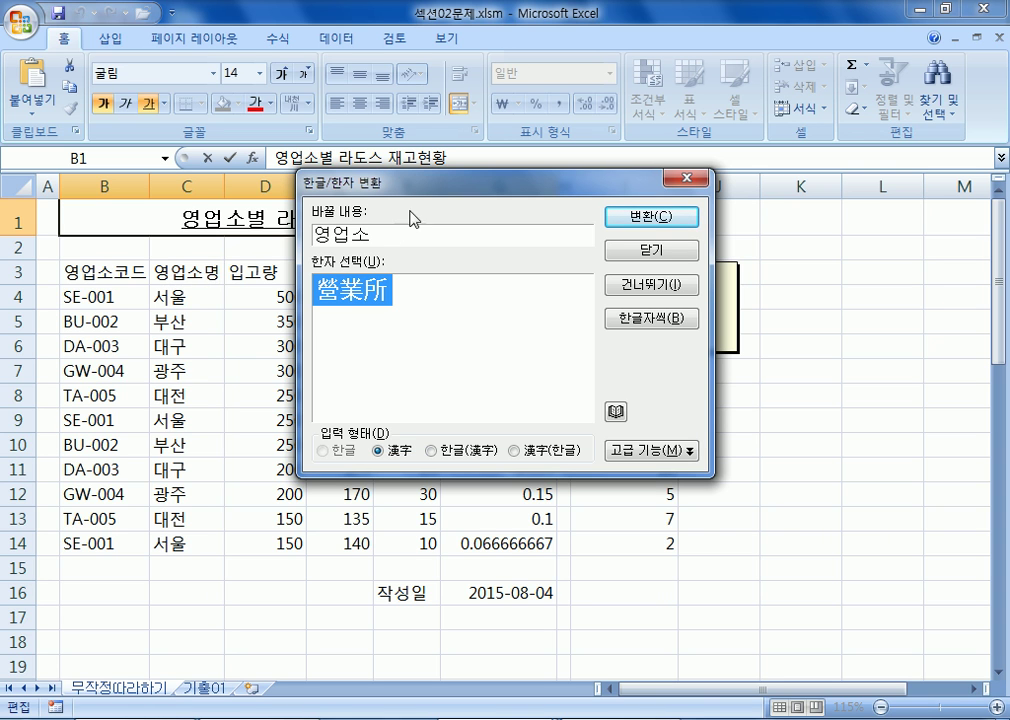
pyautogui.moveTo(412, 185); pyautogui.dragTo(398, 56)
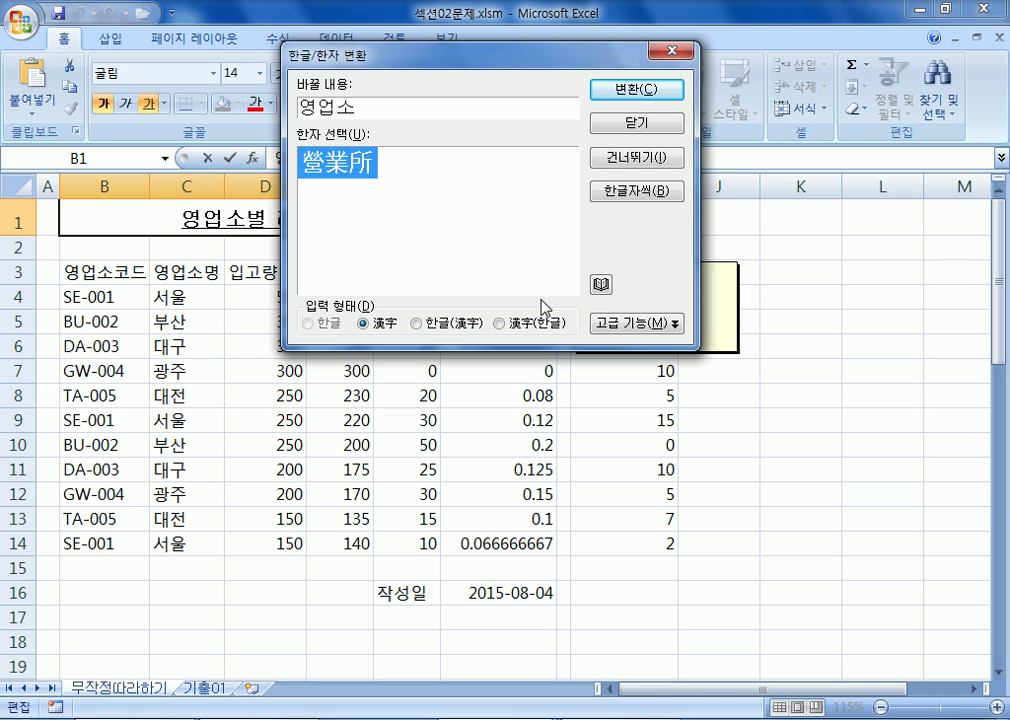
pyautogui.click(498, 324)
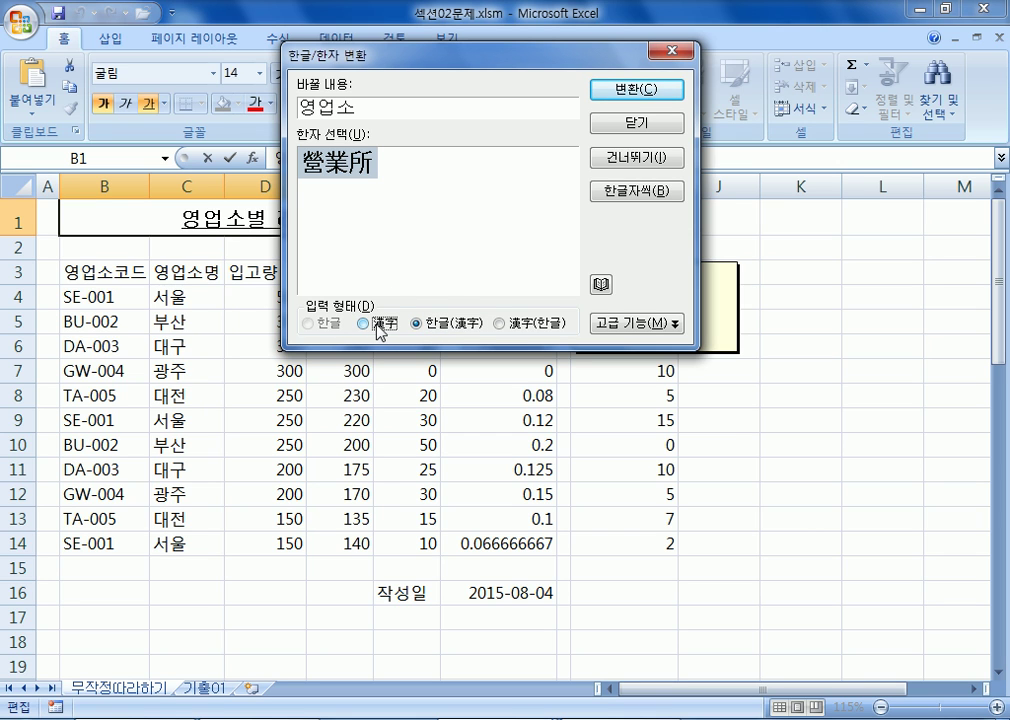
pyautogui.click(426, 326)
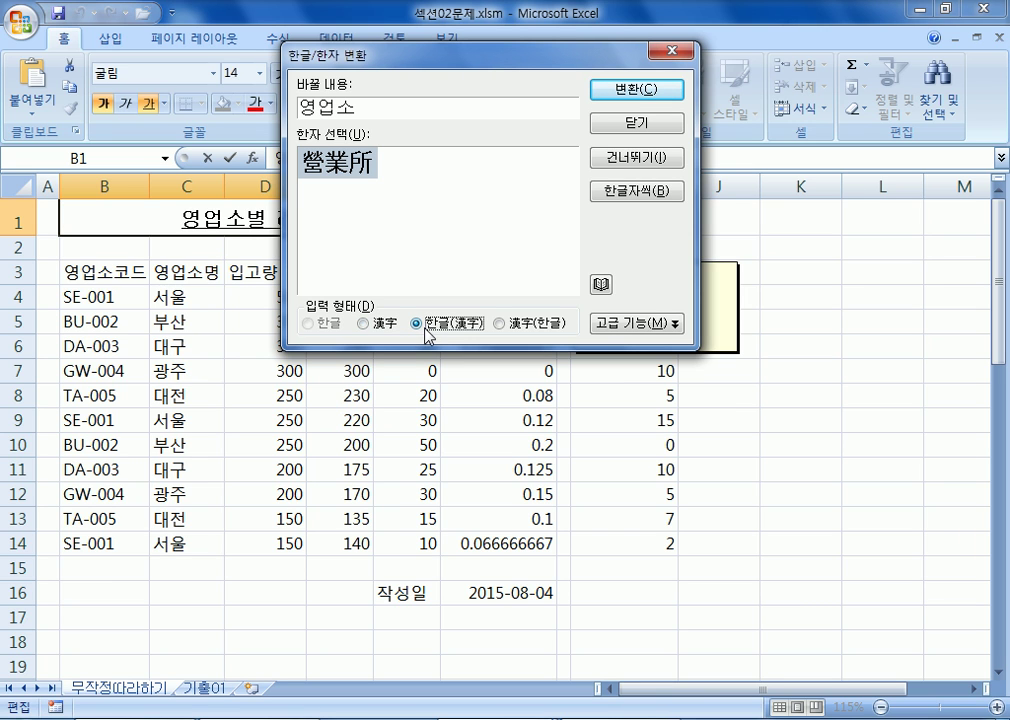
pyautogui.click(530, 330)
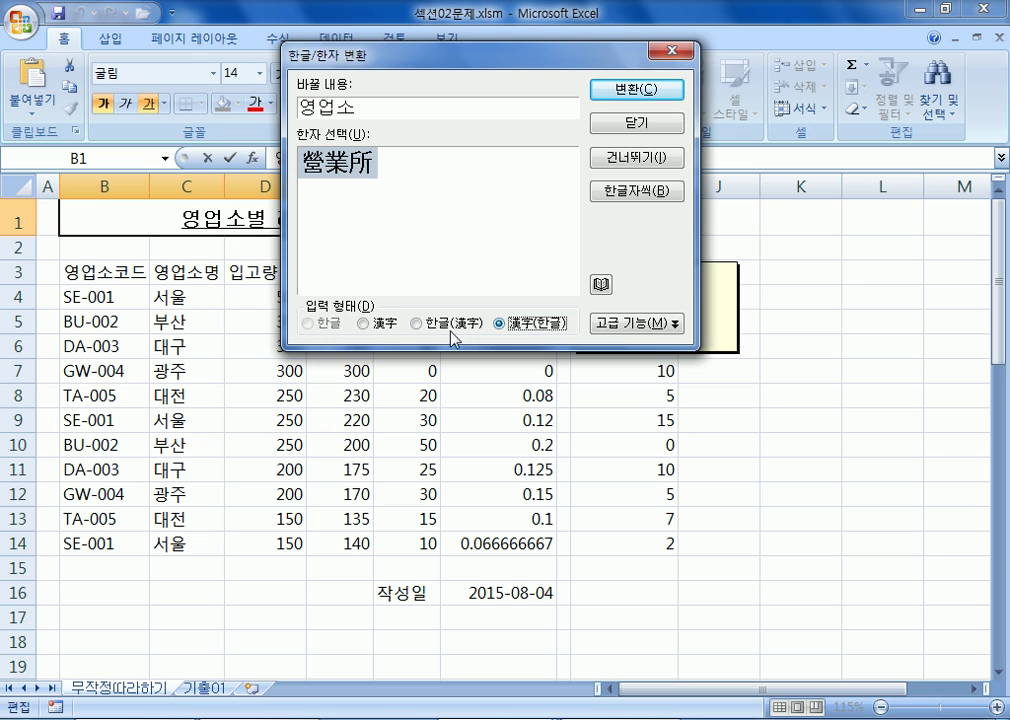
pyautogui.click(383, 325)
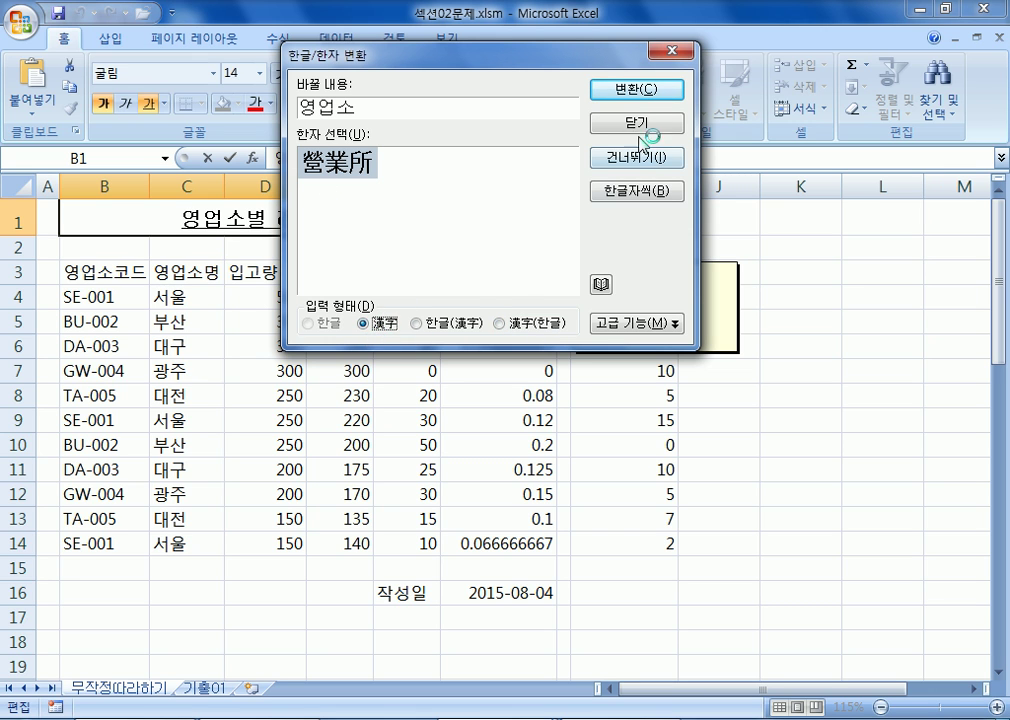
pyautogui.click(634, 92)
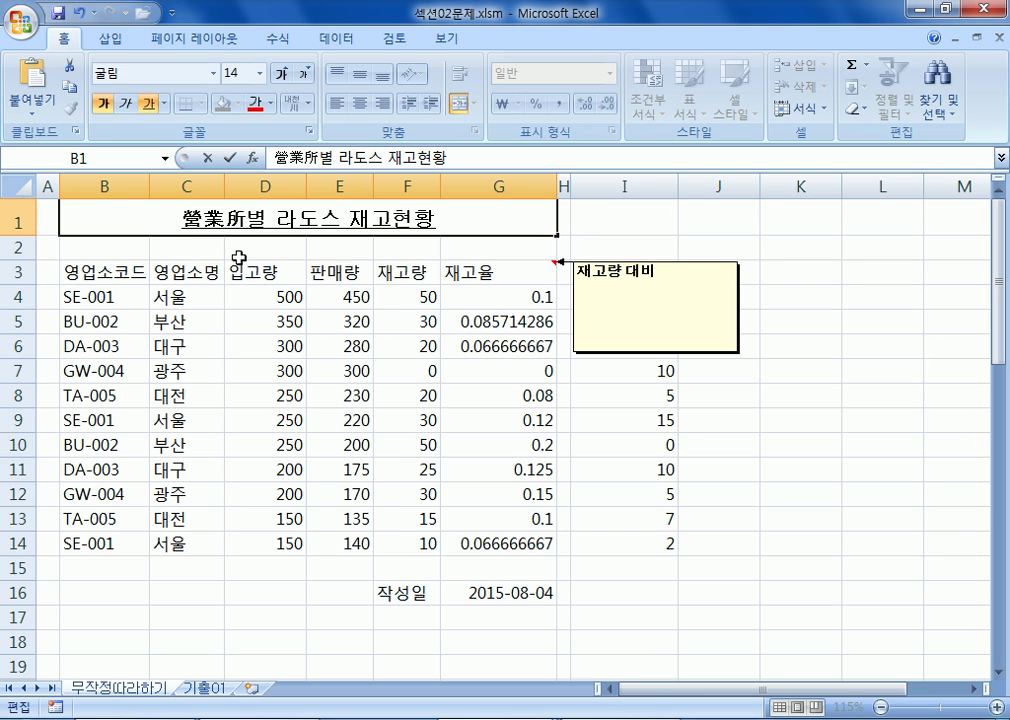
# Insert the special character ■ in front of 營業所 at the start of the B1 title
pyautogui.write('ㅁ')
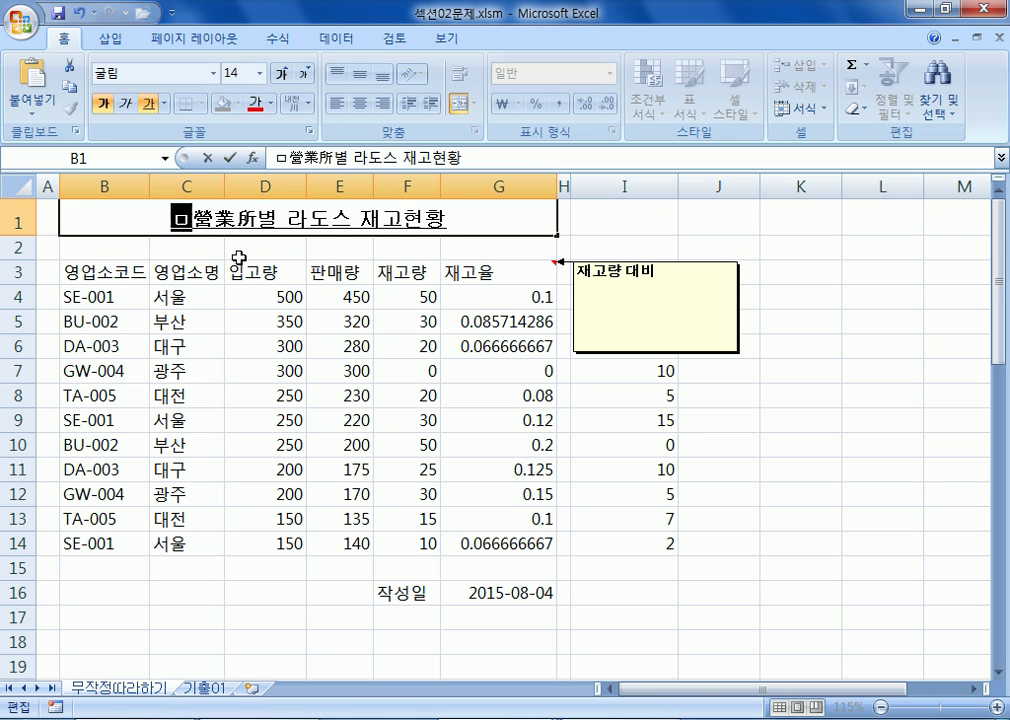
pyautogui.press('BackSpace')
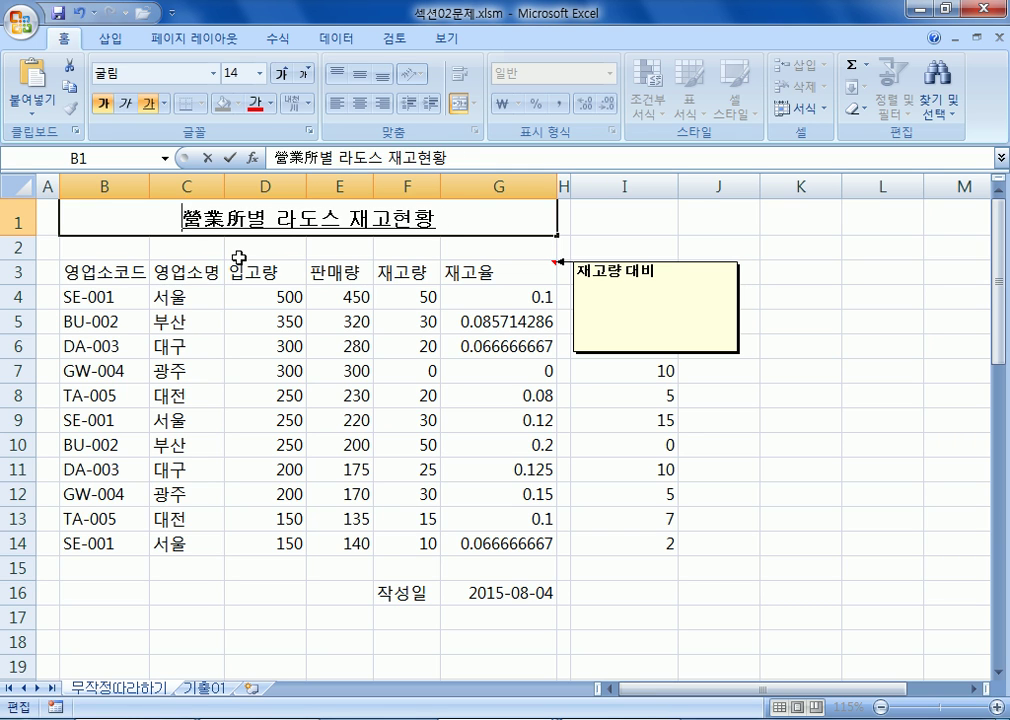
pyautogui.write('ㅁ')
pyautogui.press('Hangul_Hanja')
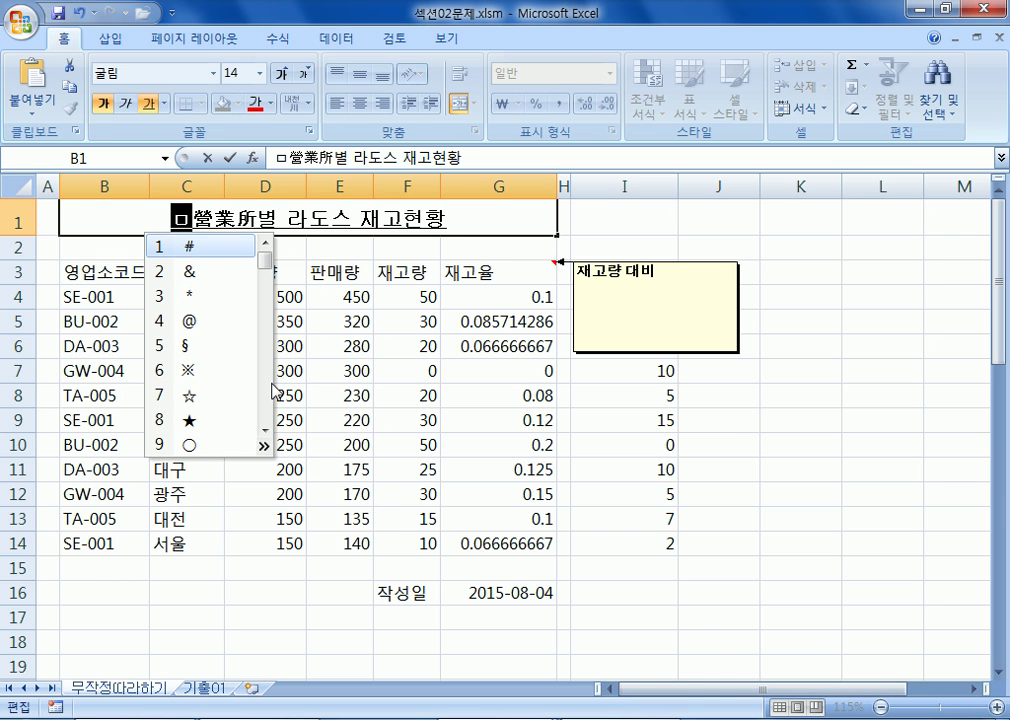
pyautogui.click(264, 447)
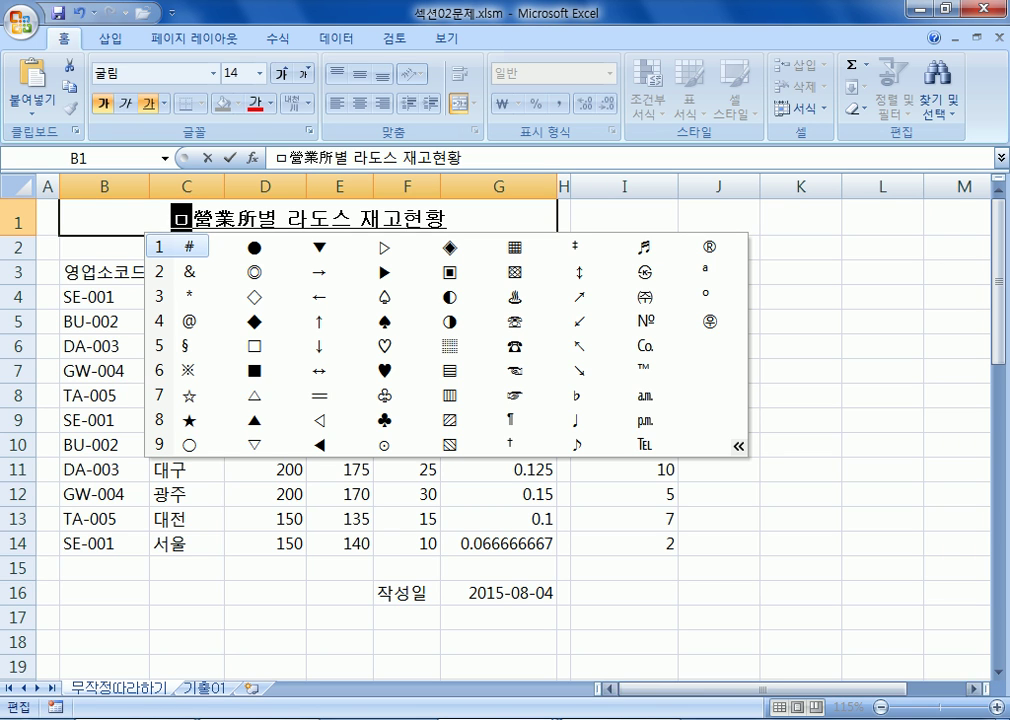
pyautogui.click(256, 371)
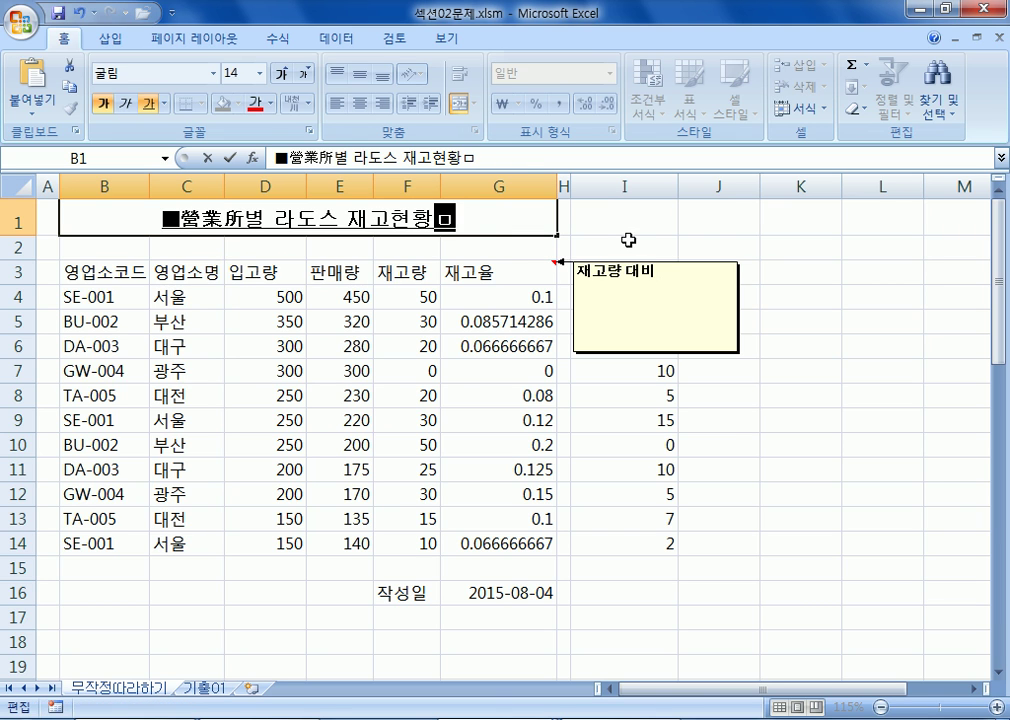
# Add the special character ■ directly after 재고현황 at the end of the B1 title
pyautogui.hotkey('shift', 'Right')
pyautogui.hotkey('ctrl', 'c')
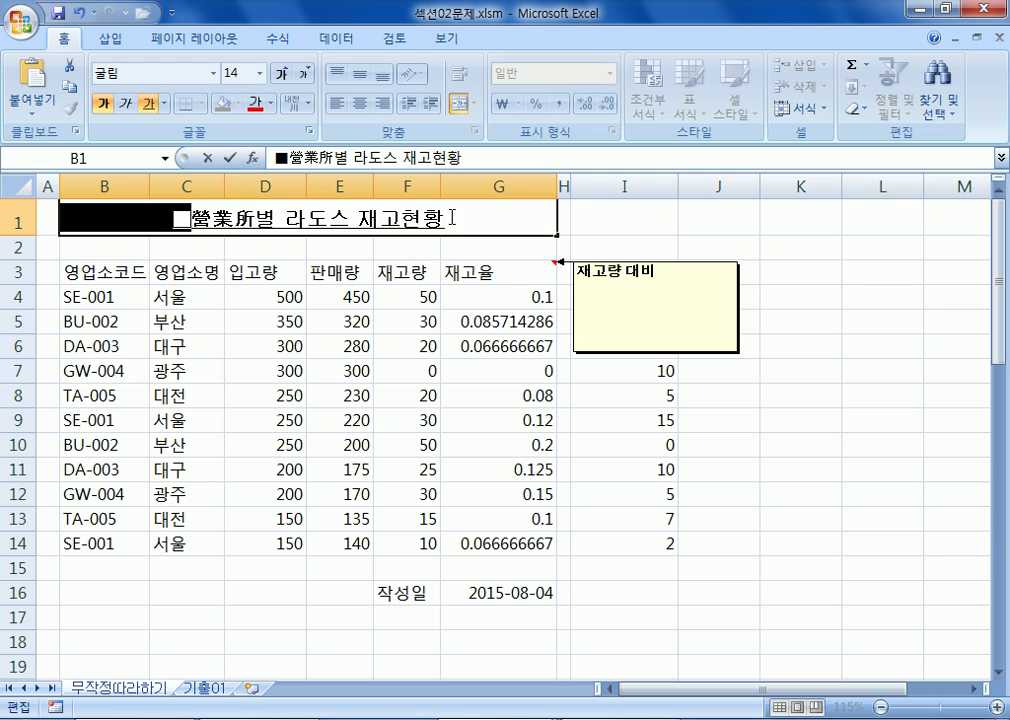
pyautogui.click(451, 219)
pyautogui.hotkey('ctrl', 'v')
pyautogui.press('BackSpace')
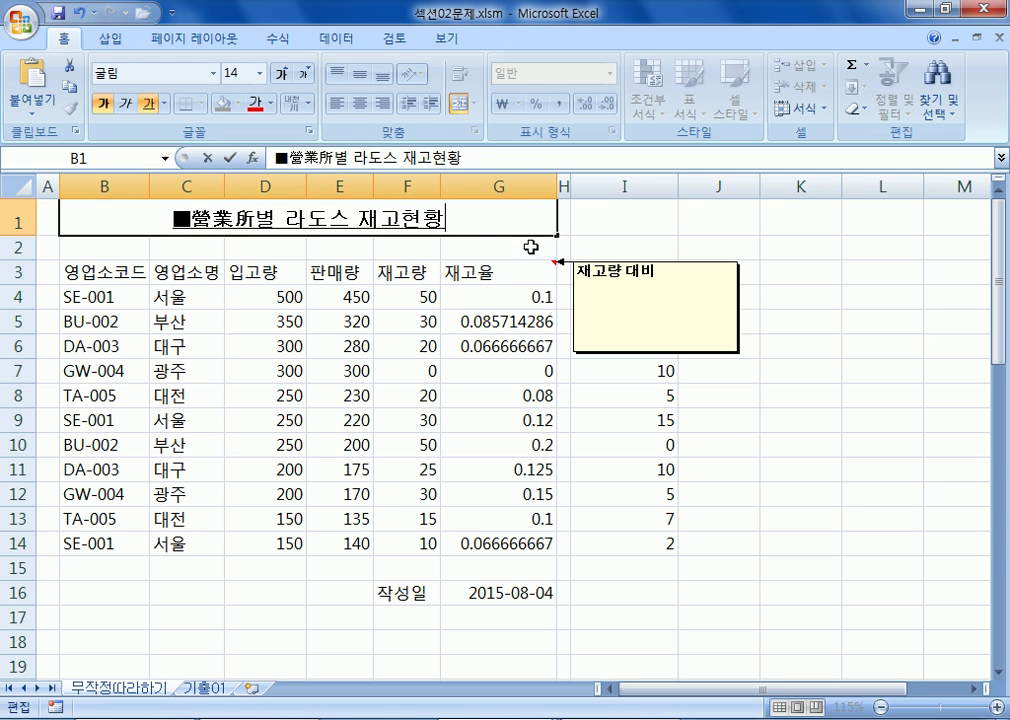
pyautogui.write('ㅁ')
pyautogui.press('Hangul_Hanja')
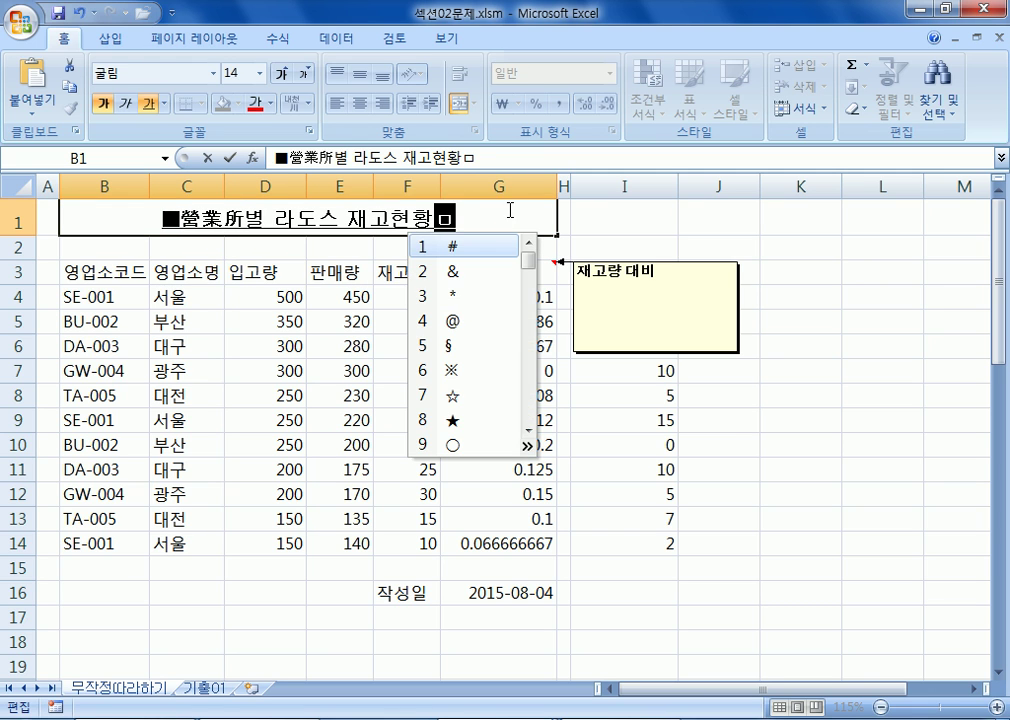
pyautogui.click(525, 452)
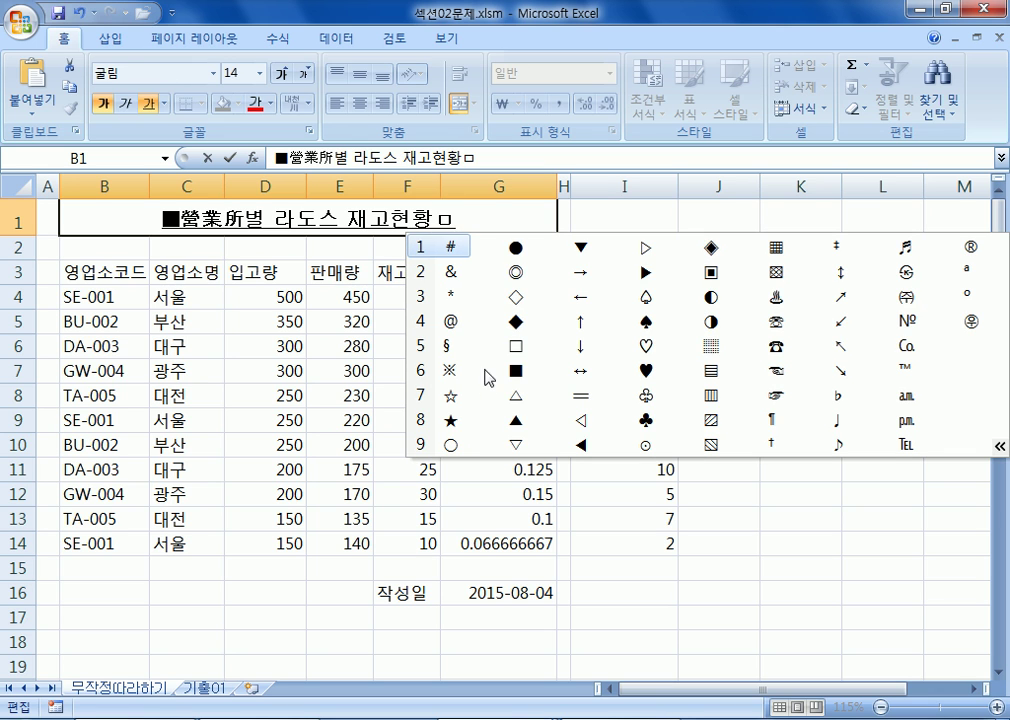
pyautogui.click(515, 372)
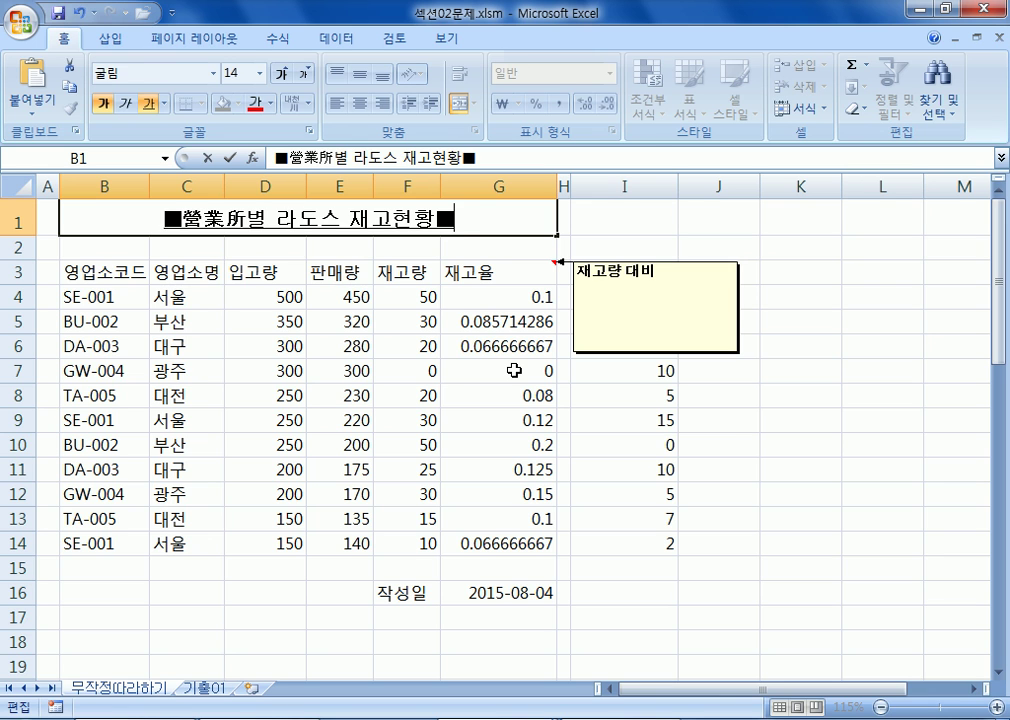
# Try inserting the Webdings solid square symbol, character code 103, at the end of the B1 title
pyautogui.click(122, 39)
pyautogui.click(975, 95)
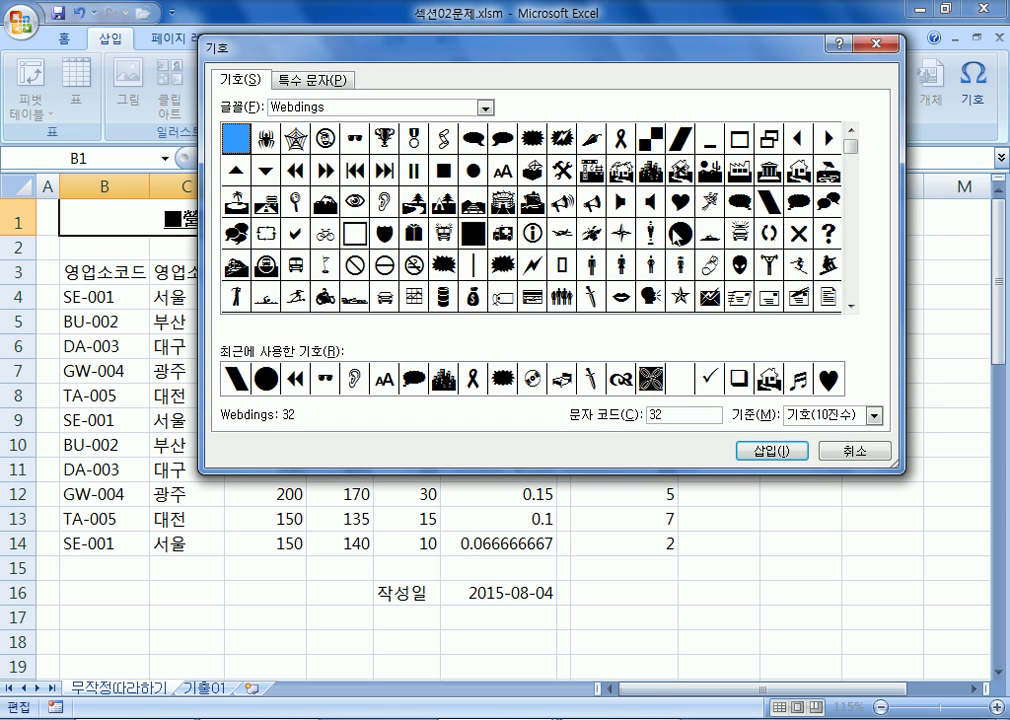
pyautogui.click(473, 240)
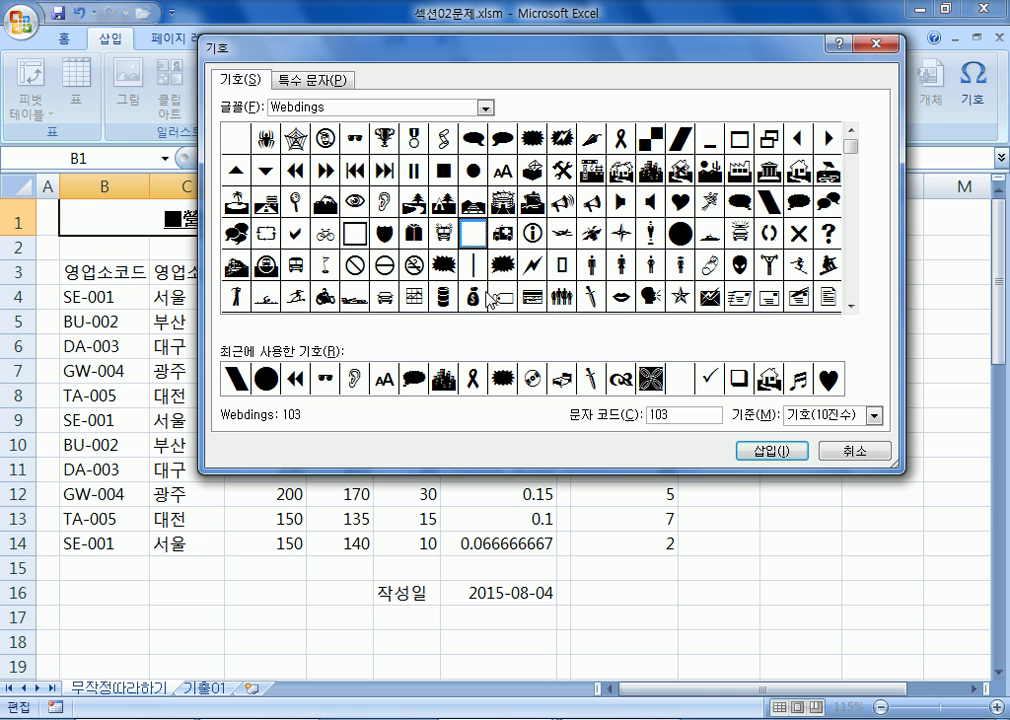
pyautogui.doubleClick(474, 238)
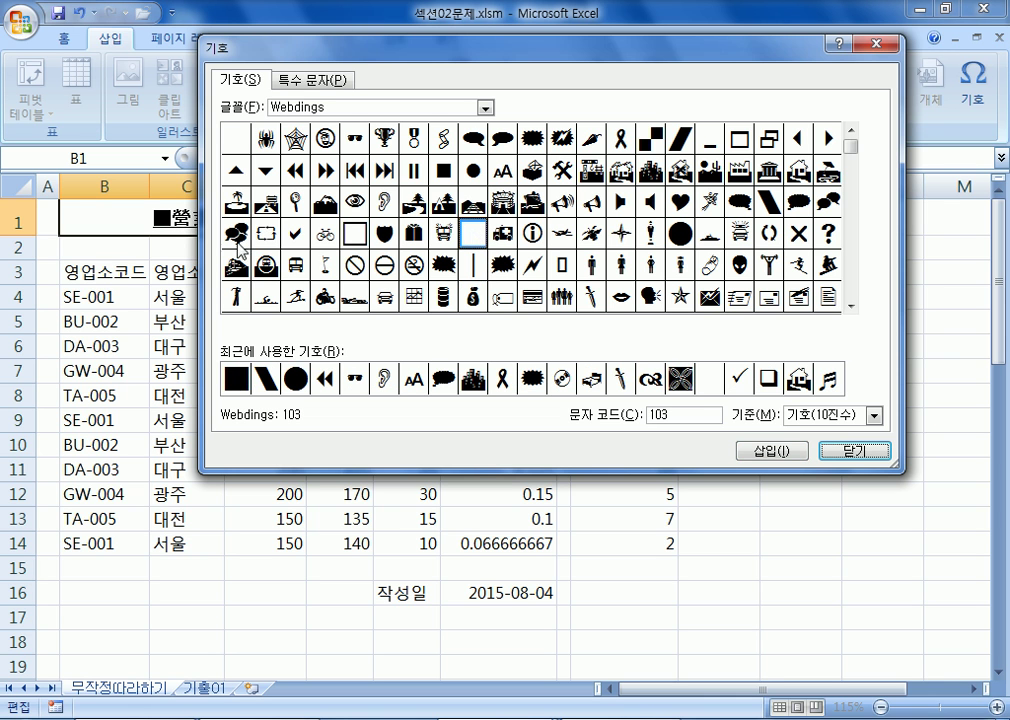
pyautogui.moveTo(338, 56); pyautogui.dragTo(560, 570)
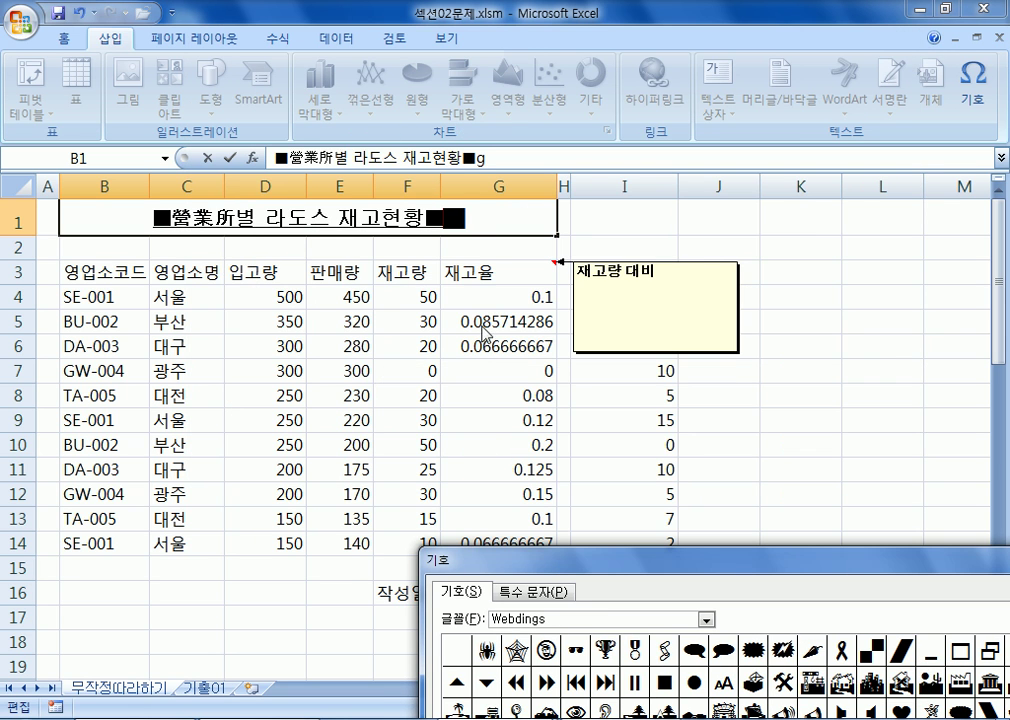
pyautogui.moveTo(668, 562); pyautogui.dragTo(520, 131)
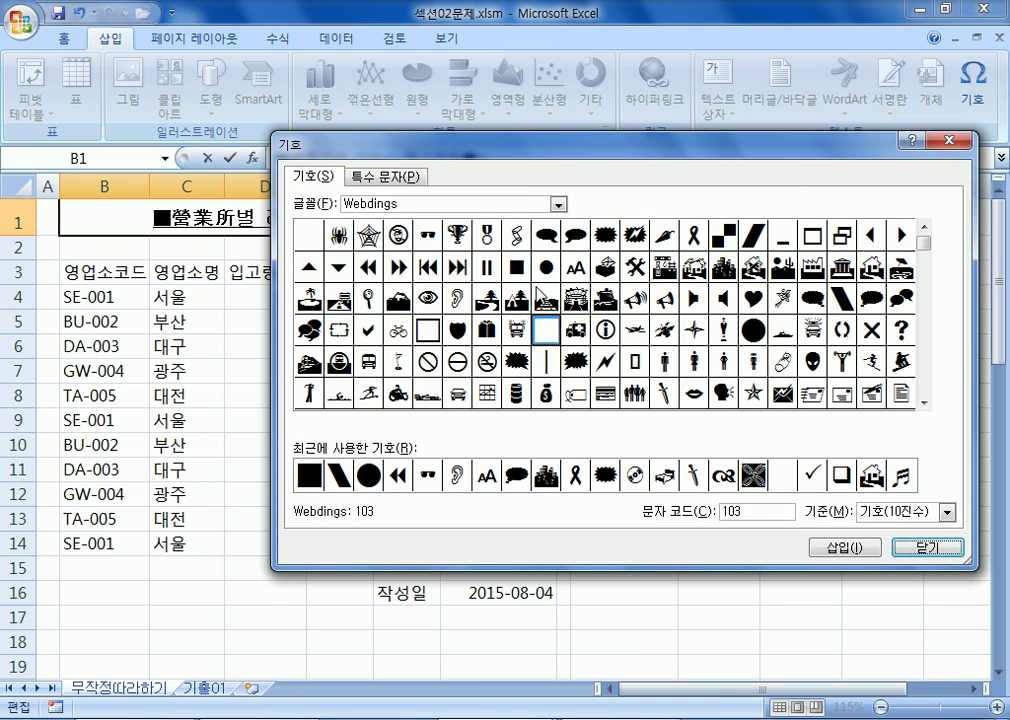
pyautogui.click(927, 546)
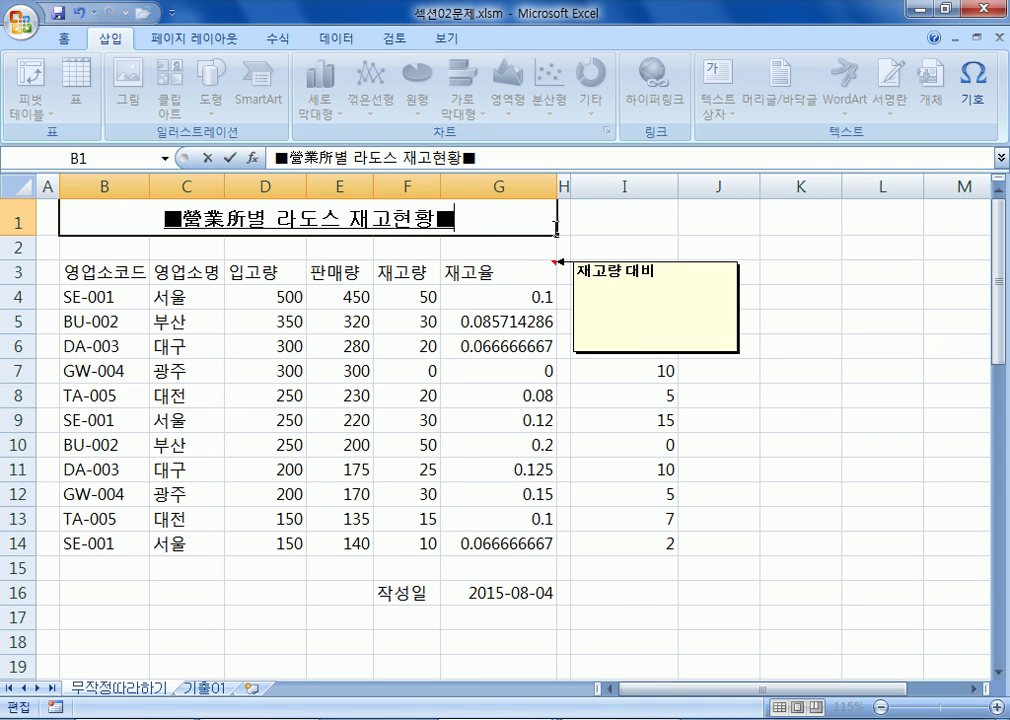
# Look through the special characters list and the Webdings glyphs available for insertion into the B1 title
pyautogui.click(973, 85)
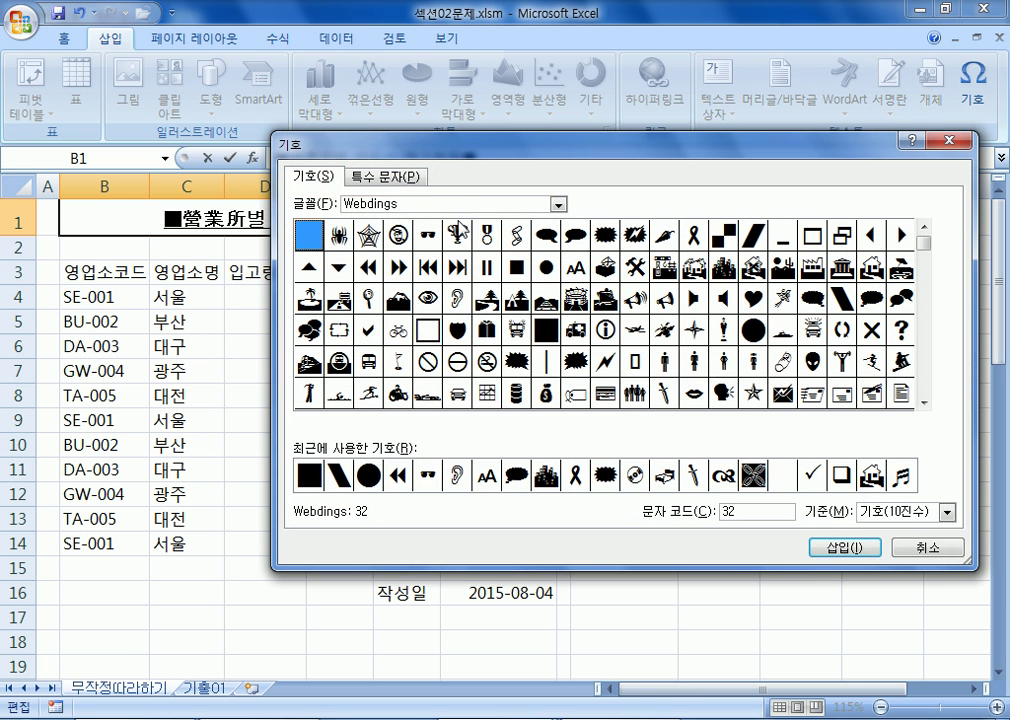
pyautogui.click(413, 177)
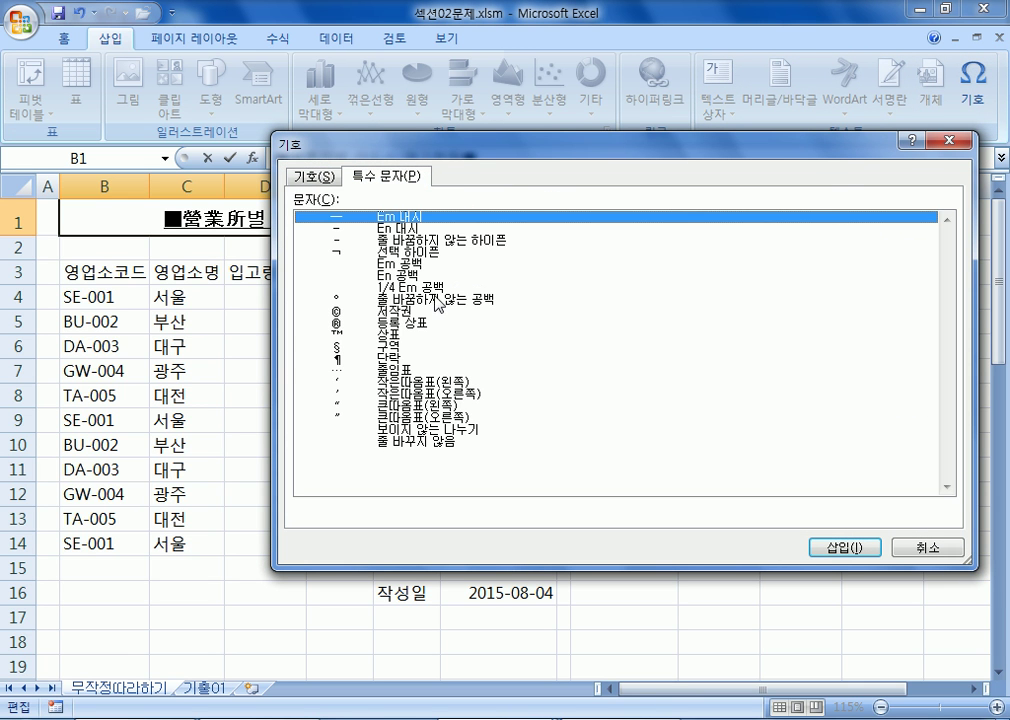
pyautogui.click(329, 175)
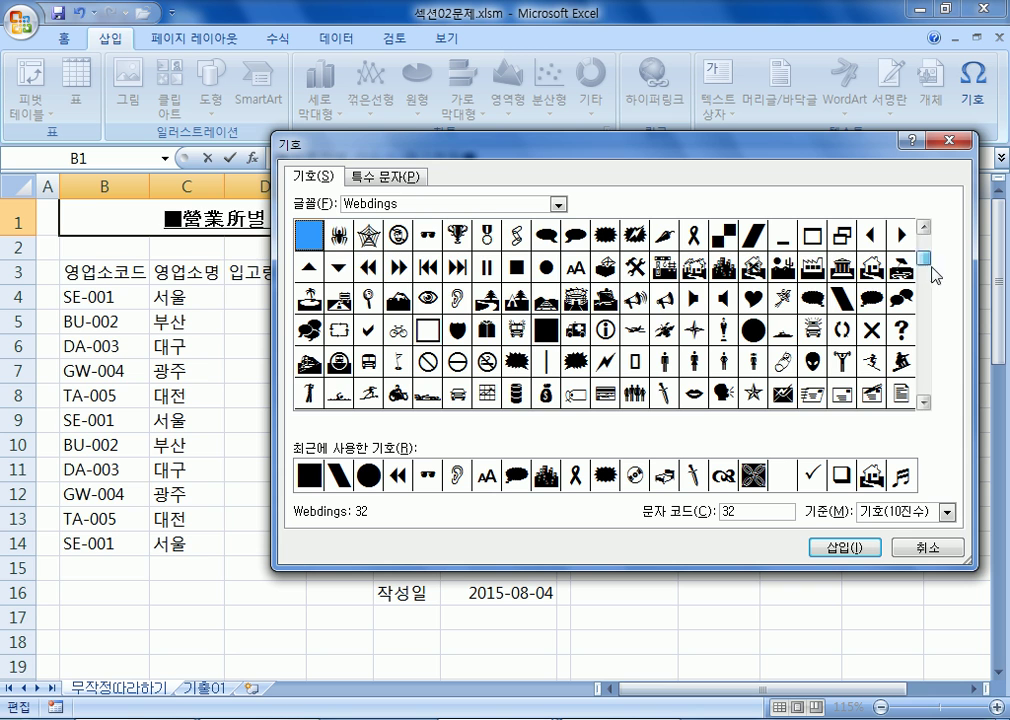
pyautogui.scroll(-1, 925, 270)
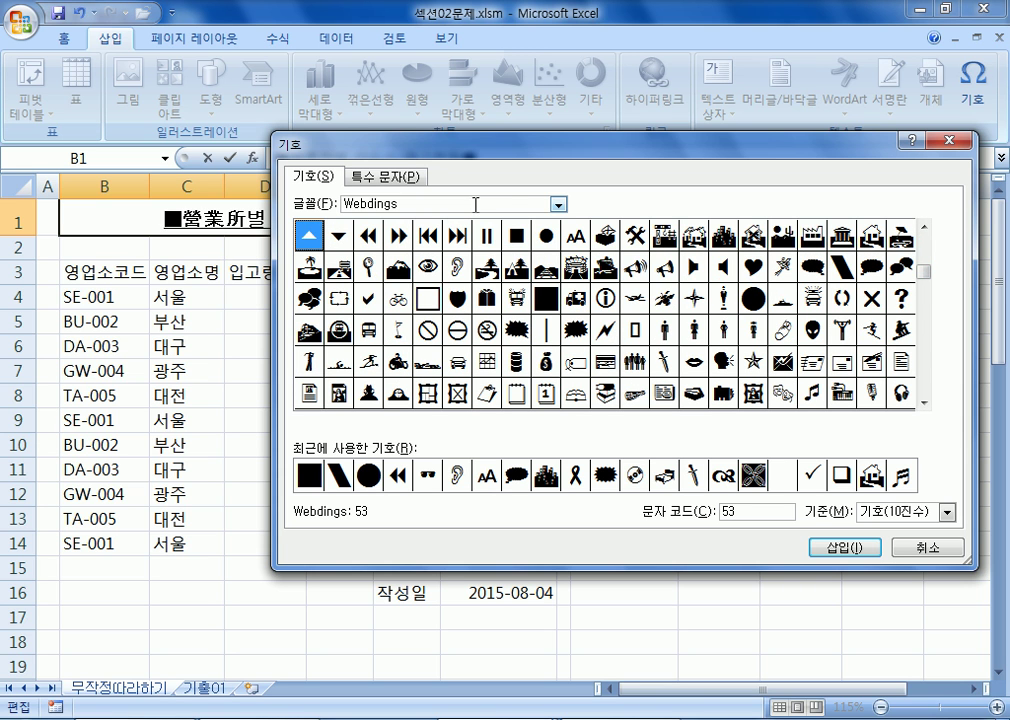
# Show the 도형 subset of (현재 글꼴) in the symbol chooser and examine the BLACK SQUARE character, code 25A0
pyautogui.click(553, 203)
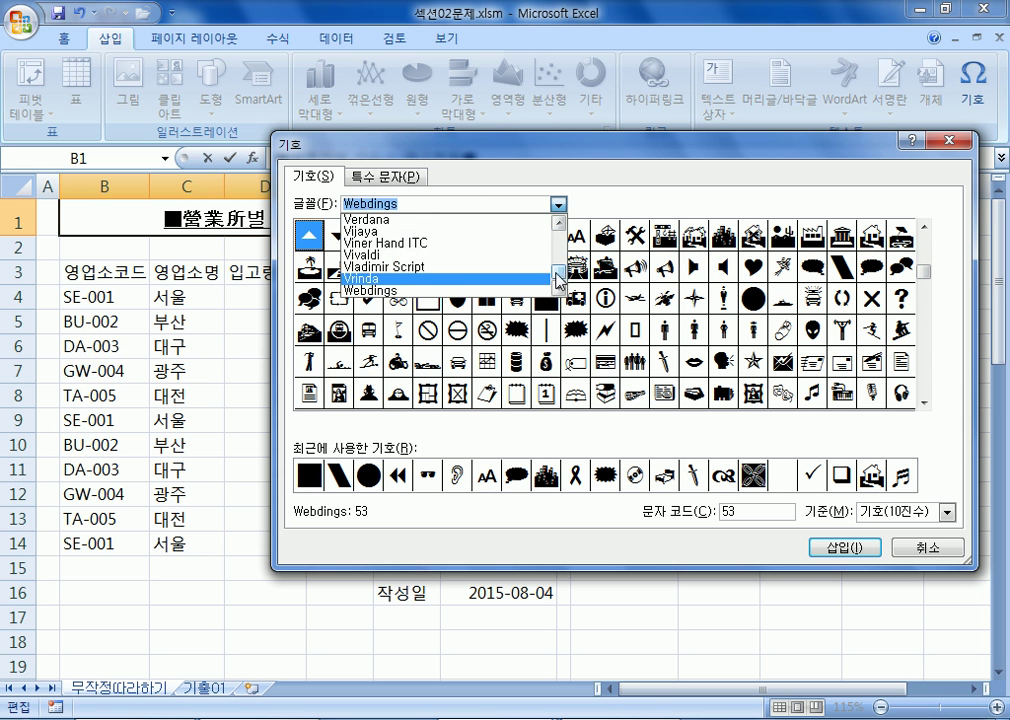
pyautogui.moveTo(558, 282); pyautogui.dragTo(558, 238)
pyautogui.click(441, 219)
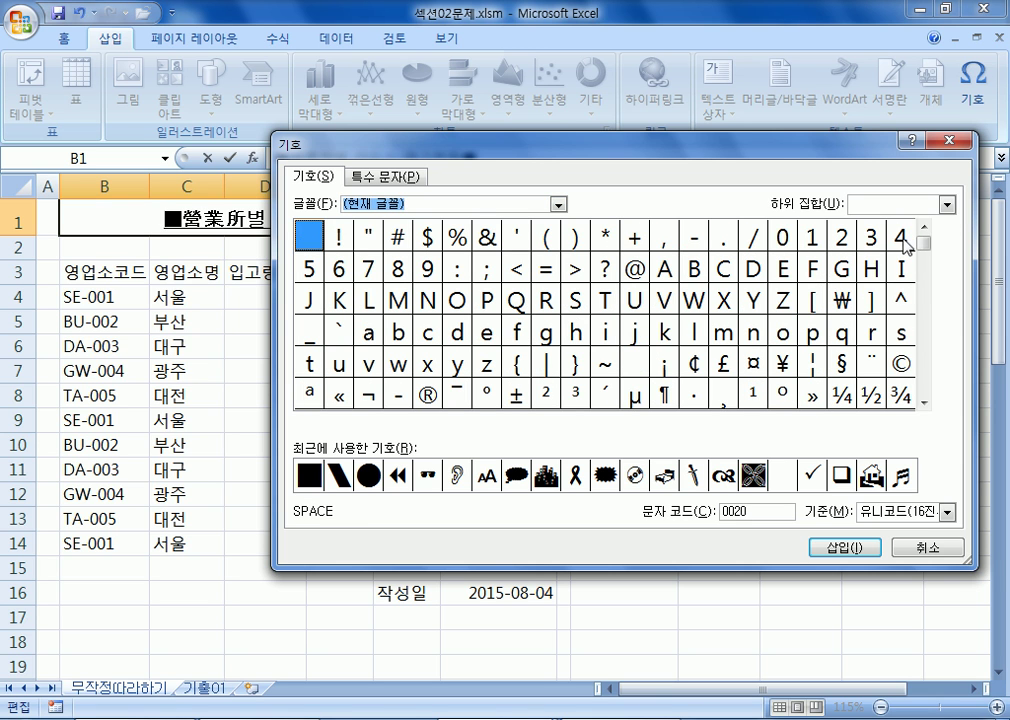
pyautogui.click(945, 205)
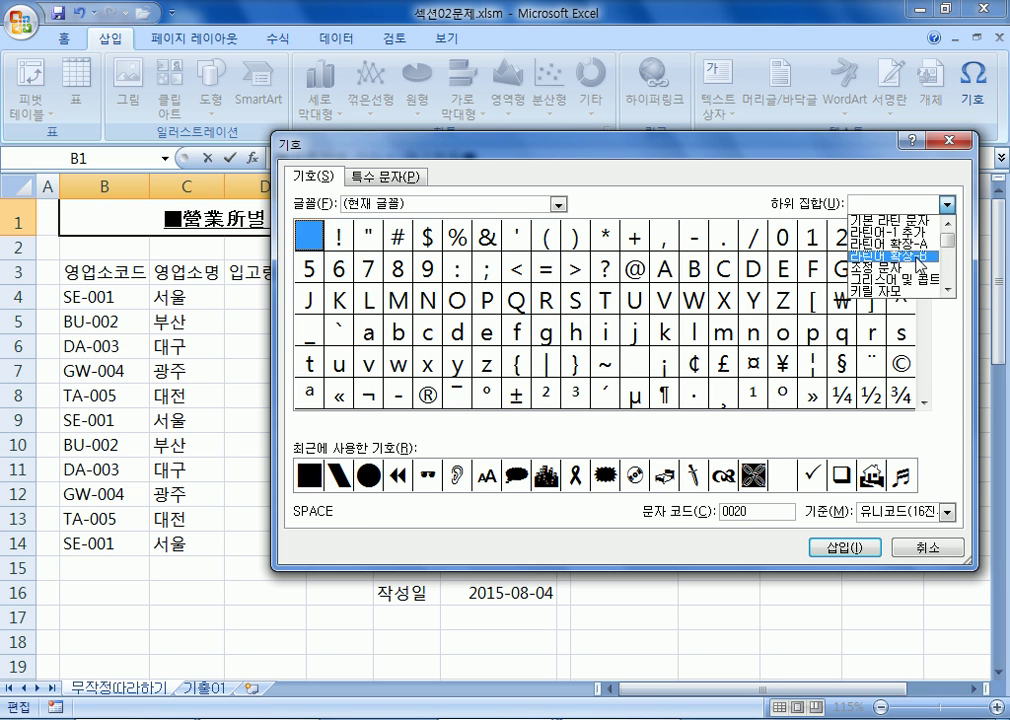
pyautogui.scroll(-2, 918, 256)
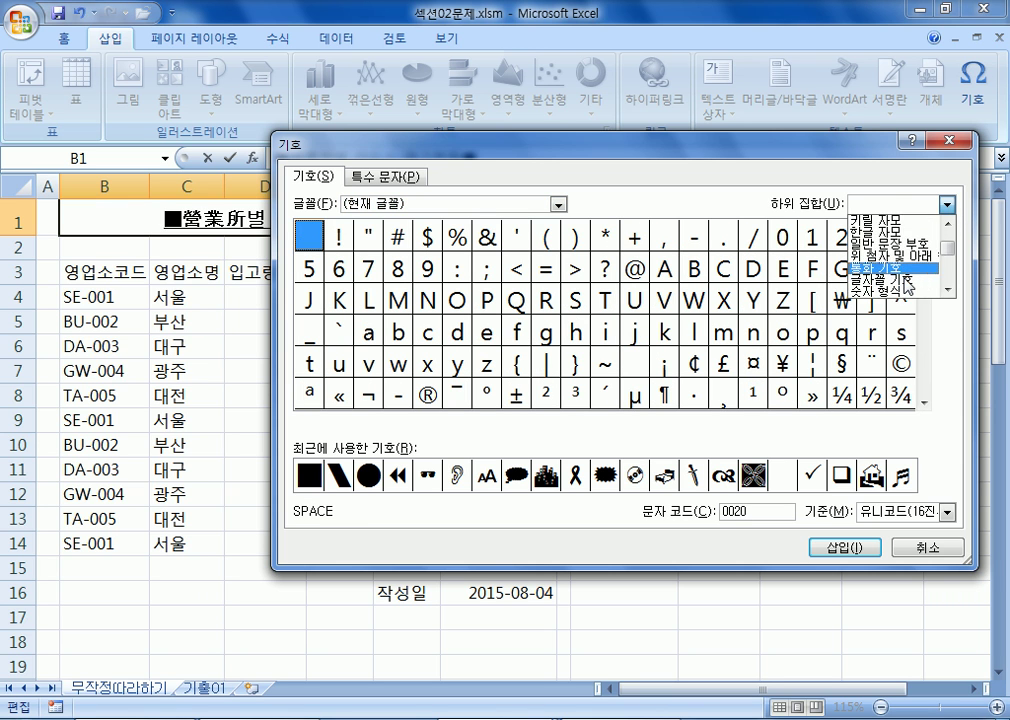
pyautogui.scroll(-3, 908, 291)
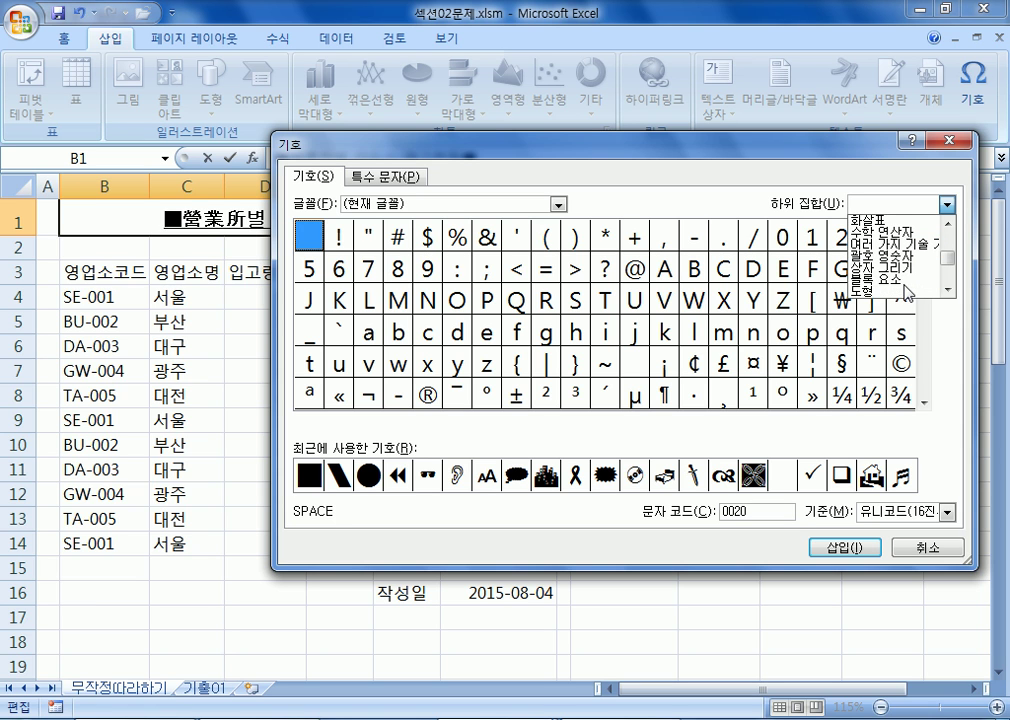
pyautogui.scroll(-1, 908, 290)
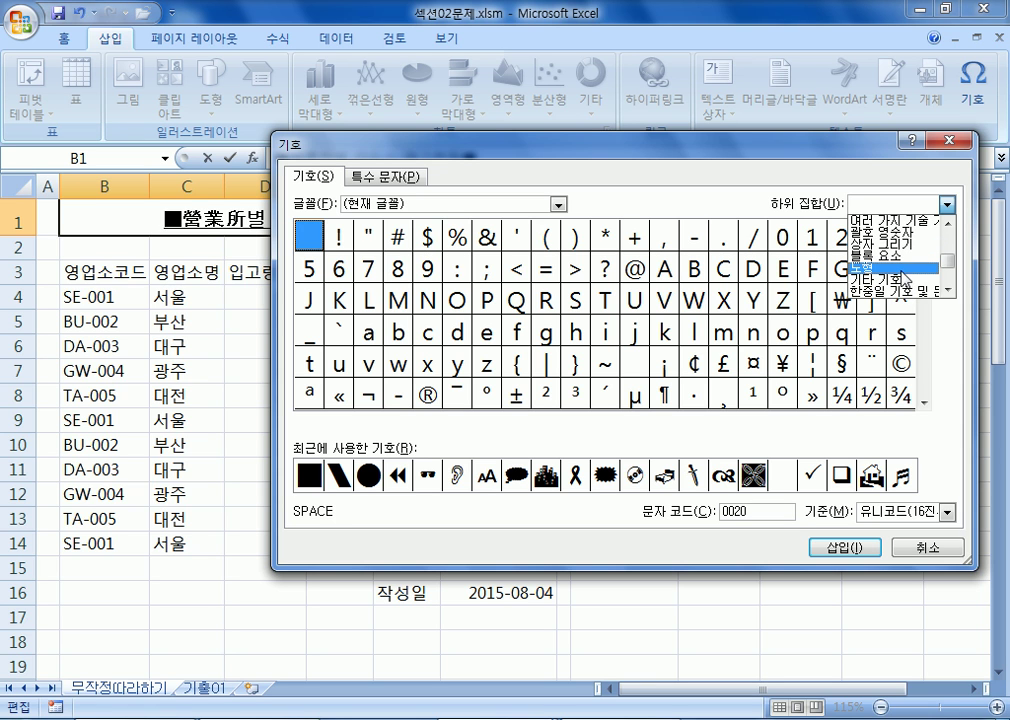
pyautogui.click(905, 268)
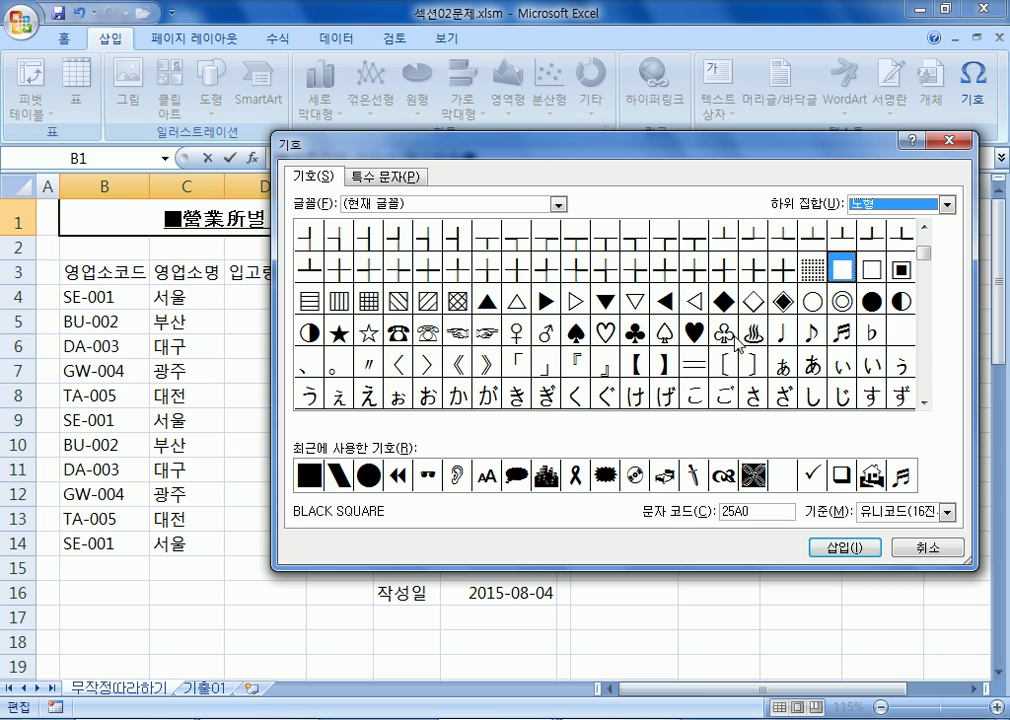
pyautogui.click(872, 268)
pyautogui.click(843, 269)
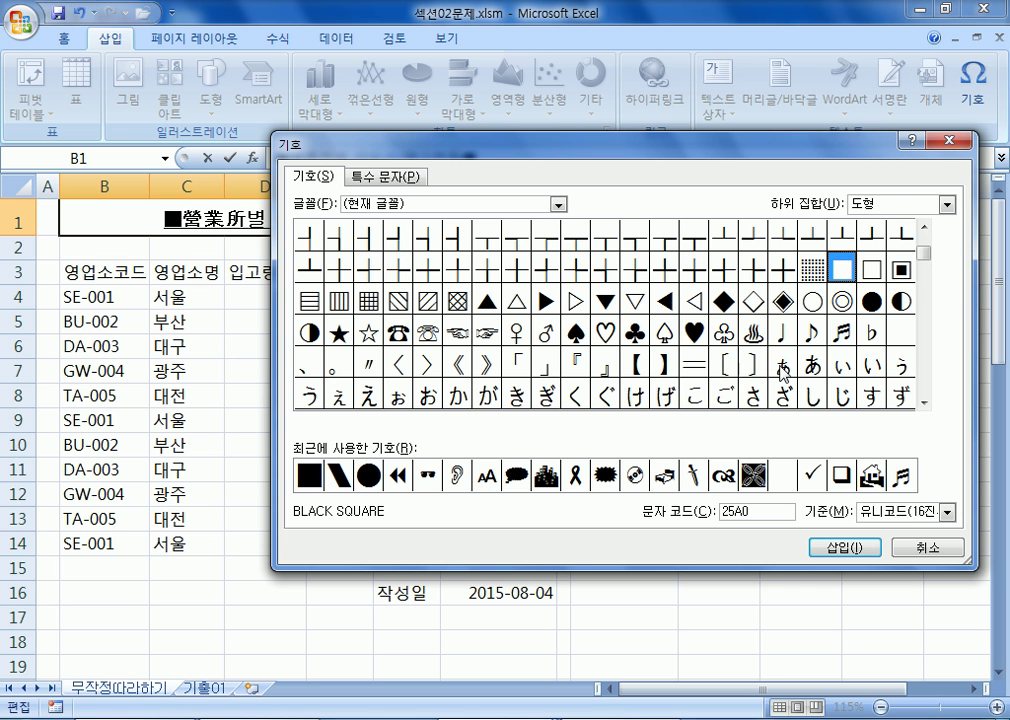
# Look through the characters following the 도형 subset, and close the symbol chooser without inserting anything
pyautogui.click(925, 402)
pyautogui.click(925, 402)
pyautogui.click(925, 402)
pyautogui.click(925, 402)
pyautogui.click(925, 402)
pyautogui.click(925, 402)
pyautogui.click(925, 402)
pyautogui.click(925, 402)
pyautogui.click(925, 402)
pyautogui.click(925, 402)
pyautogui.press('Escape')
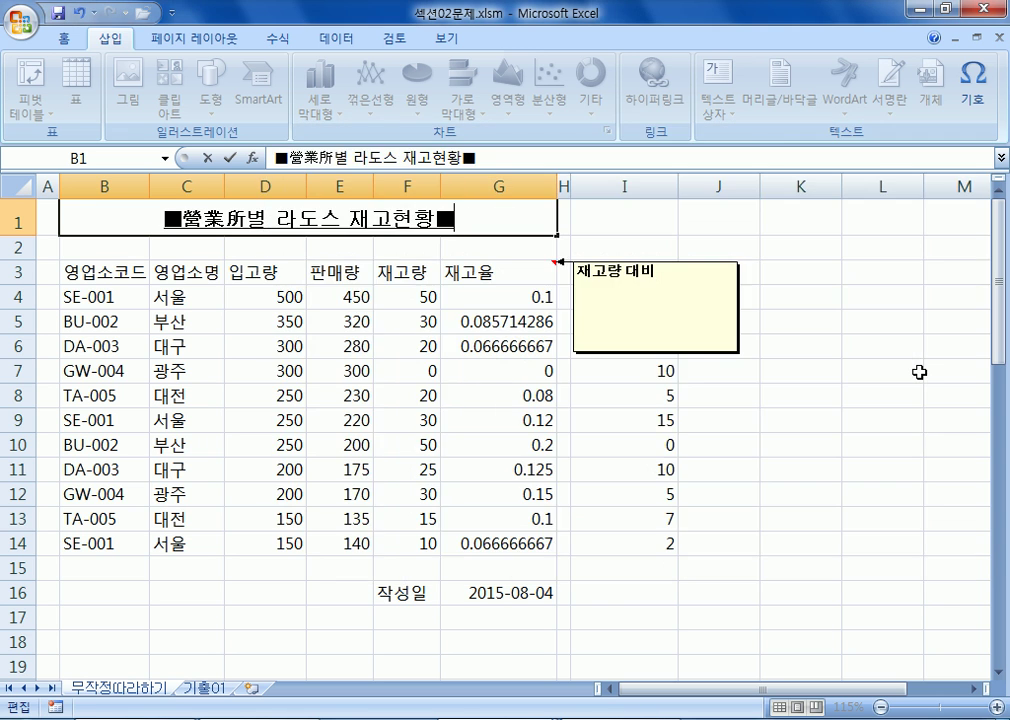
# Try converting the consonant ㅁ into a special character at the end of the B1 title
pyautogui.write('ㅁ')
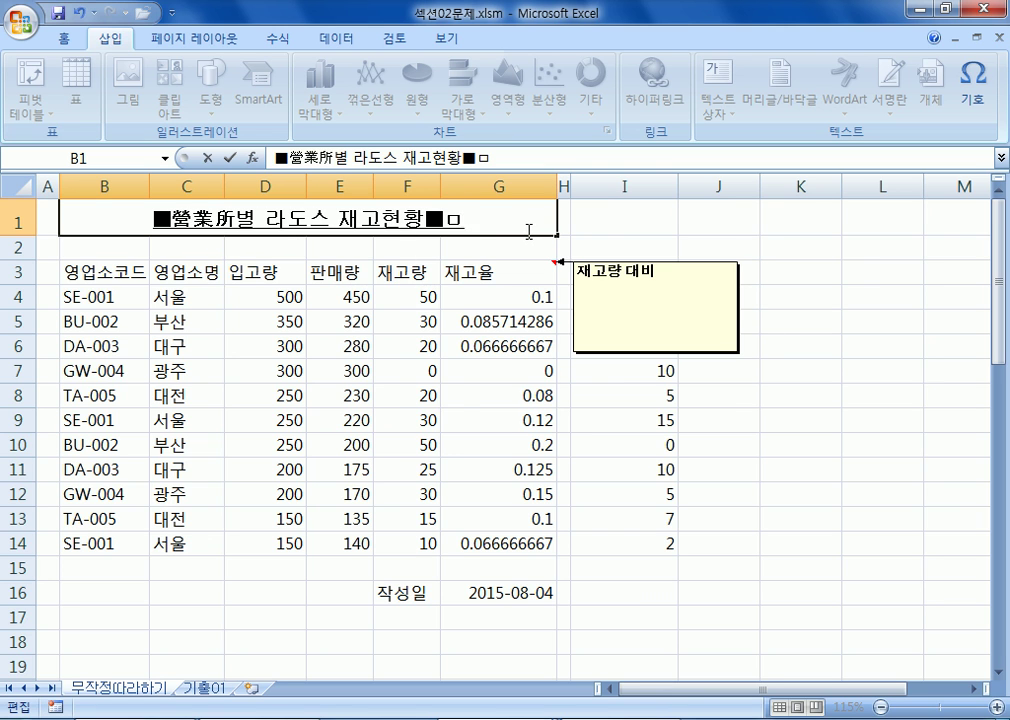
pyautogui.press('Hangul_Hanja')
pyautogui.press('Escape')
pyautogui.press('BackSpace')
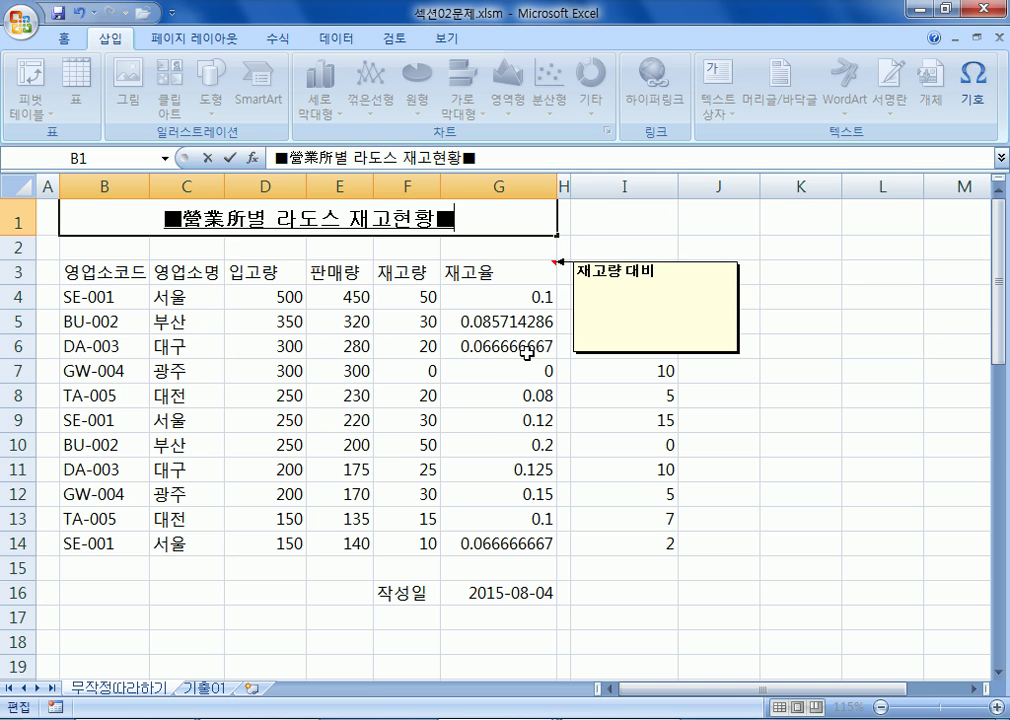
# Switch to the Notepad notes and add the heading 키보드에 없는 특수문자를 입력하는 방법 below the naming rules, with a * bullet under it
pyautogui.hotkey('alt', 'Tab')
pyautogui.write('특수')
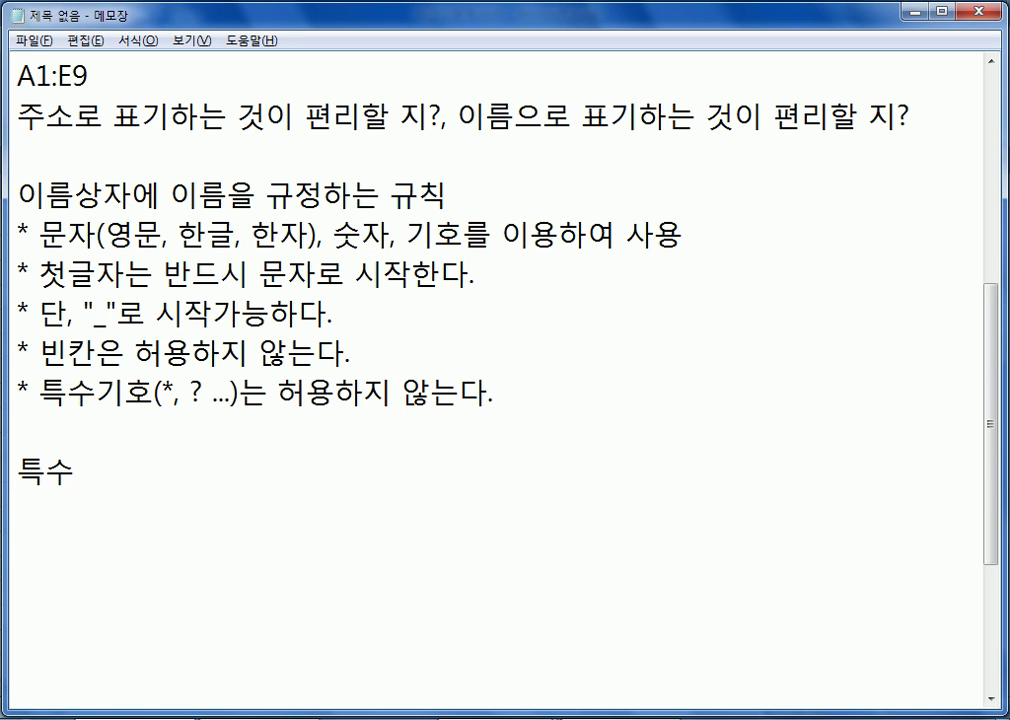
pyautogui.write('기')
pyautogui.press('BackSpace')
pyautogui.press('BackSpace')
pyautogui.press('BackSpace')
pyautogui.write('키보드에 없는 특수')
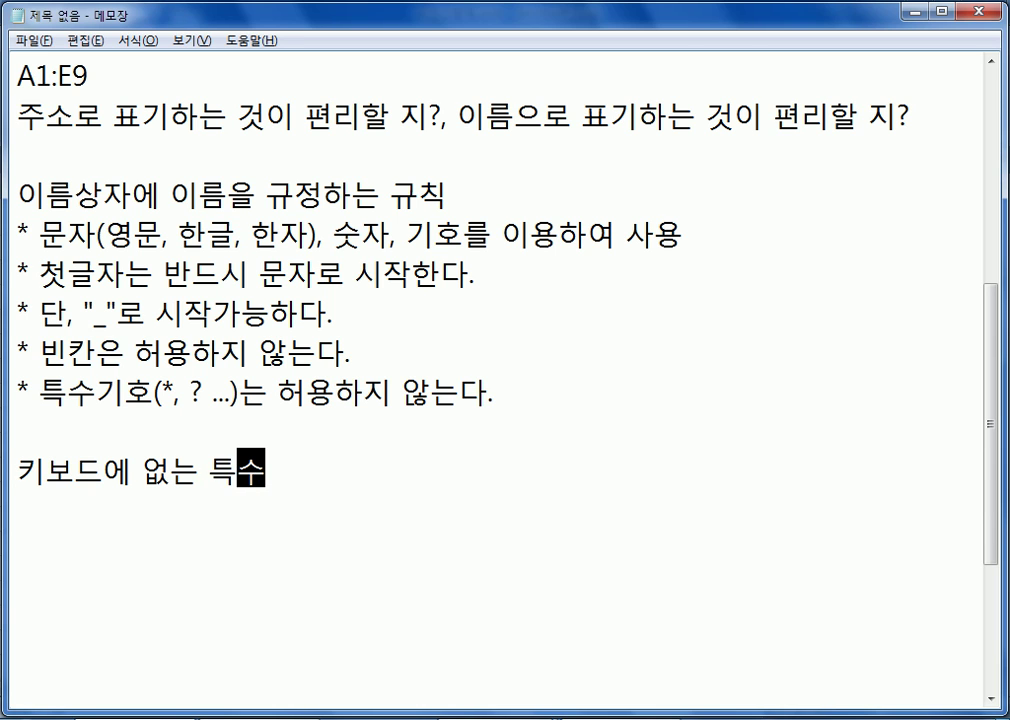
pyautogui.write('문자를 ')
pyautogui.write('이별')
pyautogui.press('BackSpace')
pyautogui.press('BackSpace')
pyautogui.press('BackSpace')
pyautogui.press('BackSpace')
pyautogui.write('입력ㅎ')
pyautogui.write('방')
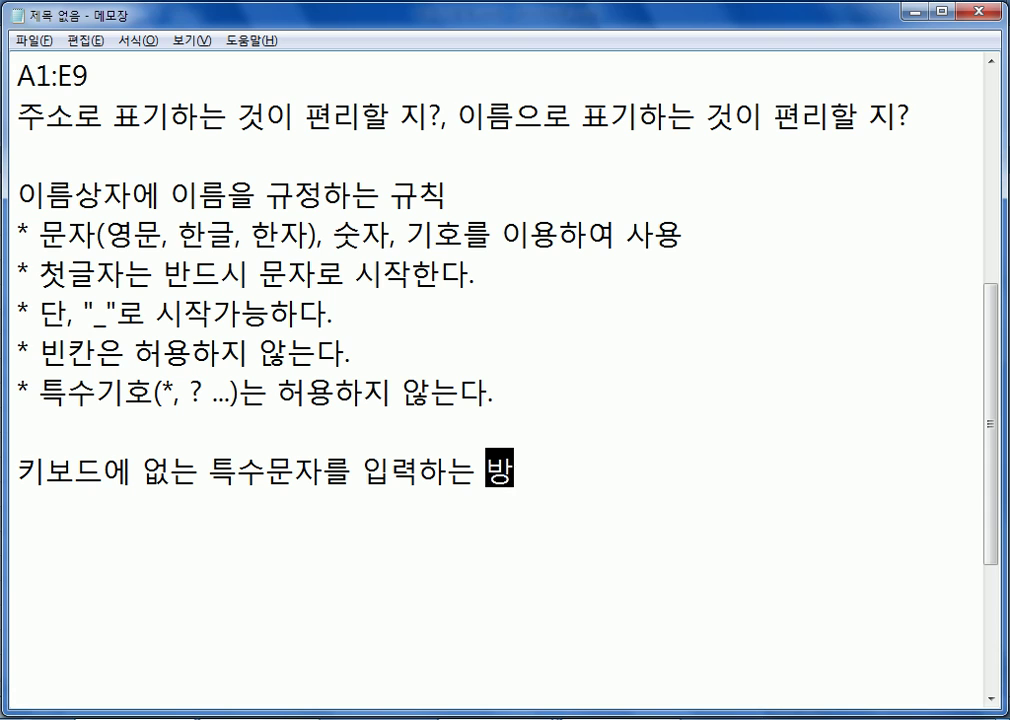
pyautogui.write('법 * ')
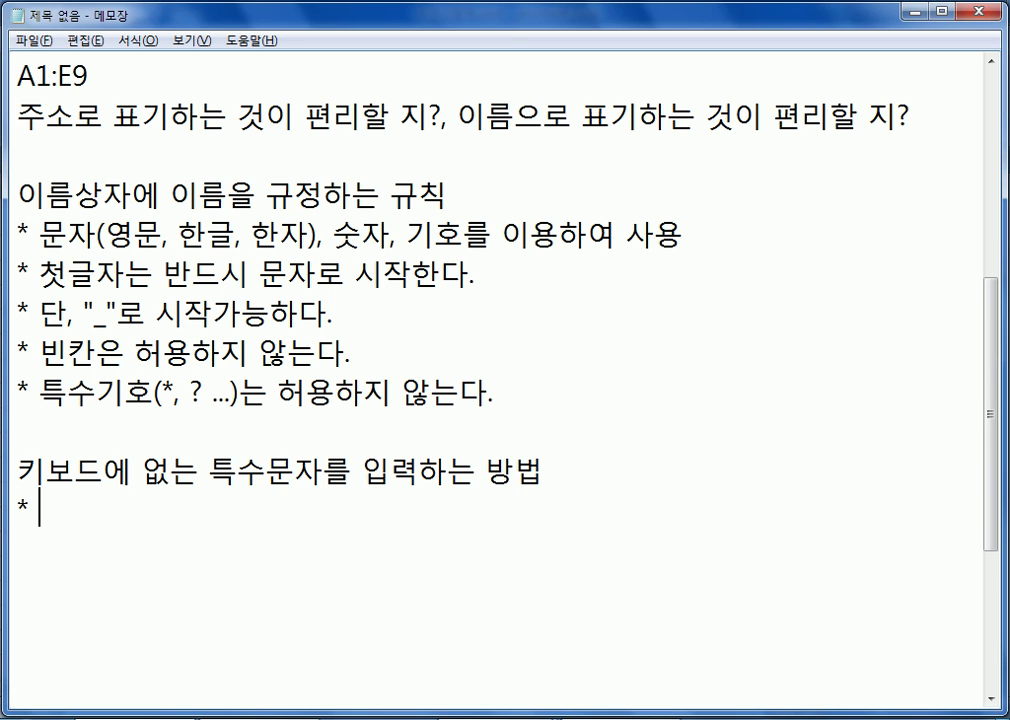
# Write ㄱ~ㅎ, ㄲ, ㄸ, ㅃ, ㅆ (ㅉ은 제외) in the first bullet under the special-character heading
pyautogui.write('ㄱ~ㅎ, ㄲ, ㄸ,')
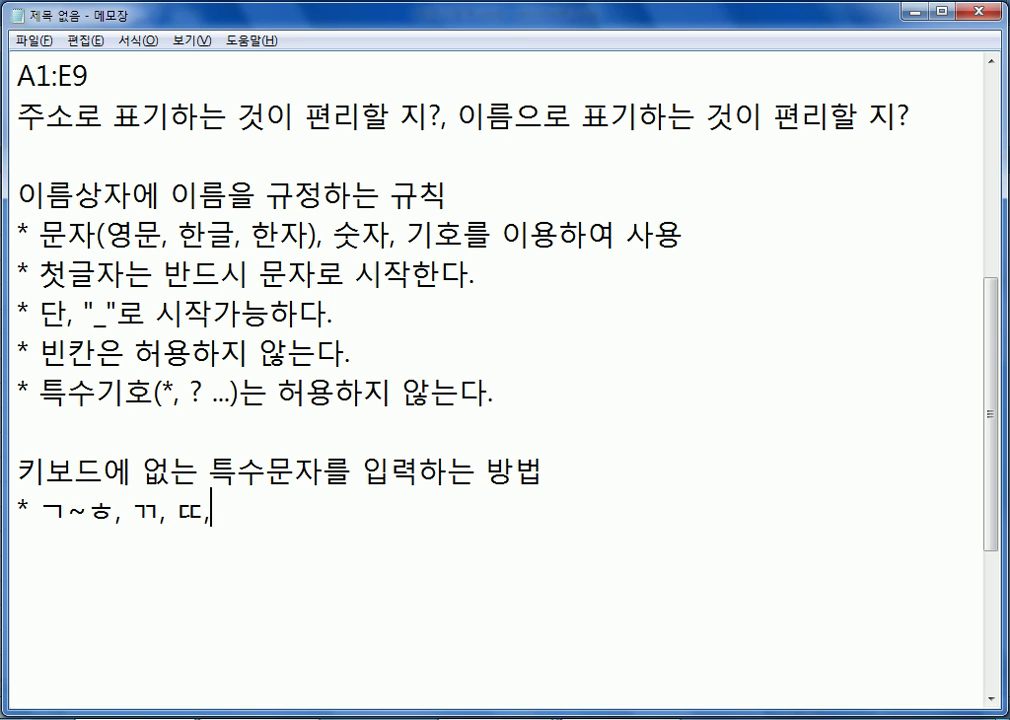
pyautogui.write(' ㅃ, ㅆ, (ㅉ은 제외)')
pyautogui.press('Return')
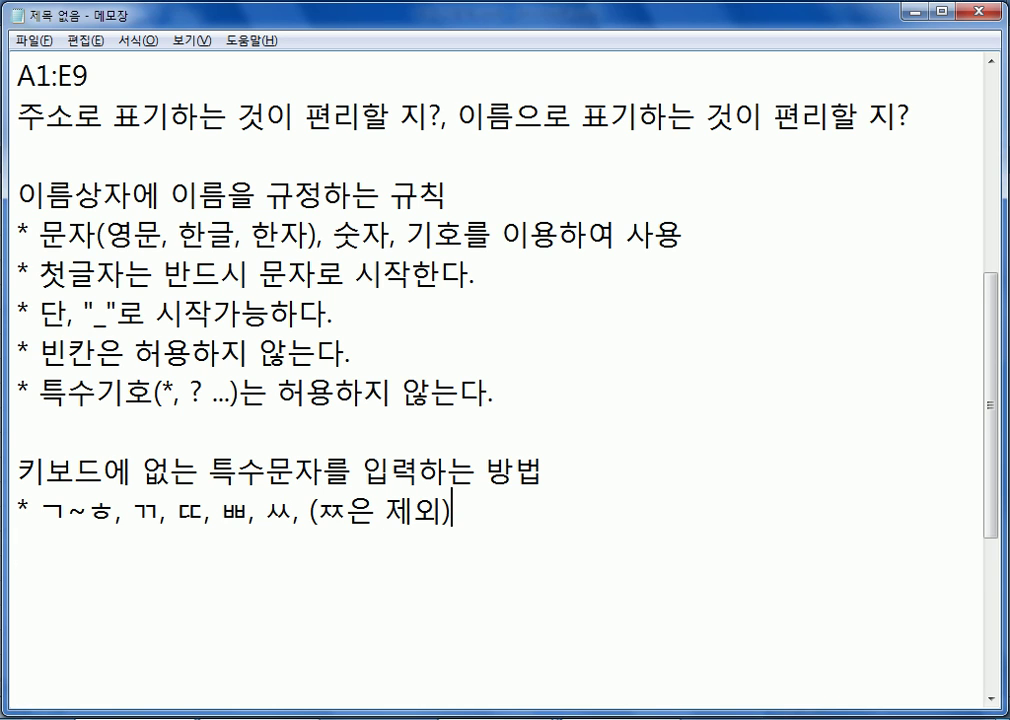
pyautogui.press('Left')
pyautogui.press('Left')
pyautogui.press('Left')
pyautogui.press('Left')
pyautogui.press('Left')
pyautogui.press('Left')
pyautogui.press('Left')
pyautogui.press('Left')
pyautogui.press('BackSpace')
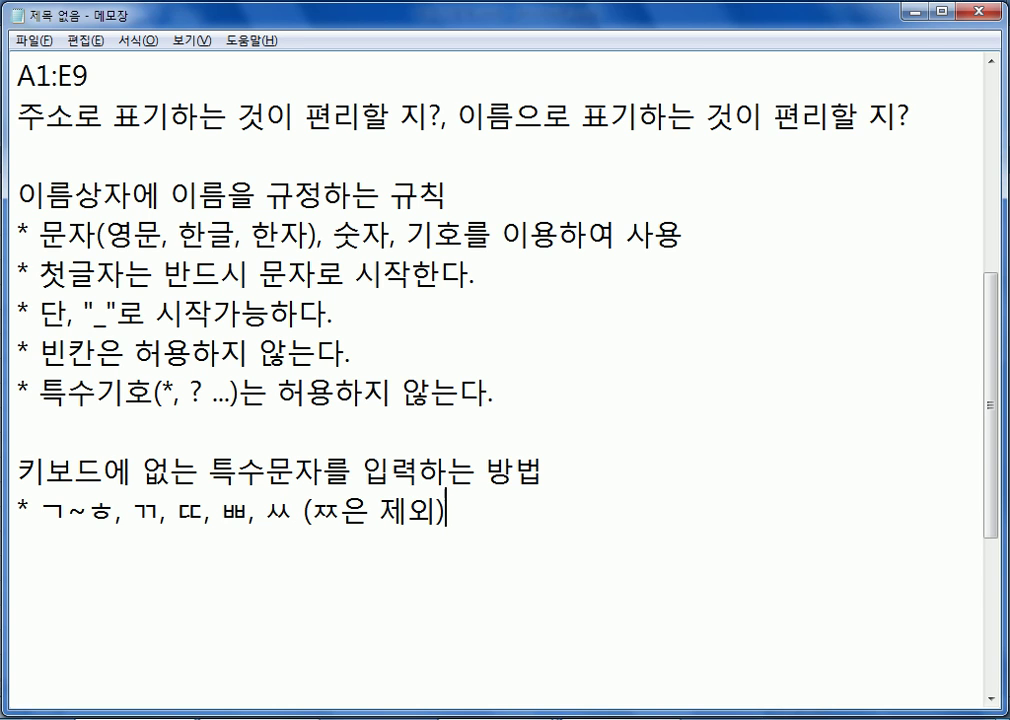
# Complete the first bullet with 중에서 하나는 입력 after the parenthesised exclusion
pyautogui.write('주중에서 하너')
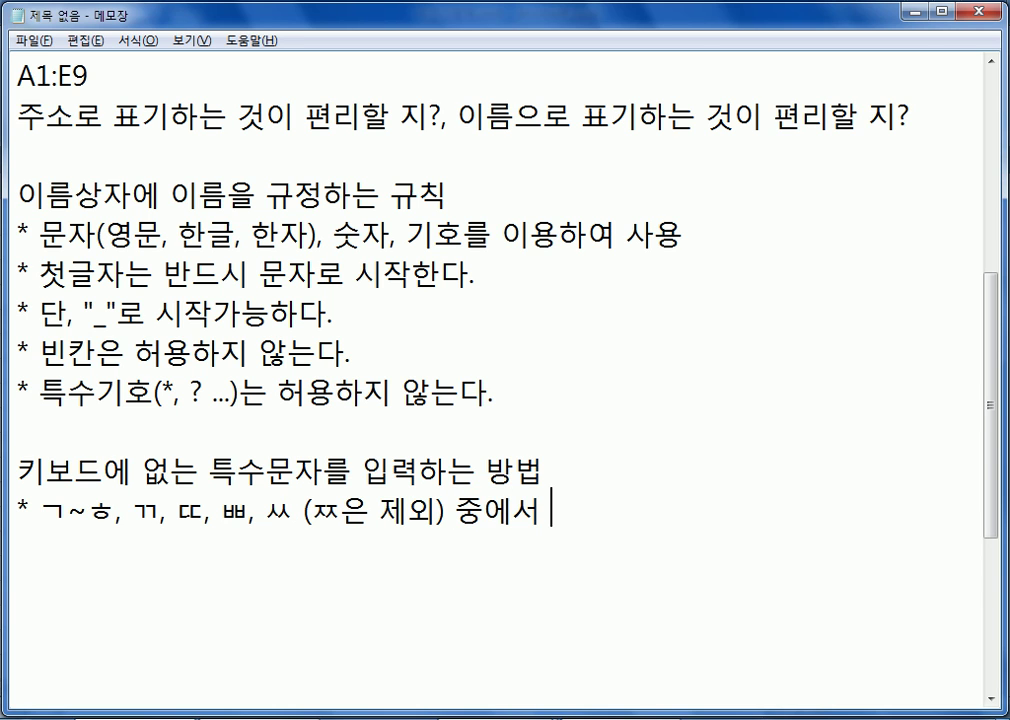
pyautogui.press('BackSpace')
pyautogui.write('나는 입력')
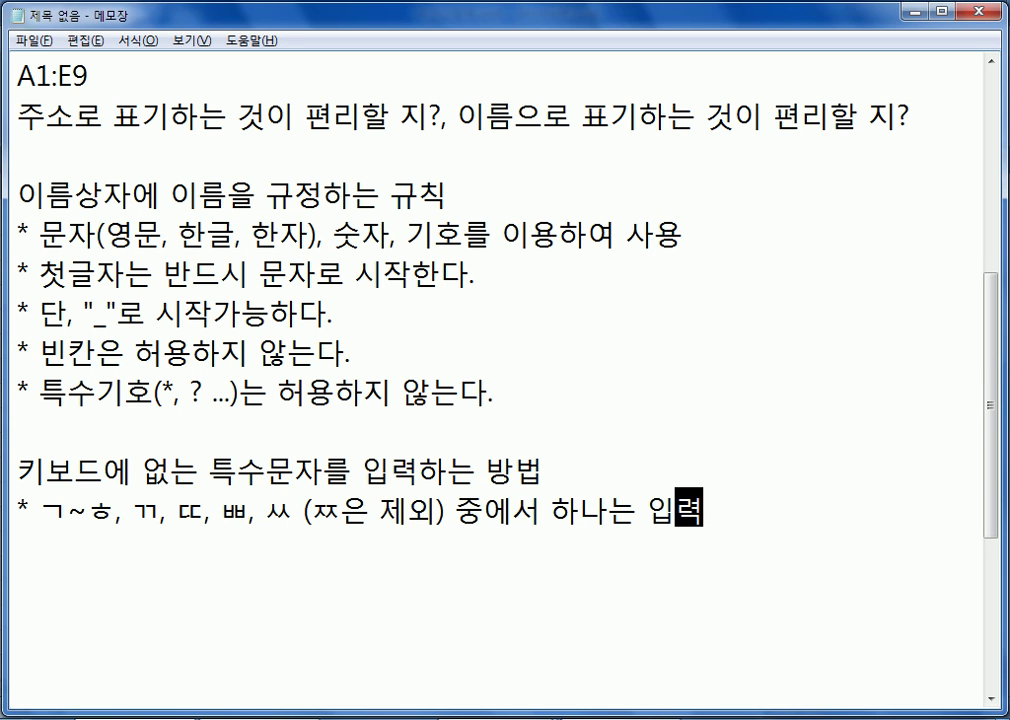
pyautogui.press('Return')
# Add the two bullets * 한자키를 누른다. and * 목록에서 고른다. below the consonant bullet
pyautogui.write('* 한ㅋ')
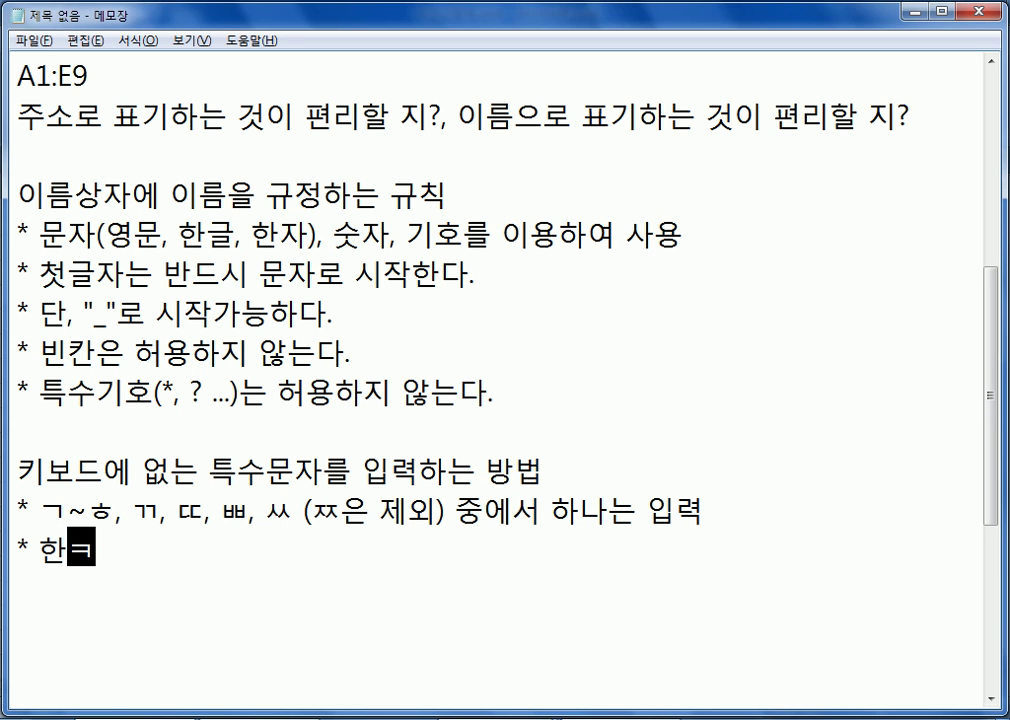
pyautogui.press('BackSpace')
pyautogui.write('자키를 누른다.')
pyautogui.press('Return')
pyautogui.write('* 목')
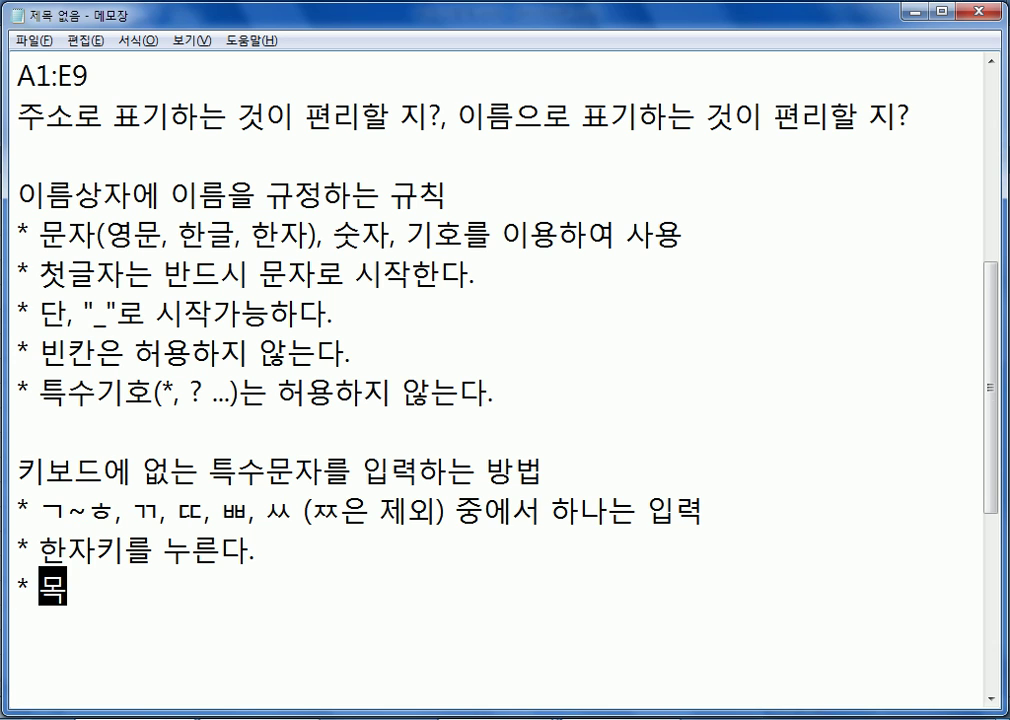
pyautogui.write('록에서 고른다.')
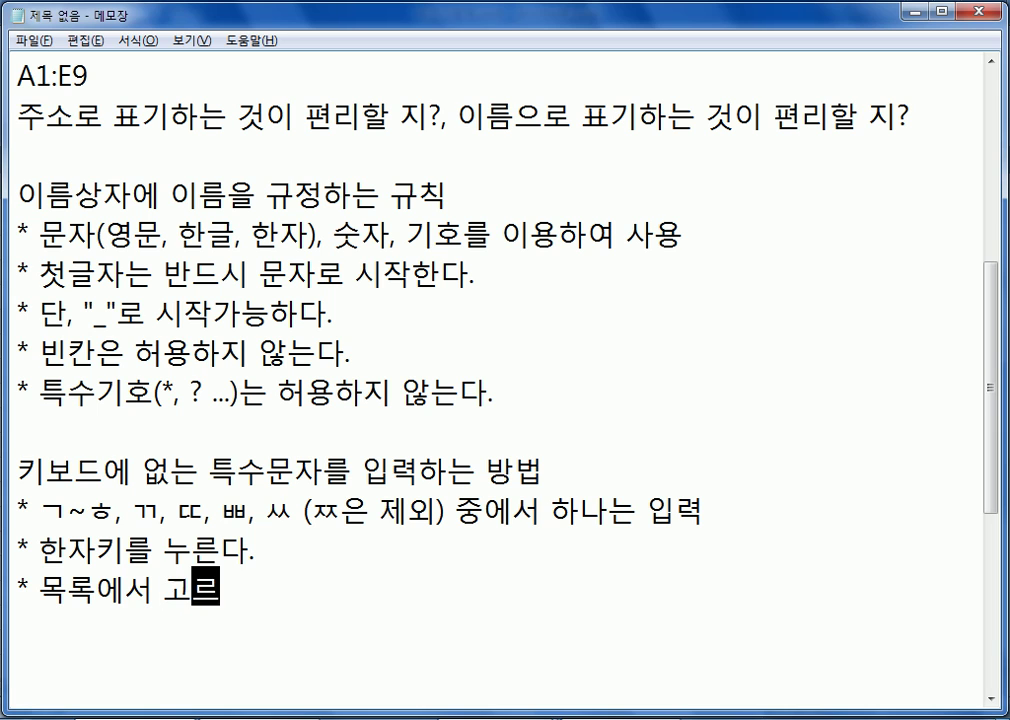
pyautogui.press('Return')
# Add the final bullet * TAB키를 누르면 목록전체가 보인다. to the special-character notes
pyautogui.write('*')
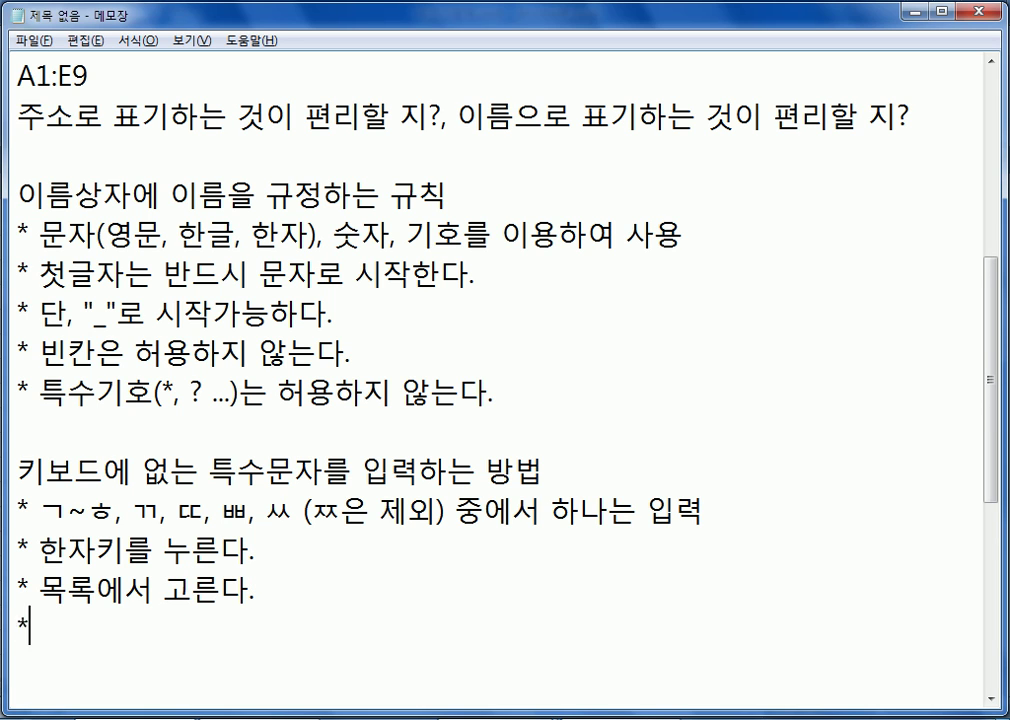
pyautogui.write(' t')
pyautogui.press('BackSpace')
pyautogui.write('TAV')
pyautogui.press('BackSpace')
pyautogui.write('ㅍ')
pyautogui.press('BackSpace')
pyautogui.write('Bㅋㅣ를 ㄴ')
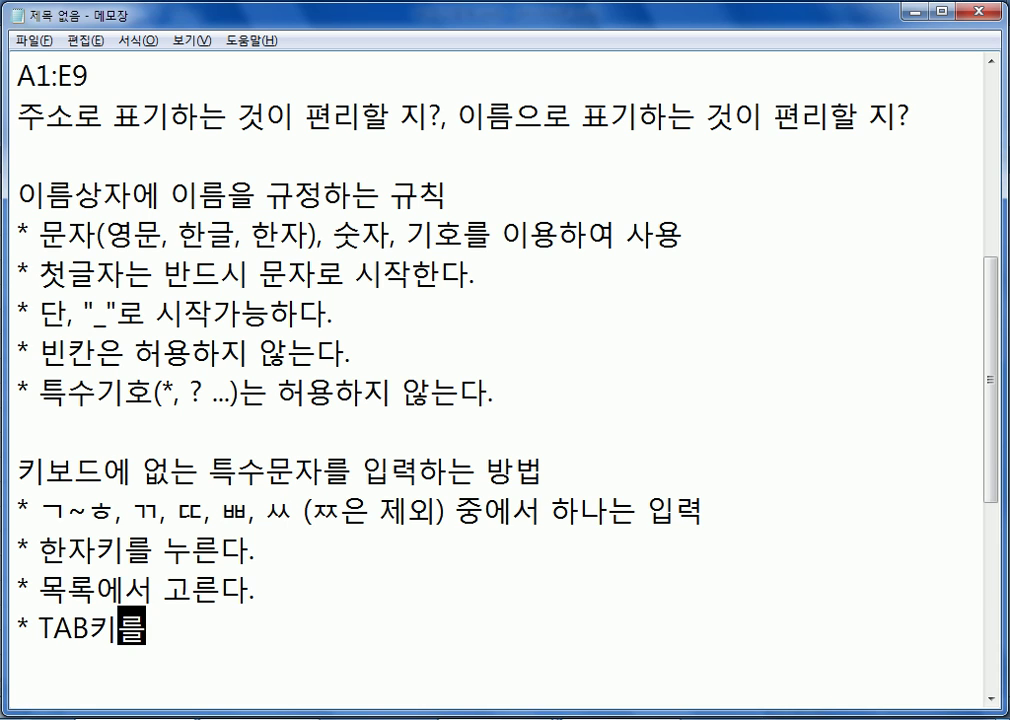
pyautogui.press('BackSpace')
pyautogui.write('누르면 목록ㅇ')
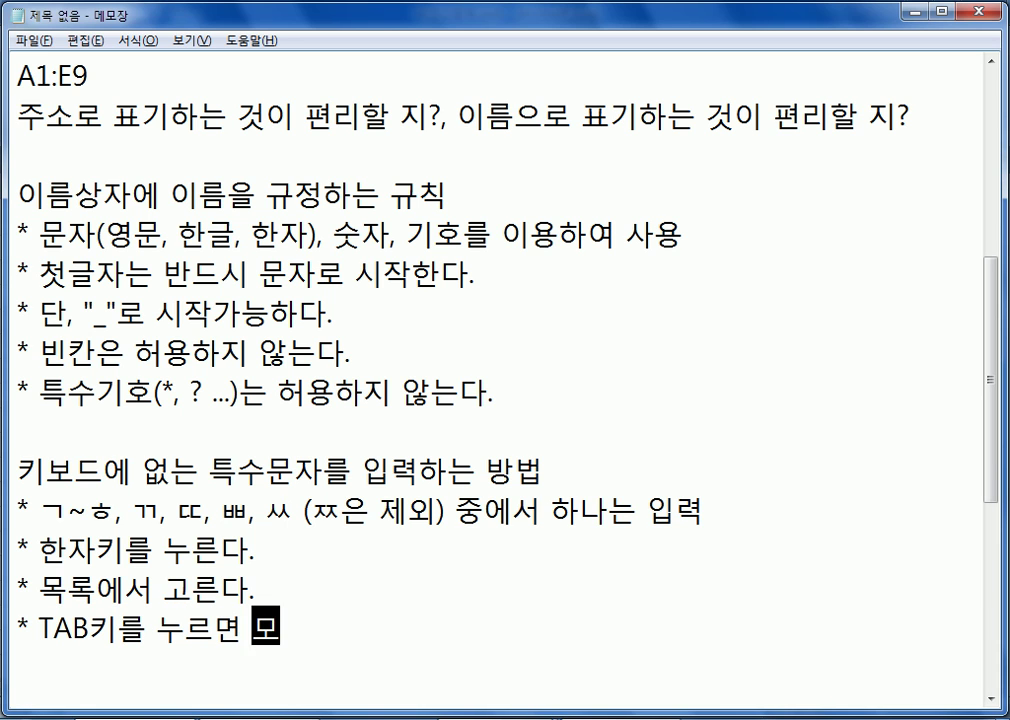
pyautogui.write('ㅣ 전')
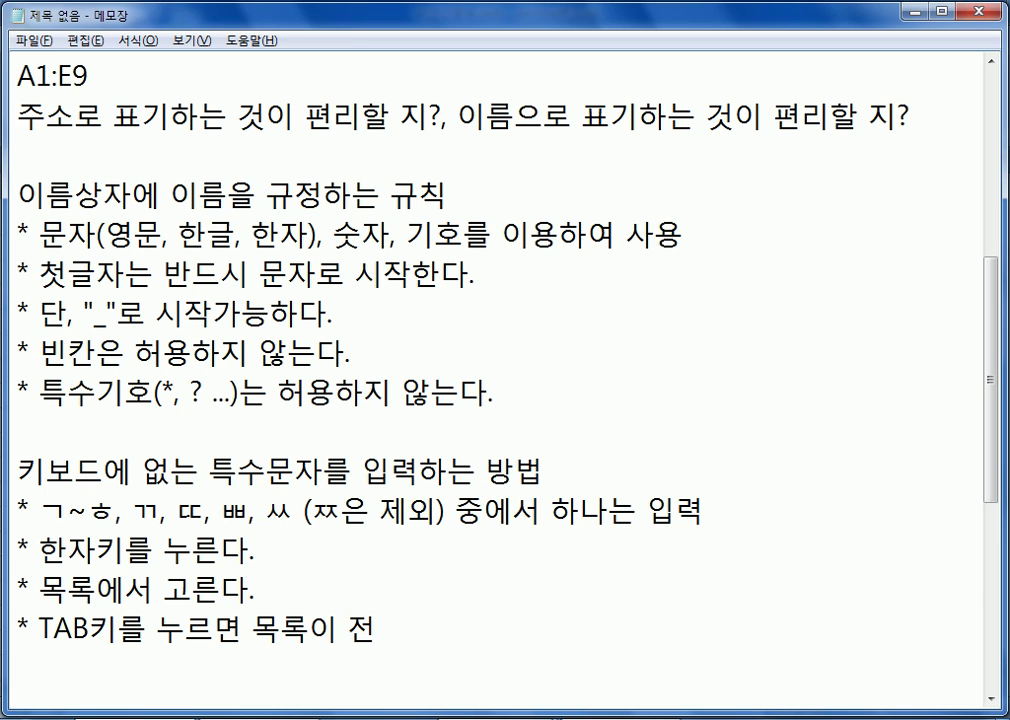
pyautogui.press('BackSpace')
pyautogui.press('BackSpace')
pyautogui.press('BackSpace')
pyautogui.press('BackSpace')
pyautogui.press('BackSpace')
pyautogui.write('전체가 ㅂ')
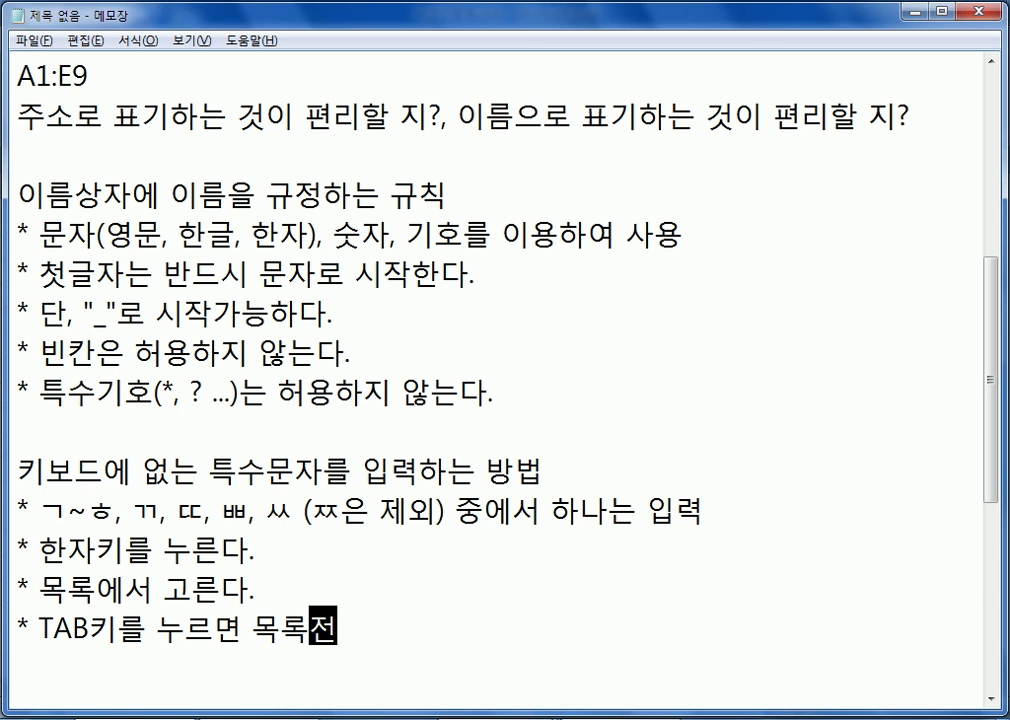
pyautogui.write('ㅗ인다.')
pyautogui.press('Return')
# Enter ㅁ below the notes and look through its special-character list in compact and full view
pyautogui.scroll(-2, 551, 328)
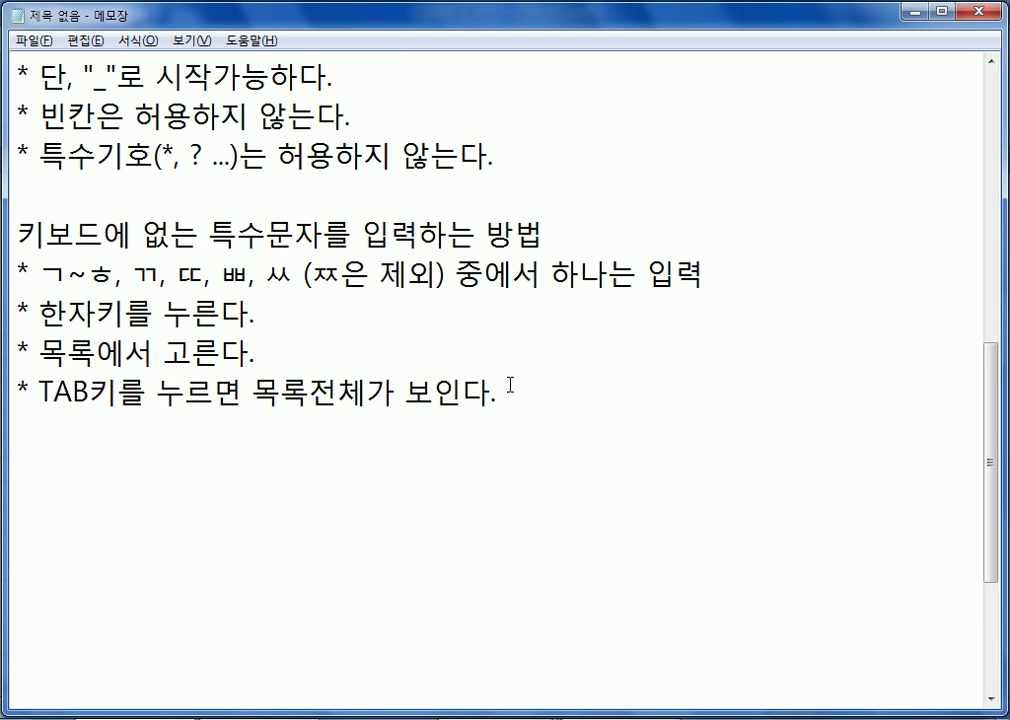
pyautogui.write('ㅁ')
pyautogui.press('Hangul_Hanja')
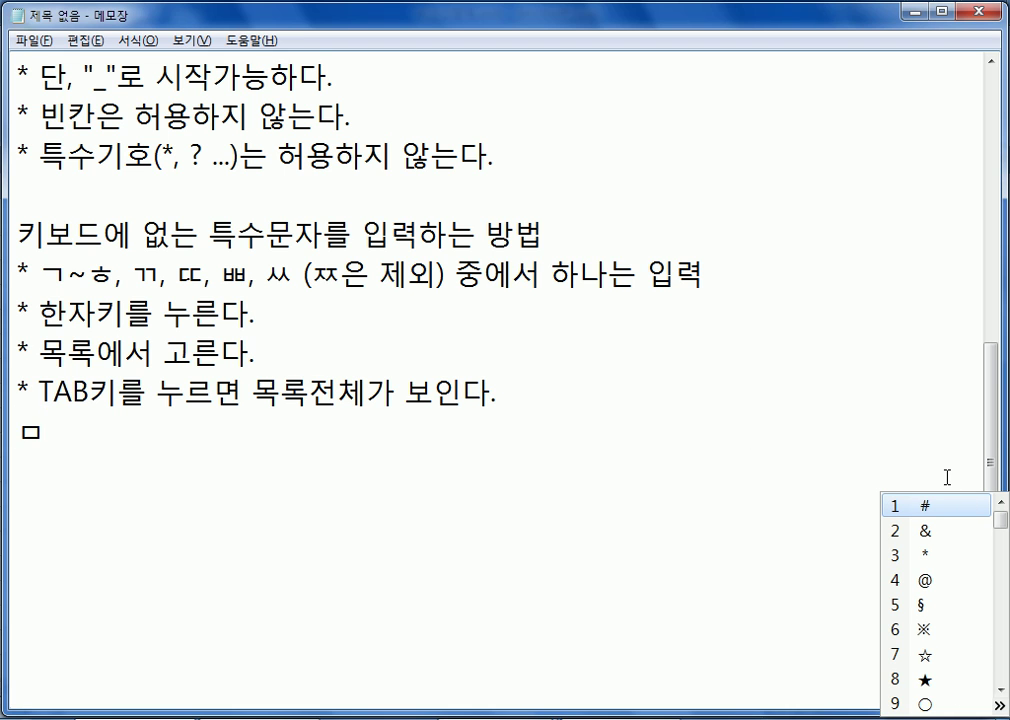
pyautogui.press('Tab')
pyautogui.click(999, 705)
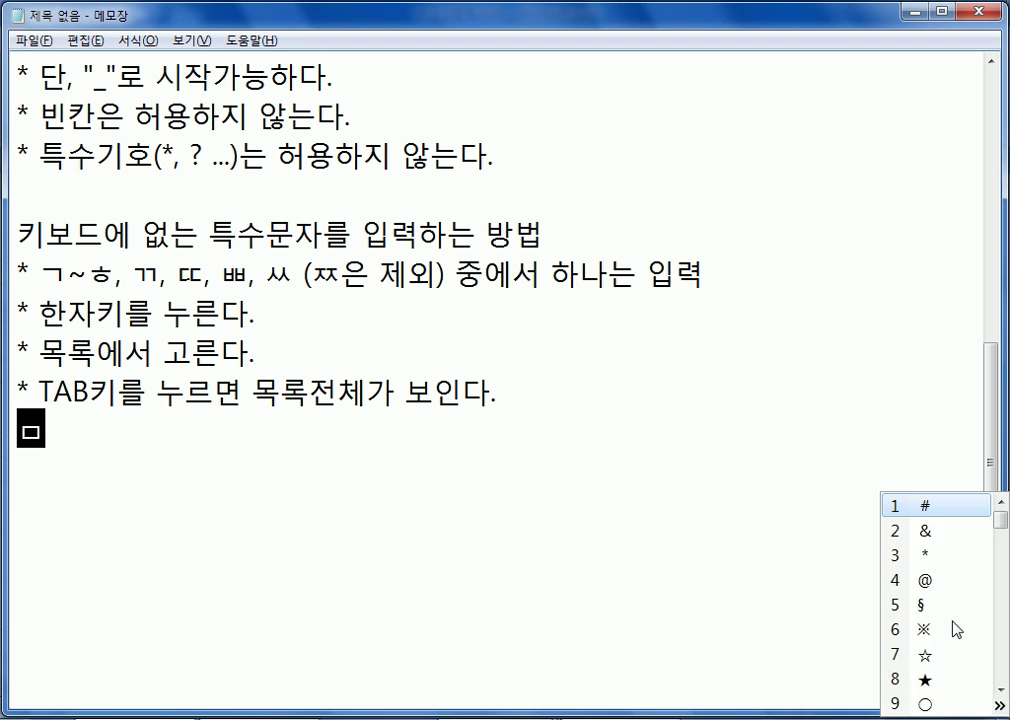
pyautogui.click(999, 705)
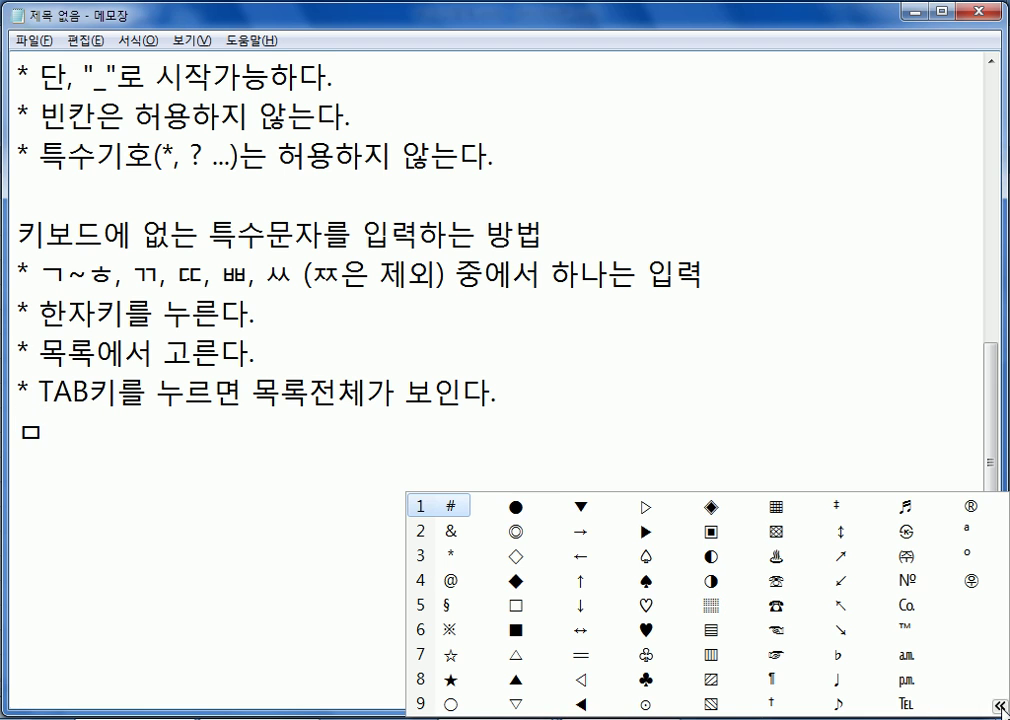
pyautogui.click(999, 705)
pyautogui.click(999, 705)
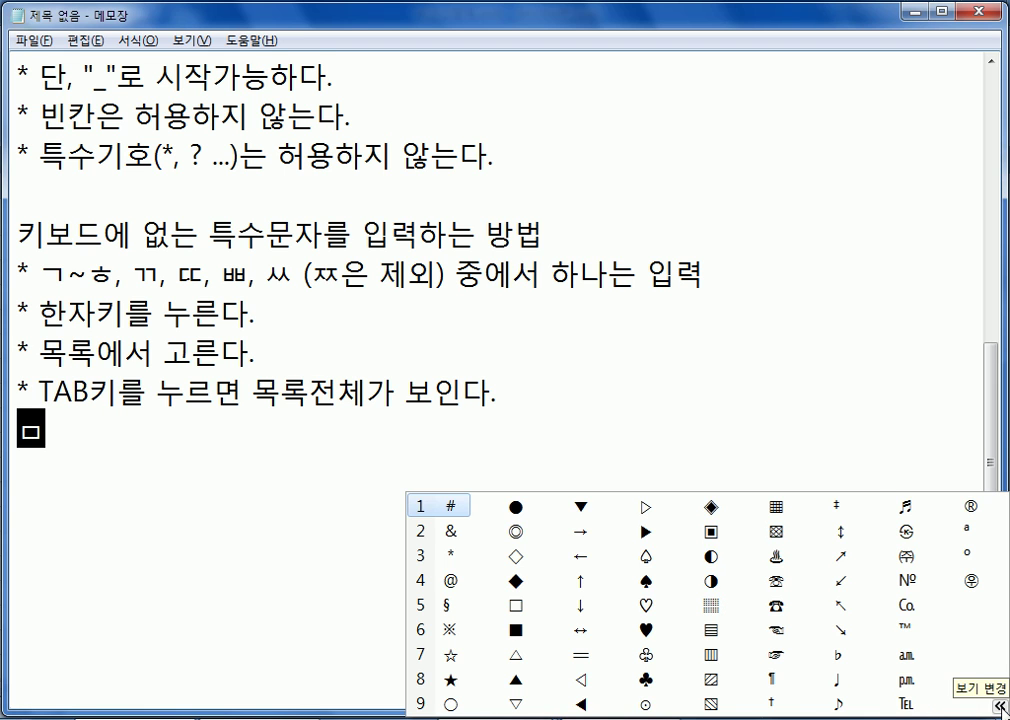
pyautogui.click(999, 705)
pyautogui.click(999, 705)
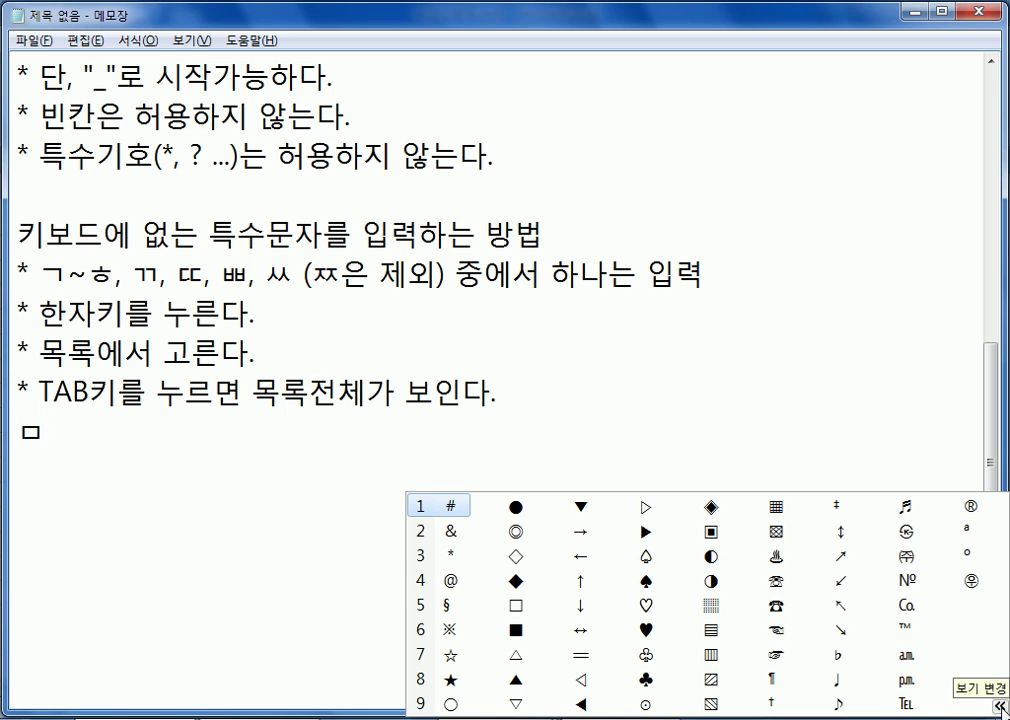
pyautogui.click(64, 434)
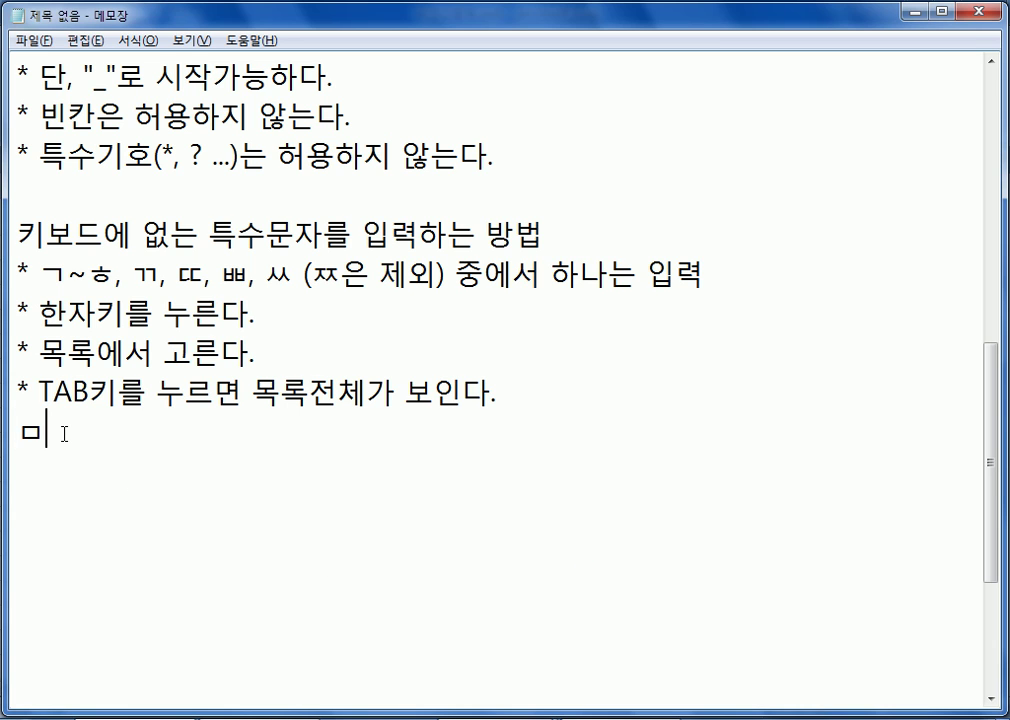
# Clear the trial ㅁ below the notes, and bring up and dismiss the special-character list for ㅇ
pyautogui.moveTo(64, 434); pyautogui.dragTo(14, 437)
pyautogui.write('ㅁ')
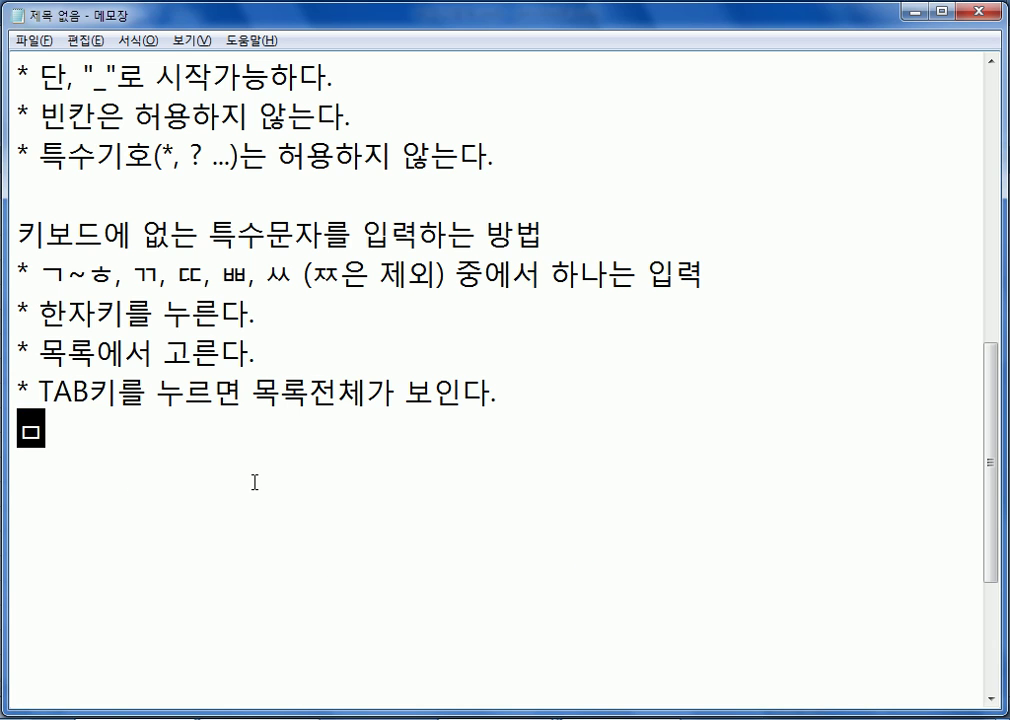
pyautogui.press('BackSpace')
pyautogui.write('ㅇ')
pyautogui.press('Hangul_Hanja')
pyautogui.press('Escape')
pyautogui.press('BackSpace')
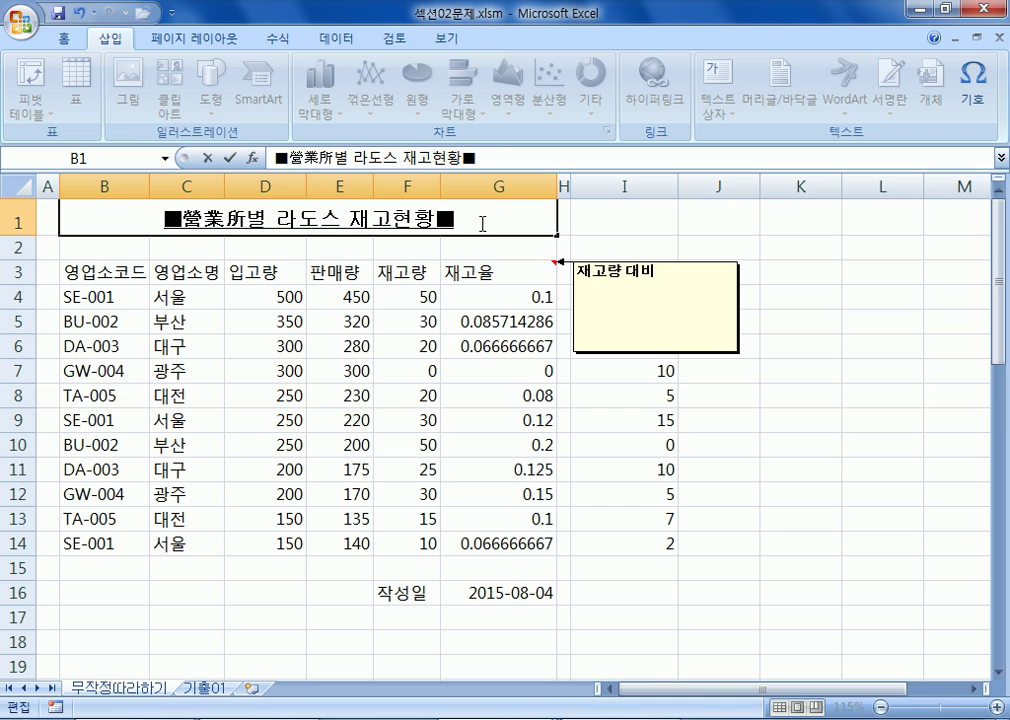
# In Excel, view the full special-character lists for ㅇ and ㅅ at the end of title B1, removing each trial consonant
pyautogui.write('ㅇ')
pyautogui.press('Hangul_Hanja')
pyautogui.press('Tab')
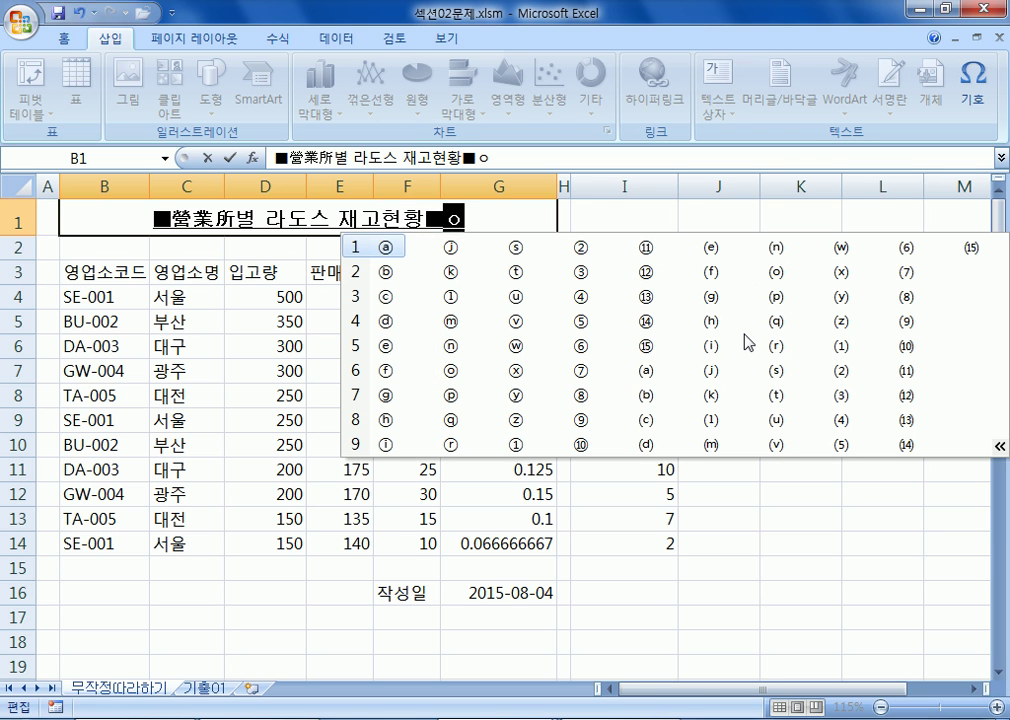
pyautogui.press('Escape')
pyautogui.press('BackSpace')
pyautogui.write('ㅅ')
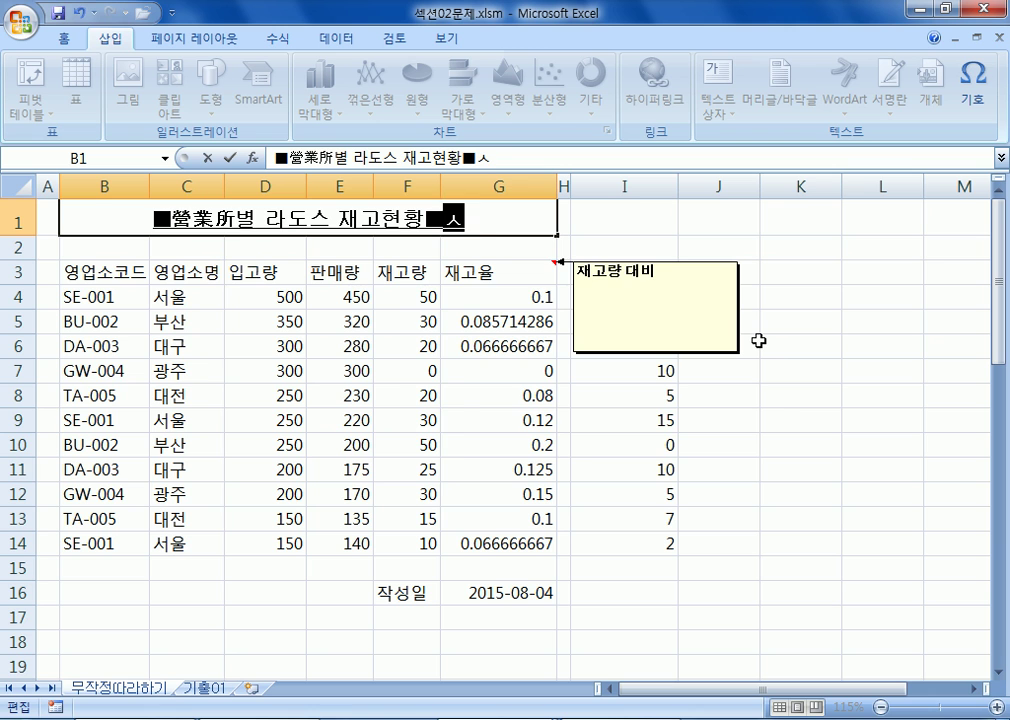
pyautogui.press('Hangul_Hanja')
pyautogui.press('Tab')
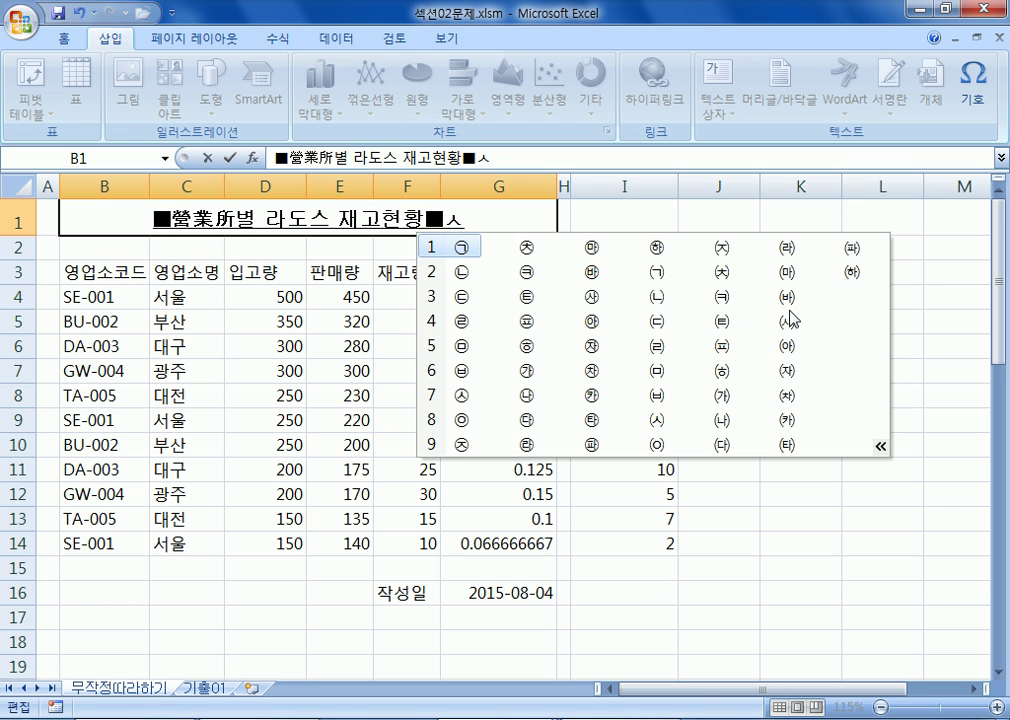
pyautogui.press('Escape')
pyautogui.press('BackSpace')
# View the full special-character lists for ㅈ and ㅎ at the end of the title, removing each trial consonant
pyautogui.write('ㅈ')
pyautogui.press('Hangul_Hanja')
pyautogui.press('Tab')
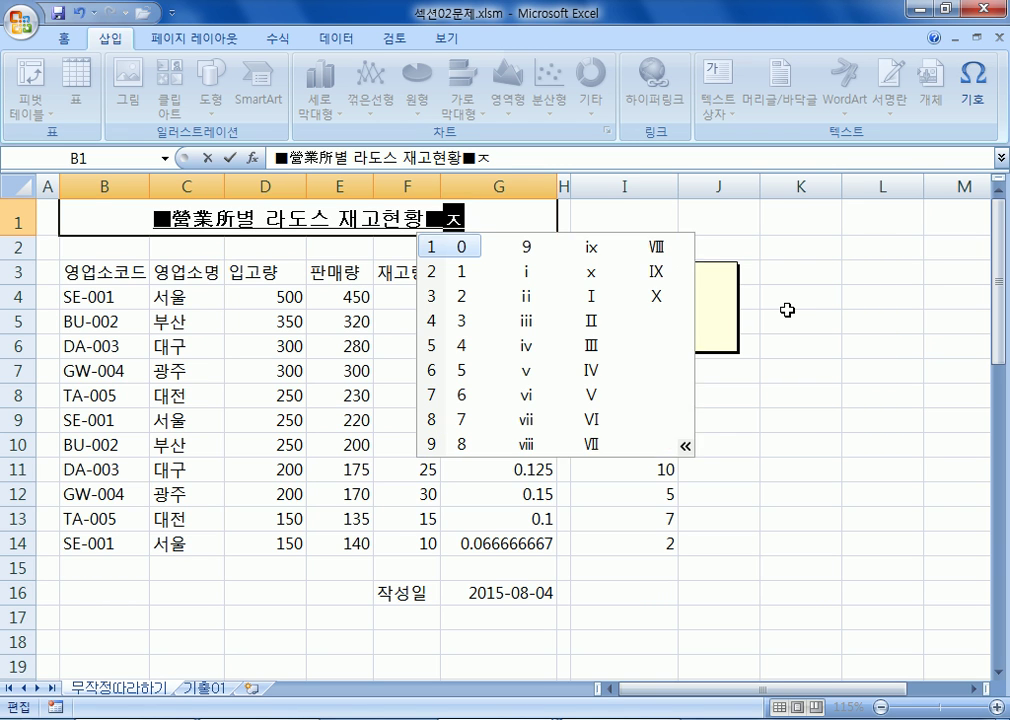
pyautogui.press('Escape')
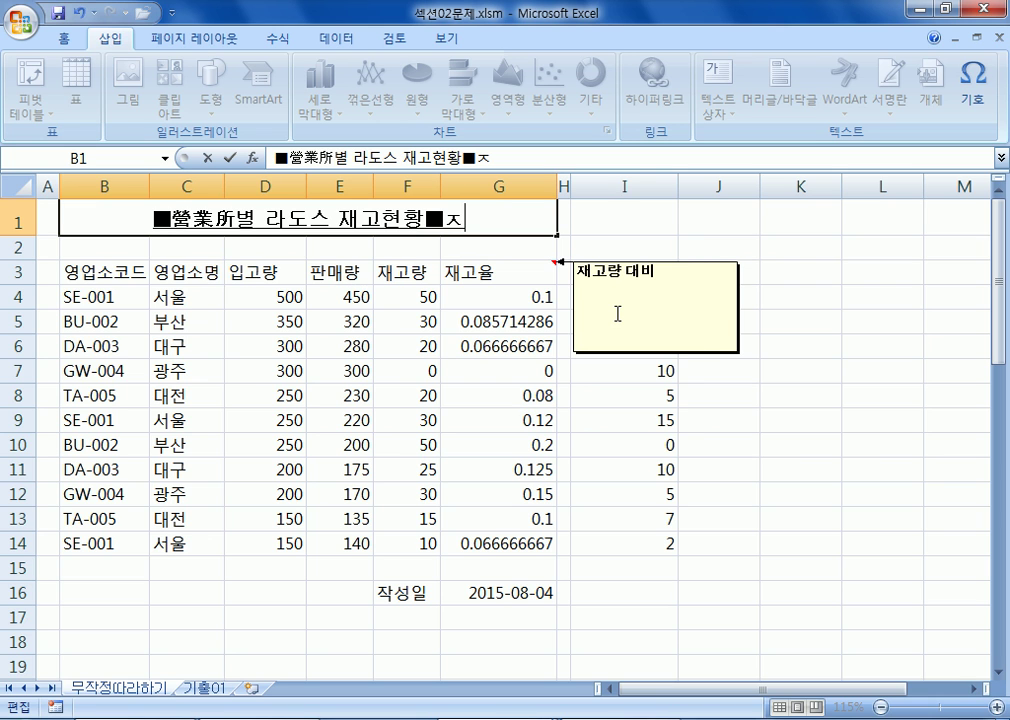
pyautogui.press('BackSpace')
pyautogui.write('ㅎ')
pyautogui.press('Hangul_Hanja')
pyautogui.press('Tab')
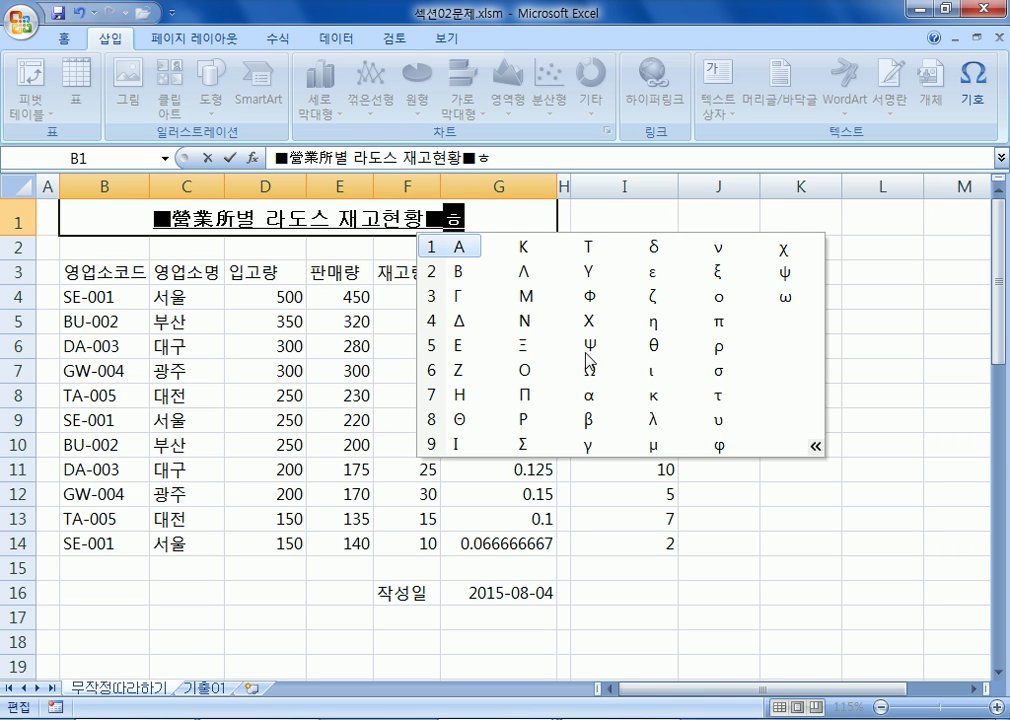
pyautogui.press('BackSpace')
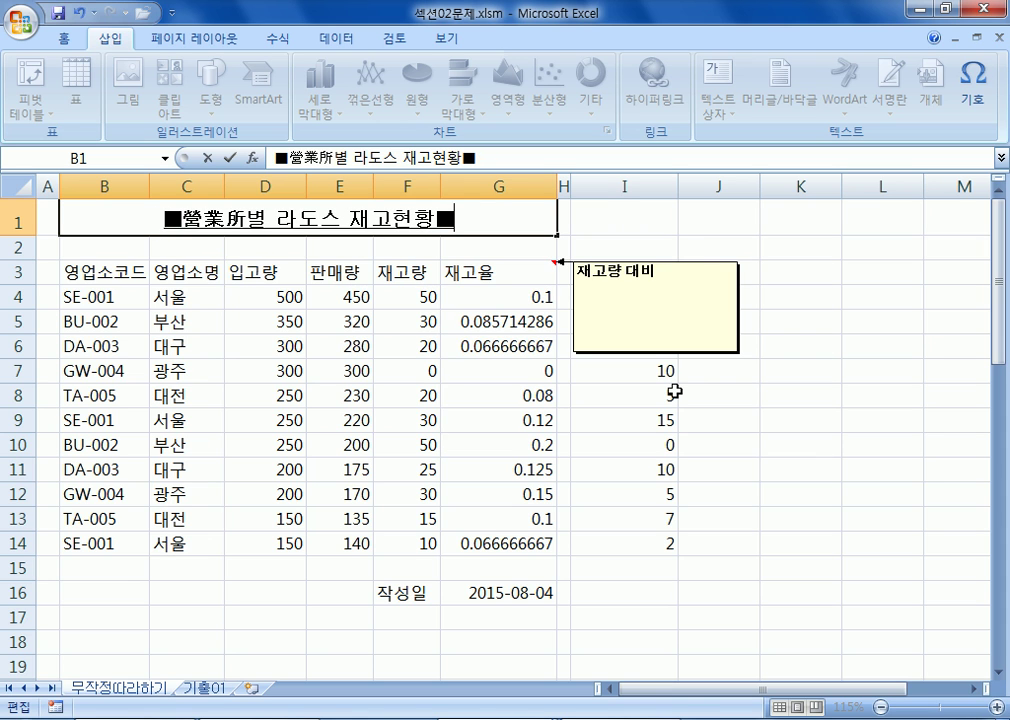
# View the special-character list for ㄲ, remove the trial consonant and finish editing title B1
pyautogui.write('ㄲ')
pyautogui.press('Hangul_Hanja')
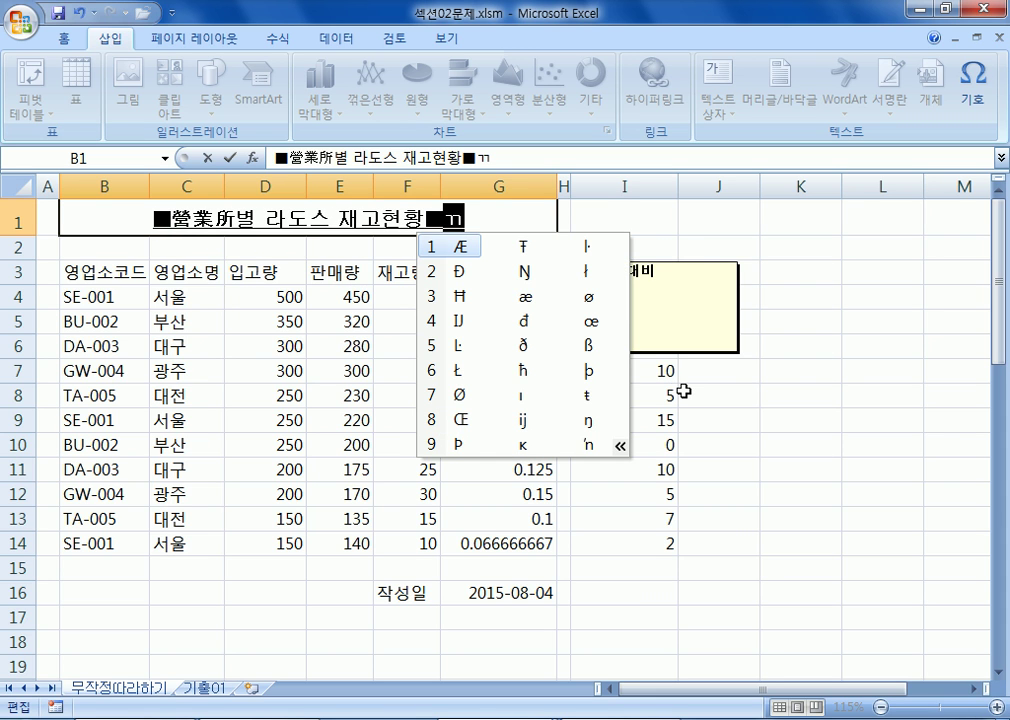
pyautogui.press('Escape')
pyautogui.press('BackSpace')
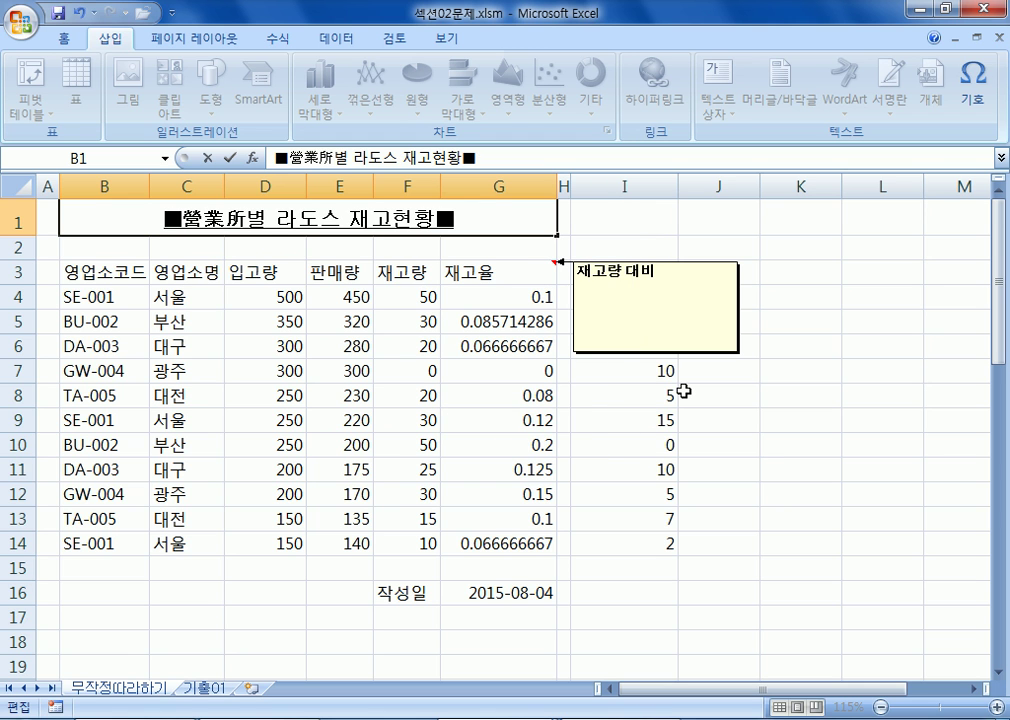
pyautogui.press('Return')
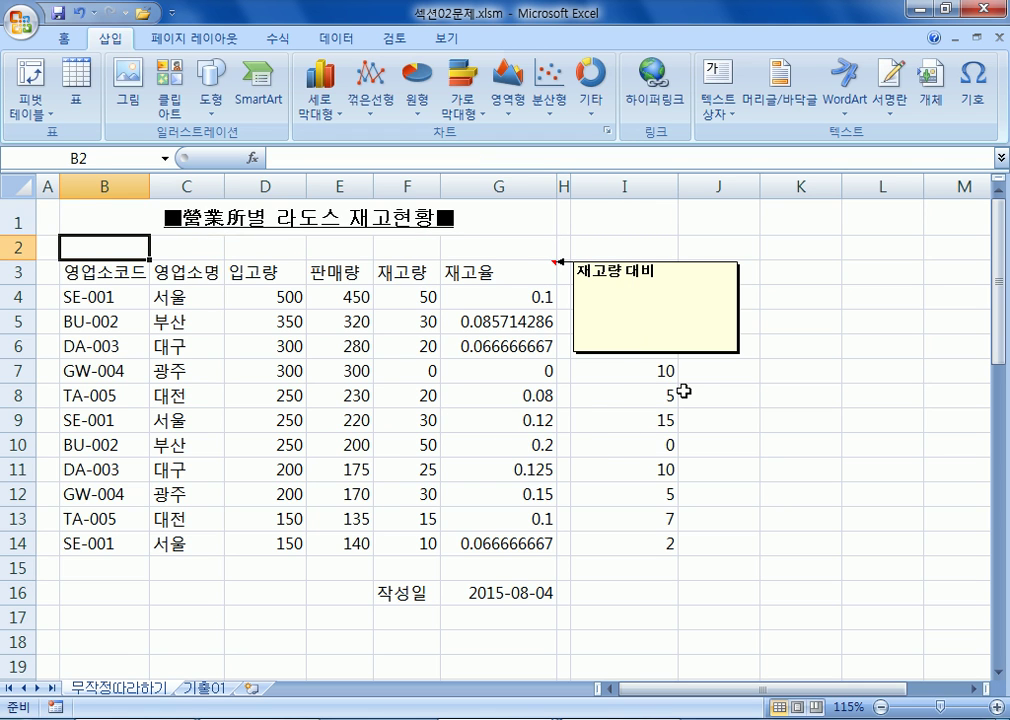
# Switch to Notepad and add a new line below the special-character notes
pyautogui.hotkey('alt', 'Tab')
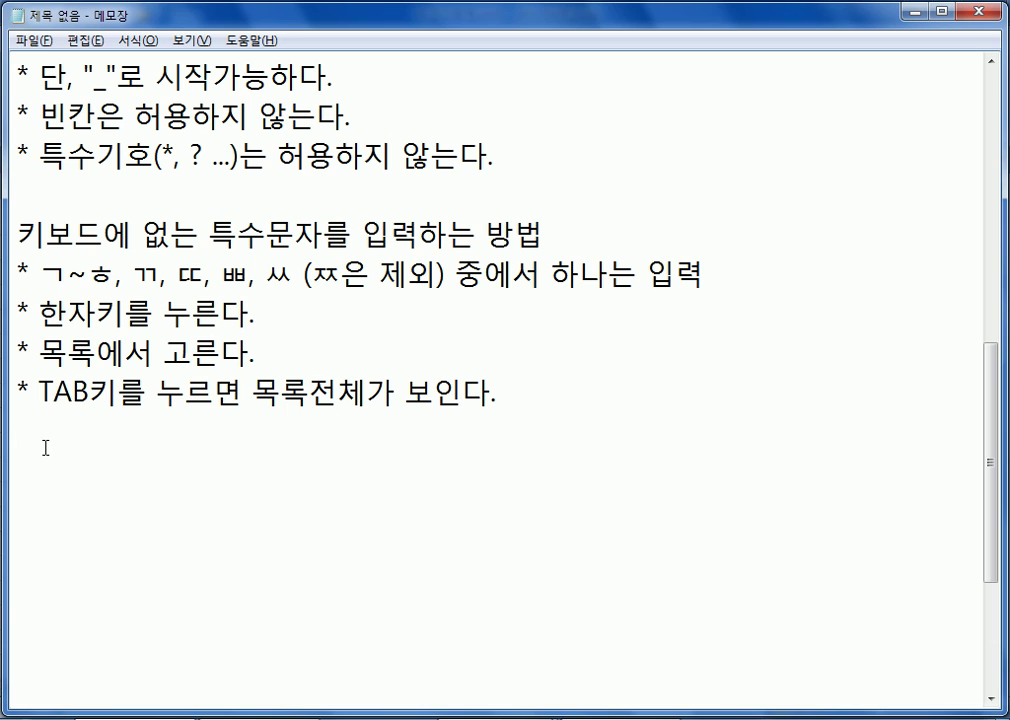
pyautogui.press('Return')
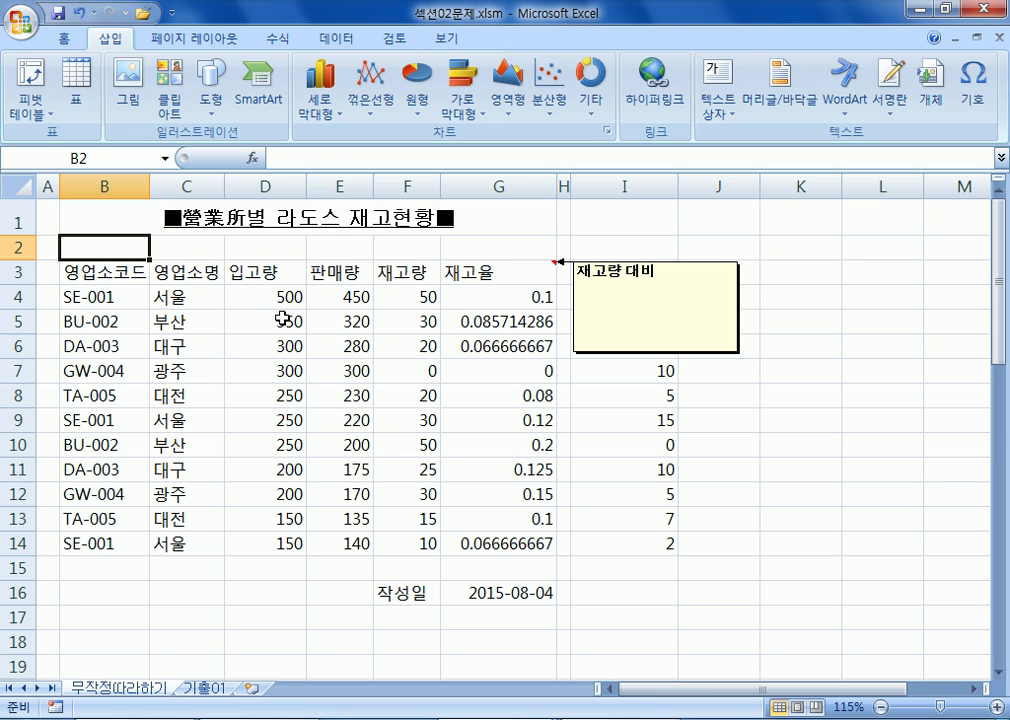
# In Excel, compare left, right and centre alignment on header cells B3:G3 and leave them horizontally centred
pyautogui.moveTo(124, 268); pyautogui.dragTo(482, 268)
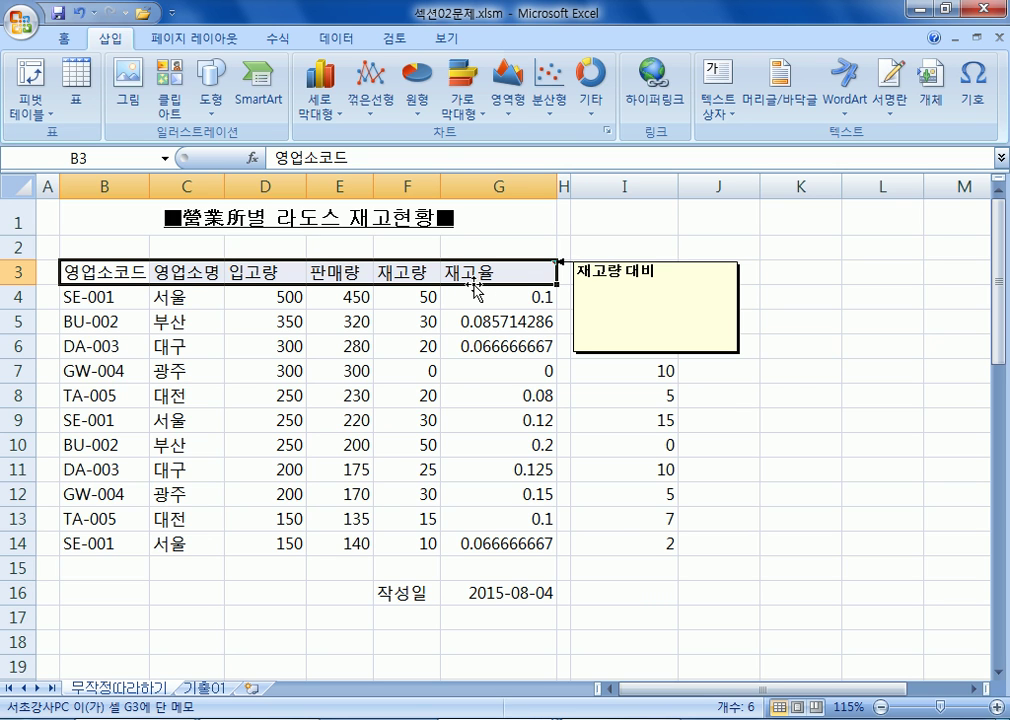
pyautogui.click(63, 38)
pyautogui.click(362, 110)
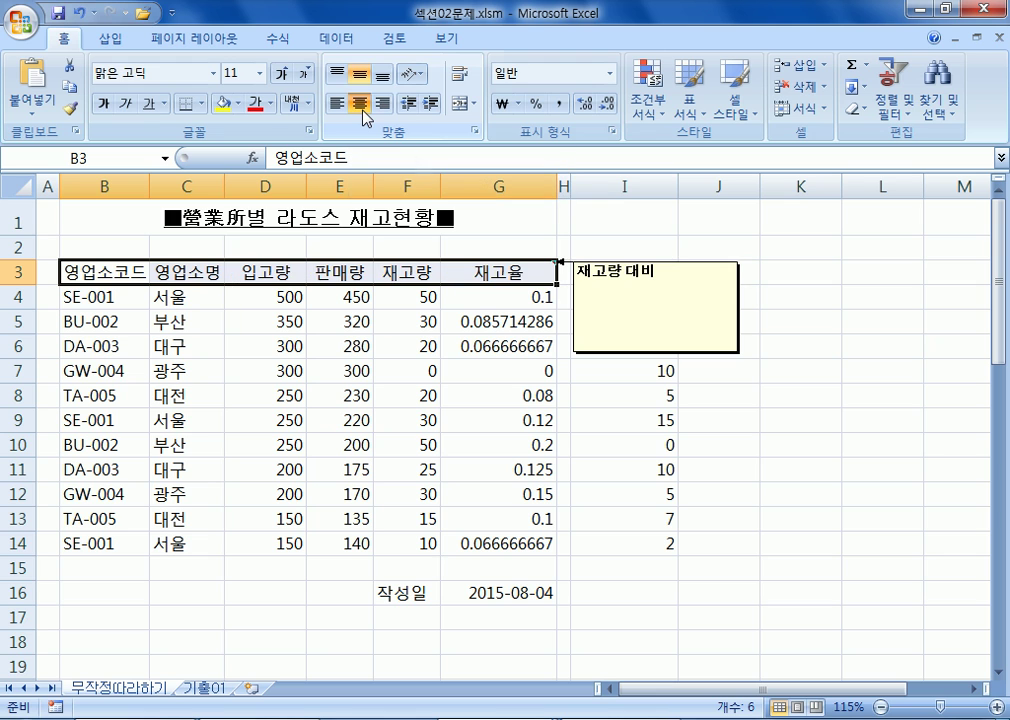
pyautogui.click(337, 103)
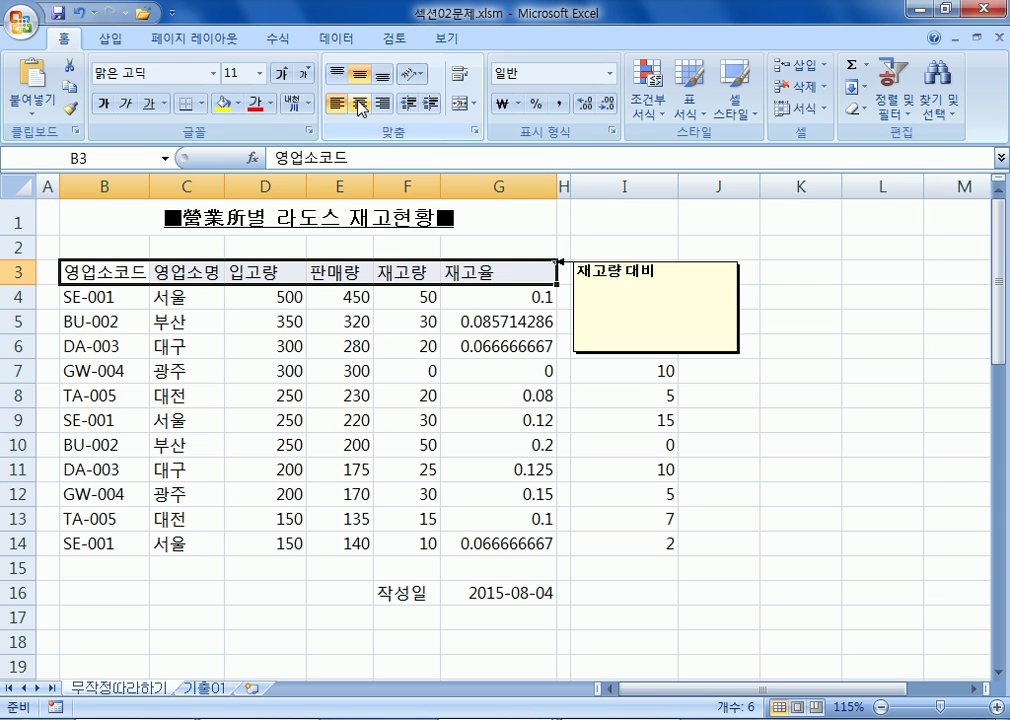
pyautogui.click(382, 103)
pyautogui.click(362, 103)
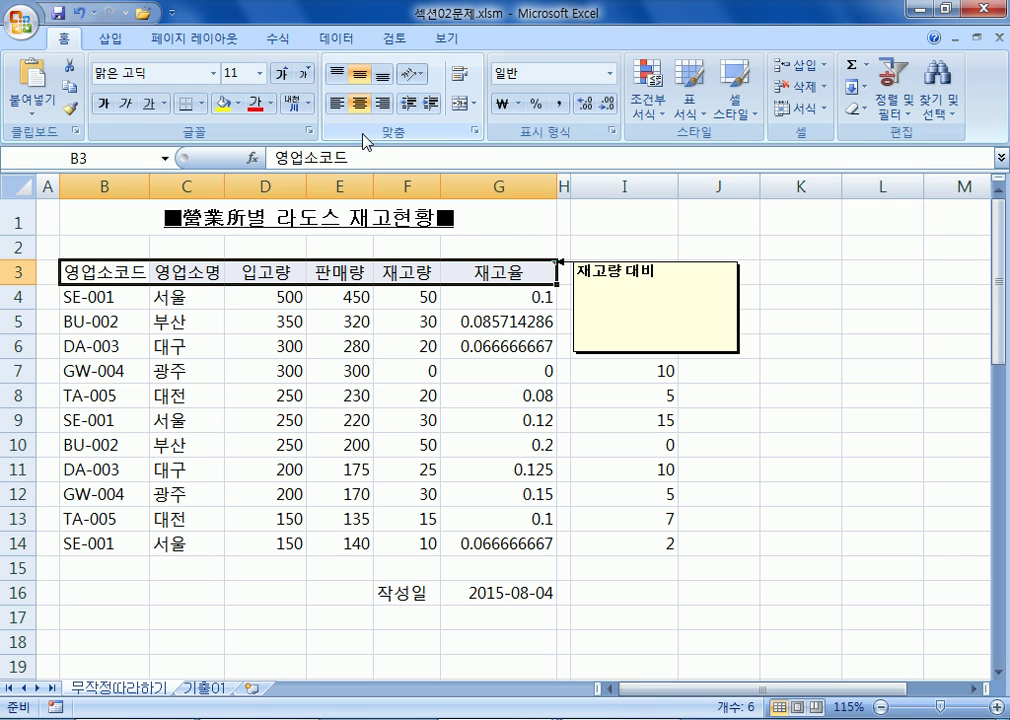
# Fill headers B3:G3 with the standard colour 연한 파랑 and centre the codes and branch names in B4:C14
pyautogui.click(229, 104)
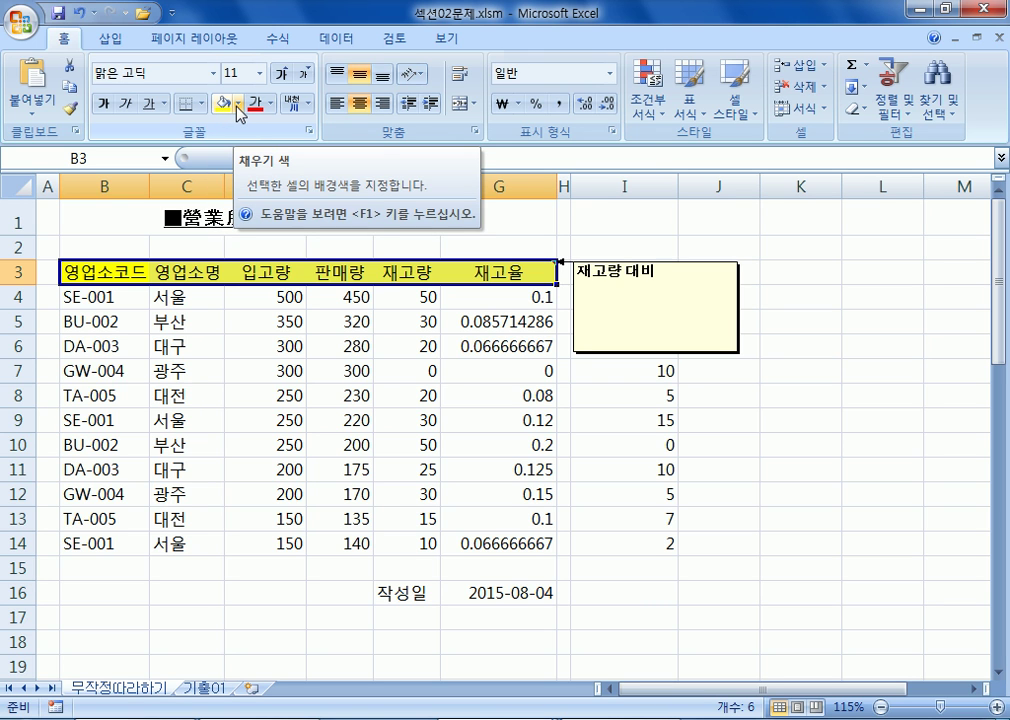
pyautogui.click(239, 105)
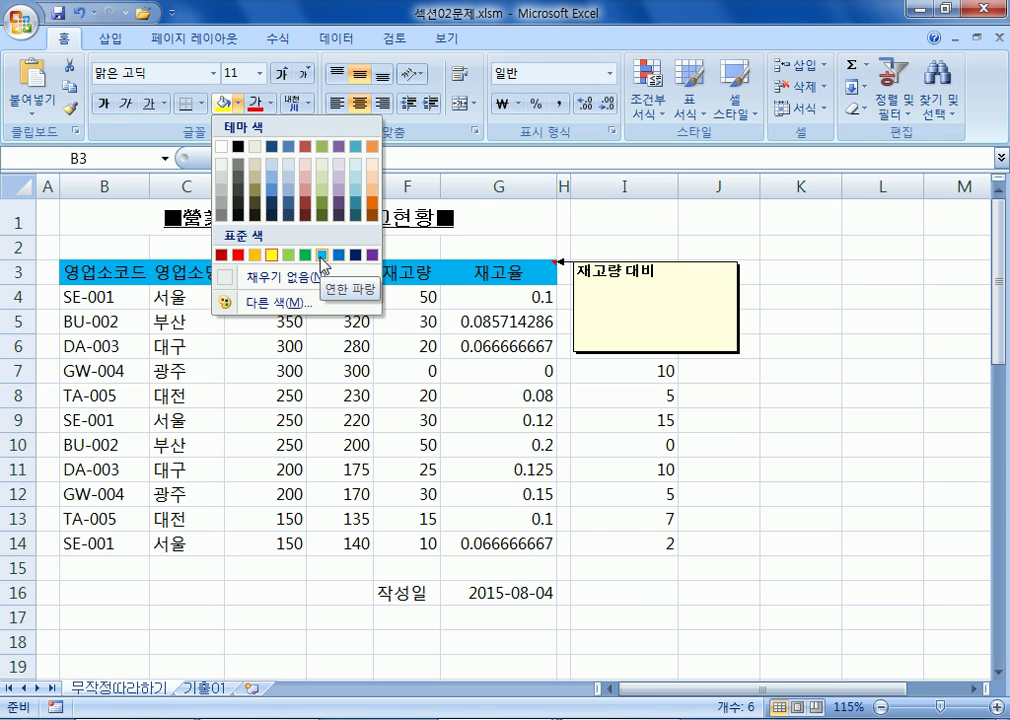
pyautogui.click(321, 256)
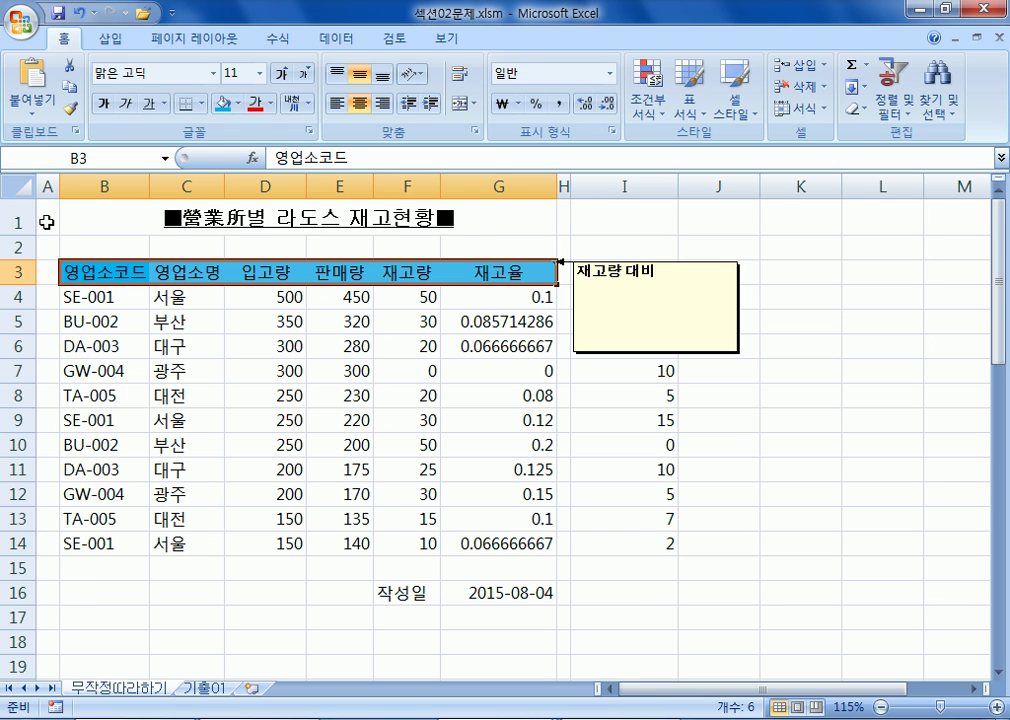
pyautogui.moveTo(100, 296); pyautogui.dragTo(183, 540)
pyautogui.click(359, 103)
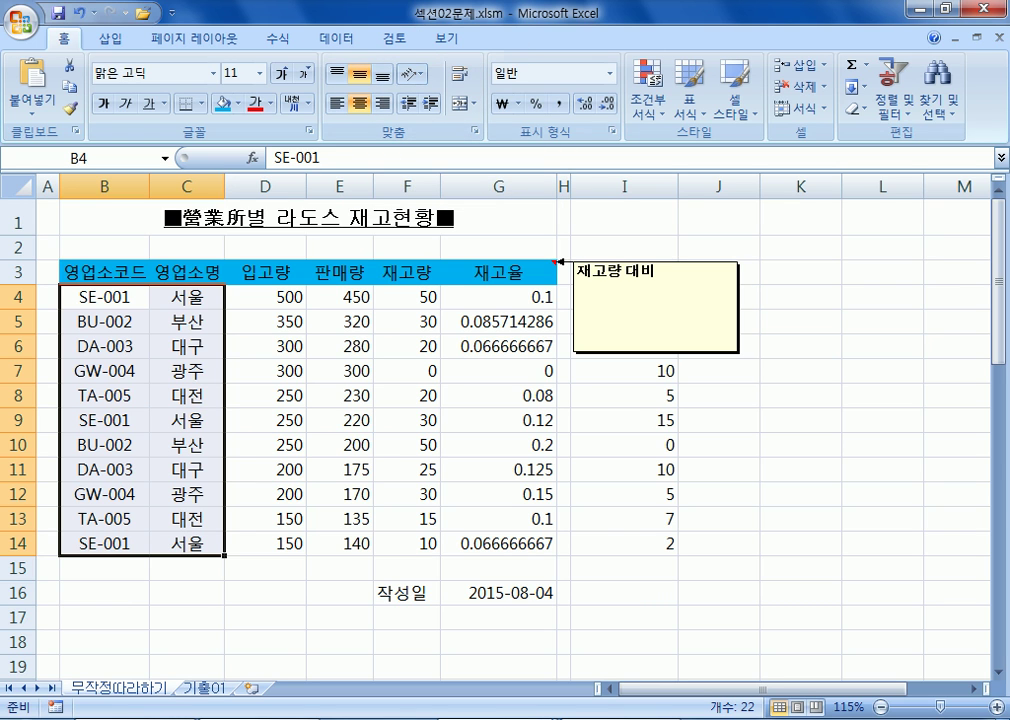
# Insert a new worksheet, make row 1 much taller and widen columns D and E
pyautogui.click(253, 689)
pyautogui.moveTo(25, 217); pyautogui.dragTo(25, 331)
pyautogui.click(275, 243)
pyautogui.moveTo(292, 183); pyautogui.dragTo(498, 185)
# Enter a sample person's name in the enlarged cell D1
pyautogui.click(460, 270)
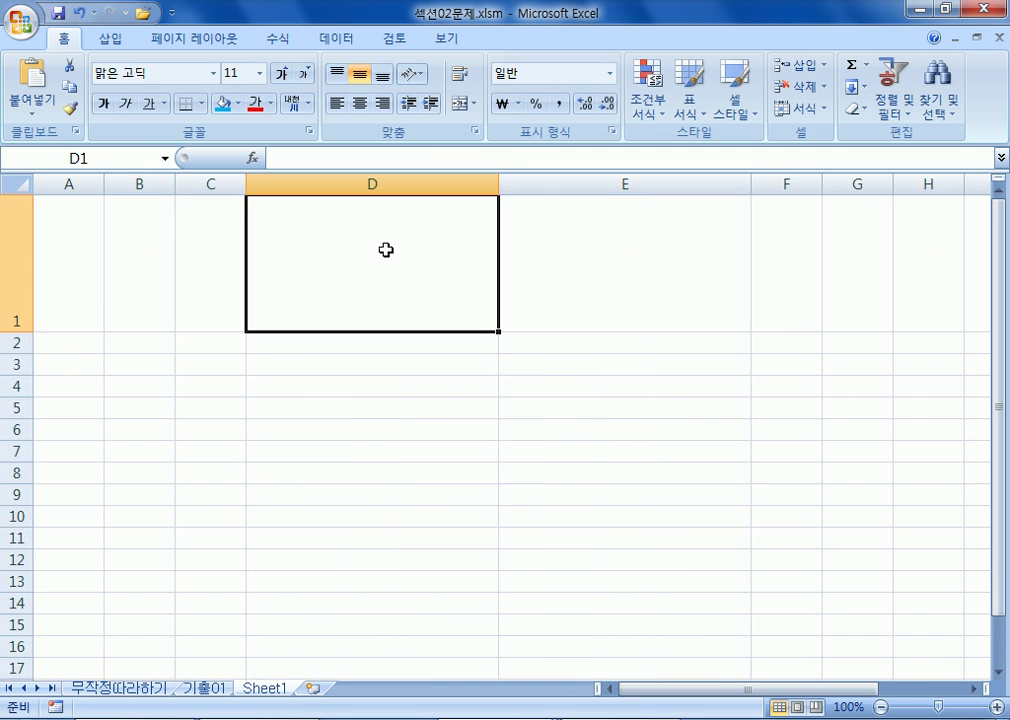
pyautogui.write('홍길도')
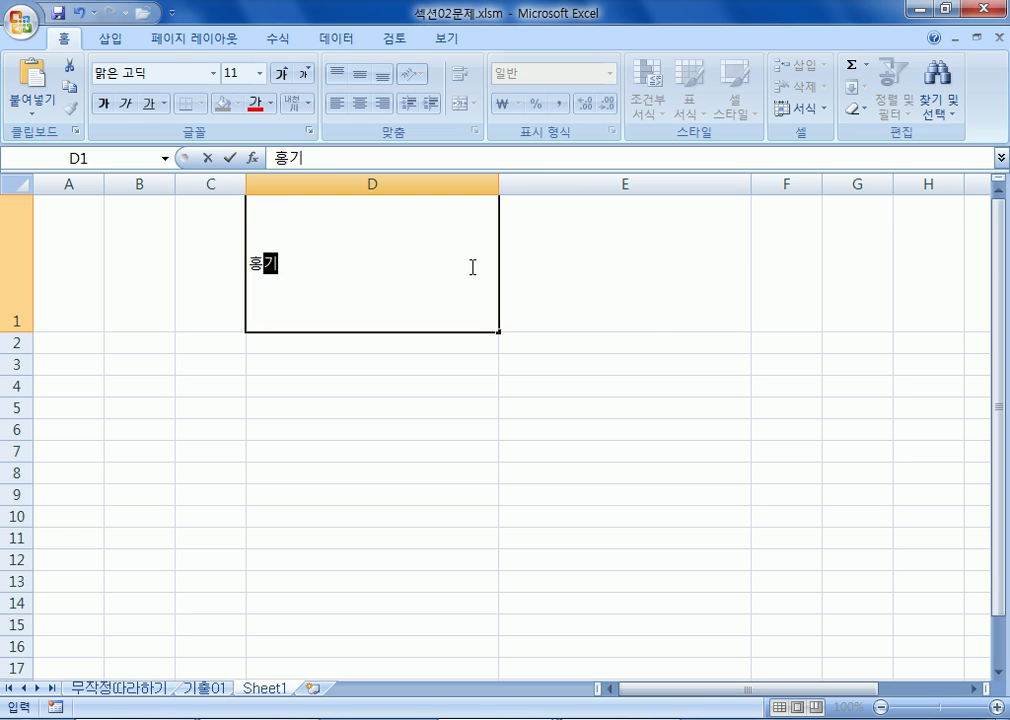
pyautogui.write('ㅇ')
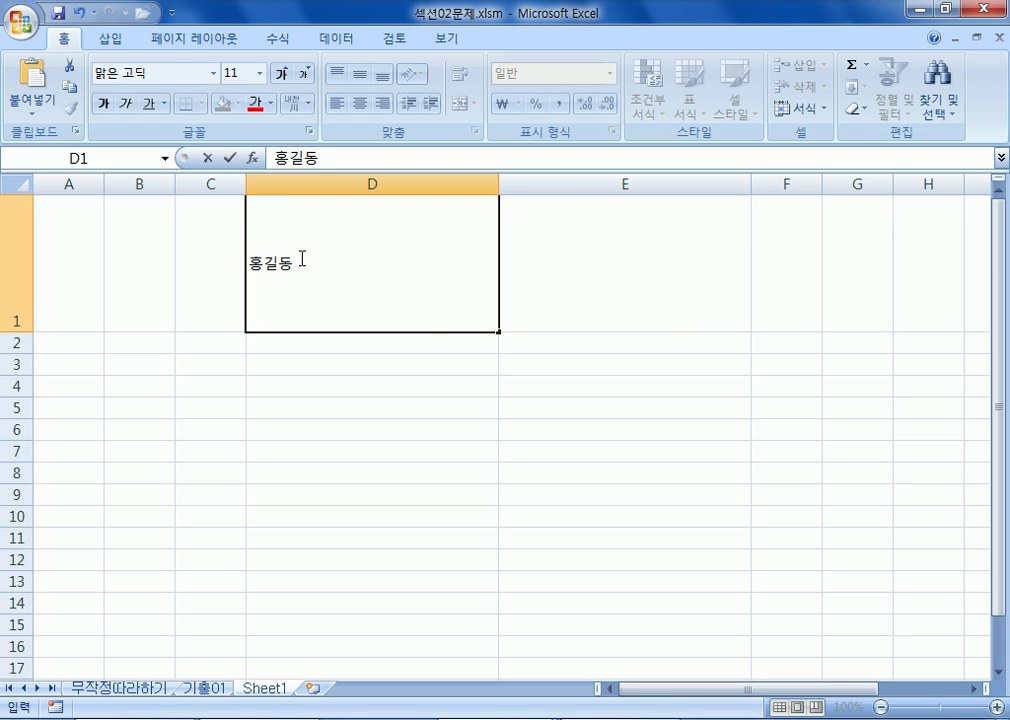
pyautogui.press('Return')
# Try right alignment on the name in D1 and set it to horizontally centred
pyautogui.click(385, 250)
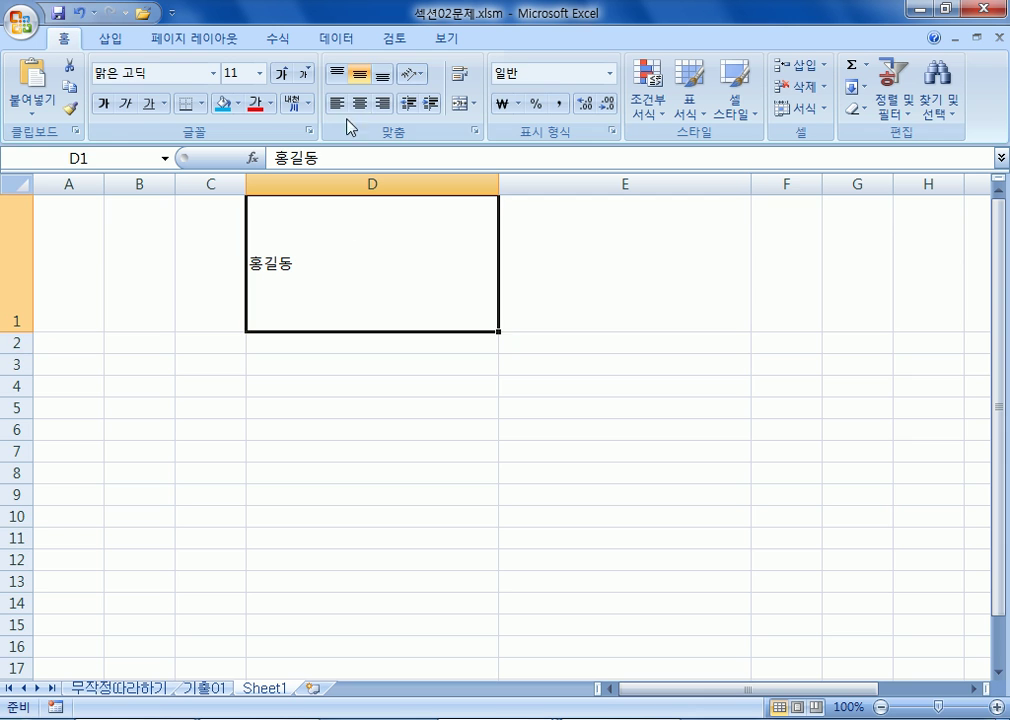
pyautogui.click(380, 106)
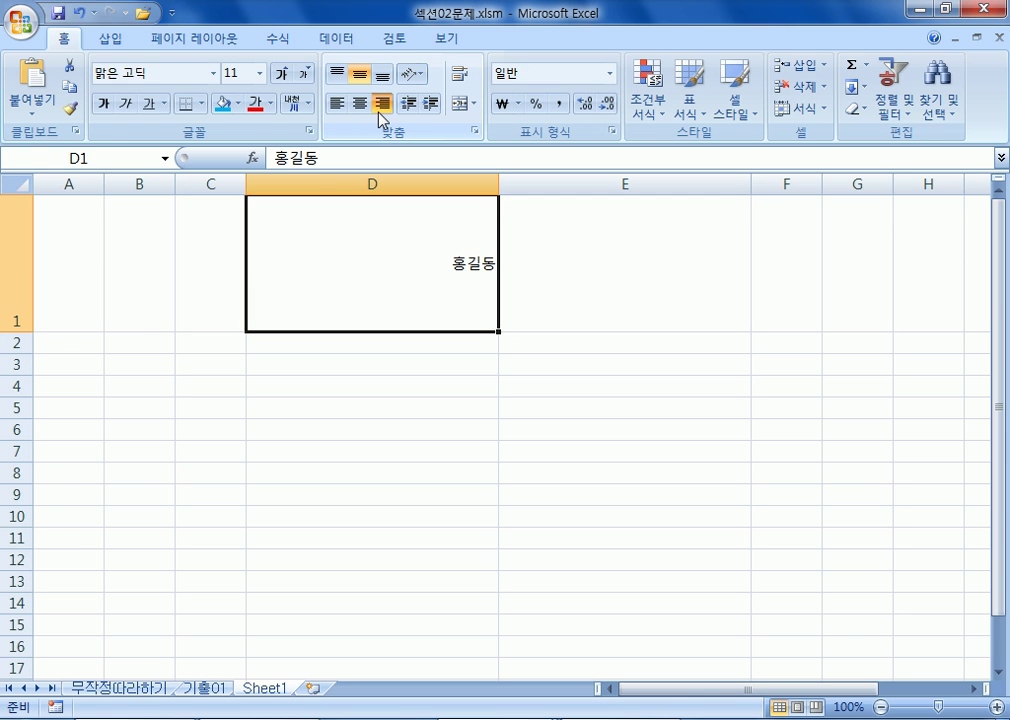
pyautogui.click(361, 106)
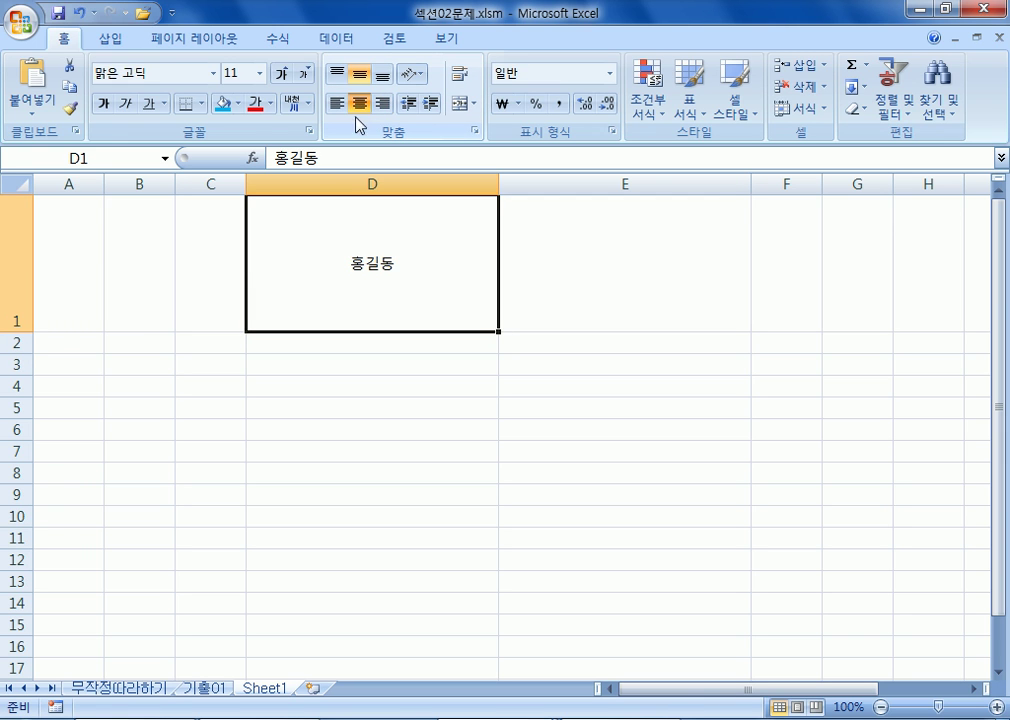
# Try top, bottom and middle vertical alignment on cell D1 and toggle its horizontal centring off and back on
pyautogui.click(336, 73)
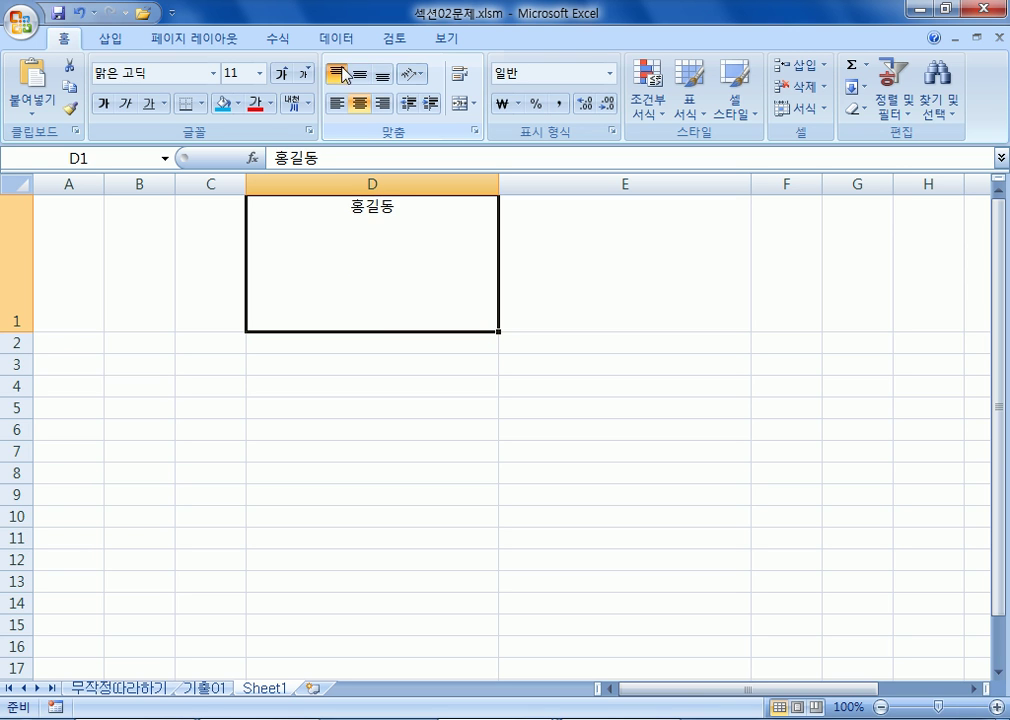
pyautogui.click(381, 77)
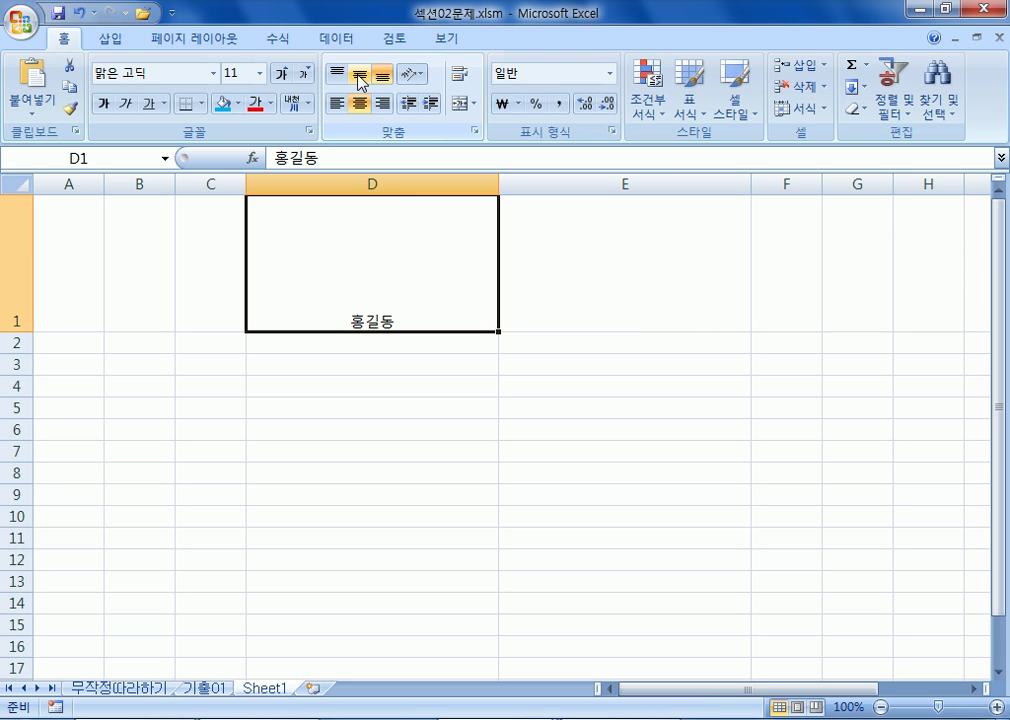
pyautogui.click(359, 77)
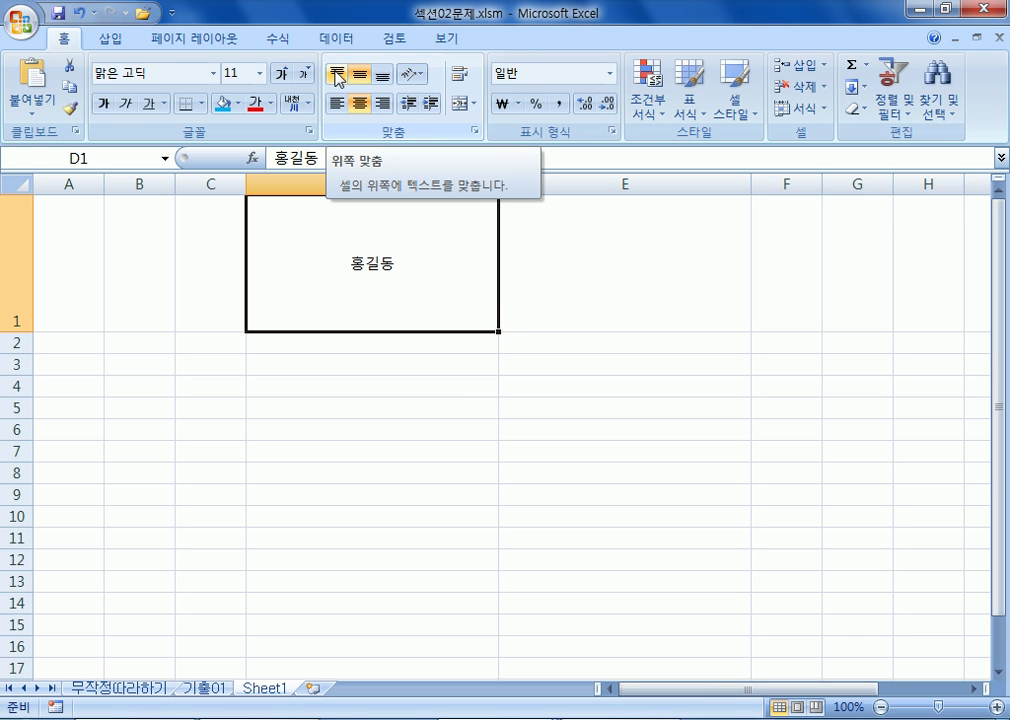
pyautogui.click(384, 78)
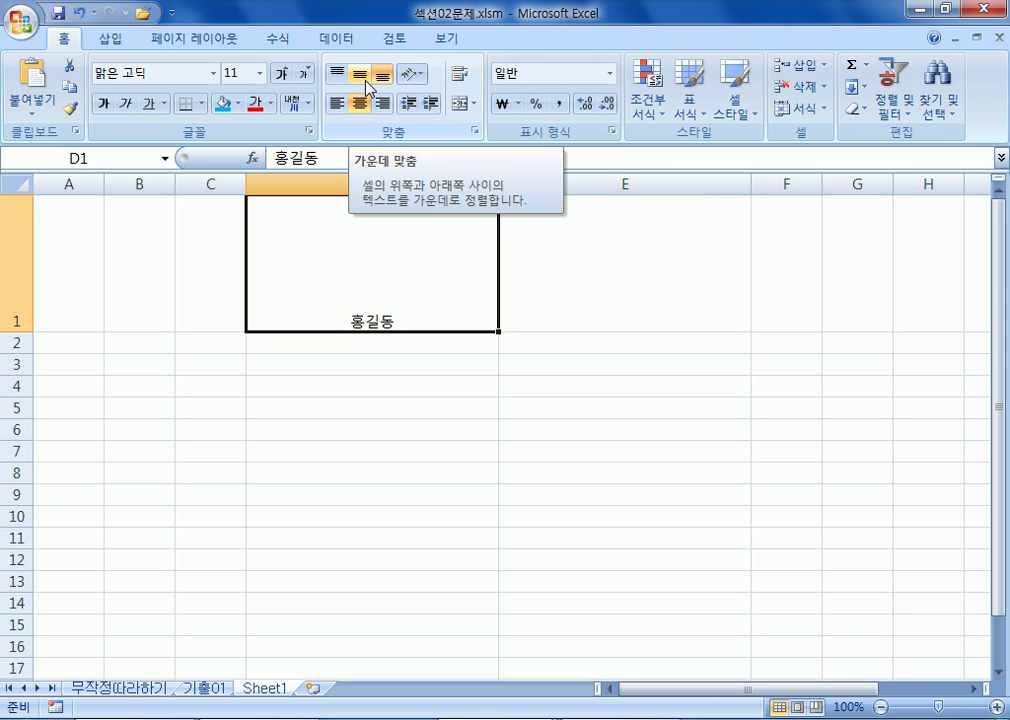
pyautogui.click(366, 82)
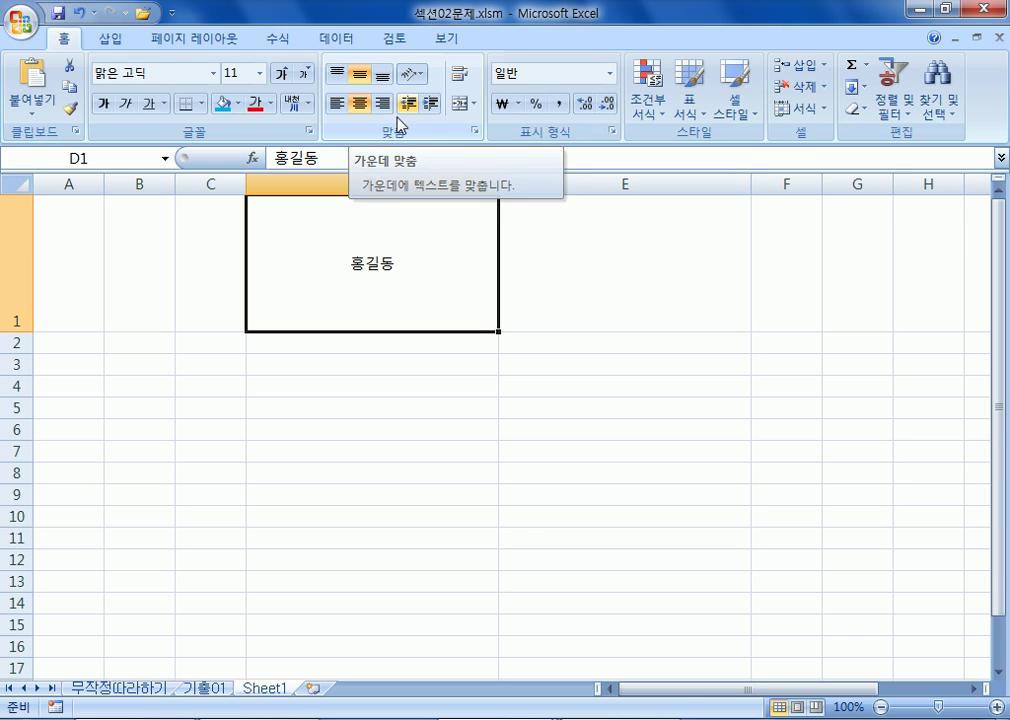
pyautogui.click(357, 105)
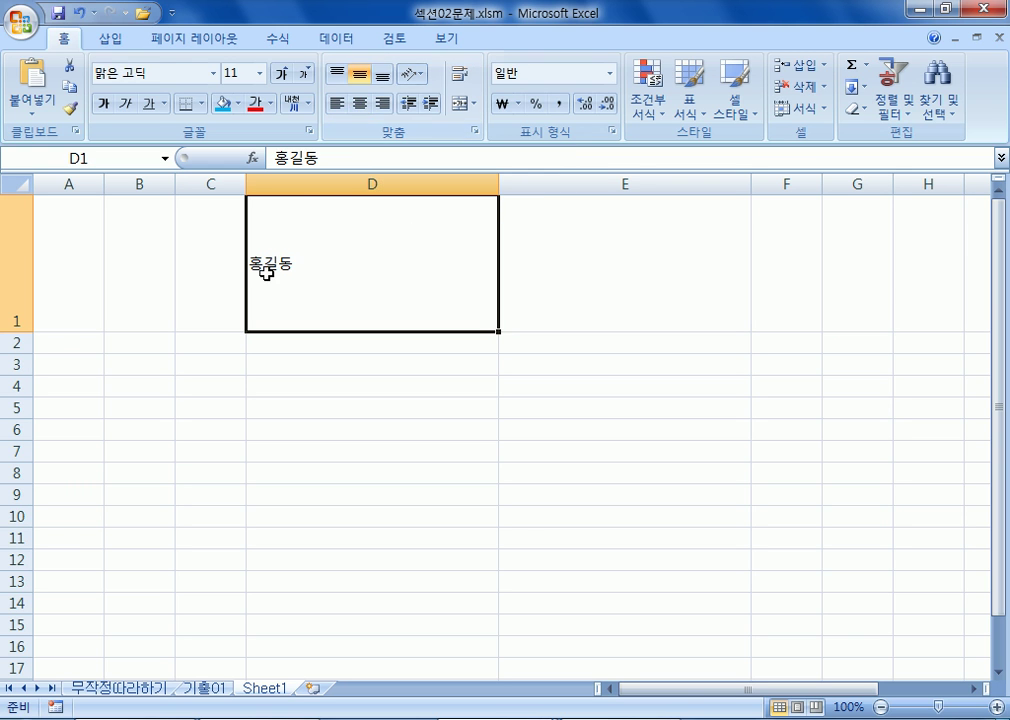
pyautogui.click(360, 105)
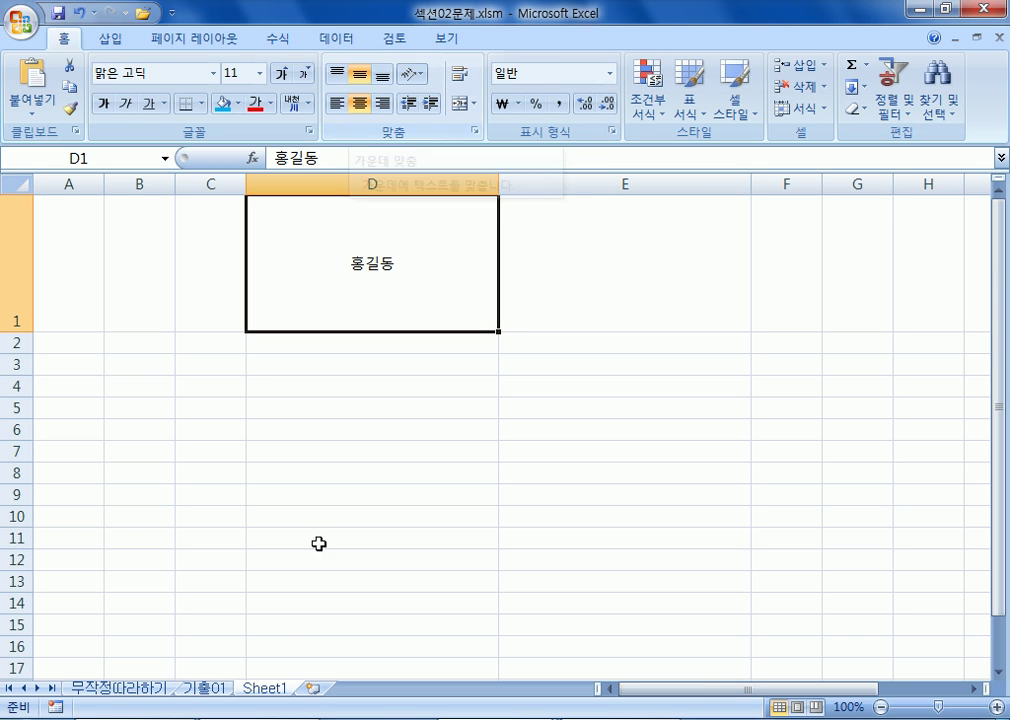
# Delete the practice worksheet Sheet1 with its data and return to the 무작정따라하기 sheet
pyautogui.rightClick(256, 690)
pyautogui.click(313, 491)
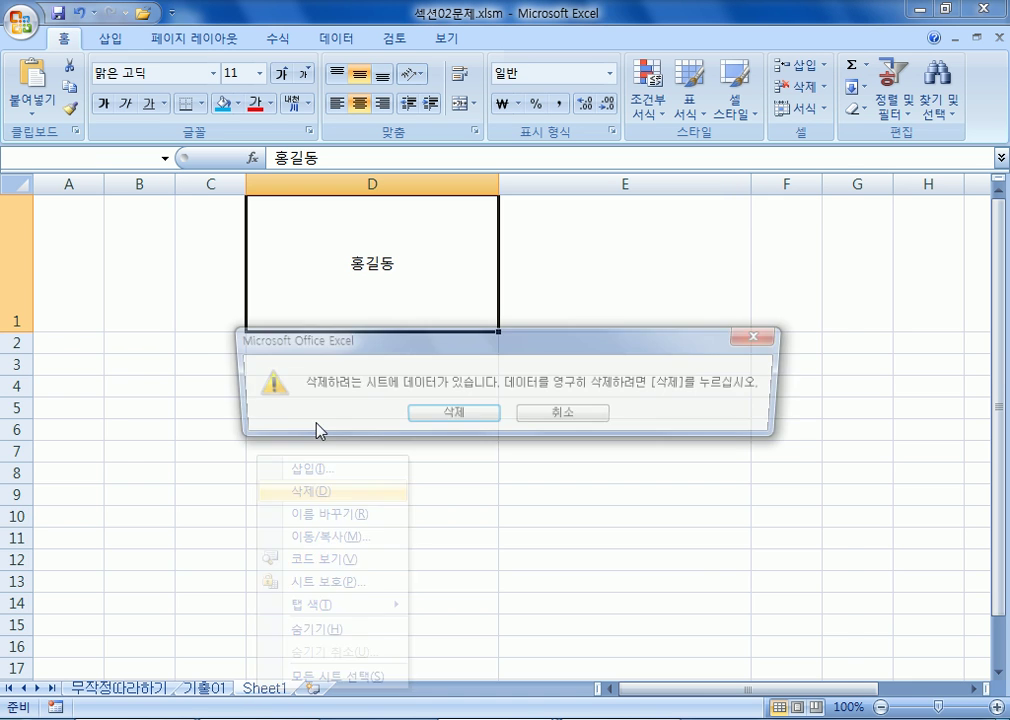
pyautogui.click(453, 413)
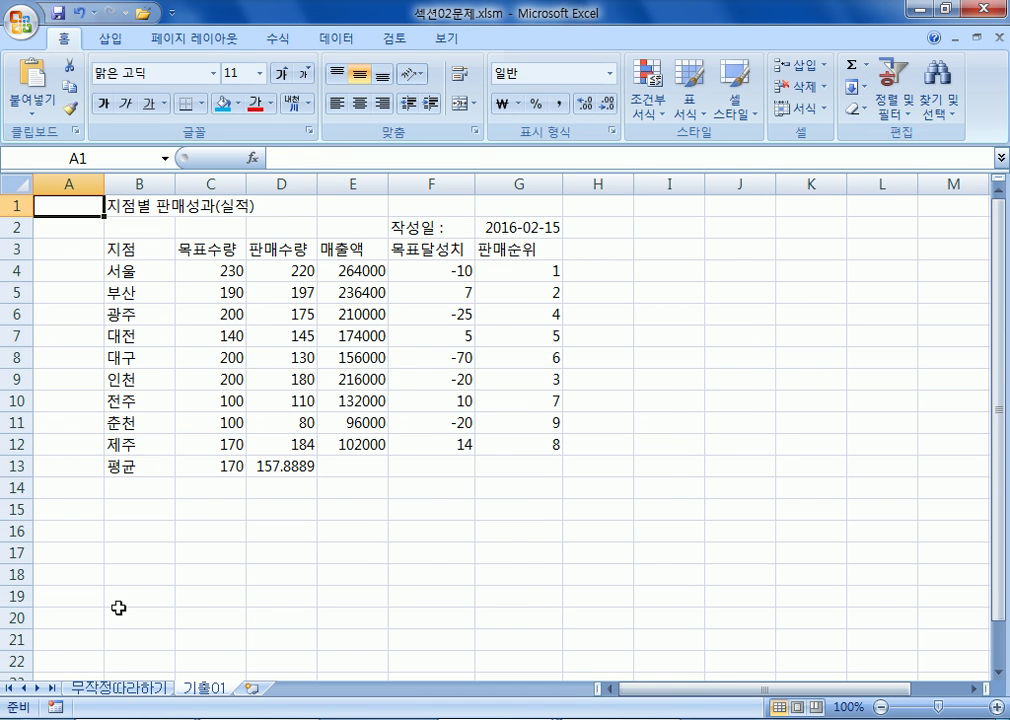
pyautogui.click(125, 688)
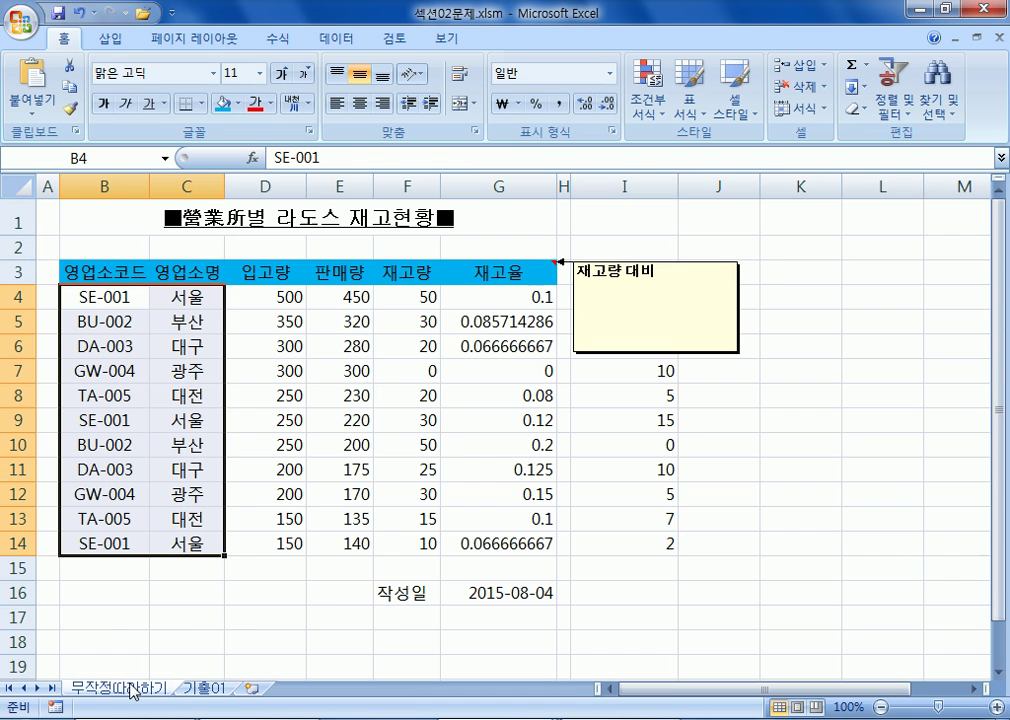
# Toggle the horizontal centring of the codes and branch names in B4:C14 off and back on
pyautogui.click(359, 103)
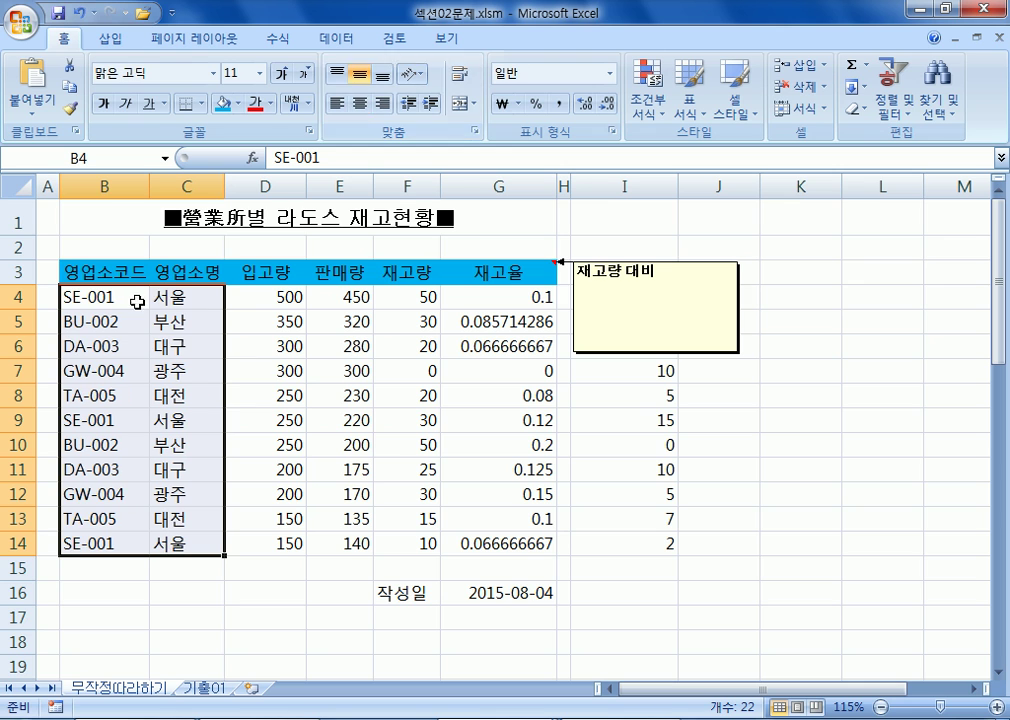
pyautogui.click(357, 104)
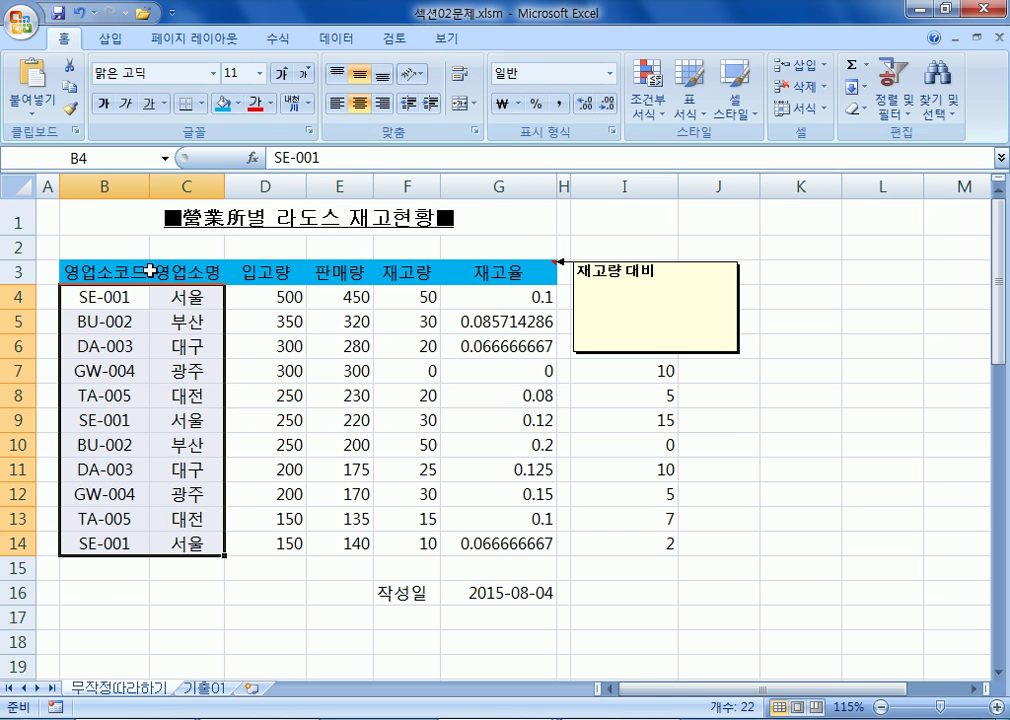
pyautogui.click(77, 301)
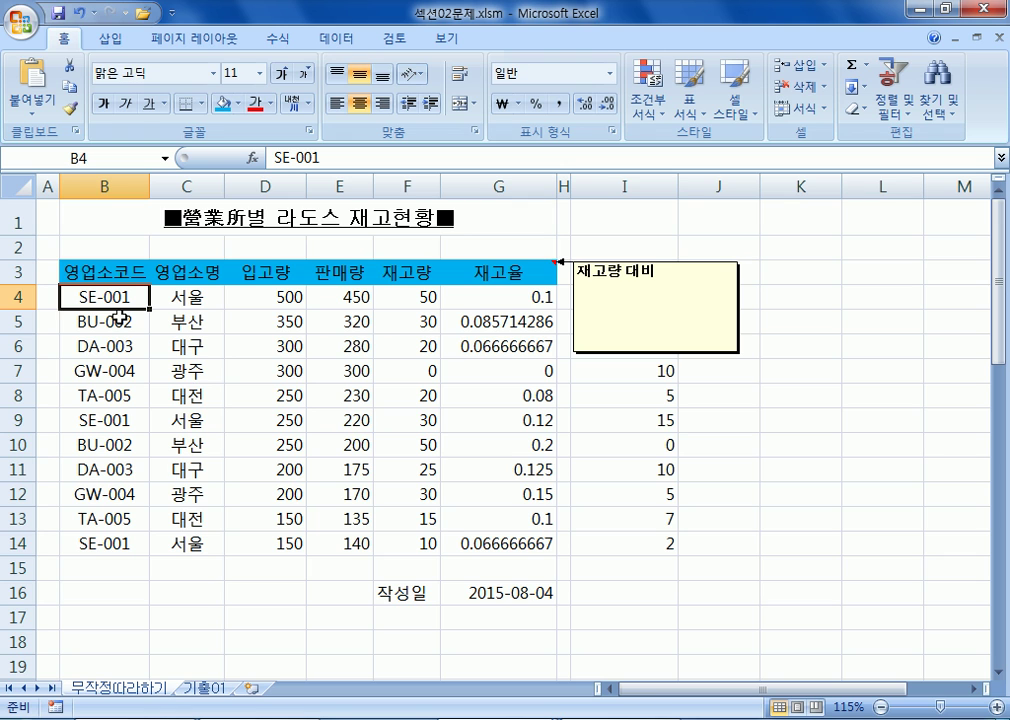